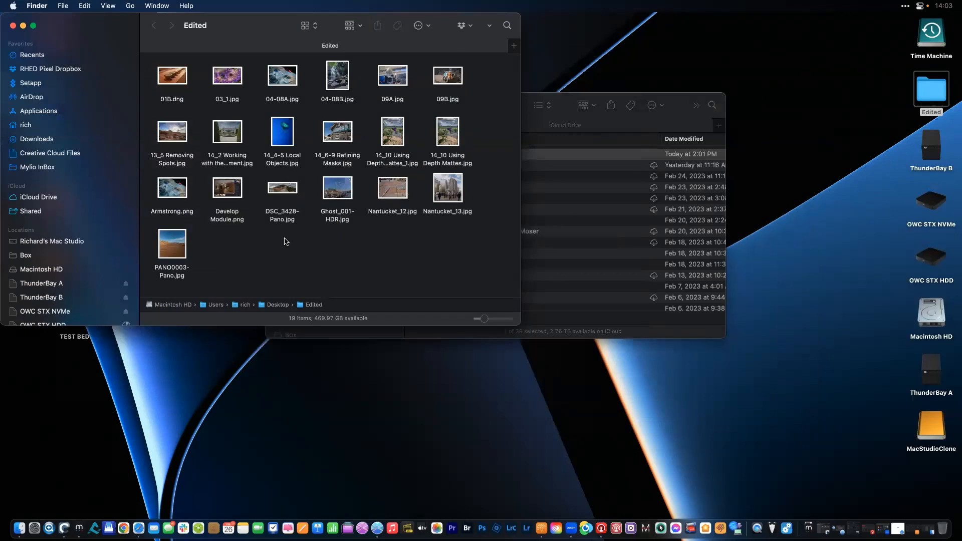
- Move Develop Module.png from the Edited folder to the trash
click(227, 190)
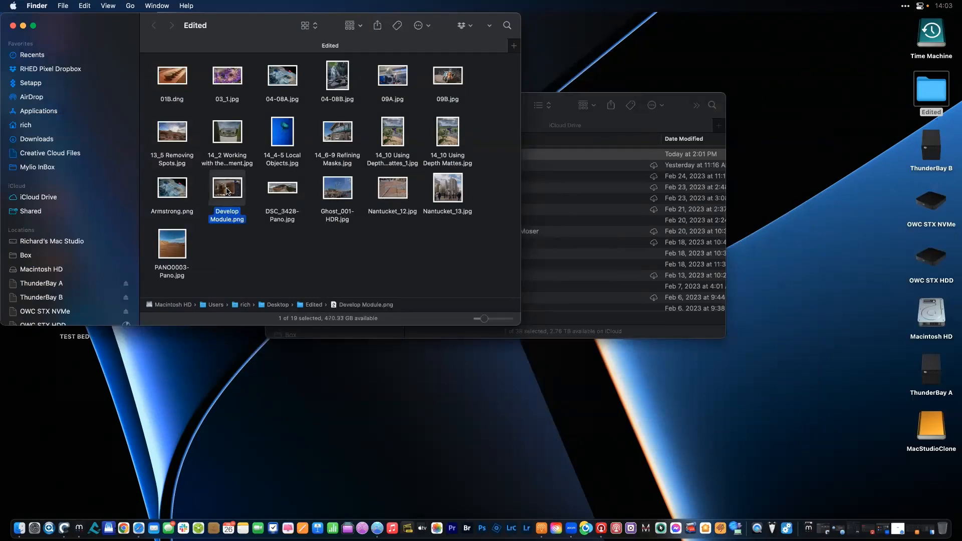
key(super+BackSpace)
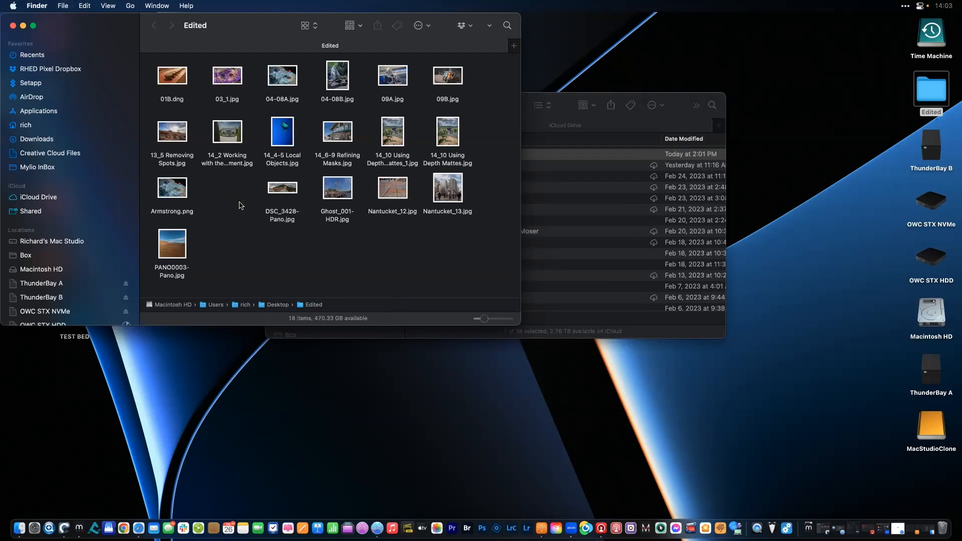
click(181, 251)
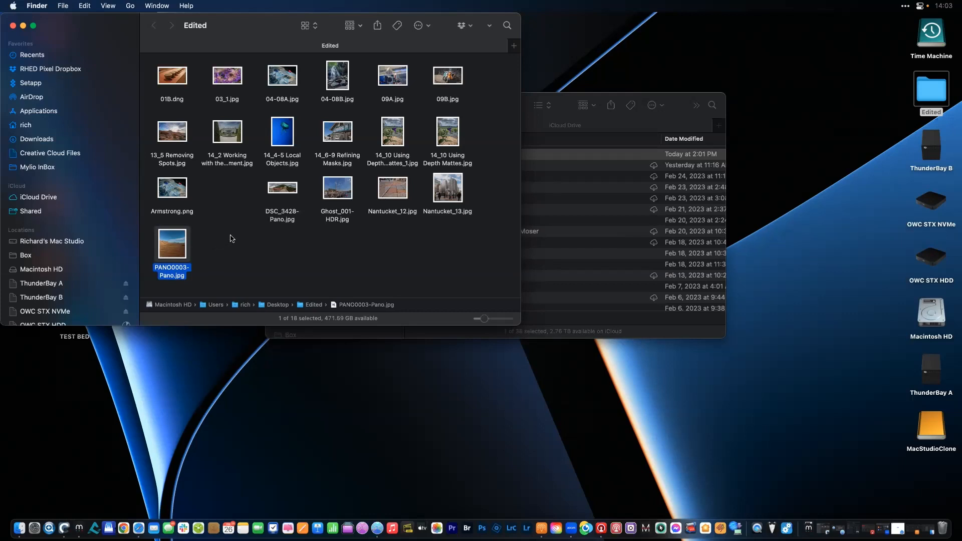
super+click(340, 185)
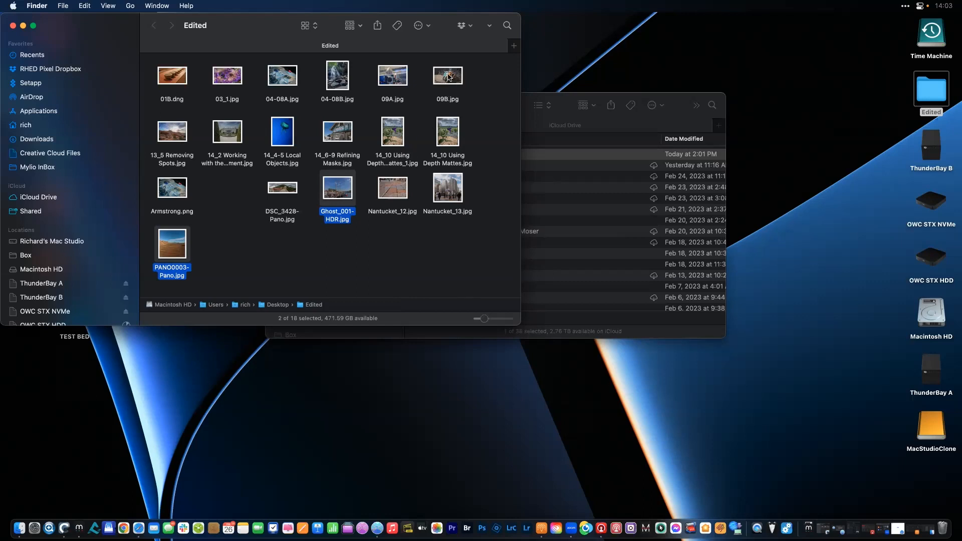
super+click(449, 77)
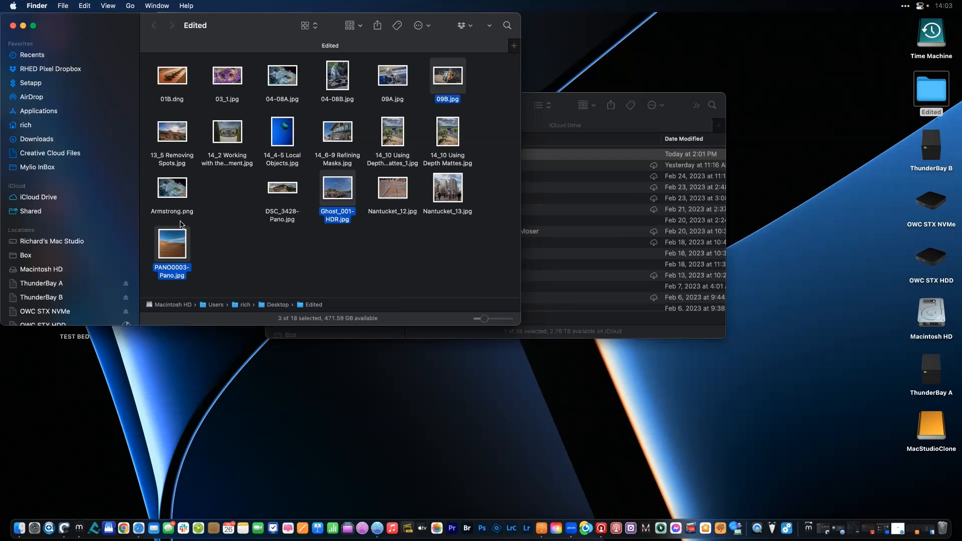
click(219, 188)
- Open 13_5 Removing Spots.jpg in Radiant Photo and move the before/after divider to reveal the whole edited photo
drag(170, 135, 537, 532)
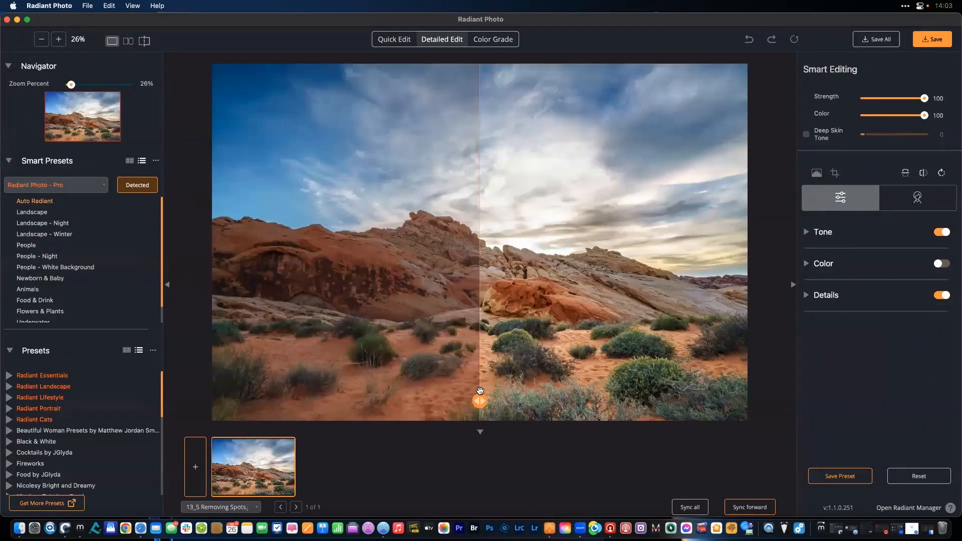
drag(480, 391, 108, 377)
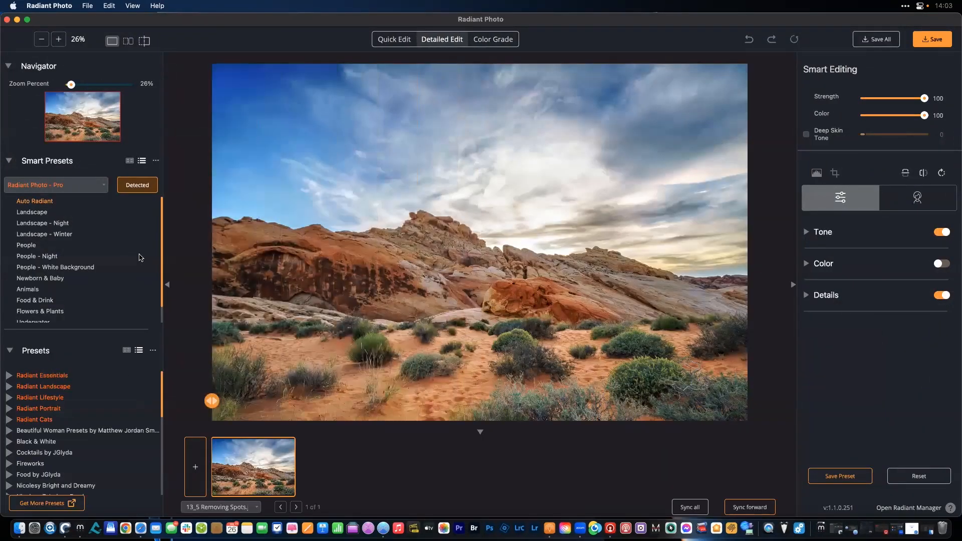
- Apply the Landscape smart preset to the desert photo and compare the result with the original
click(45, 213)
click(484, 269)
click(484, 270)
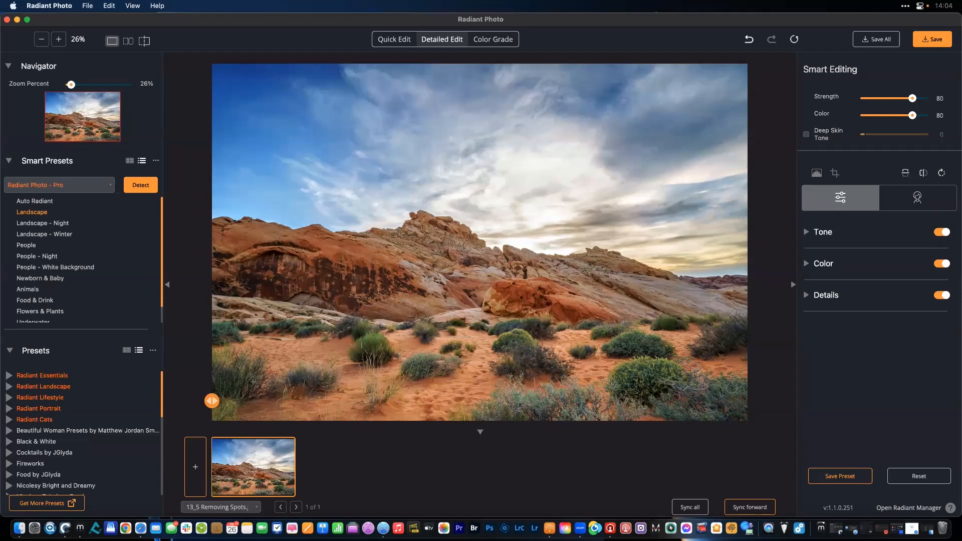
click(474, 263)
- Show the histogram and turn on both the shadow and highlight clipping warnings
click(817, 173)
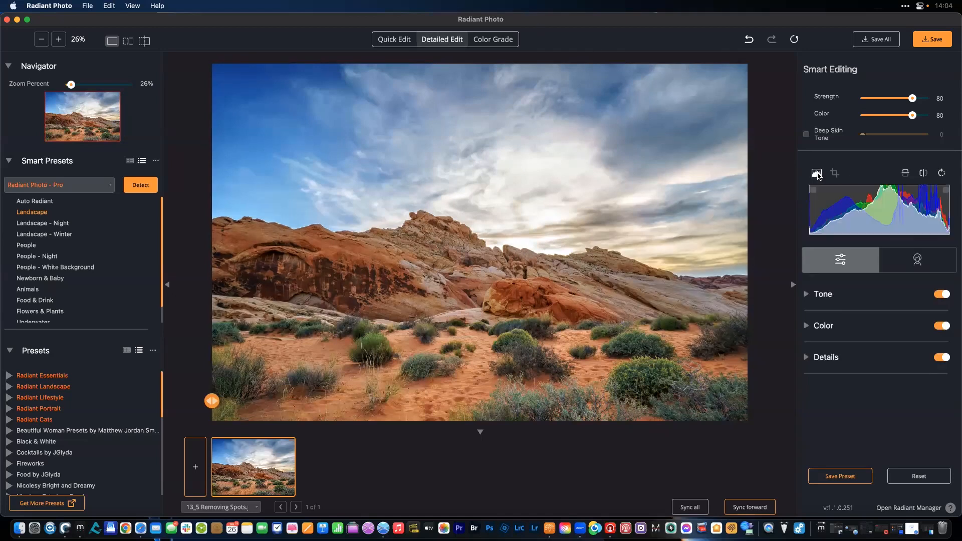
click(813, 190)
click(946, 190)
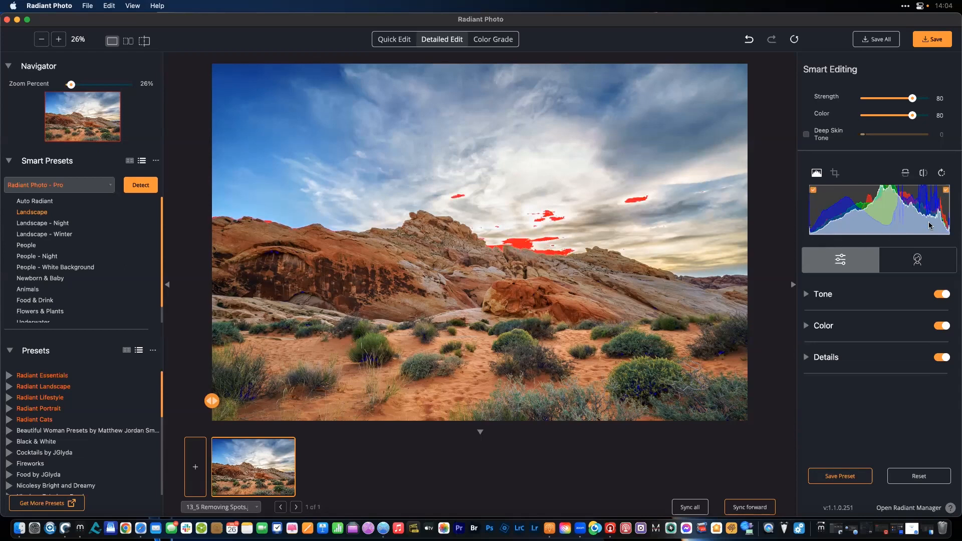
- In the Tone settings, enable White Point at 84 and Black Point at 28
click(806, 295)
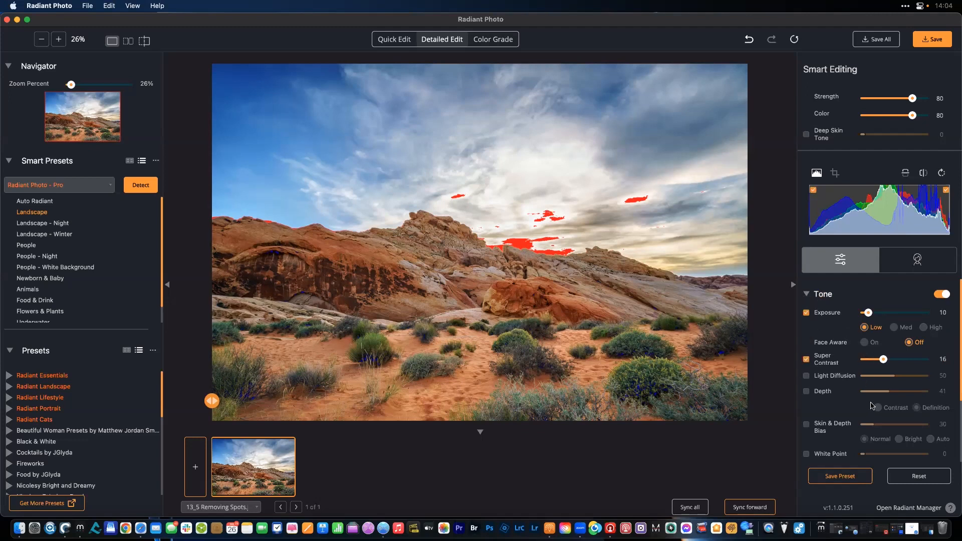
scroll(872, 406, down, 4)
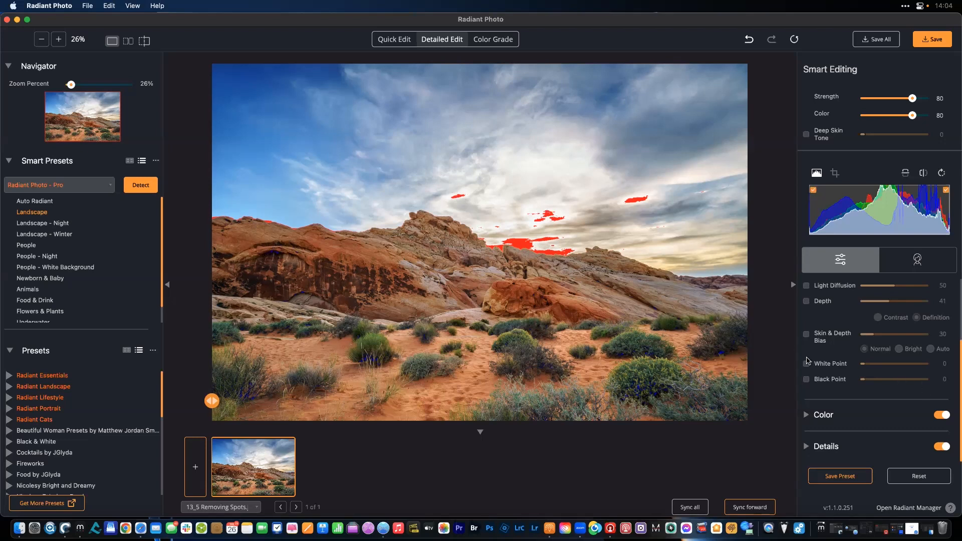
click(807, 363)
drag(863, 365, 915, 364)
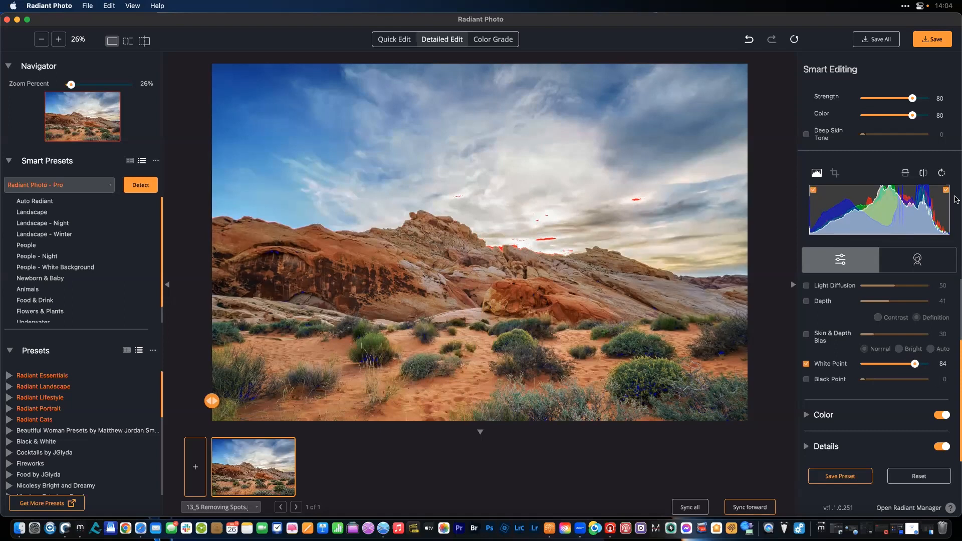
click(806, 379)
drag(877, 380, 882, 380)
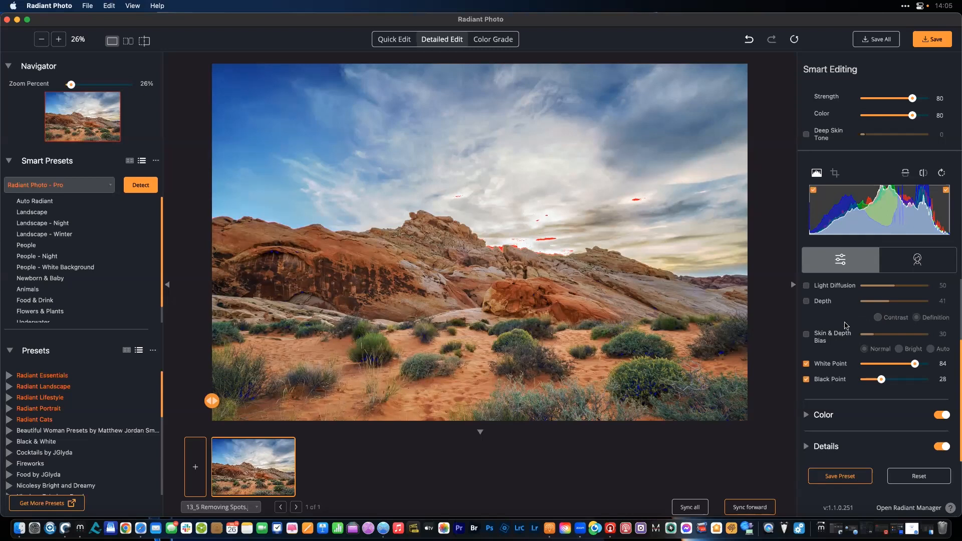
- Enable Depth in the Tone settings, switch it to Contrast mode and set it to 59
scroll(844, 333, down, 1)
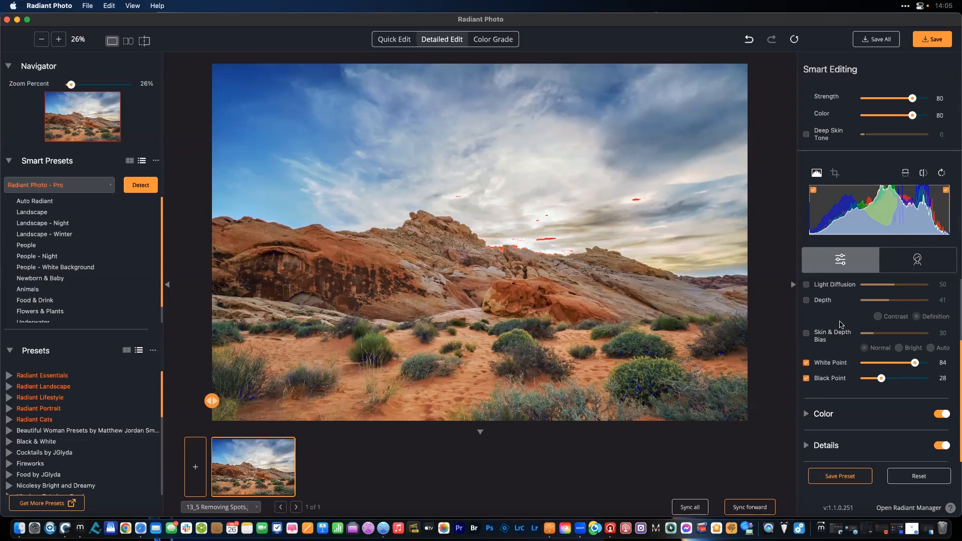
click(807, 301)
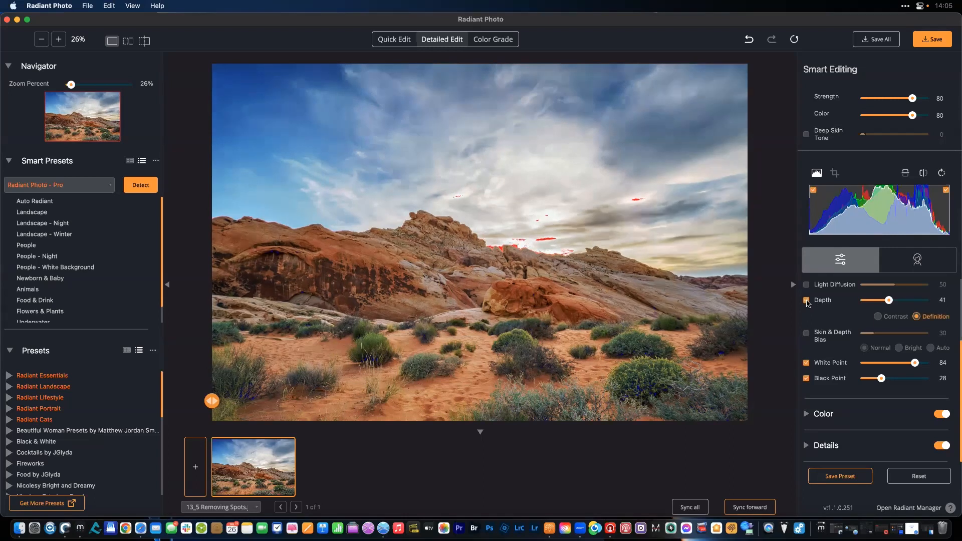
click(878, 316)
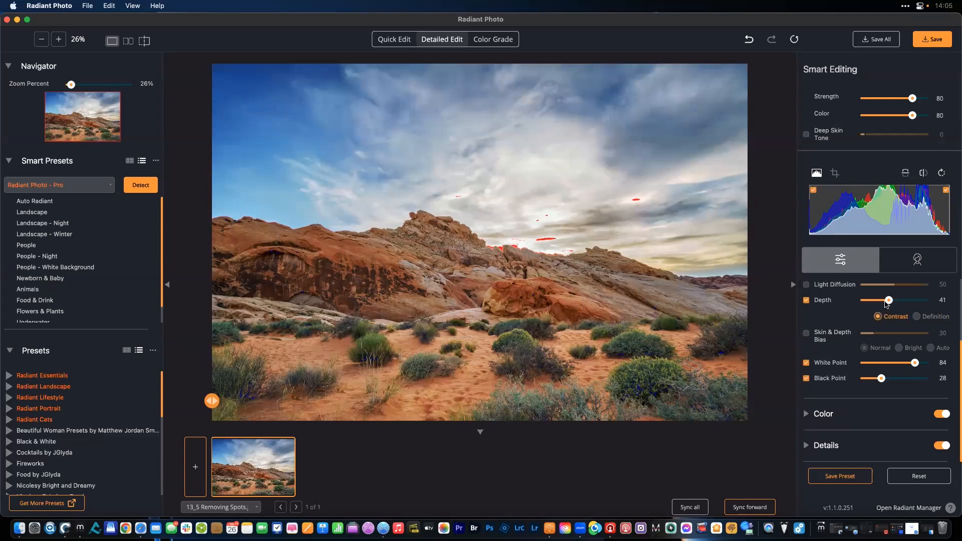
drag(889, 300, 900, 300)
- Raise the Smart Editing Strength to 100 and compare the photo with the original
drag(913, 98, 925, 98)
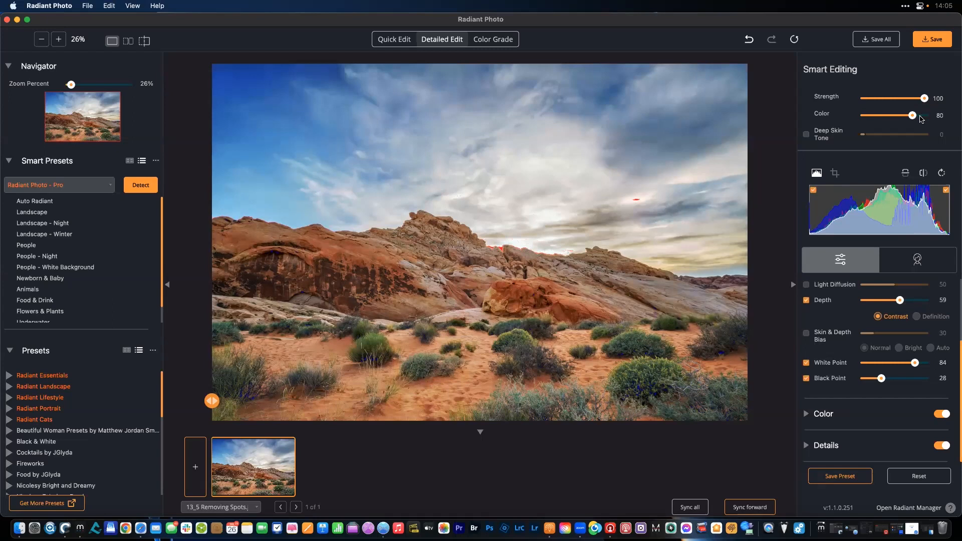
click(603, 214)
click(603, 214)
- Fine-tune Super Contrast in the Tone settings, and open the Color settings in place of Tone
scroll(829, 405, up, 5)
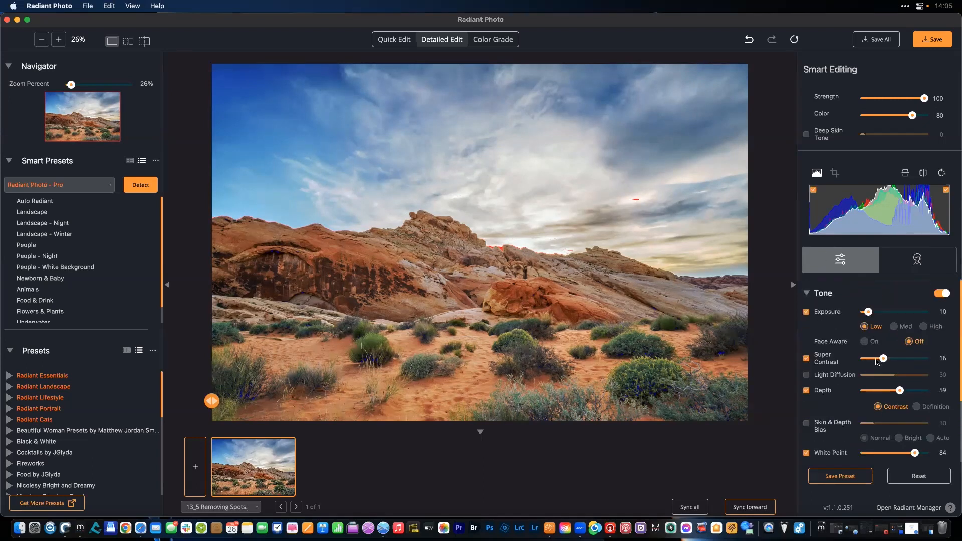
mouse_move(886, 359)
mouse_down()
mouse_move(900, 358)
mouse_move(881, 363)
mouse_up()
click(805, 293)
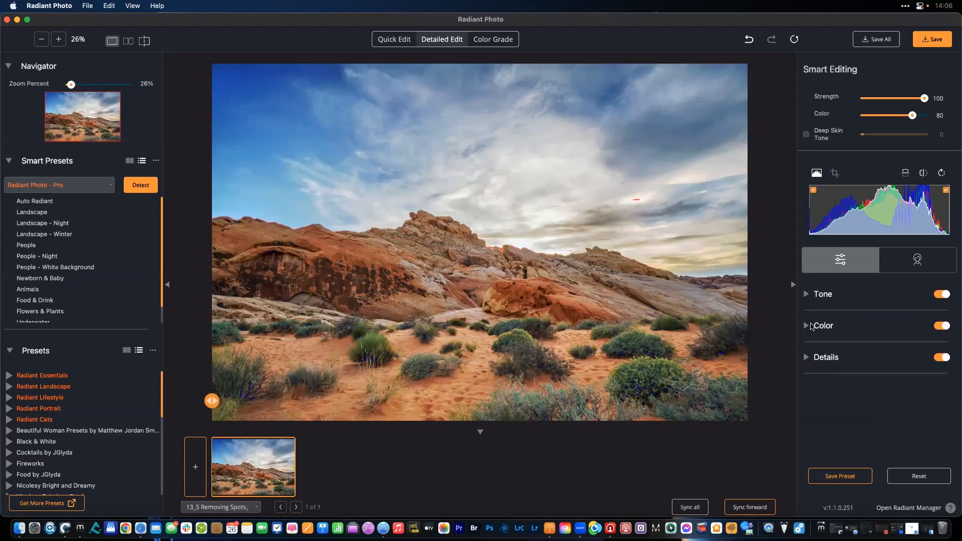
click(808, 327)
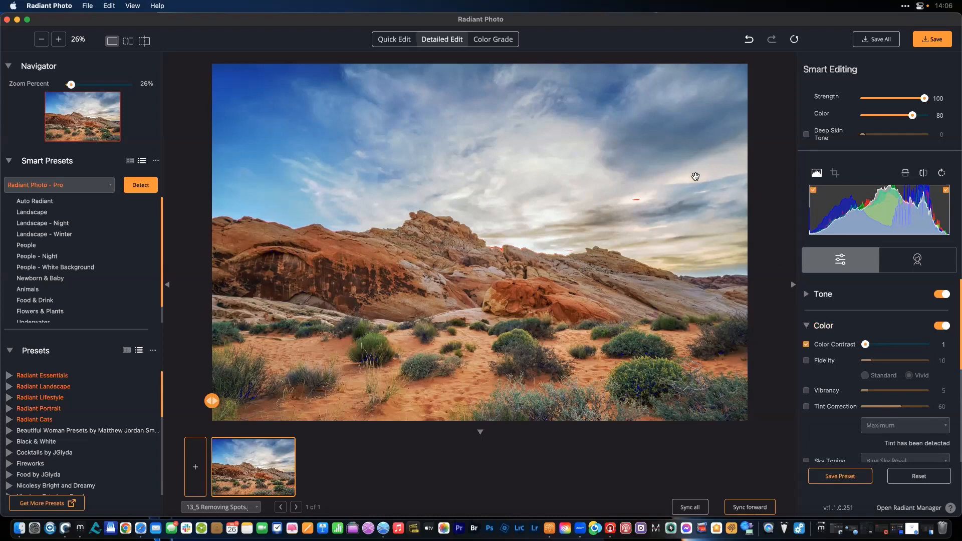
- Browse the Color Grade looks, collapse the nicolesy_fabulous_food collection and expand Black and White Landscapes
click(495, 42)
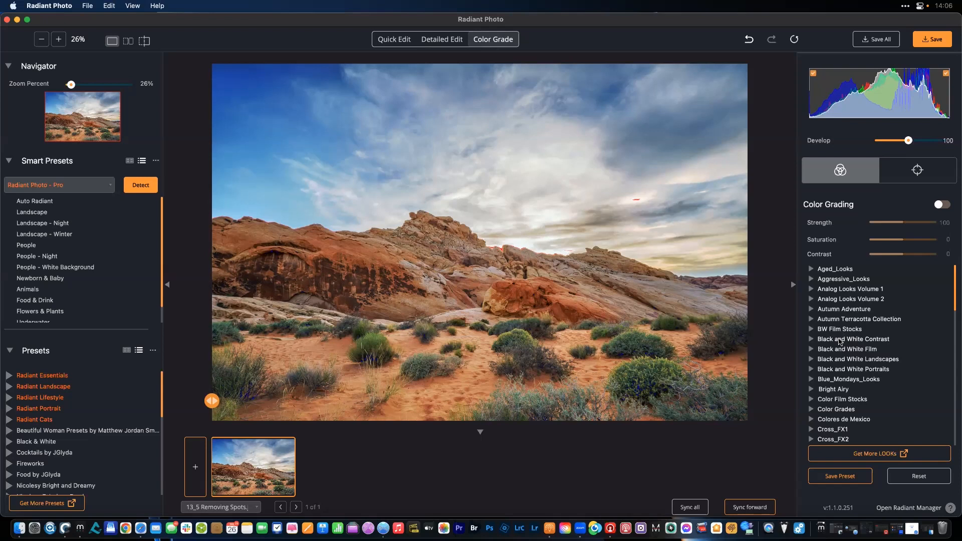
scroll(842, 340, down, 5)
scroll(840, 342, down, 8)
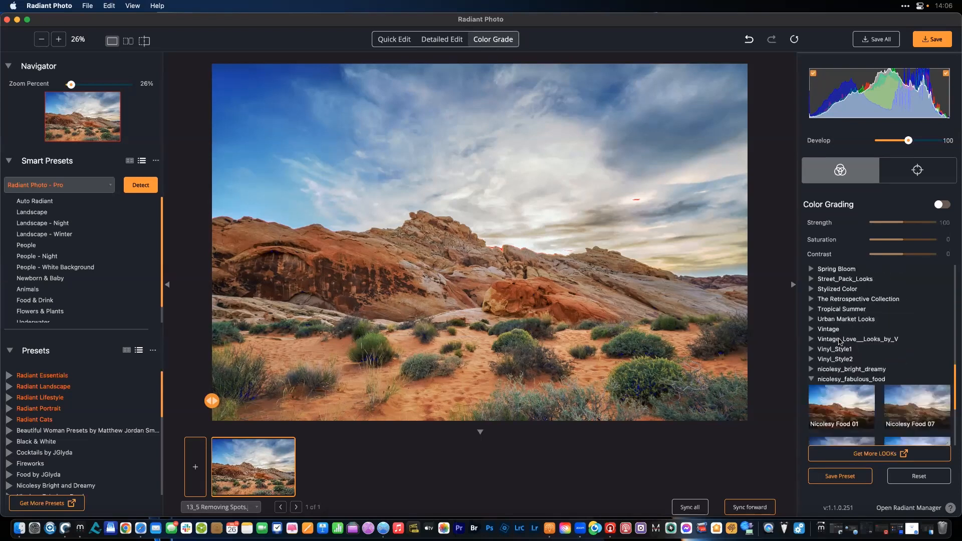
scroll(840, 341, up, 3)
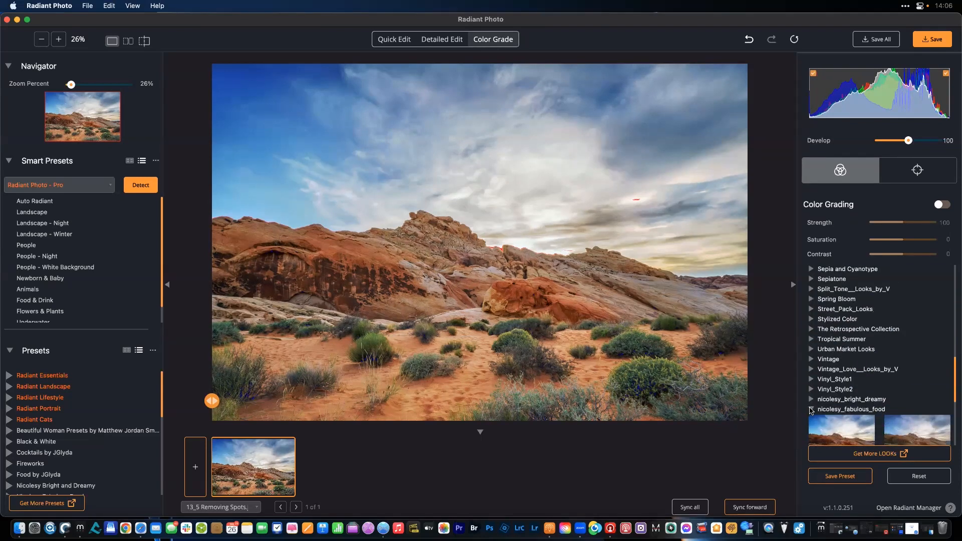
click(811, 409)
scroll(847, 363, up, 5)
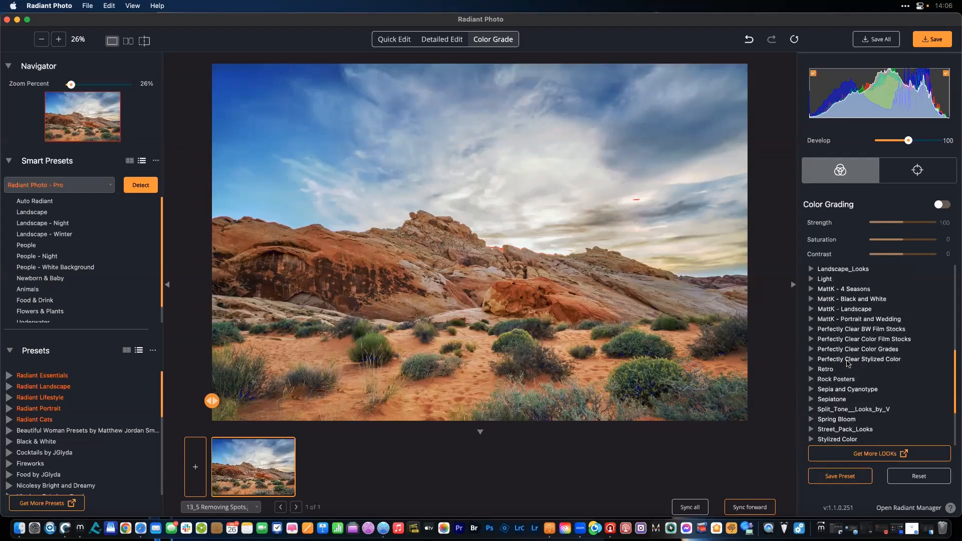
scroll(849, 365, up, 3)
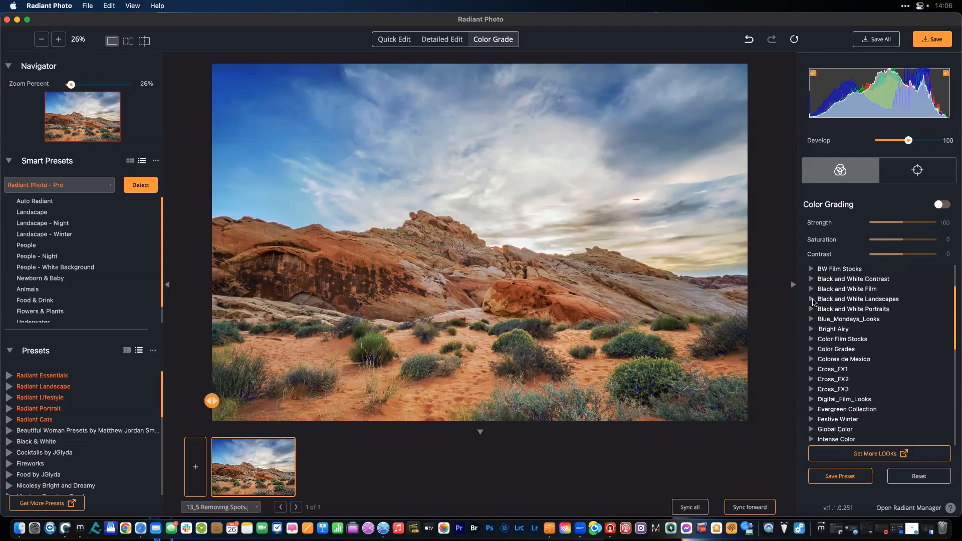
click(811, 300)
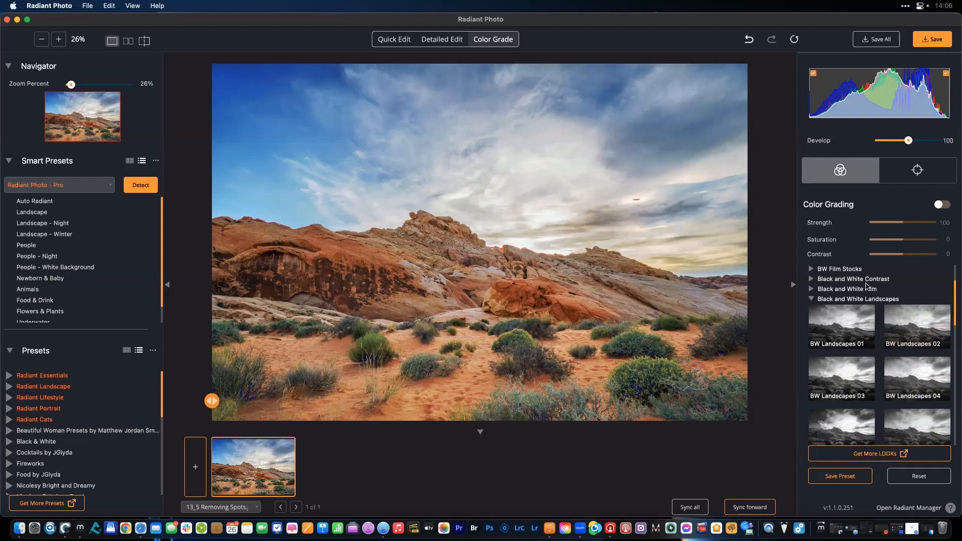
- Apply the looks BW Landscapes 01 through BW Landscapes 08 in turn, ending on BW Landscapes 08
click(860, 326)
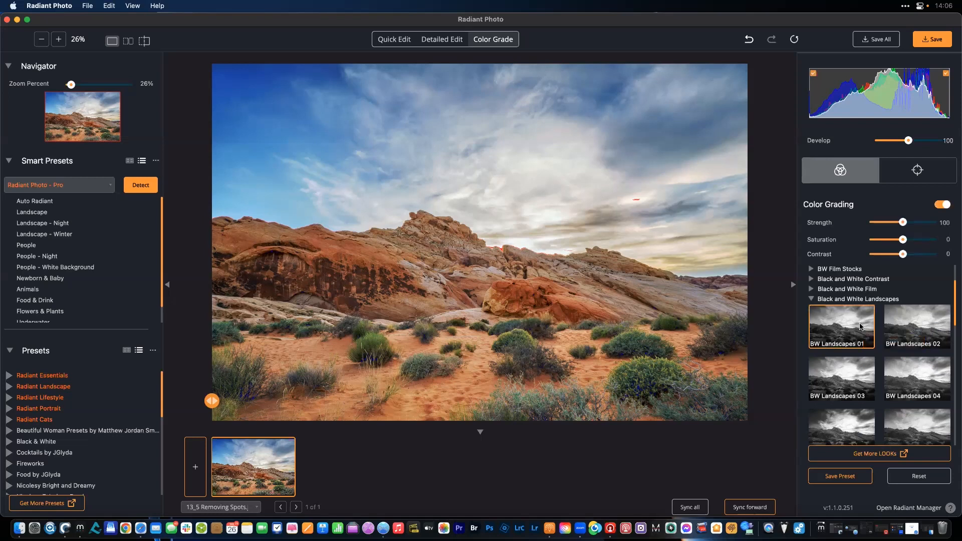
click(923, 329)
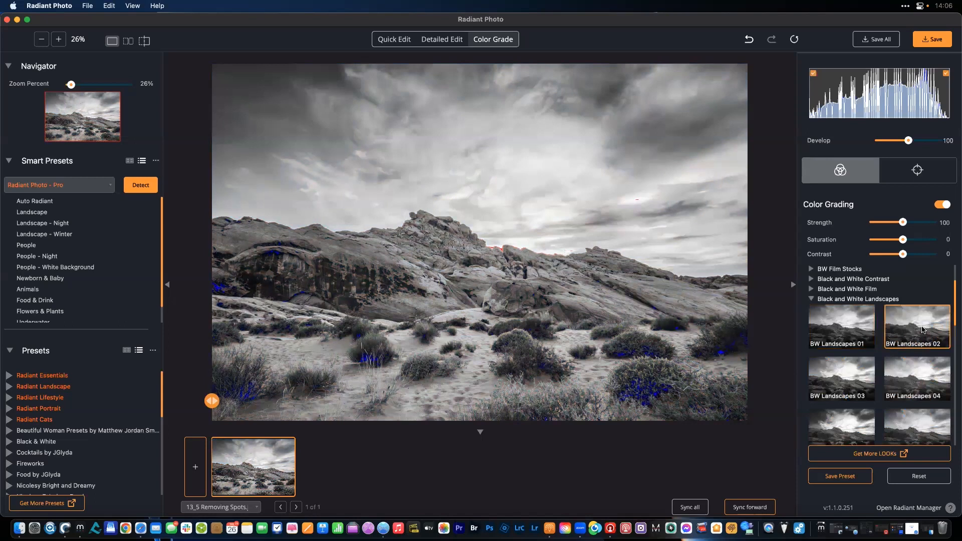
click(849, 376)
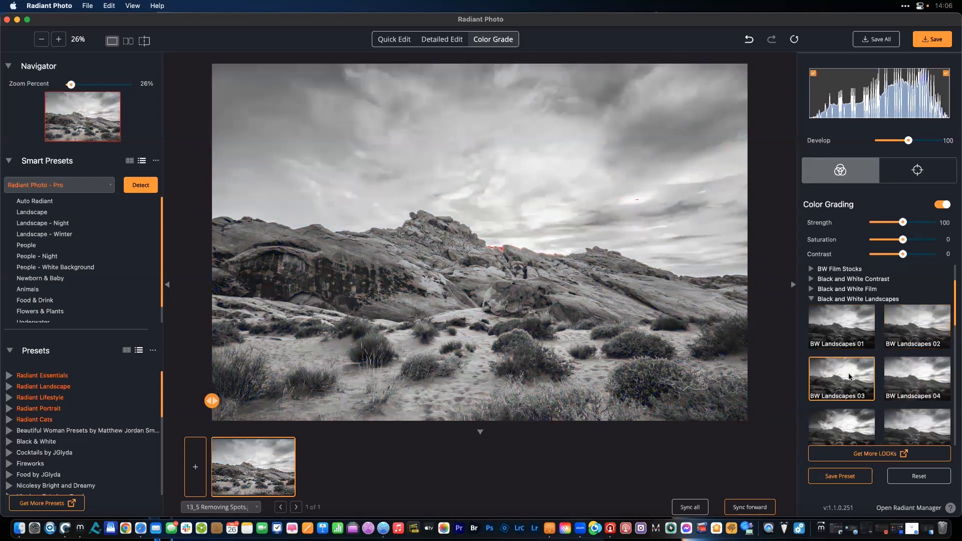
click(901, 384)
click(852, 427)
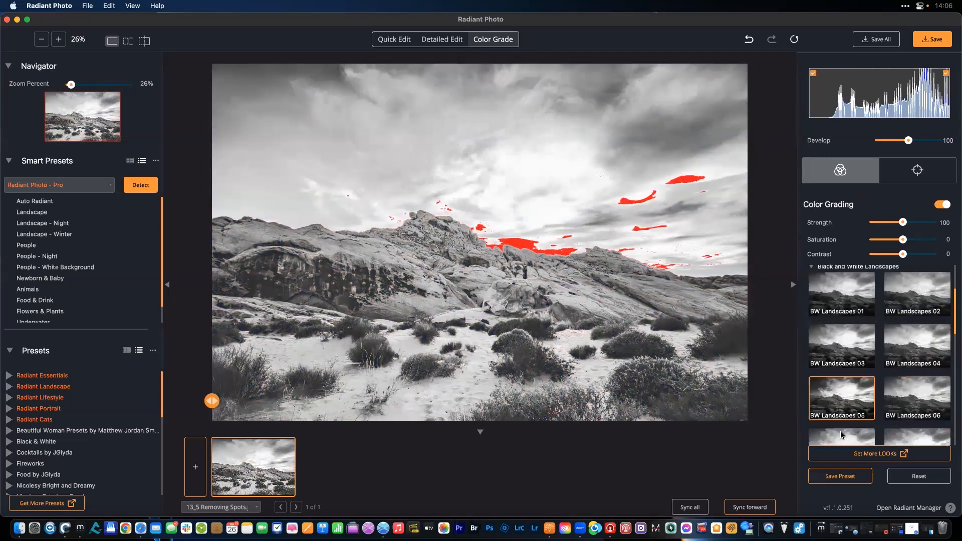
click(909, 397)
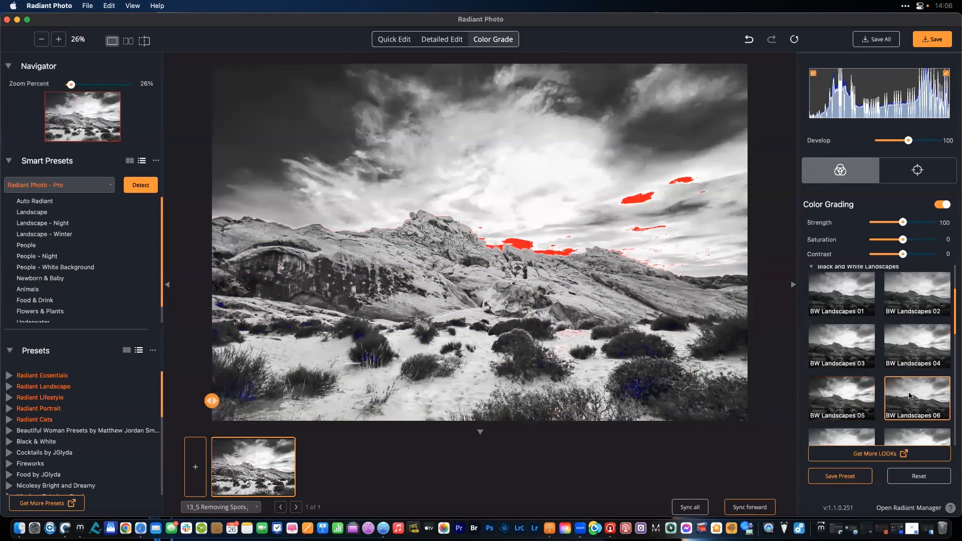
scroll(905, 405, down, 3)
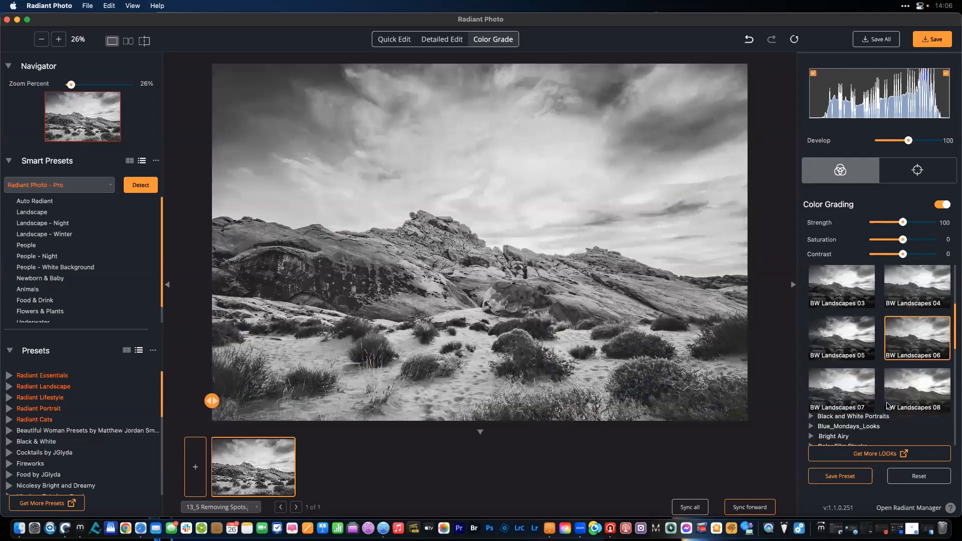
click(857, 395)
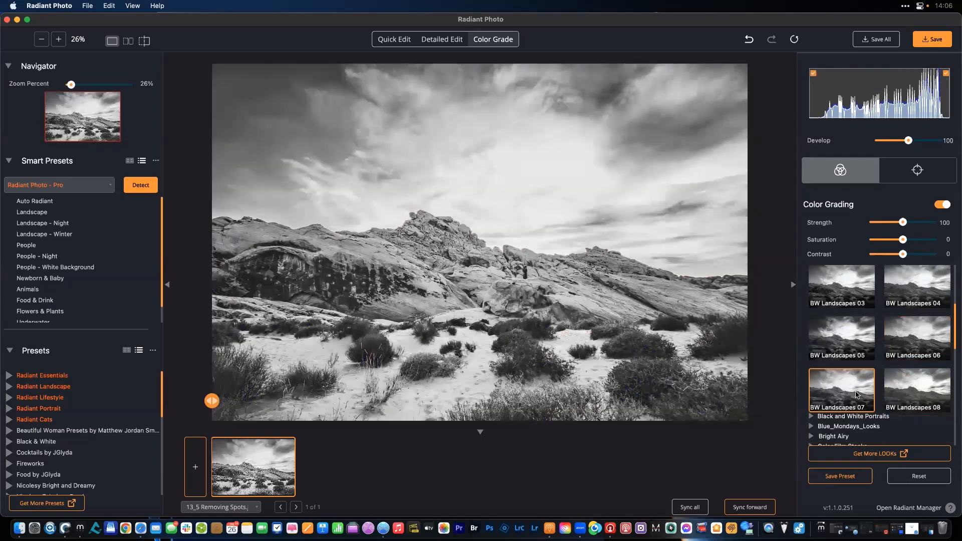
click(912, 385)
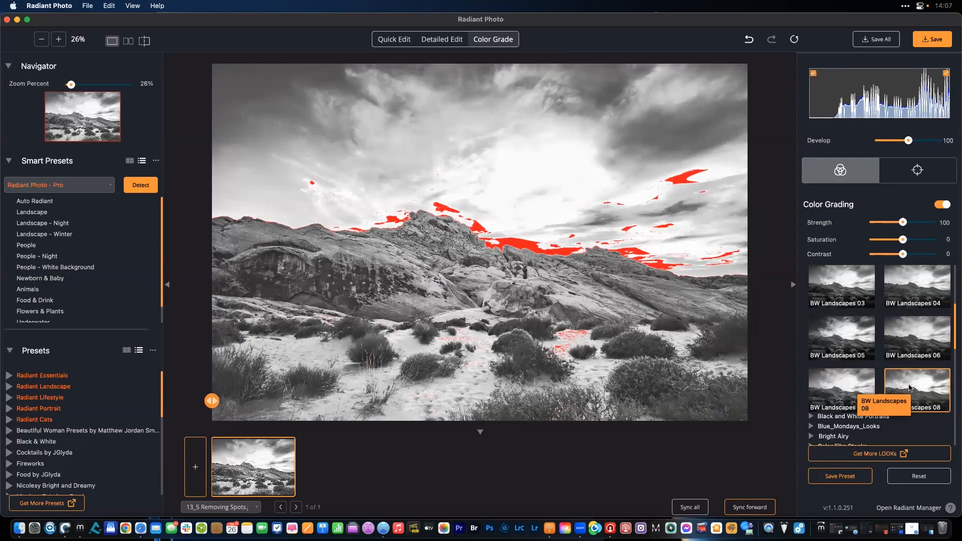
- Compare the looks BW Landscapes 07, 06 and 04 on the photo, and settle on BW Landscapes 03
click(856, 379)
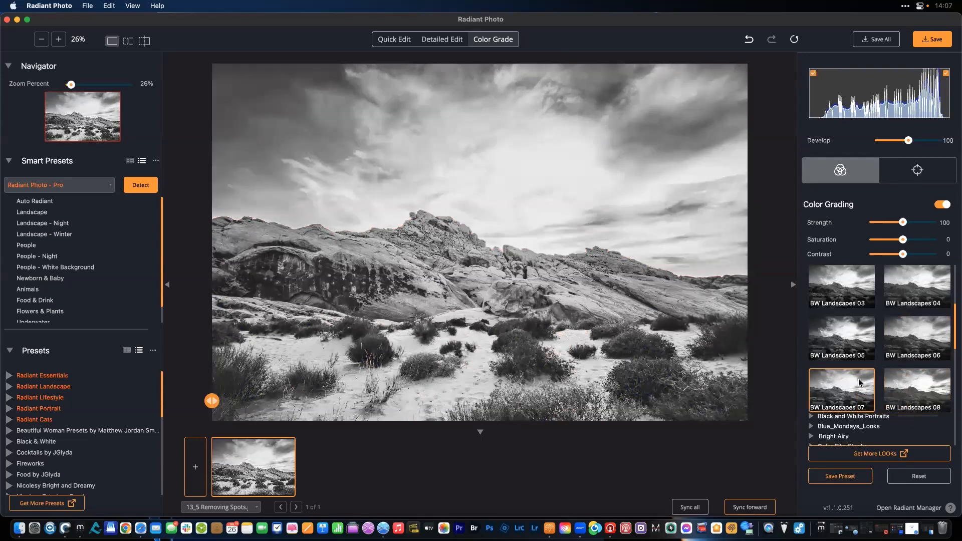
click(917, 343)
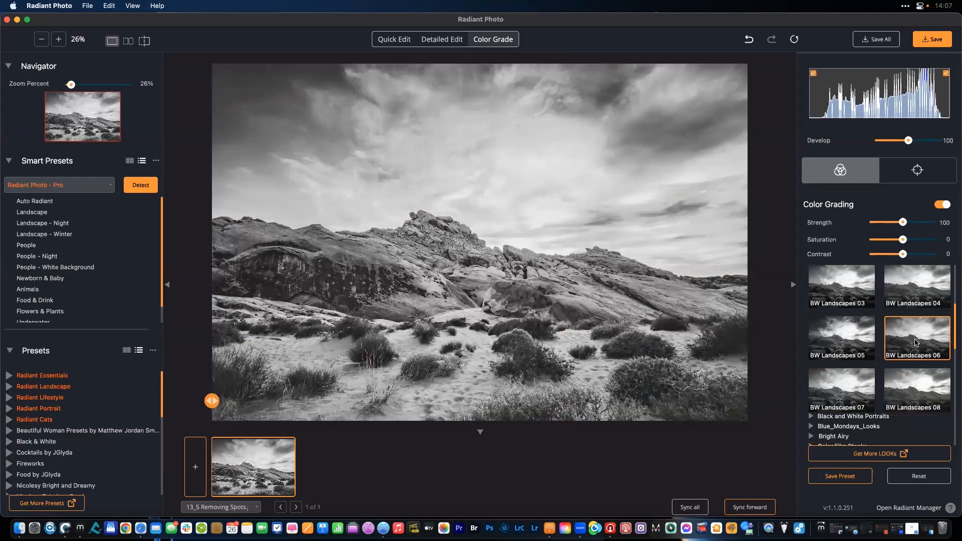
click(910, 292)
scroll(911, 293, up, 1)
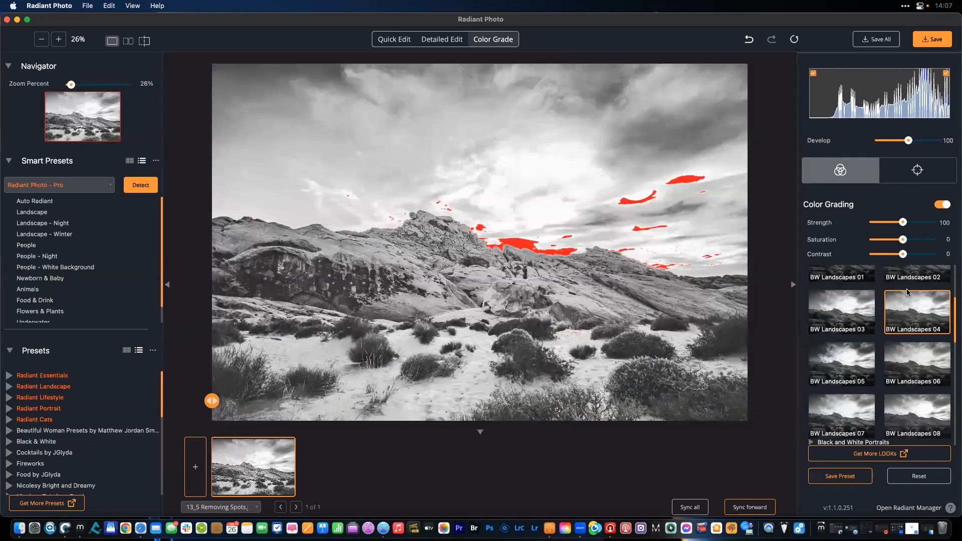
click(836, 312)
scroll(861, 326, up, 2)
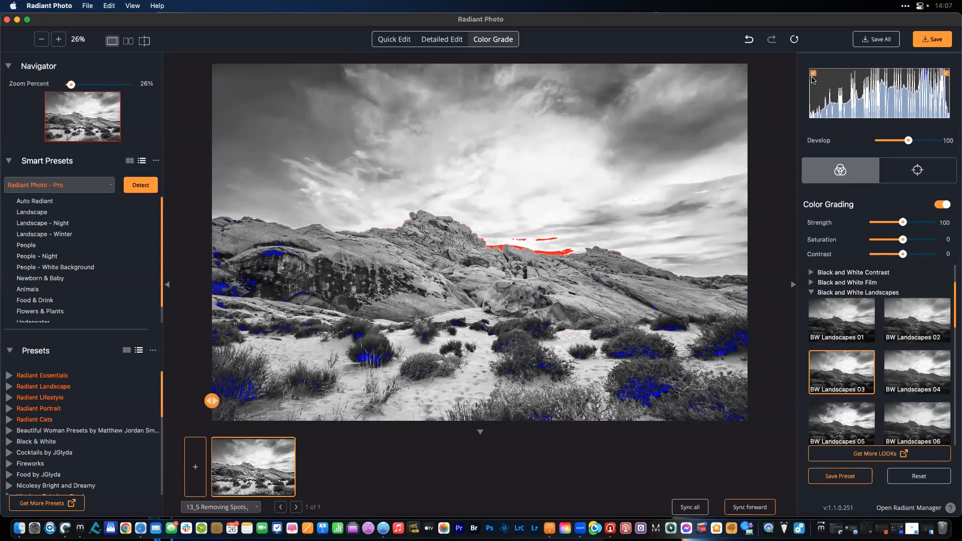
- Turn off the shadow and highlight clipping warnings in the histogram, and collapse the Black and White Landscapes collection
click(813, 73)
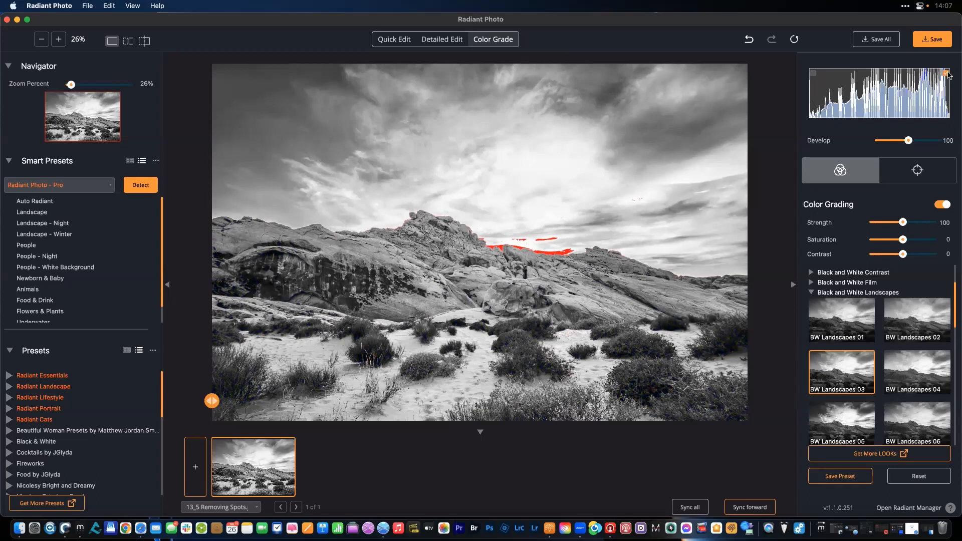
click(947, 74)
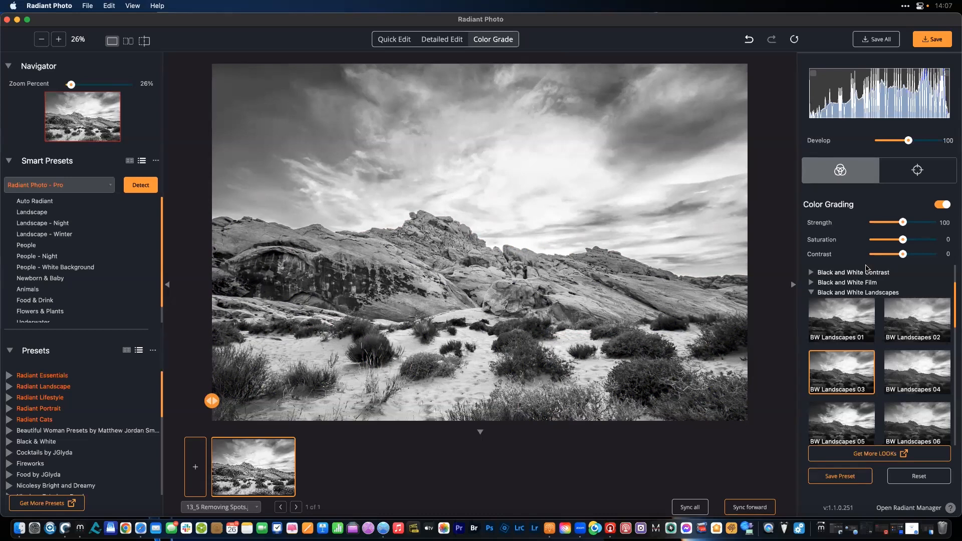
click(812, 293)
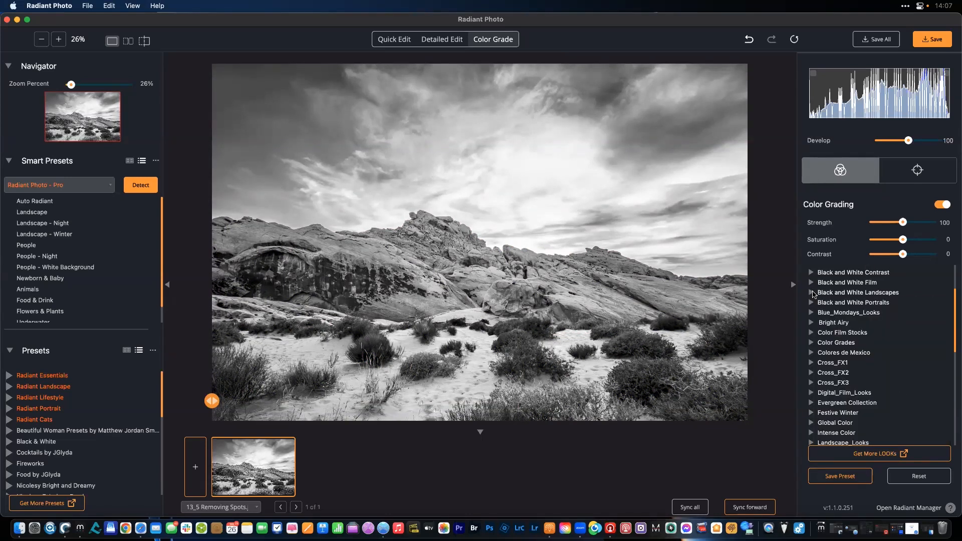
- Enable Vibrancy in the Detailed Edit Color settings and raise it to 90
click(436, 38)
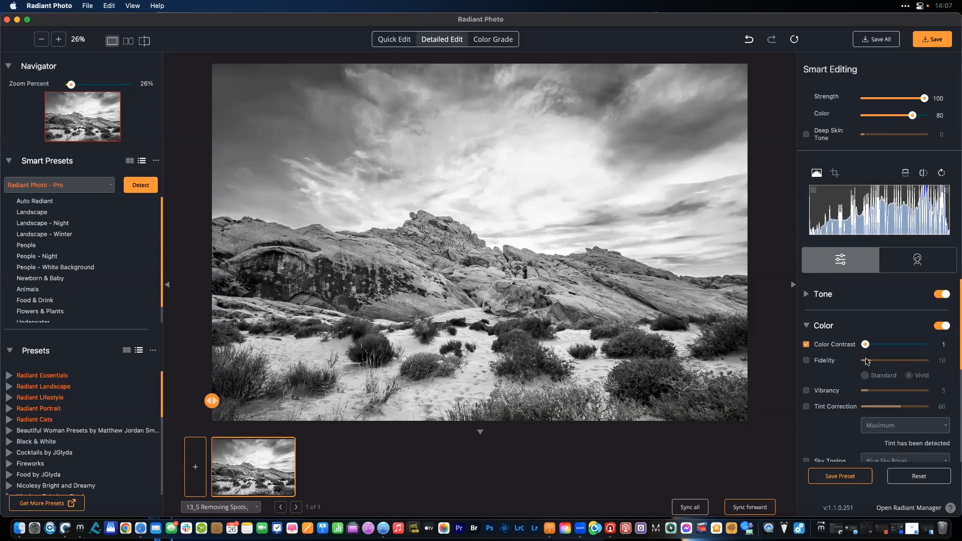
click(827, 394)
drag(867, 390, 919, 395)
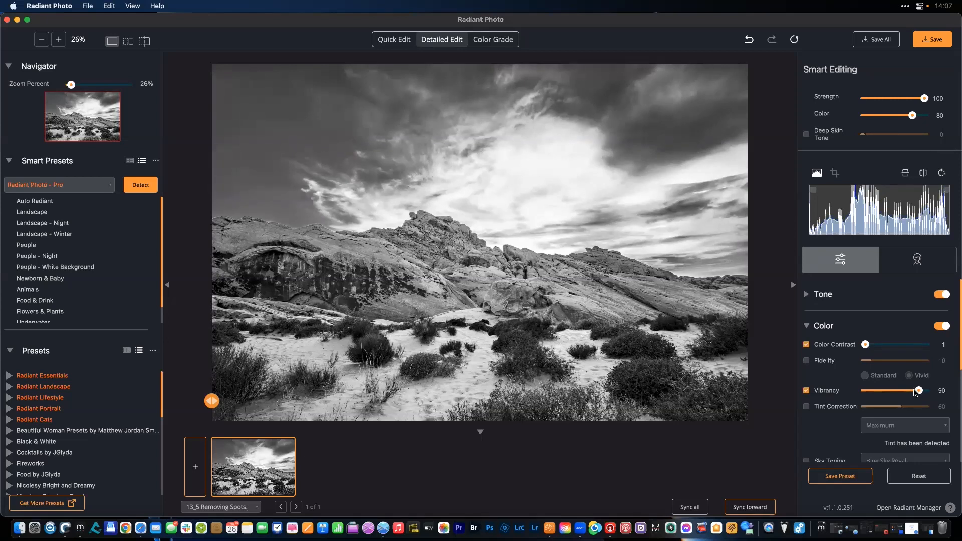
- Switch Color Grading off and back on to compare the underlying color photo with the black-and-white version
click(489, 43)
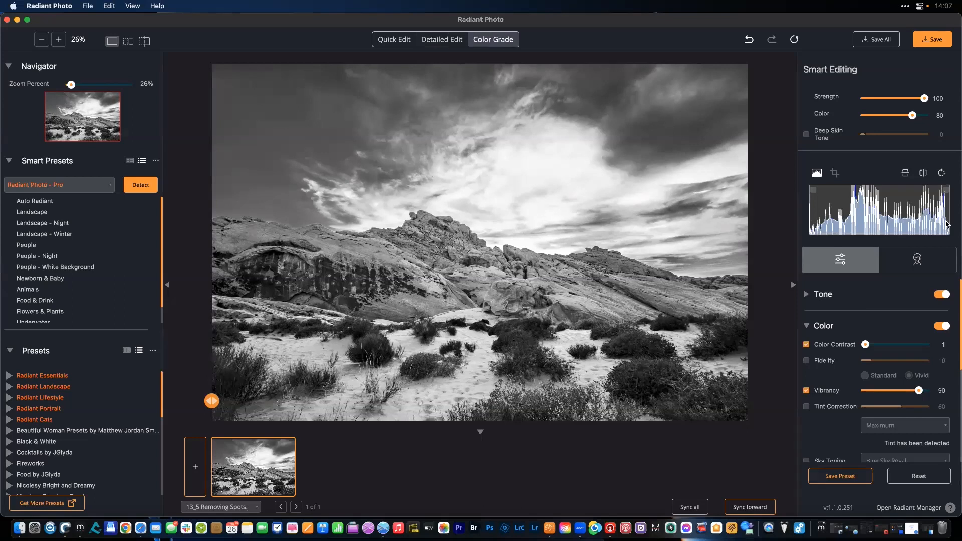
click(942, 205)
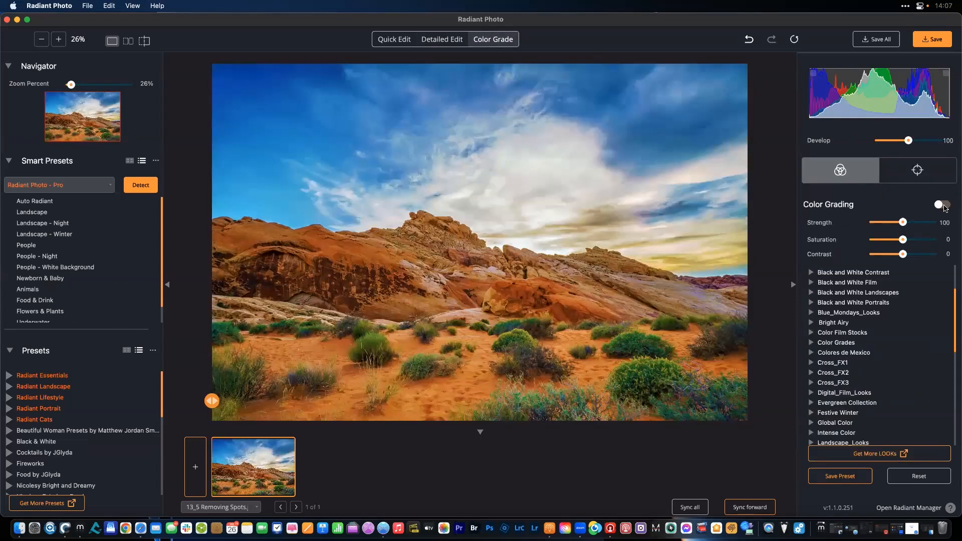
click(943, 206)
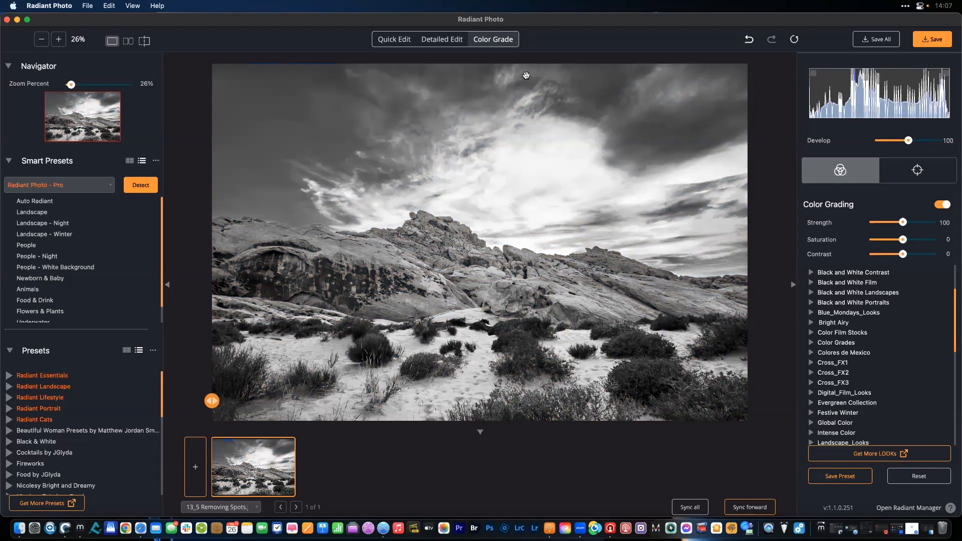
- Enable Sky Toning in the Detailed Edit Color settings with Blue Sky Royal and raise its strength to 57
click(433, 43)
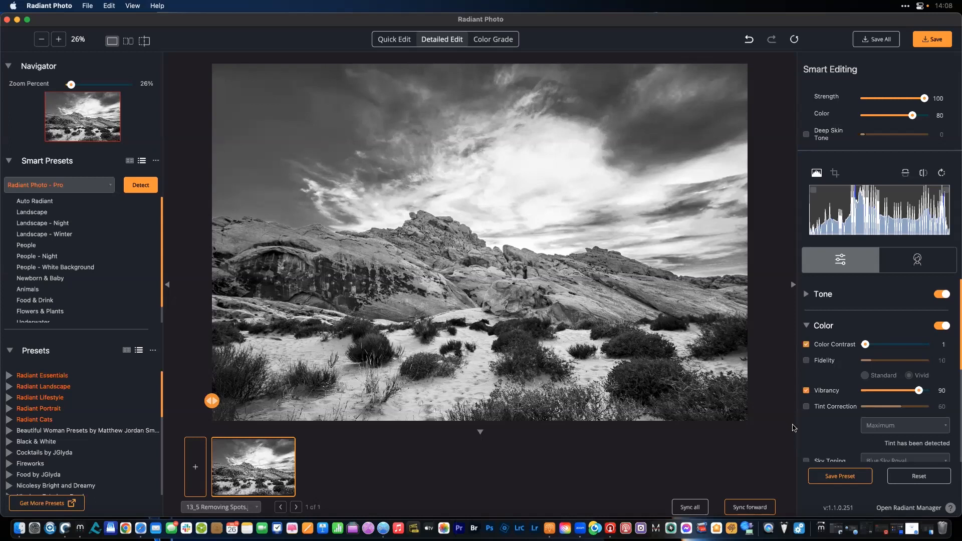
scroll(799, 440, down, 3)
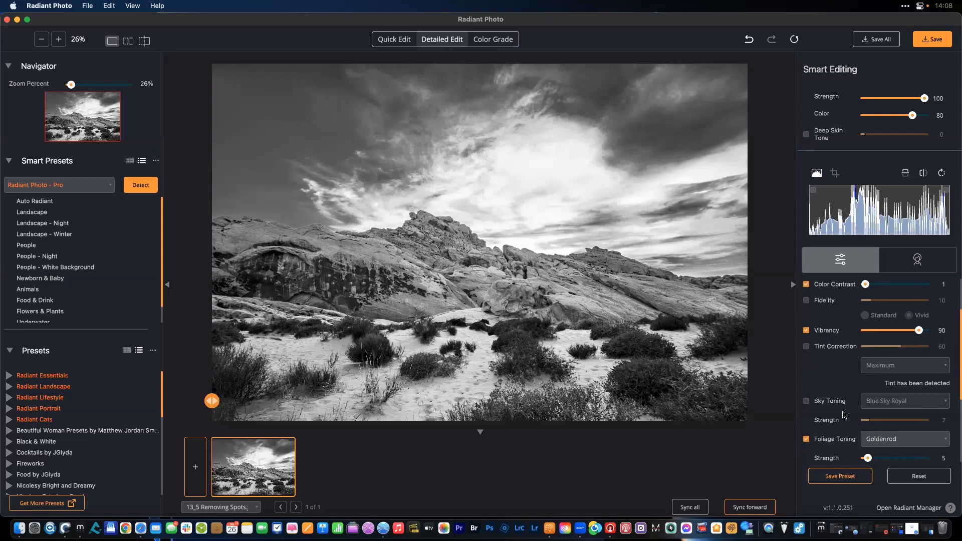
click(807, 401)
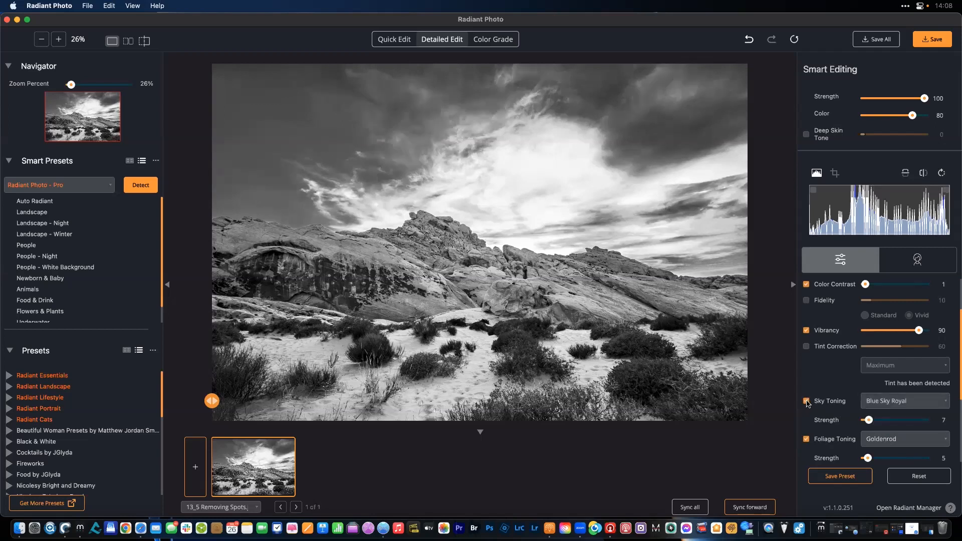
click(882, 407)
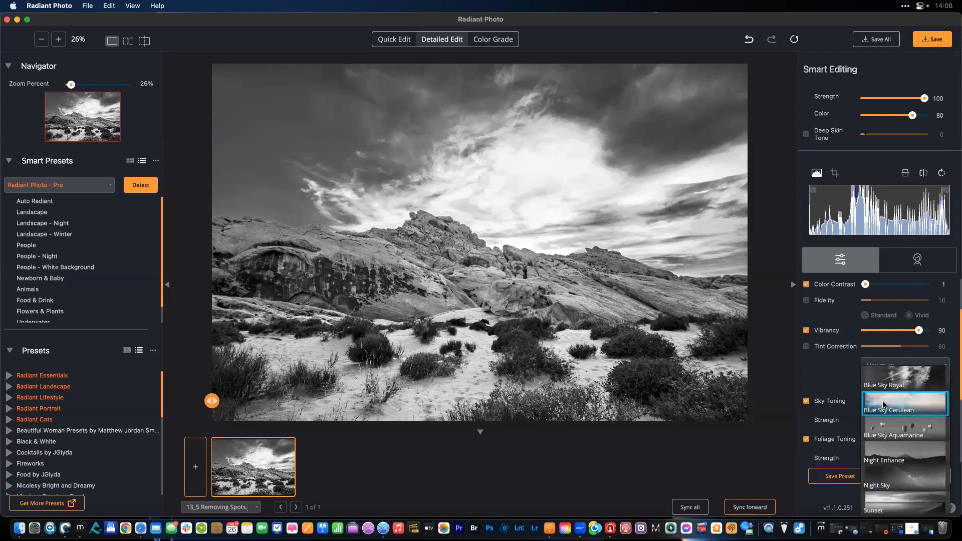
click(889, 386)
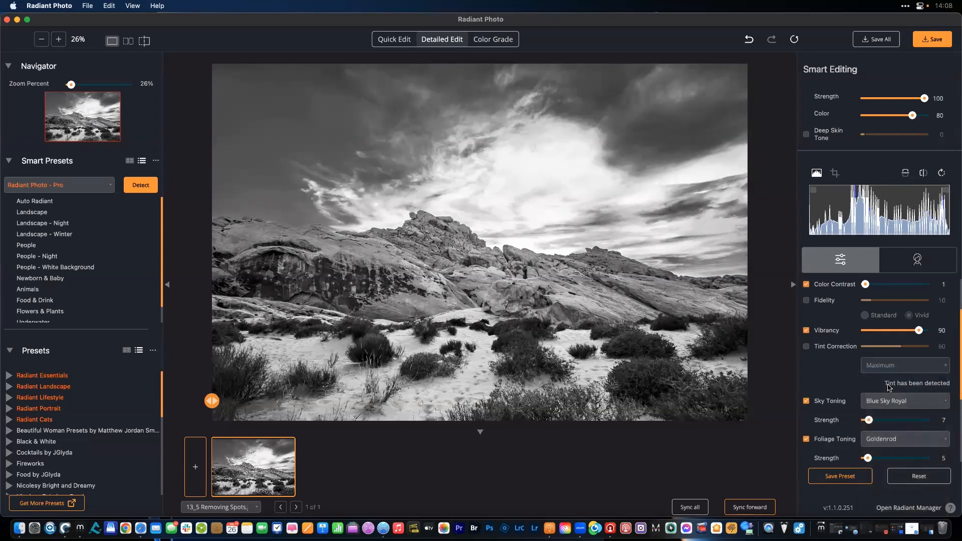
click(899, 421)
- Try Blue Sky Cerulean and Blue Sky Aquamarine as Sky Toning, and compare the photo with Sky Toning off and on
click(899, 404)
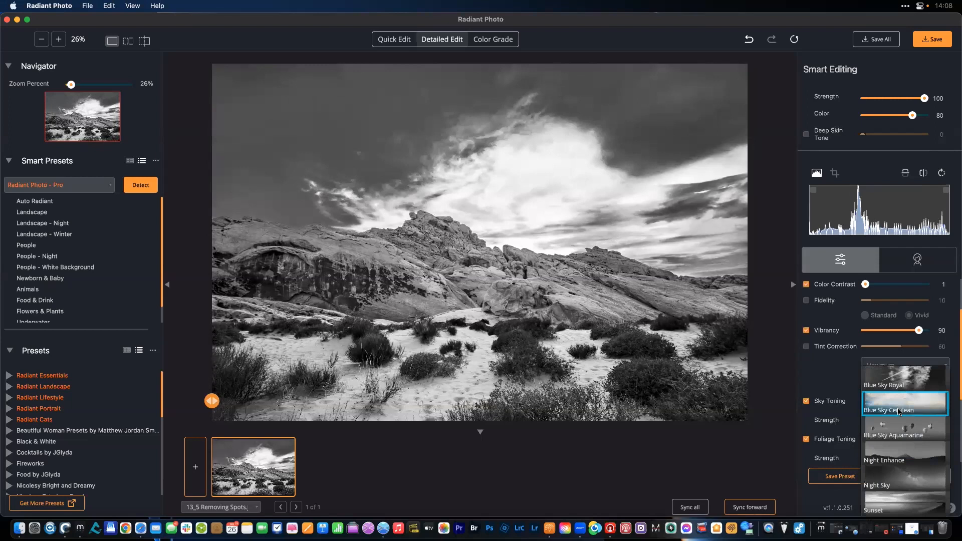
click(899, 410)
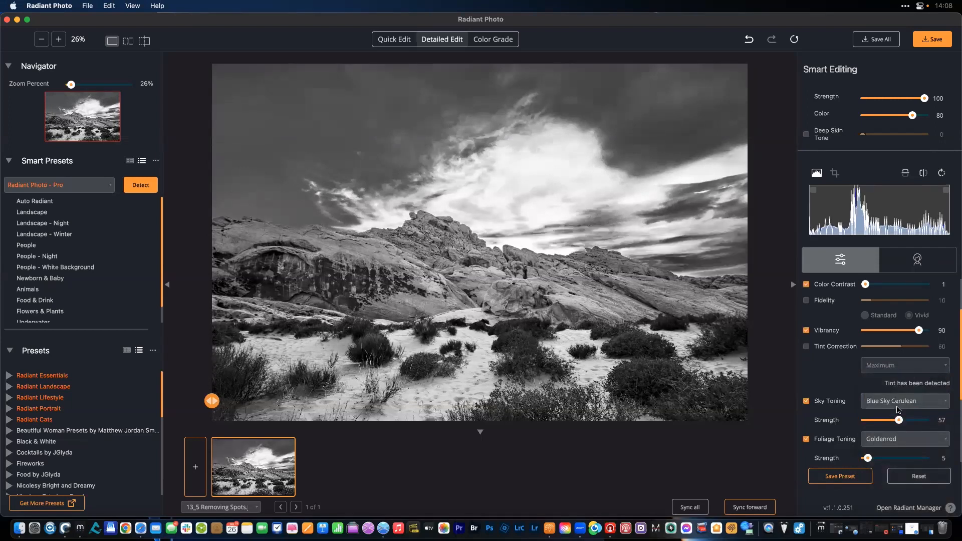
click(897, 401)
click(899, 425)
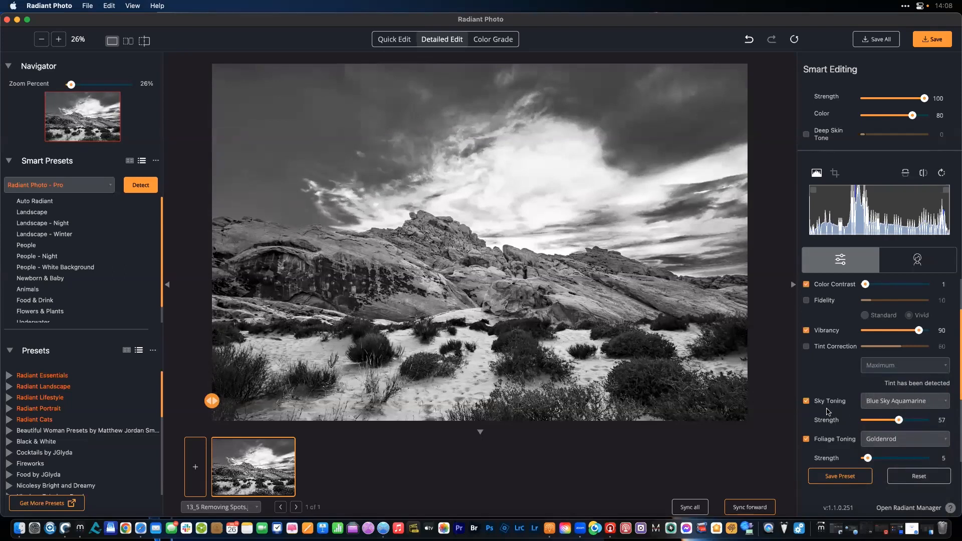
click(806, 401)
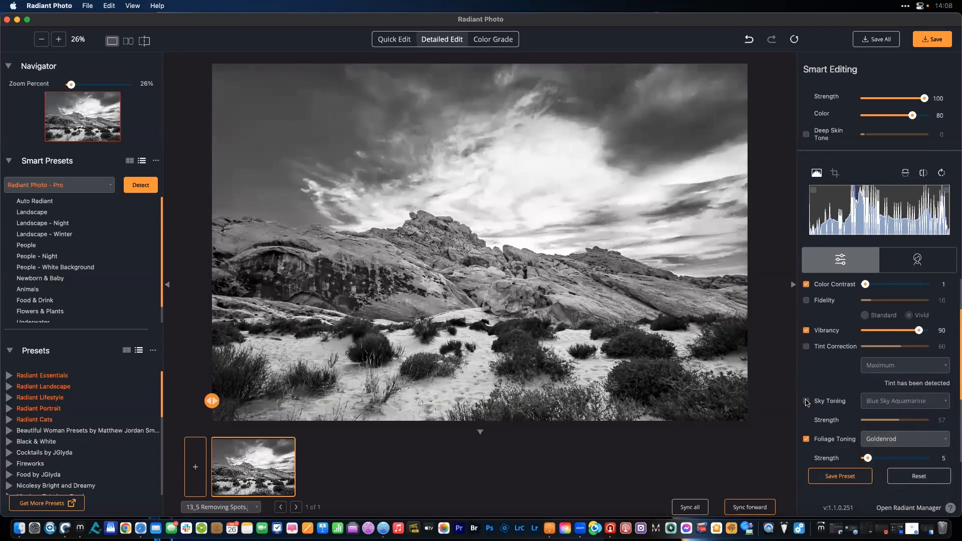
click(806, 401)
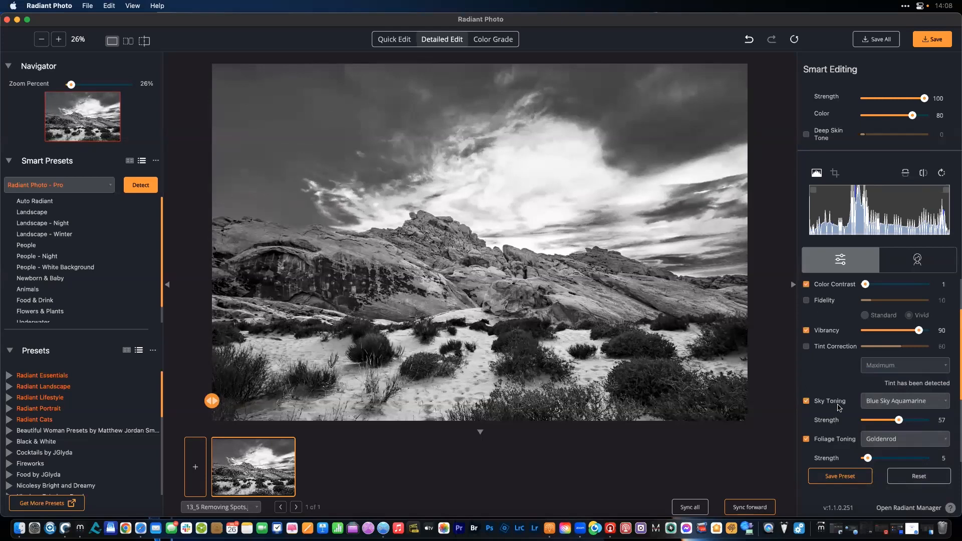
- Try the Night Sky option for Sky Toning, and return to Blue Sky Aquamarine
click(886, 404)
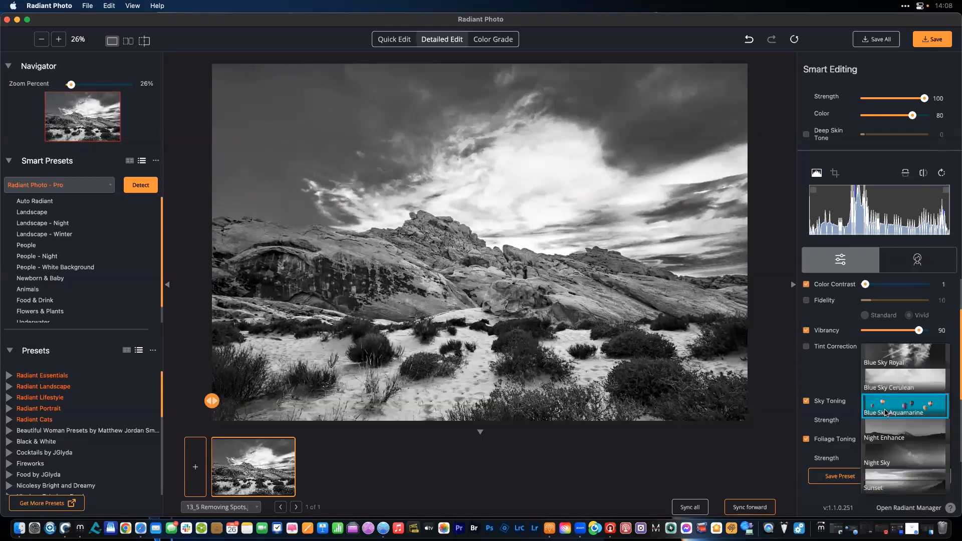
click(894, 462)
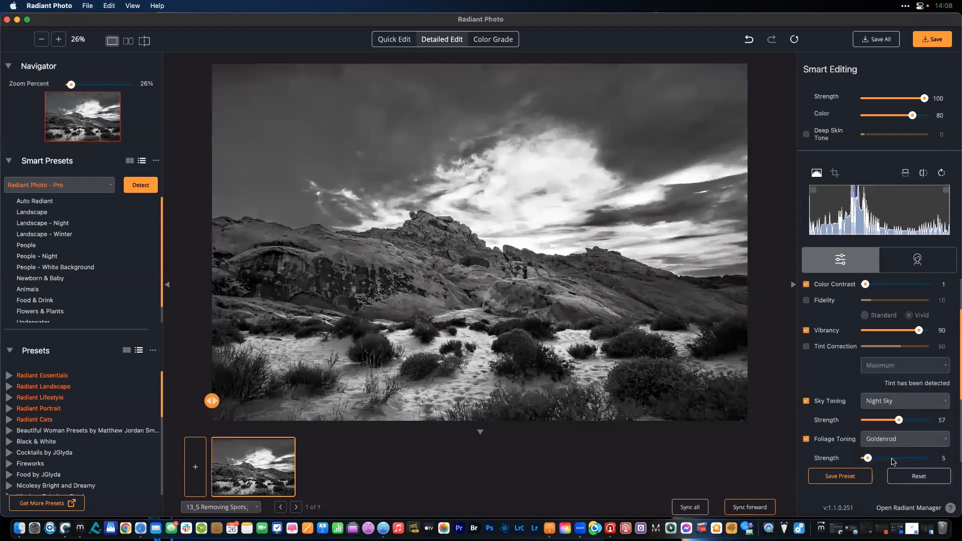
click(874, 401)
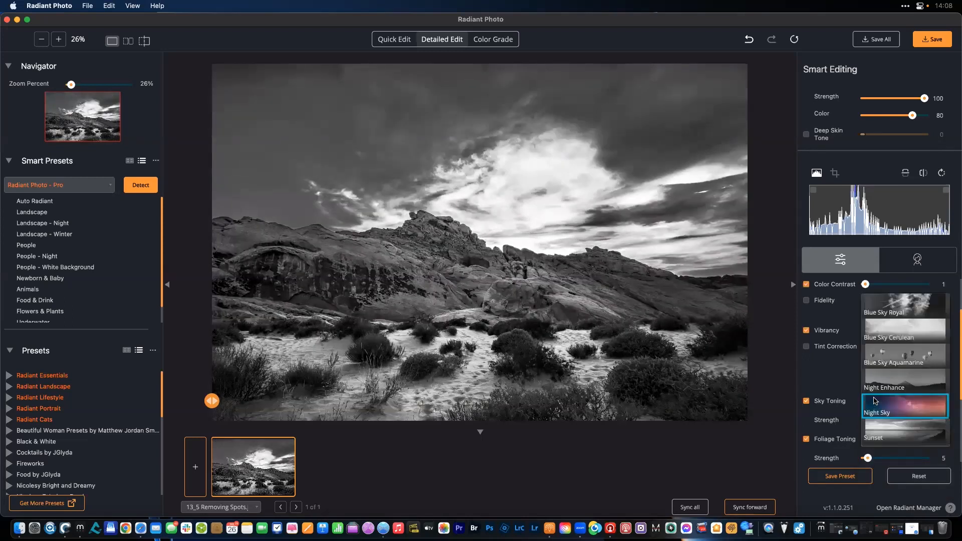
click(878, 365)
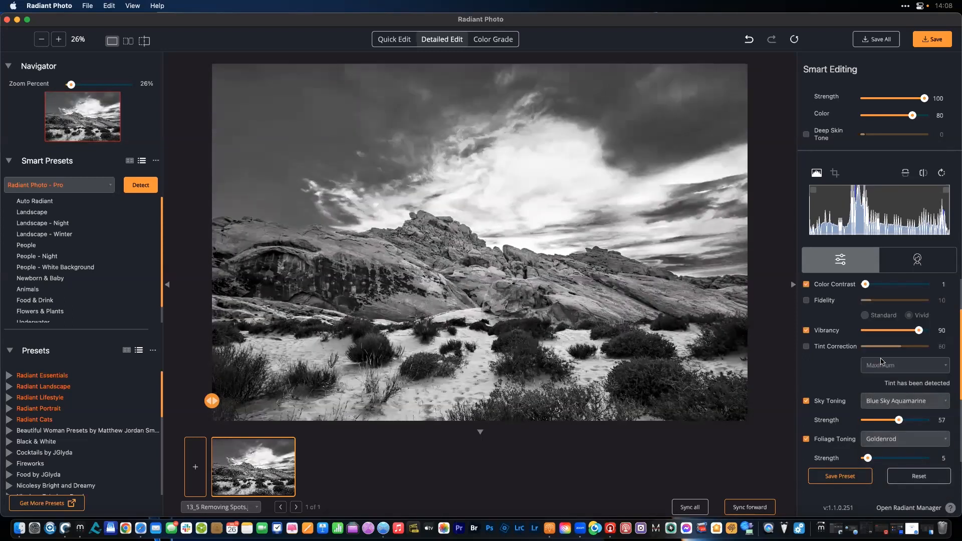
- Set Sky Toning to Blue Sky Cerulean with its strength at 18, and switch Tint Correction off
click(887, 404)
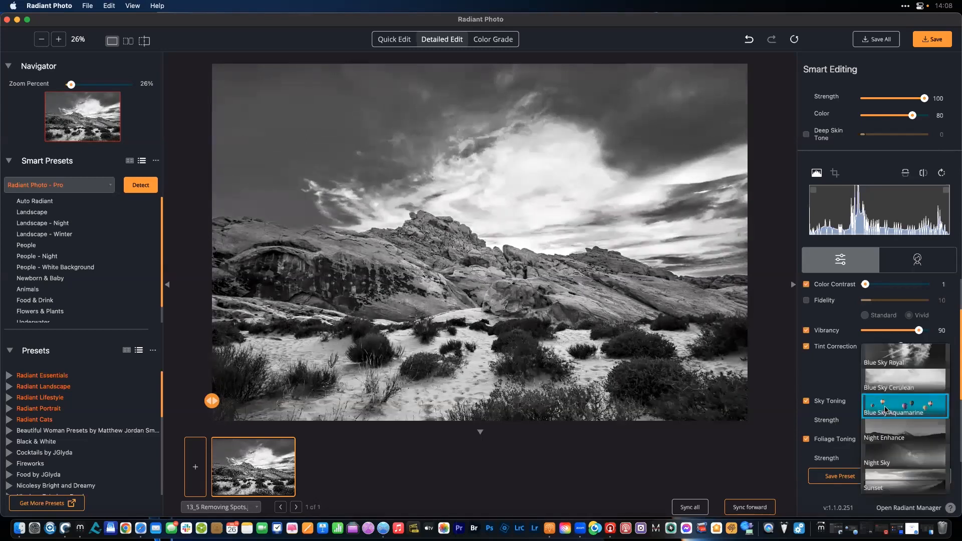
click(886, 386)
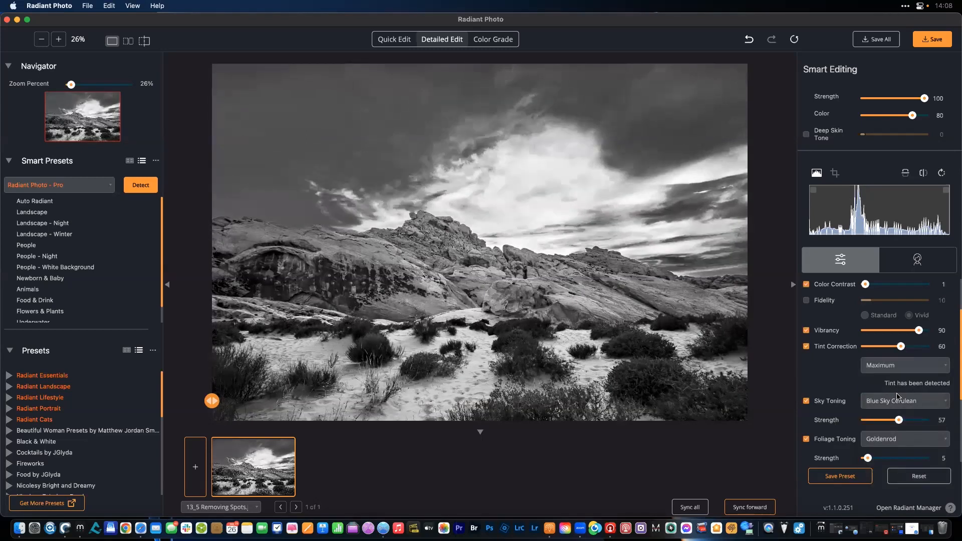
click(807, 347)
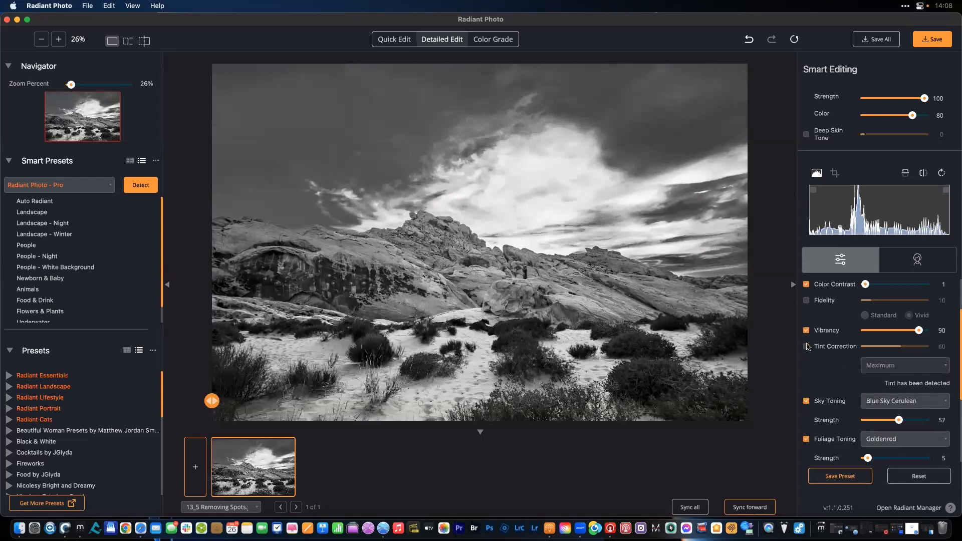
drag(899, 420, 876, 422)
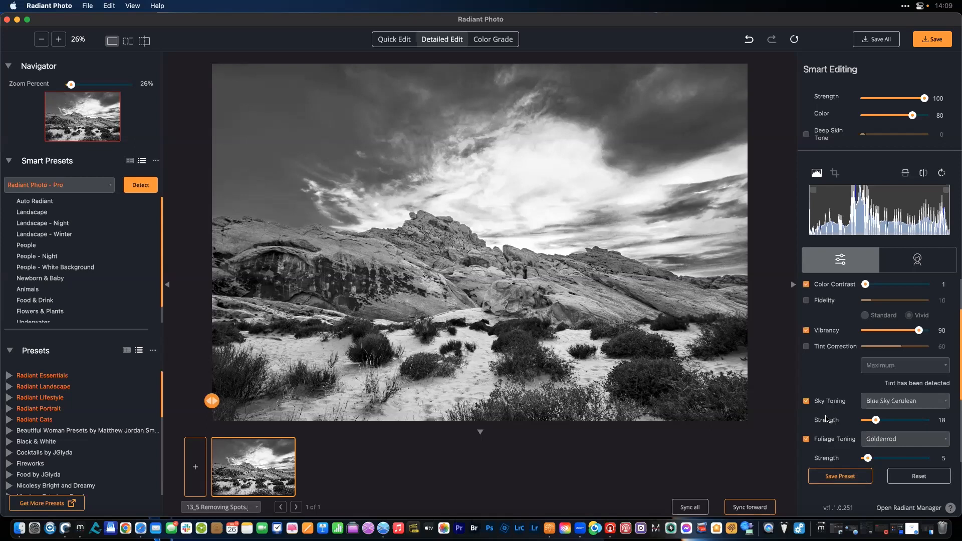
- Set the Goldenrod Foliage Toning strength to 57, and change its second tone to Sepia with strength 34
scroll(827, 419, down, 3)
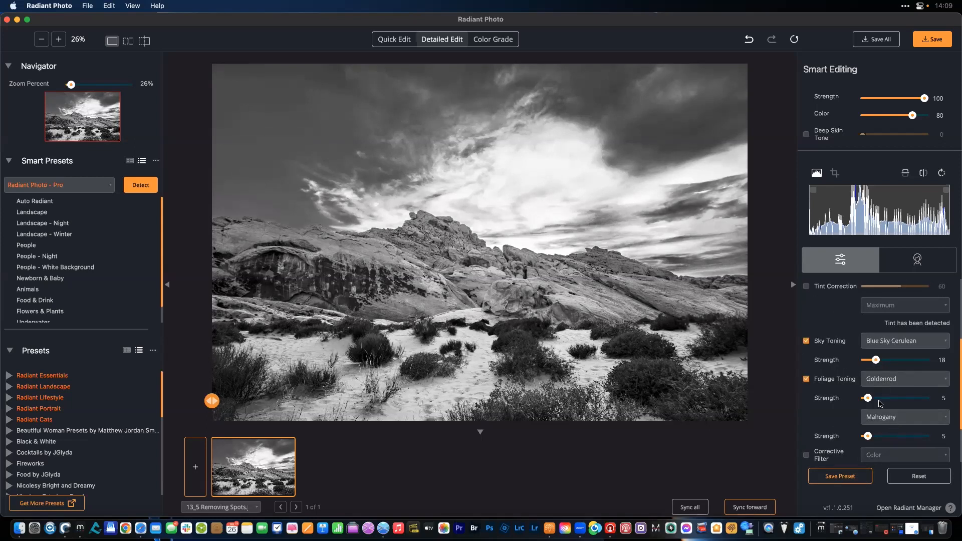
drag(891, 398, 900, 398)
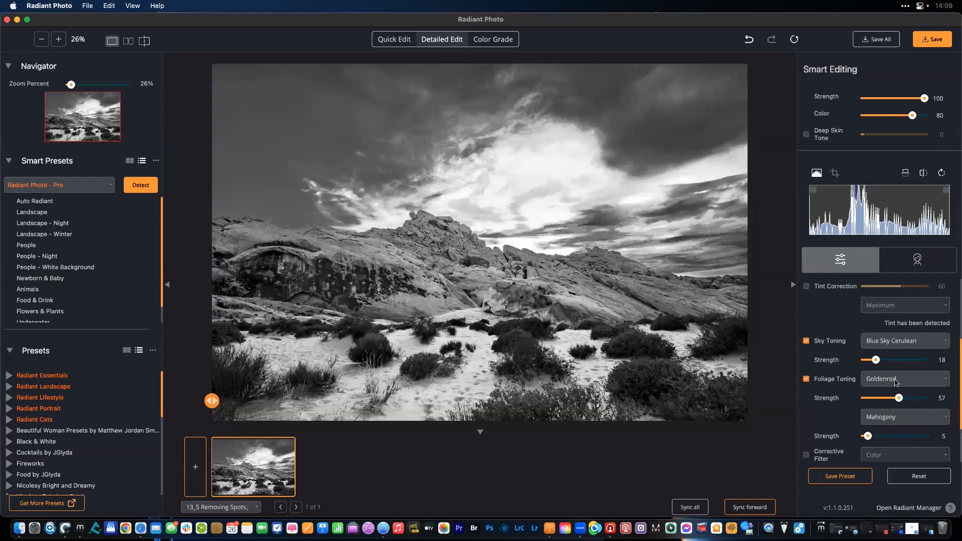
click(897, 380)
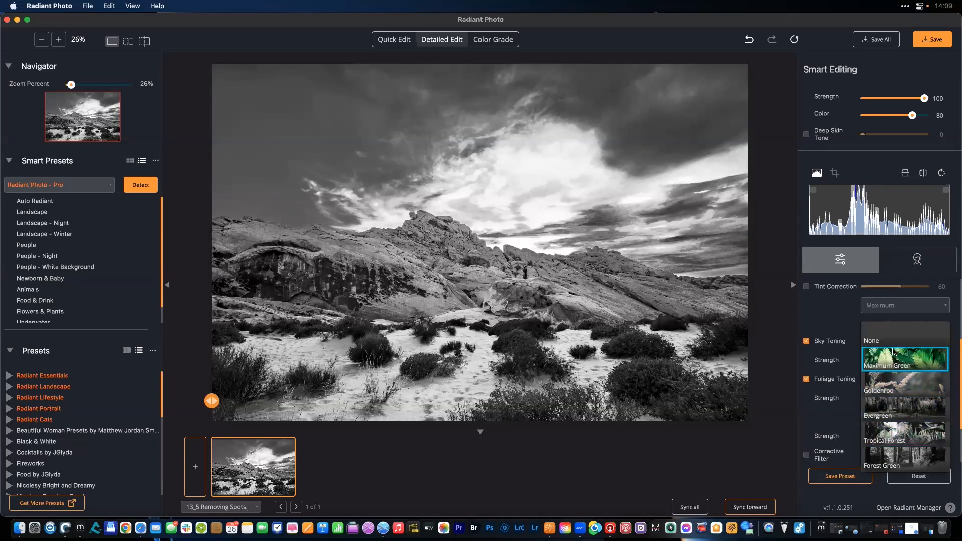
click(901, 385)
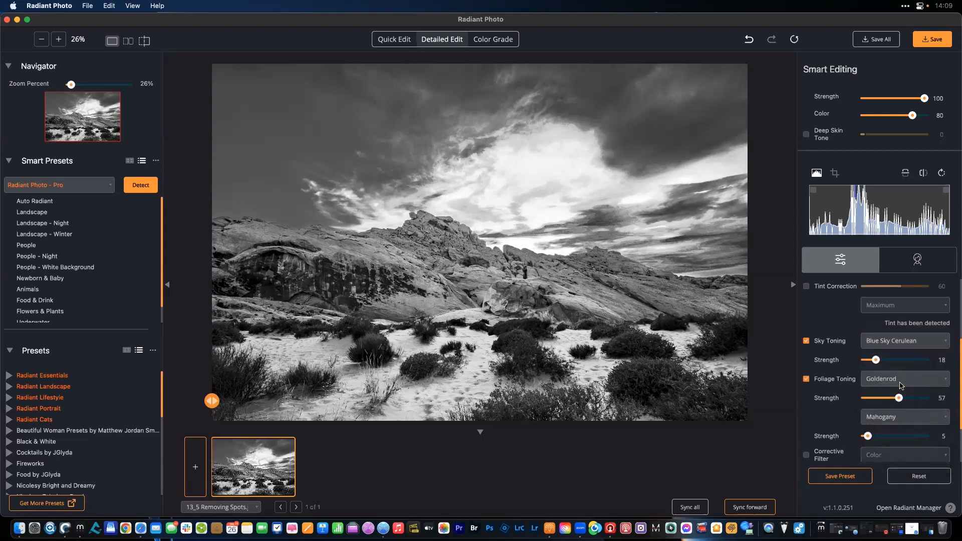
click(896, 423)
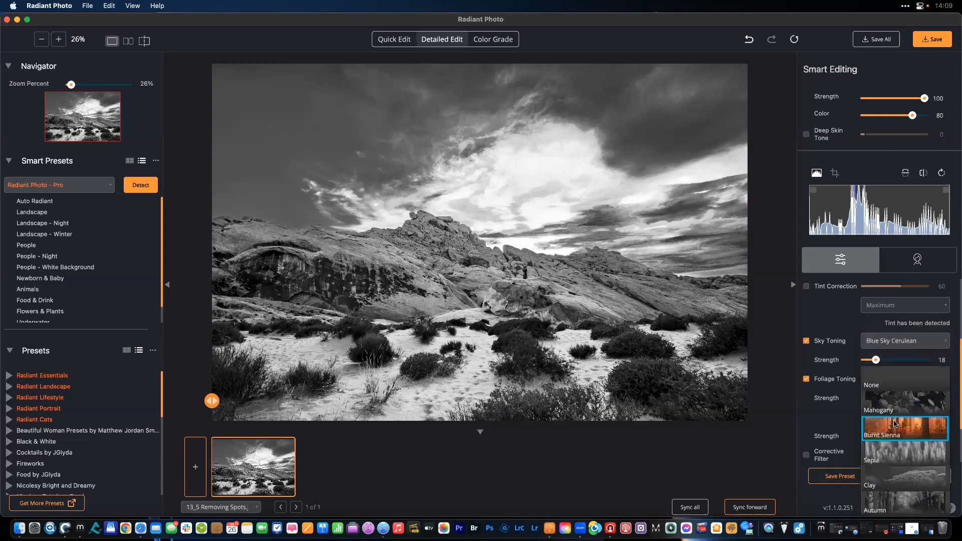
click(900, 450)
click(890, 436)
drag(890, 436, 885, 436)
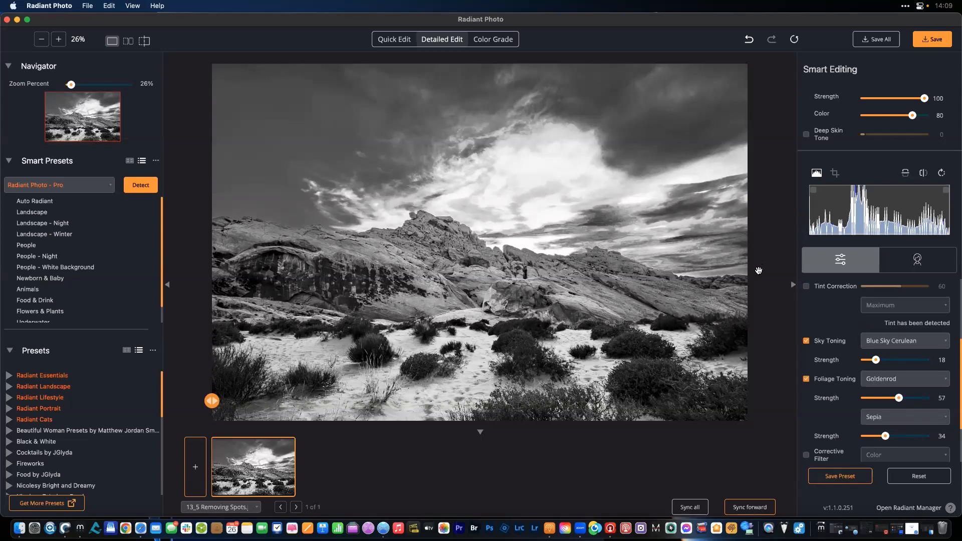
- In Color Grade, add a linear Graduated Filter centred at the base of the rocks and expand its adjustment settings
click(504, 42)
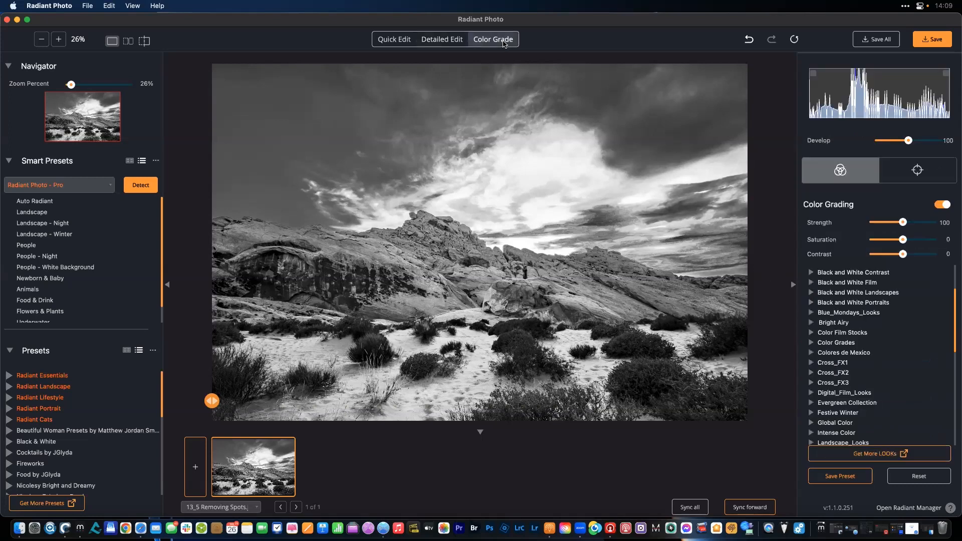
click(928, 174)
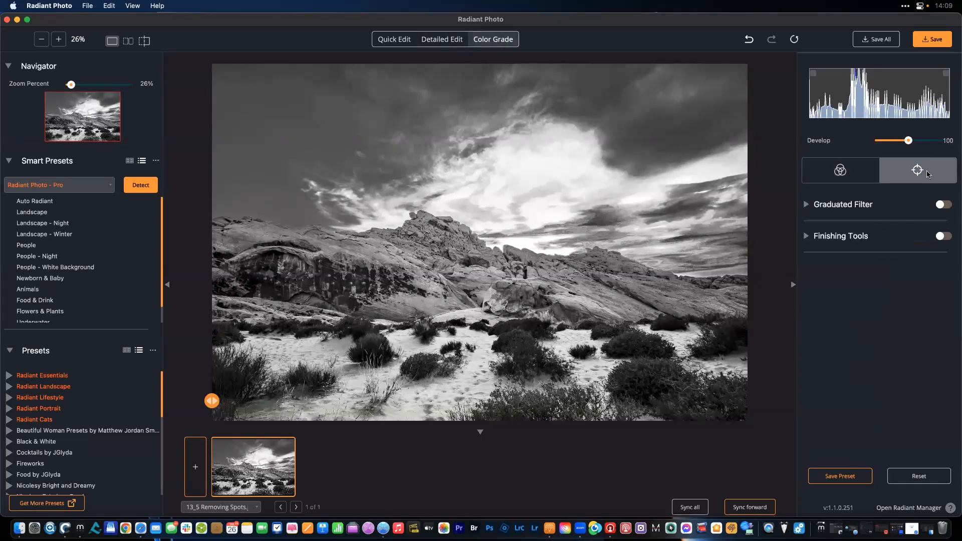
click(806, 206)
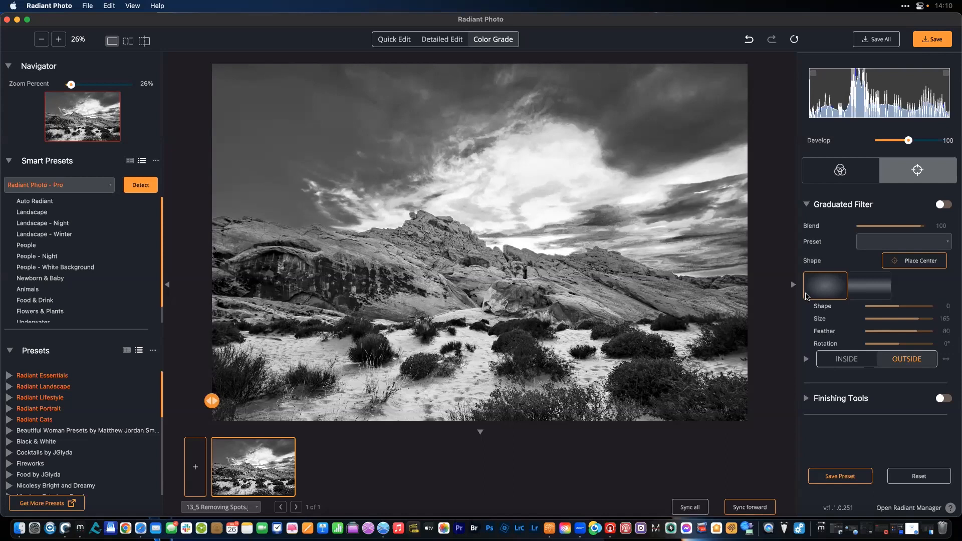
click(864, 289)
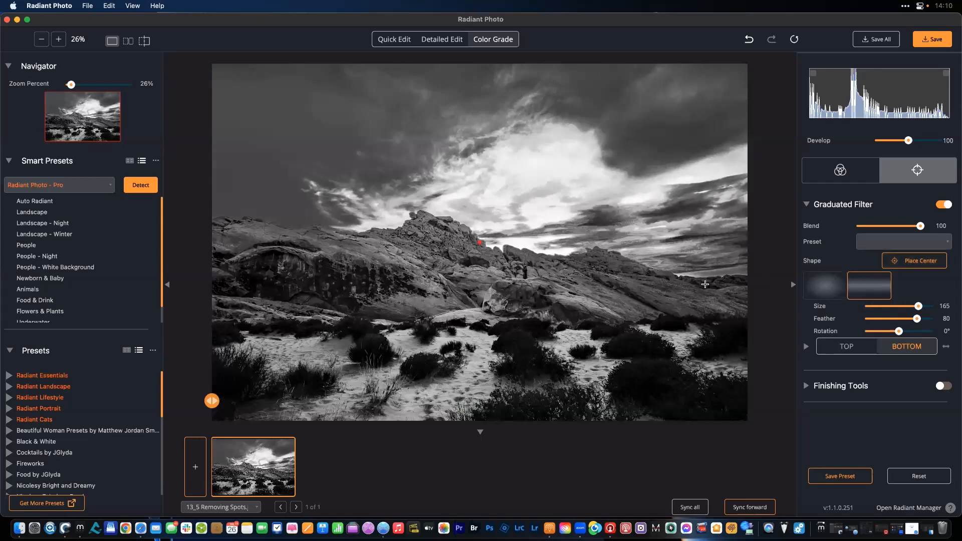
click(480, 306)
click(902, 261)
click(806, 348)
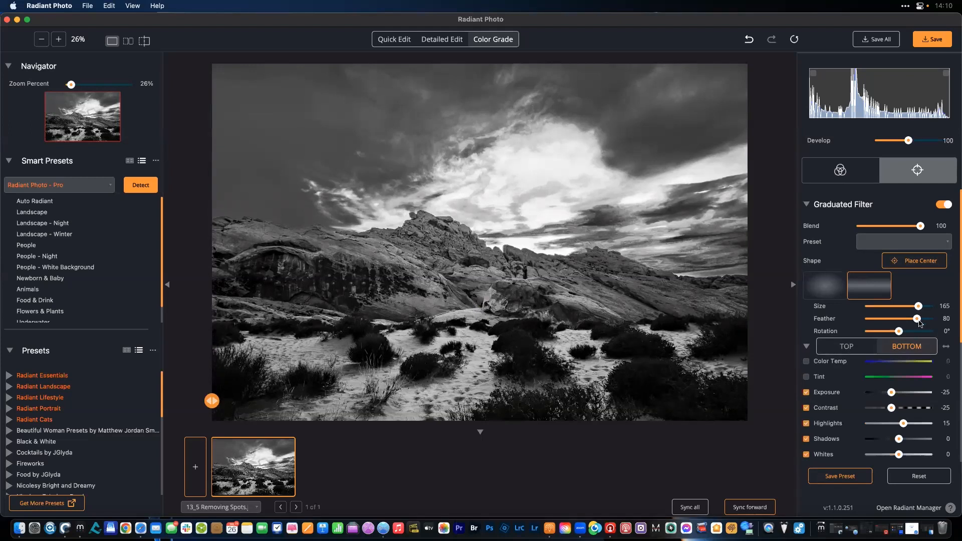
- Reduce the Graduated Filter's size to 100 and feather to 50 to reveal where its dividing edge falls
drag(919, 306, 853, 305)
drag(916, 319, 831, 325)
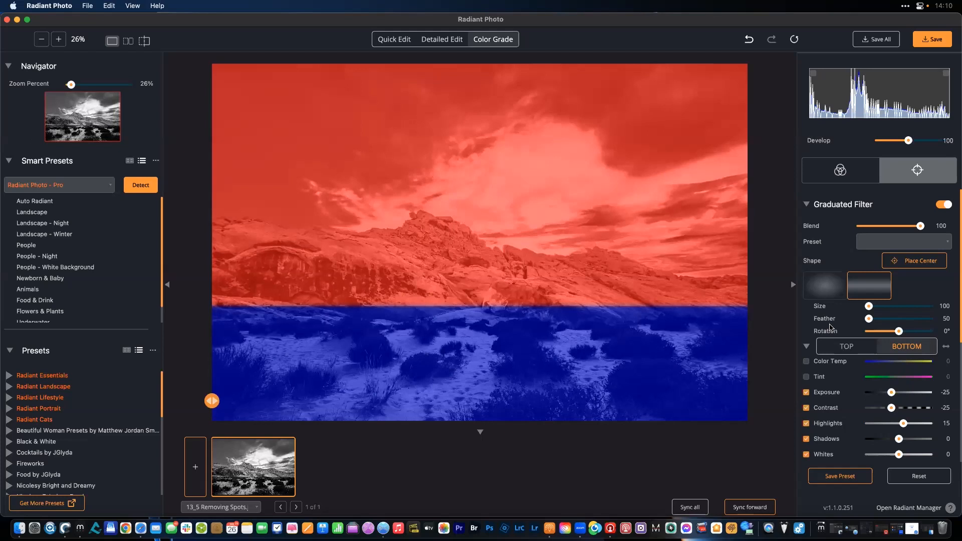
drag(830, 328, 832, 329)
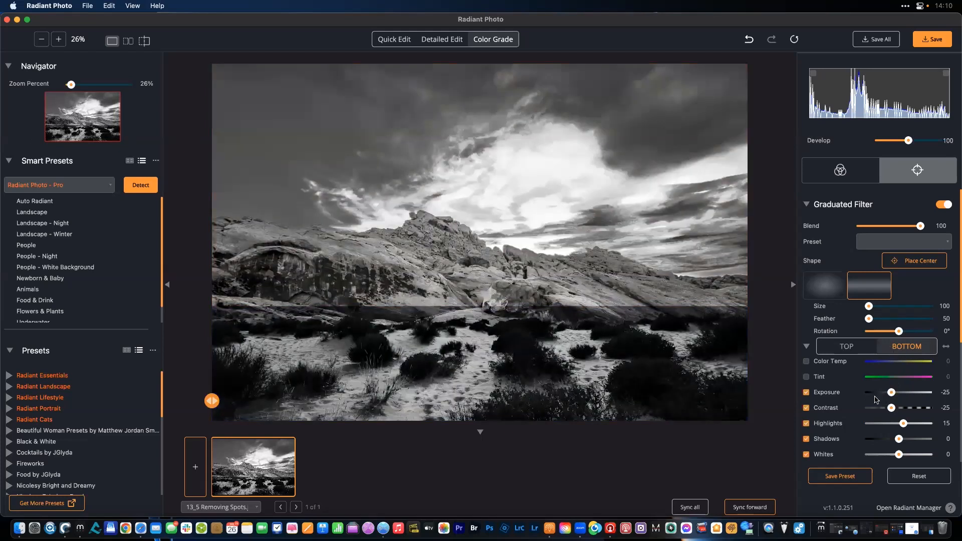
- Switch off all the Graduated Filter's bottom adjustments, including Exposure, Contrast, Highlights, Shadows, Whites and Saturation
click(806, 392)
click(806, 408)
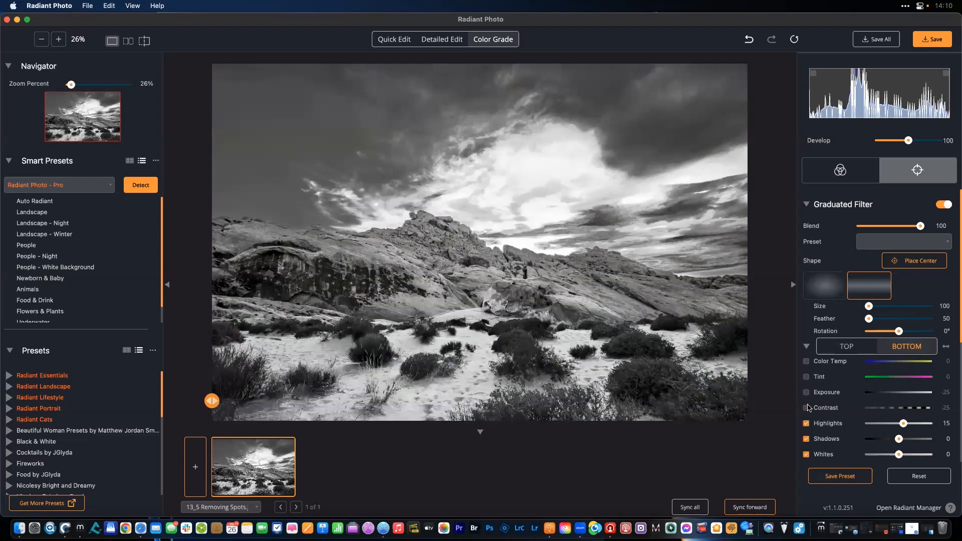
click(807, 423)
click(806, 439)
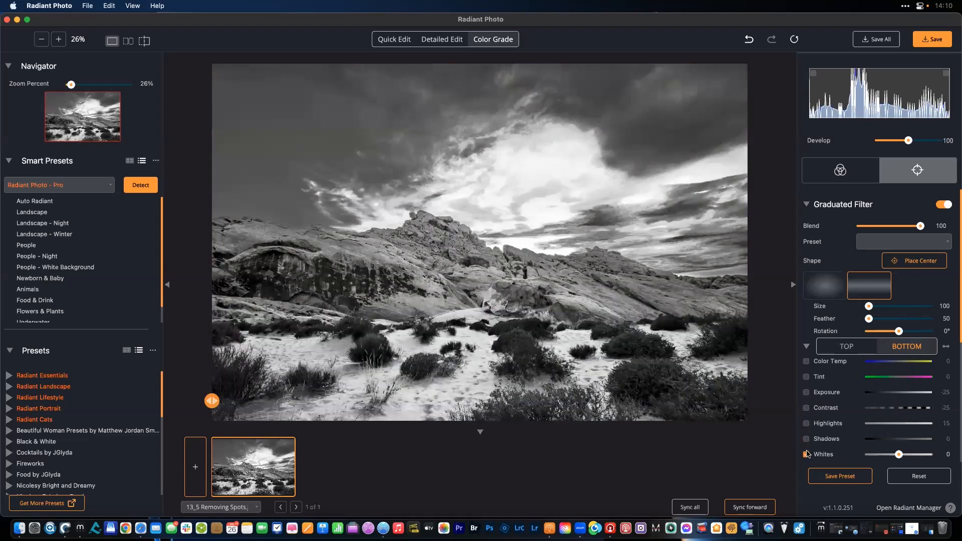
click(807, 454)
scroll(810, 443, down, 3)
click(806, 411)
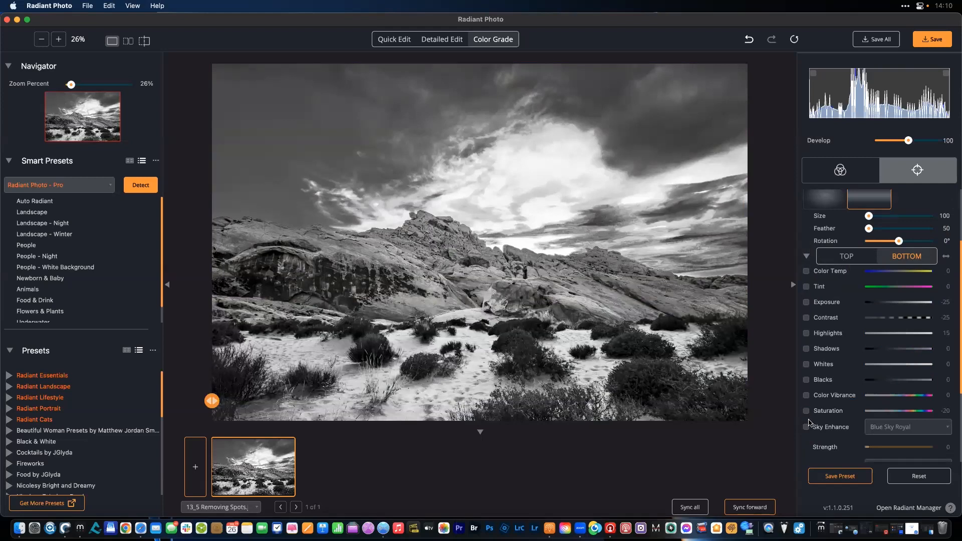
- Set the Graduated Filter's top half to Exposure -17, Contrast 30 and Highlights -72, and soften the transition with Size 152 and Feather 85
click(856, 260)
scroll(848, 320, up, 3)
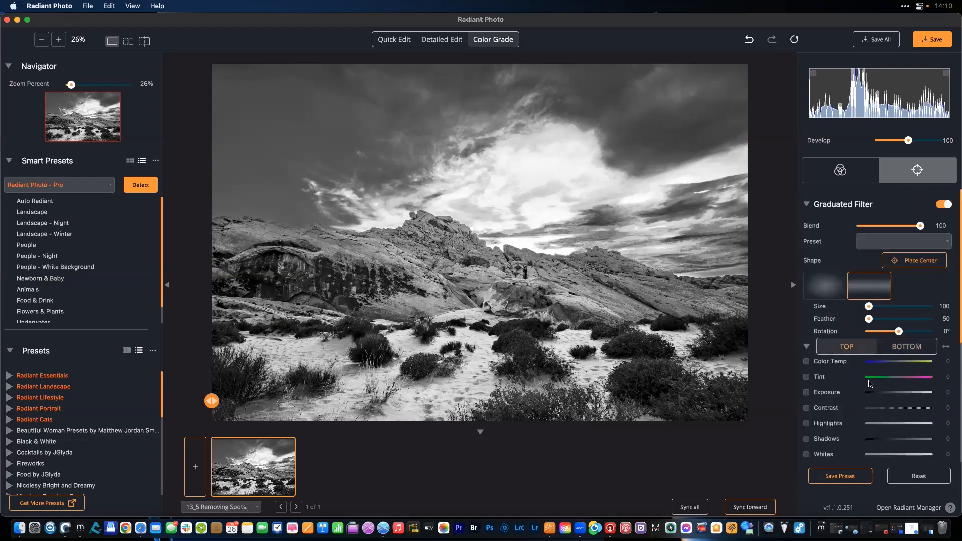
click(898, 393)
mouse_move(898, 393)
mouse_down()
mouse_move(886, 395)
mouse_move(895, 394)
mouse_up()
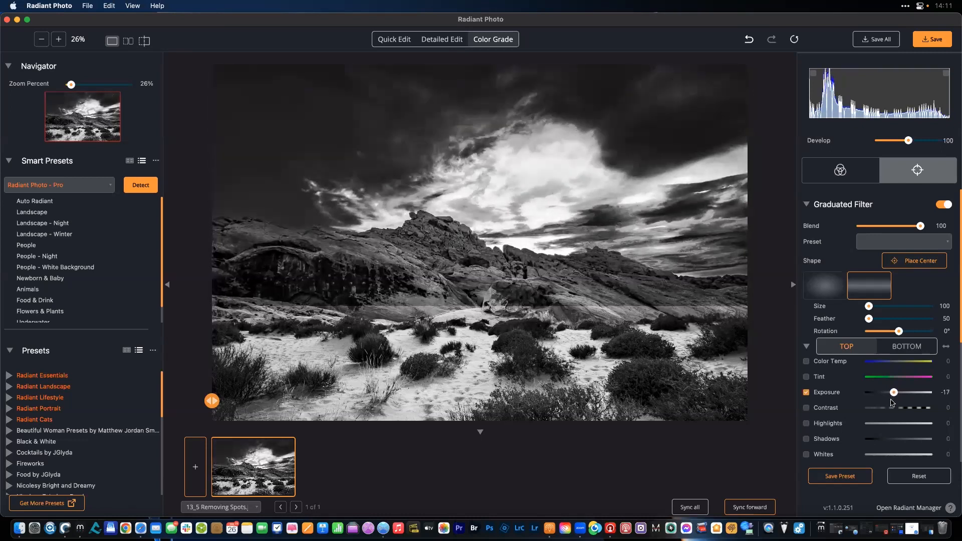
click(827, 410)
click(907, 408)
click(888, 424)
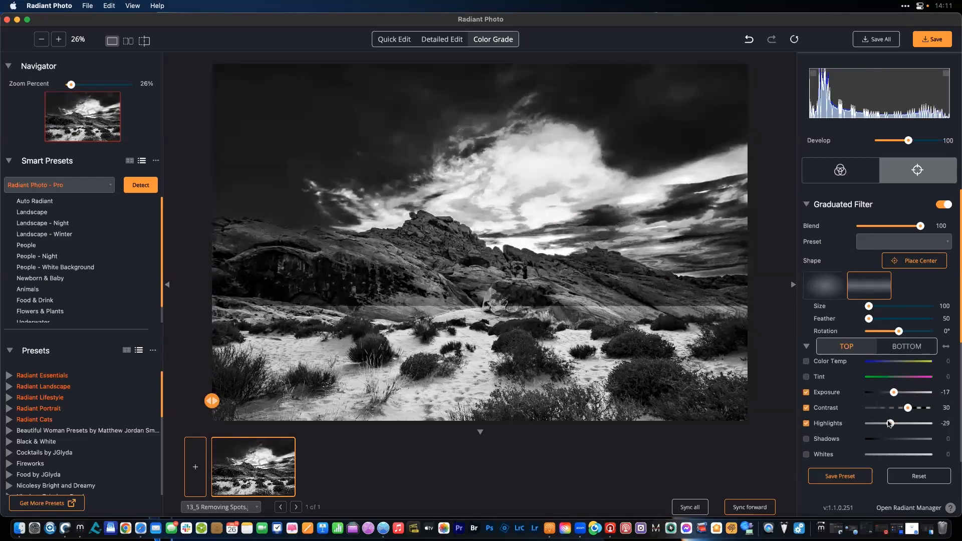
drag(889, 424, 878, 425)
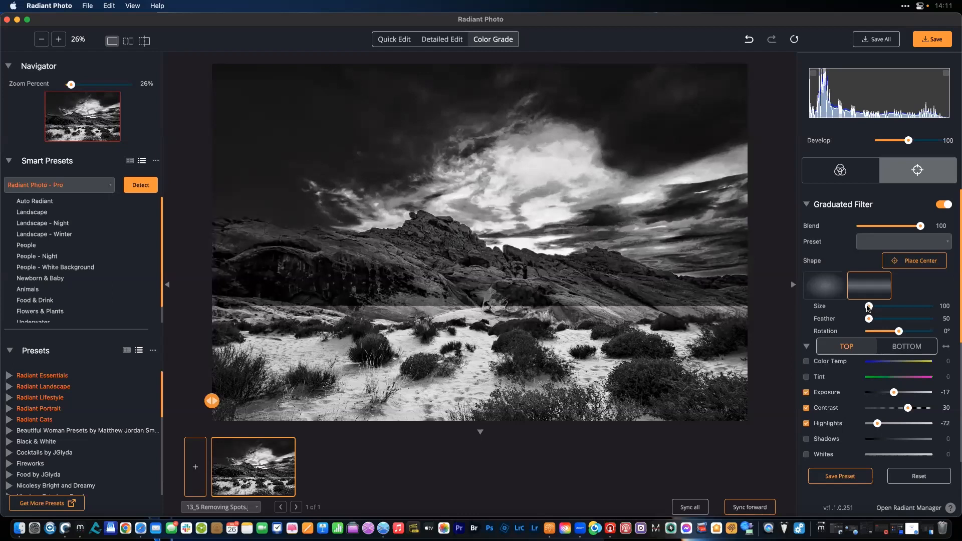
drag(869, 307, 914, 307)
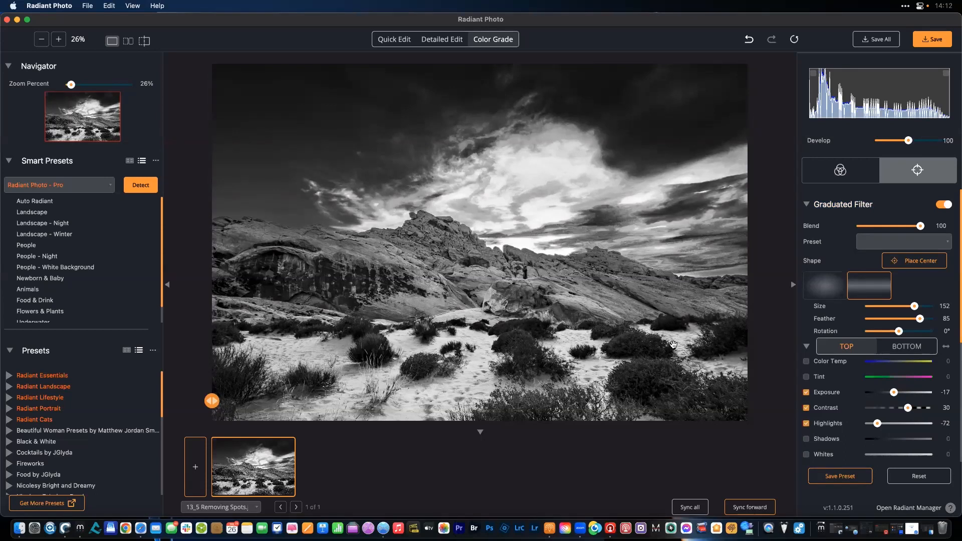
- Save the settings as preset BW Landscape Heavy in a new group Custom Black and White, and test it after applying Auto Radiant
click(831, 478)
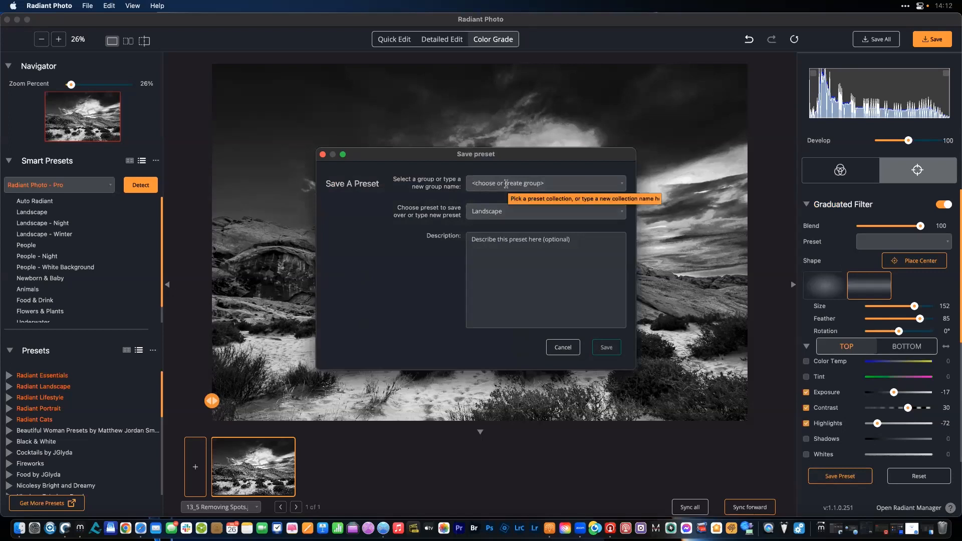
text(B)
key(BackSpace)
text(Custom)
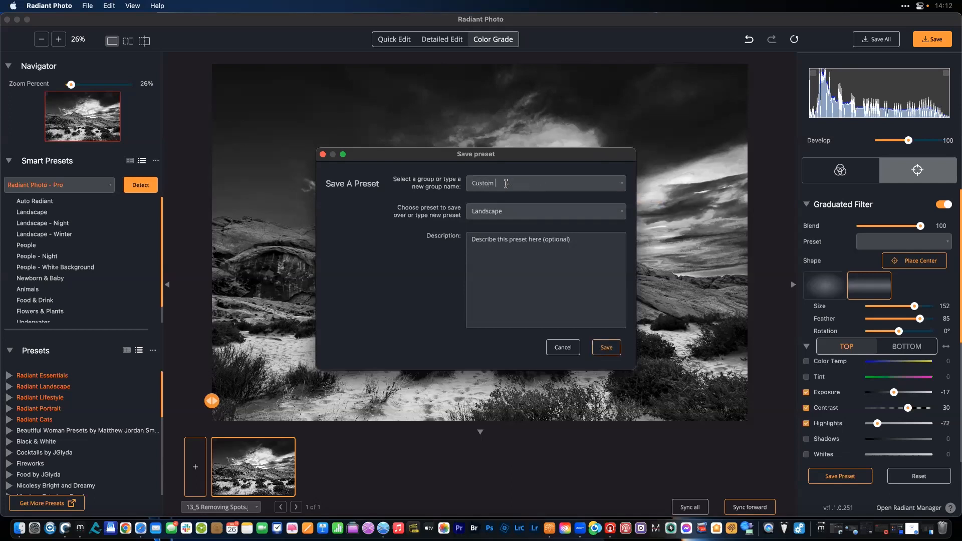
text( Black and White)
text(BW)
click(604, 347)
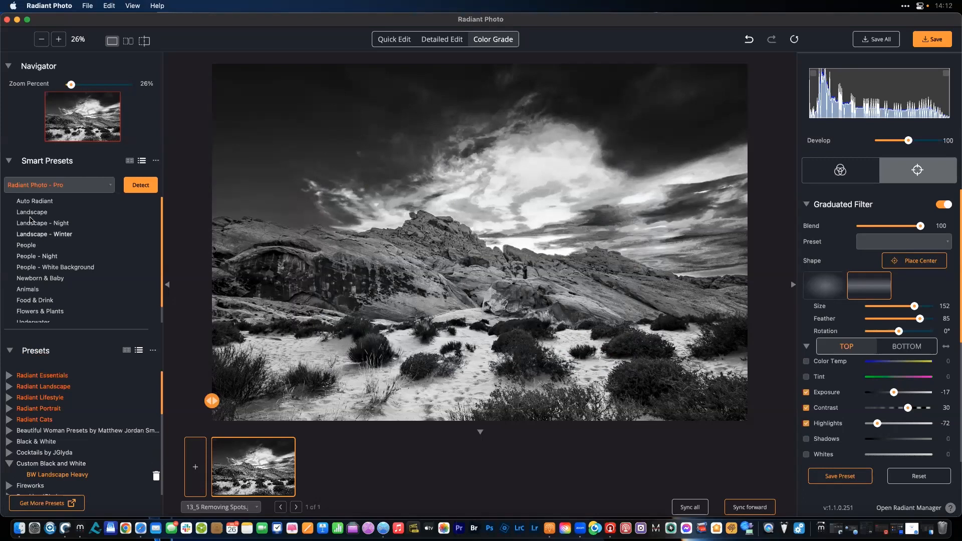
click(27, 202)
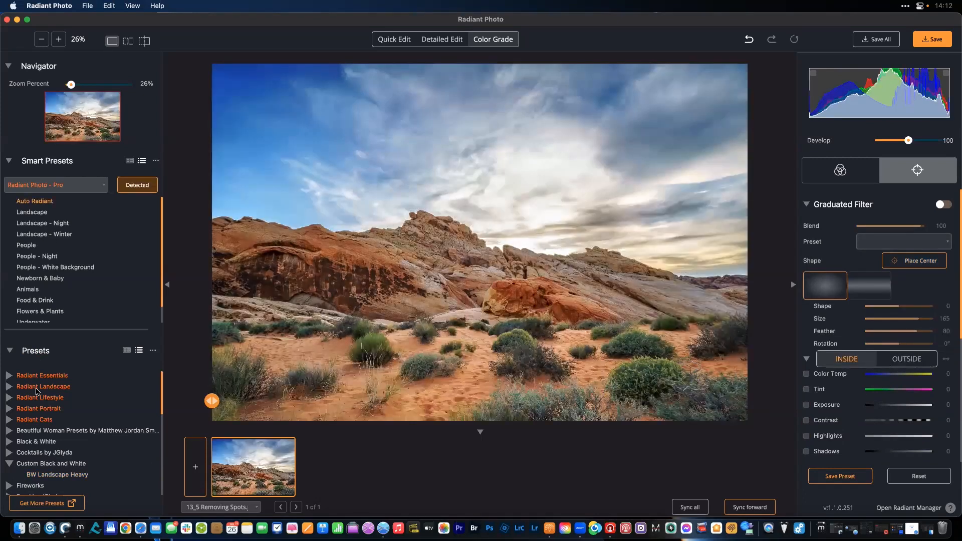
click(72, 476)
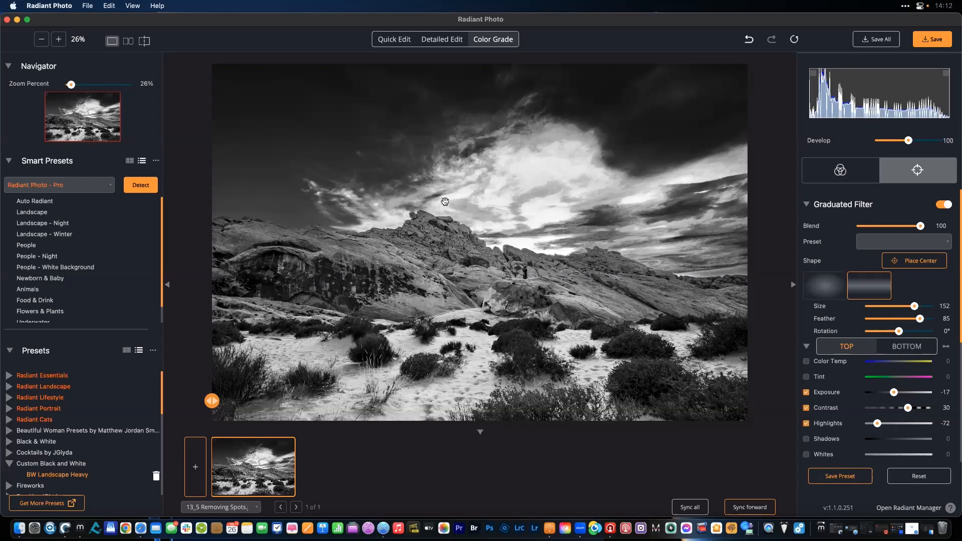
- Add 14_4-5 Local Objects.jpg and Armstrong.png from the Finder folder Edited to the Radiant Photo filmstrip
key(super+Tab)
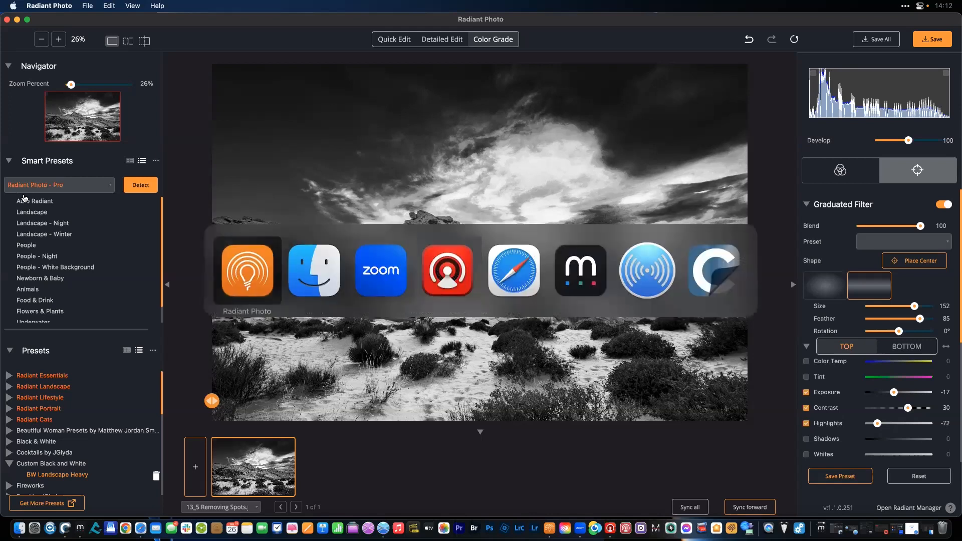
key(super+Tab)
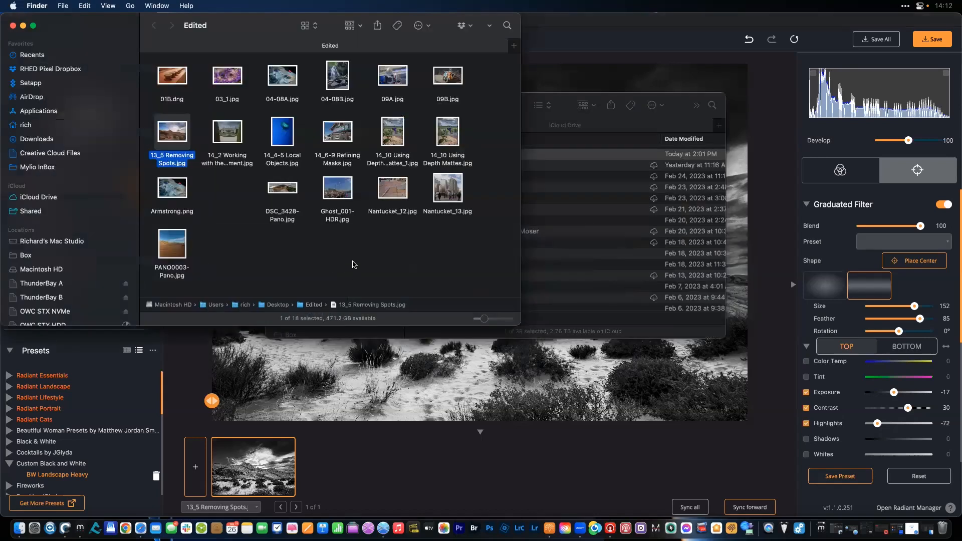
click(321, 173)
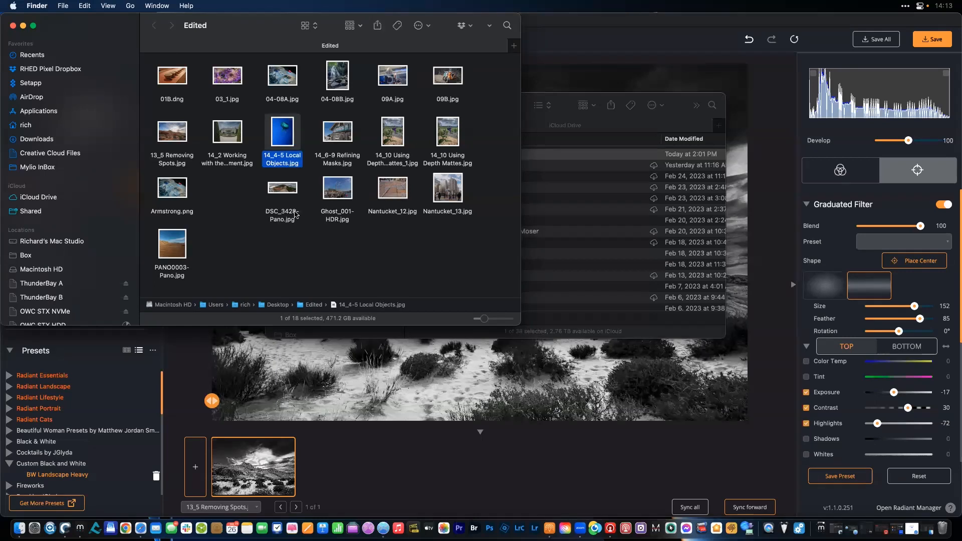
super+click(173, 193)
drag(277, 137, 440, 383)
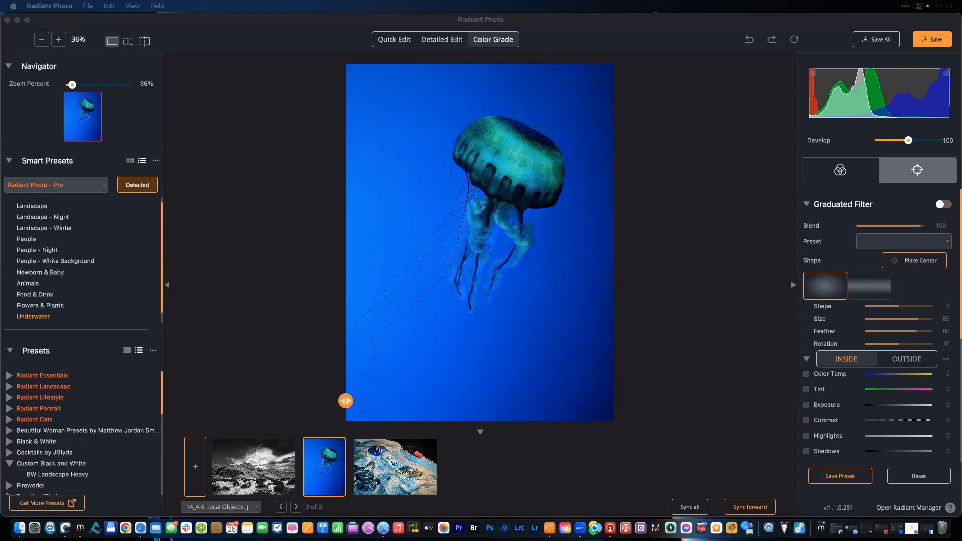
click(255, 106)
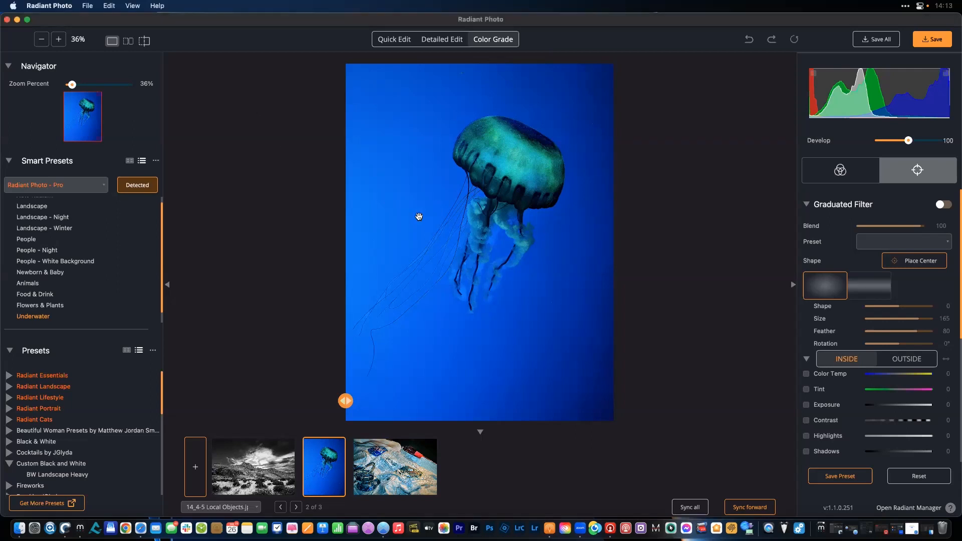
- Compare the jellyfish photo before and after the automatic correction, and check its Detailed Edit settings before returning to Color Grade
click(541, 176)
click(541, 177)
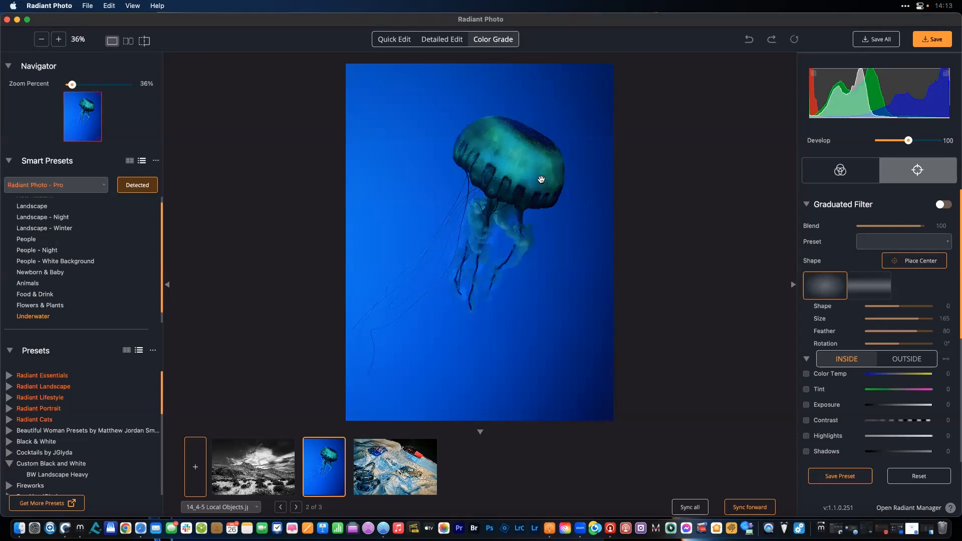
click(542, 178)
click(542, 178)
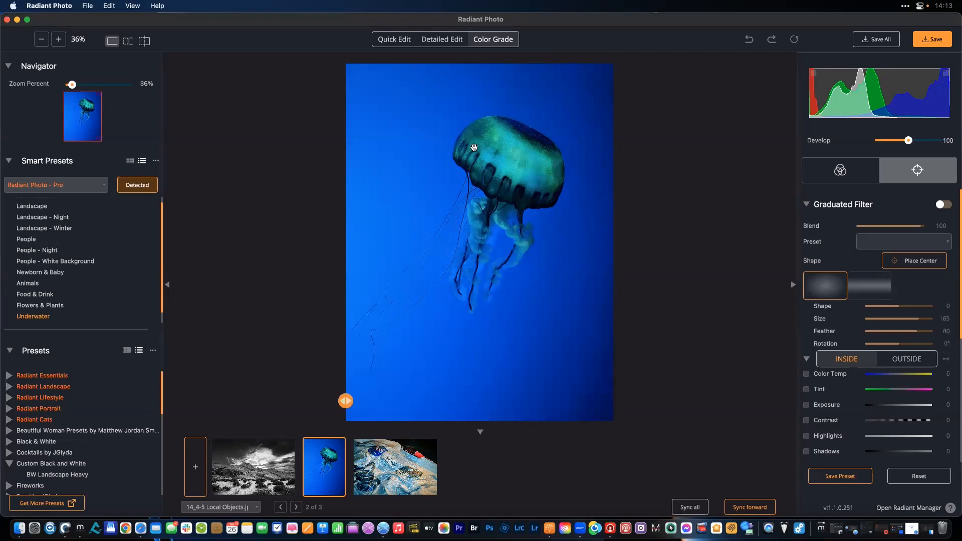
click(469, 167)
click(492, 233)
click(436, 40)
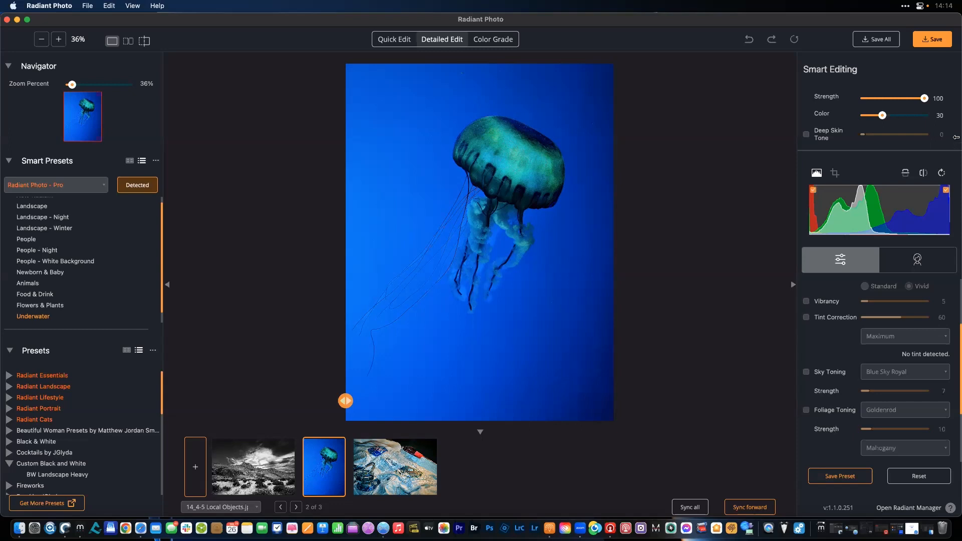
click(496, 40)
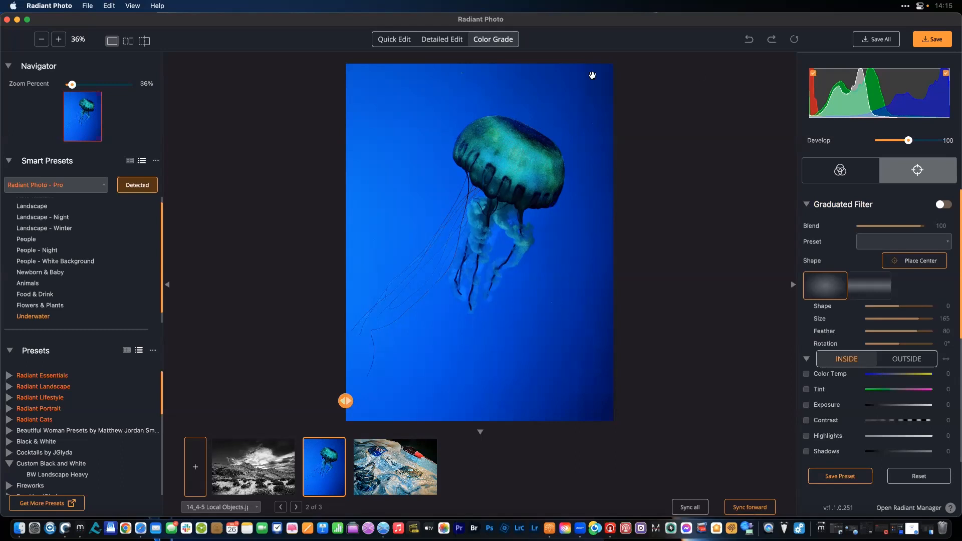
- In Detailed Edit, raise Super Contrast to 50 and enable Light Diffusion at 100, comparing the jellyfish photo with the original
click(443, 38)
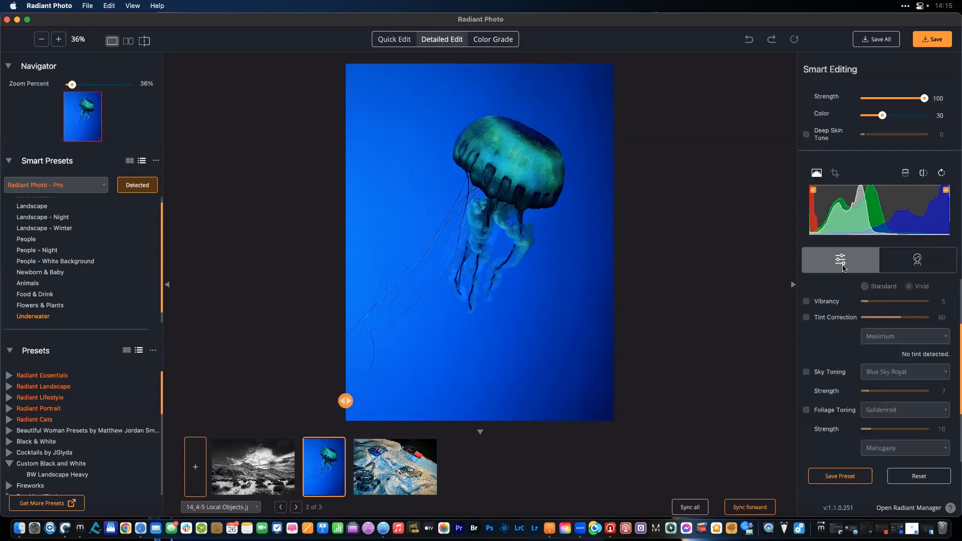
scroll(824, 350, up, 3)
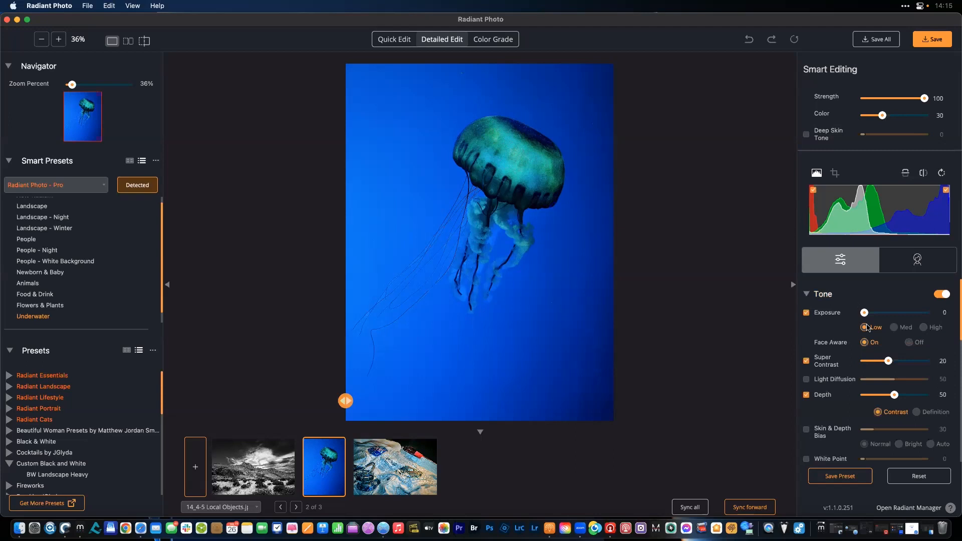
click(915, 361)
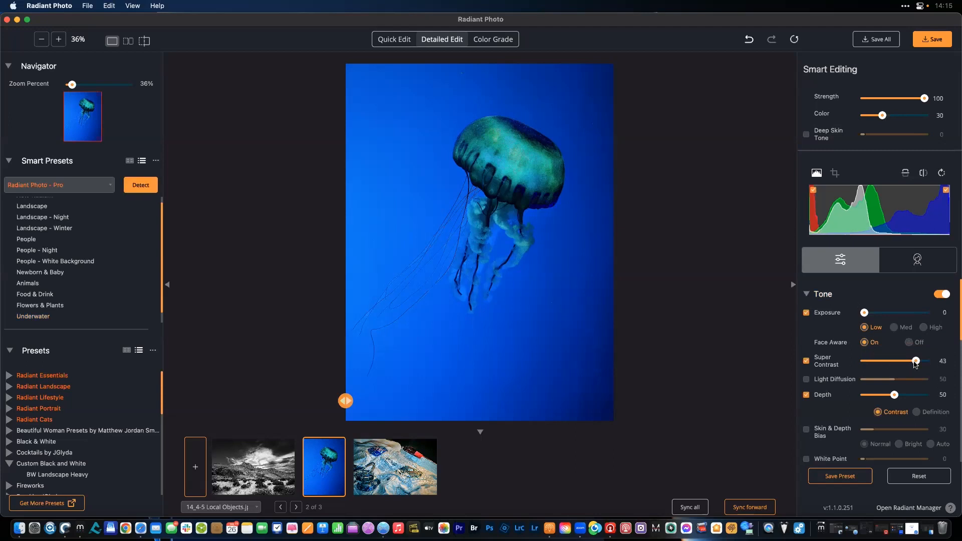
drag(915, 363, 930, 366)
click(807, 380)
click(917, 380)
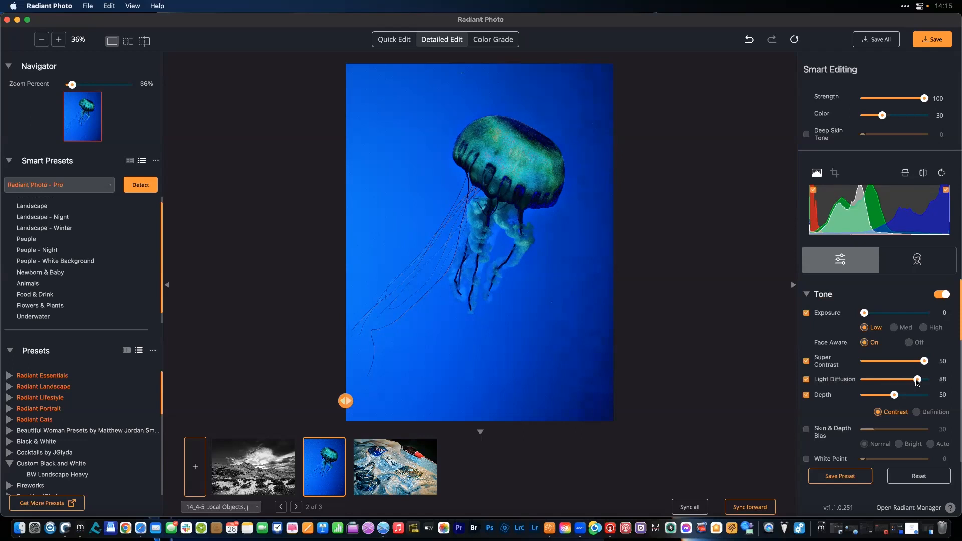
drag(918, 382, 929, 383)
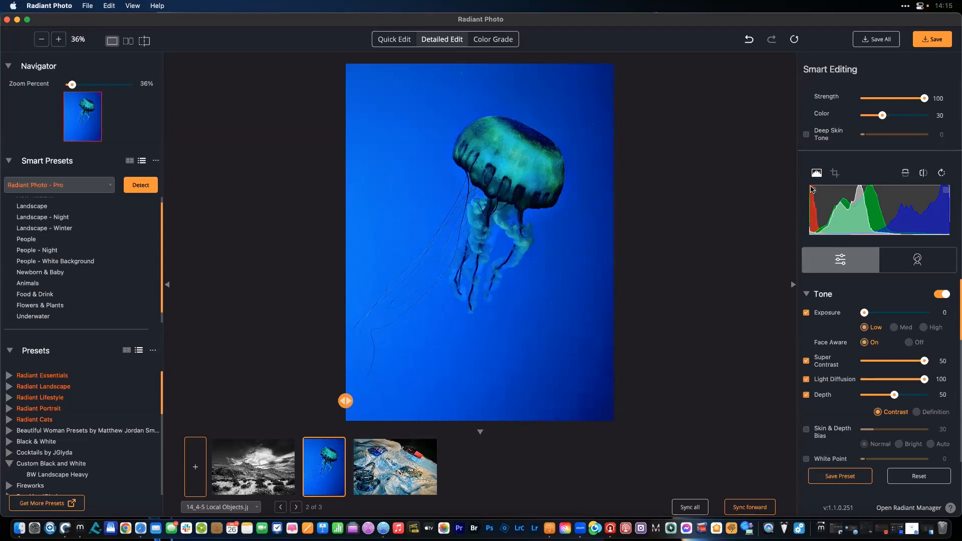
click(514, 191)
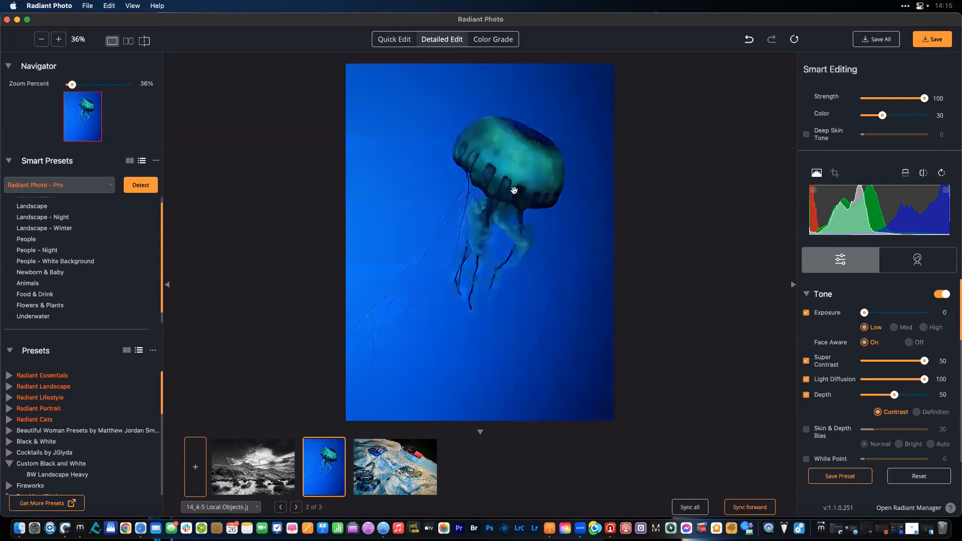
click(515, 190)
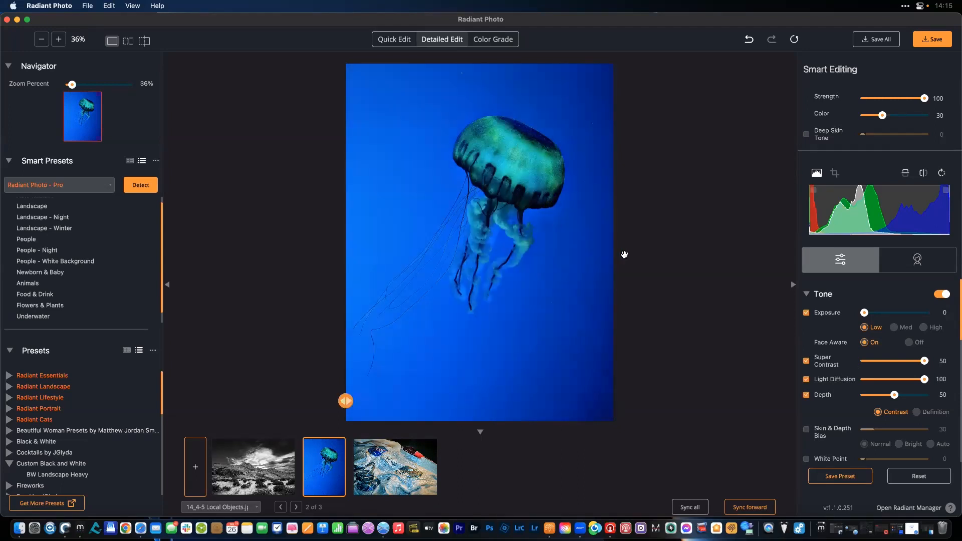
- Switch Depth to Definition with a value of 76, and compare the photo with the original
click(918, 413)
click(910, 395)
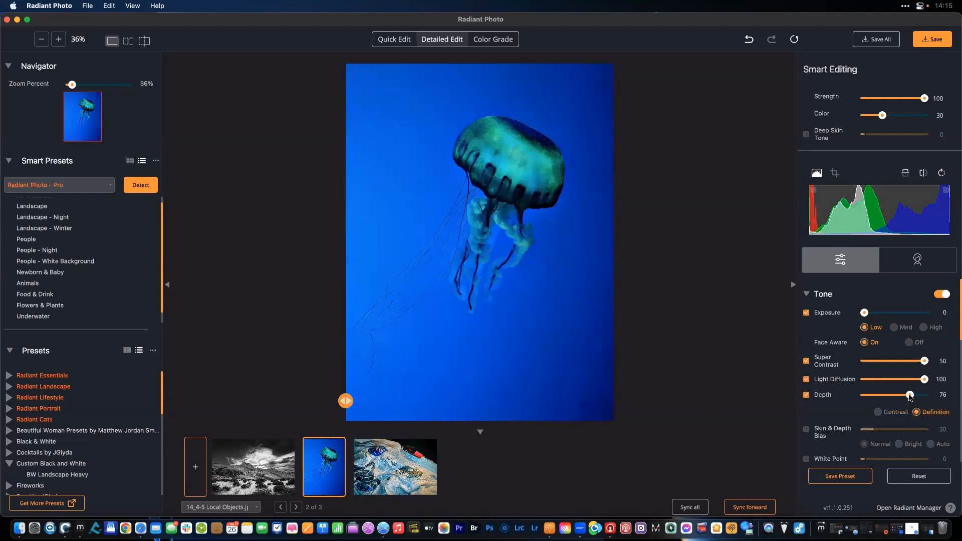
click(482, 325)
click(482, 325)
- Turn off Sharpening in the Details settings and compare the jellyfish photo before and after
scroll(864, 434, down, 10)
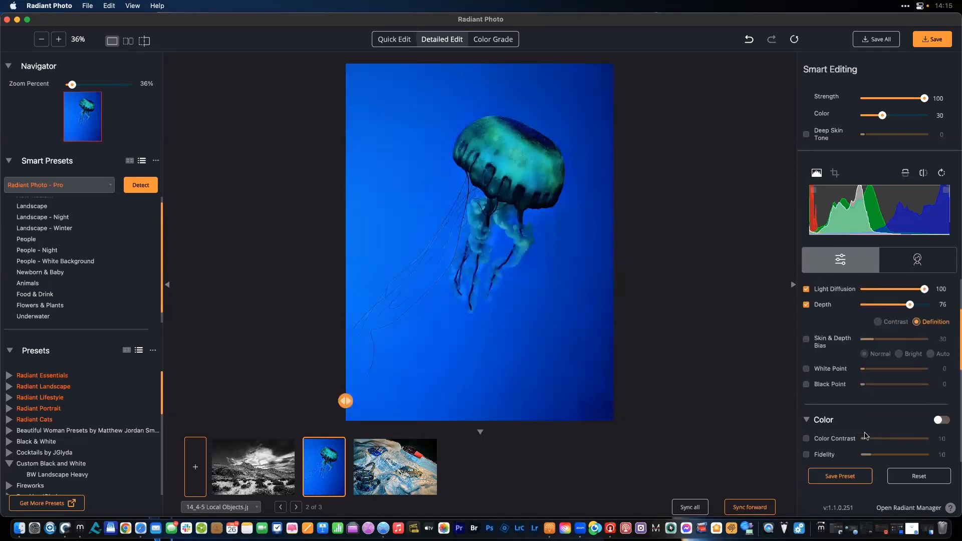
scroll(862, 434, down, 3)
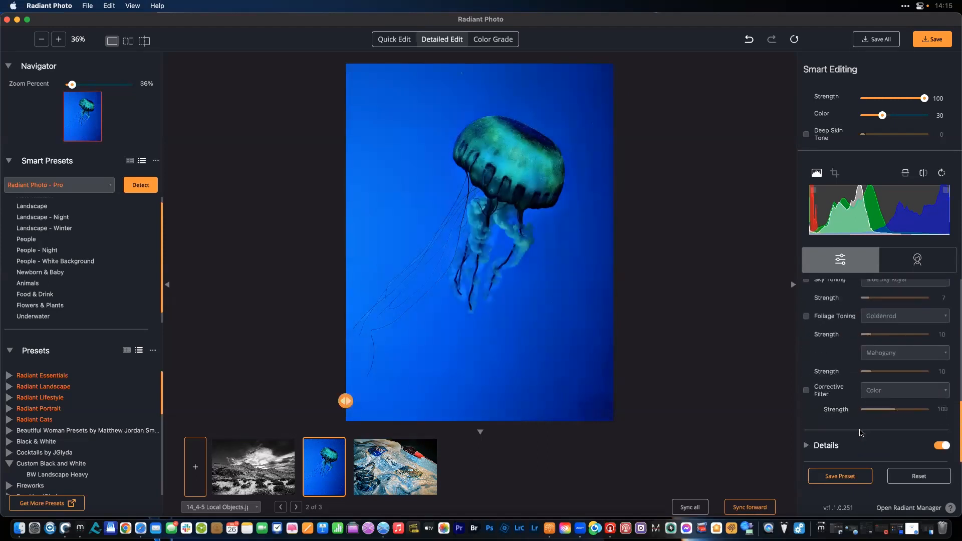
click(822, 445)
scroll(824, 421, down, 3)
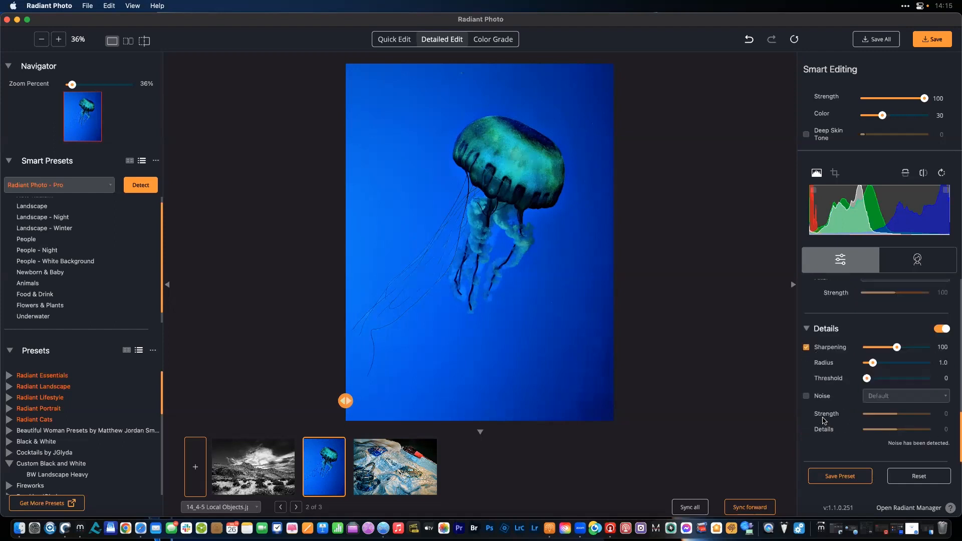
click(806, 348)
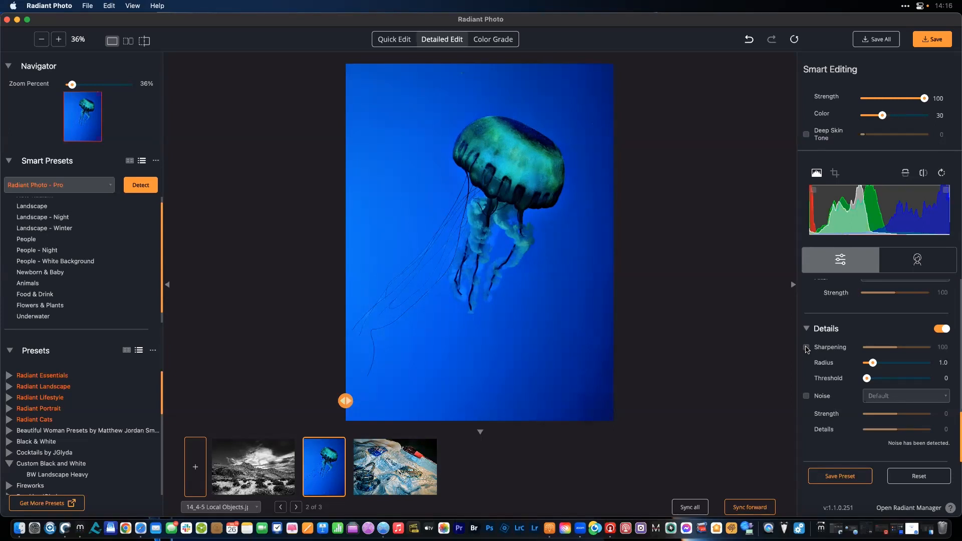
click(538, 200)
click(539, 200)
- Expand the Black and White Contrast and BW Film Stocks look groups under Color Grading
click(490, 39)
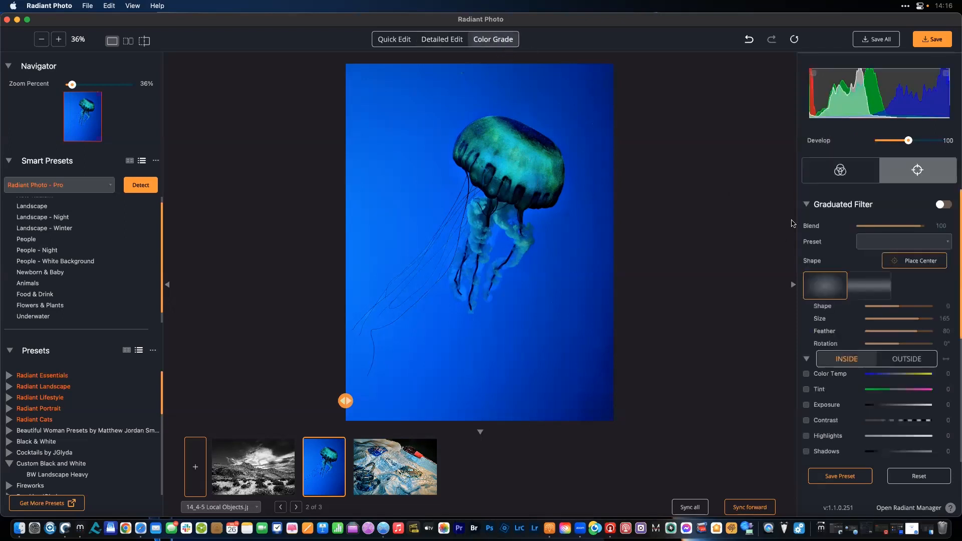
click(832, 173)
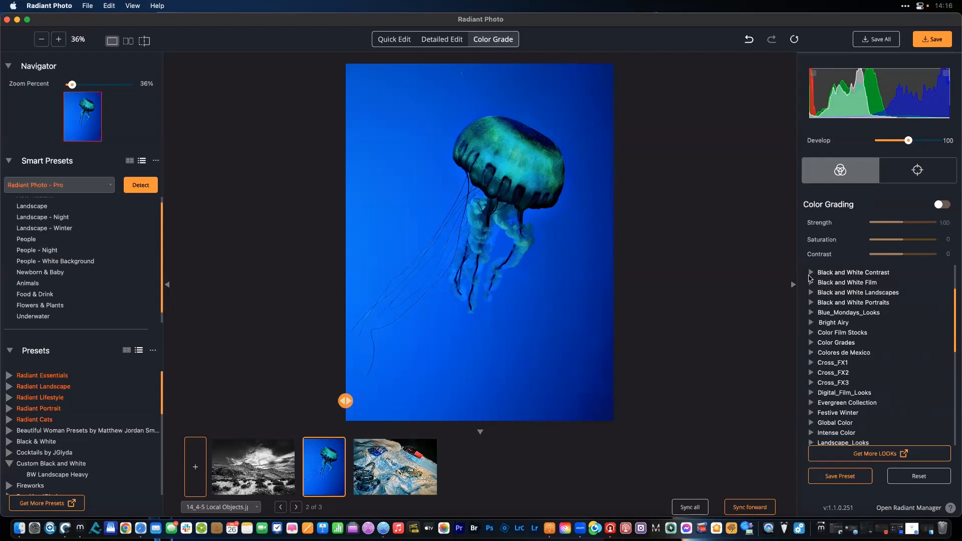
click(810, 273)
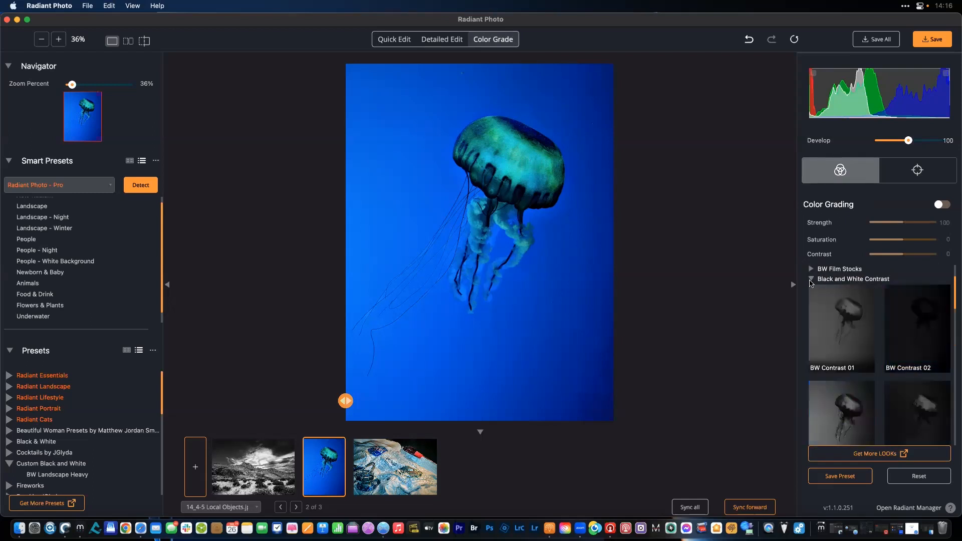
click(810, 270)
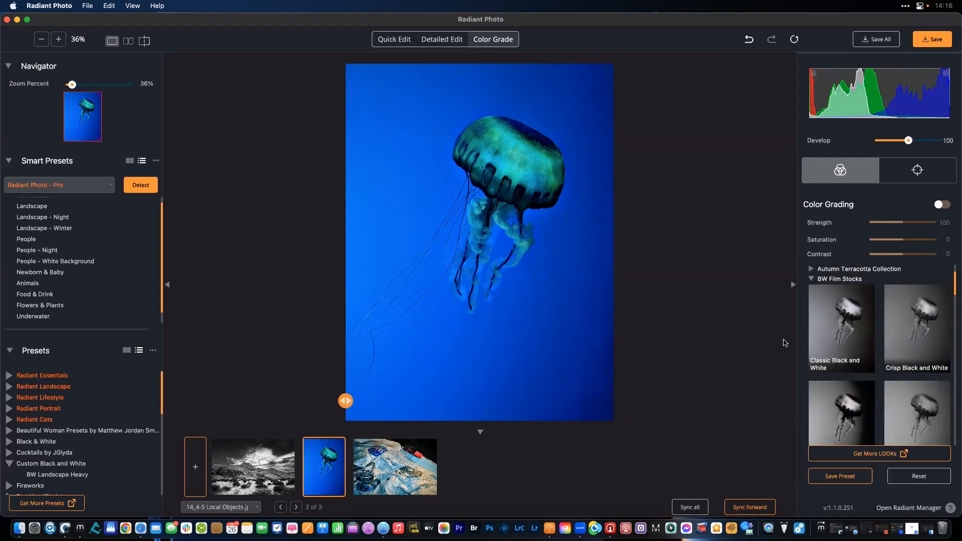
- Try the Tritone look from BW Film Stocks on the jellyfish photo
scroll(822, 337, down, 5)
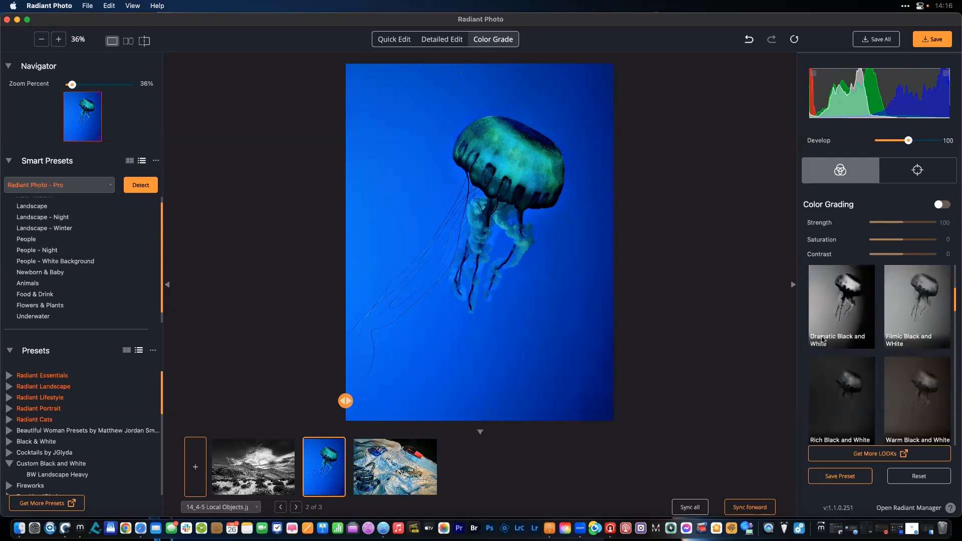
scroll(822, 340, down, 3)
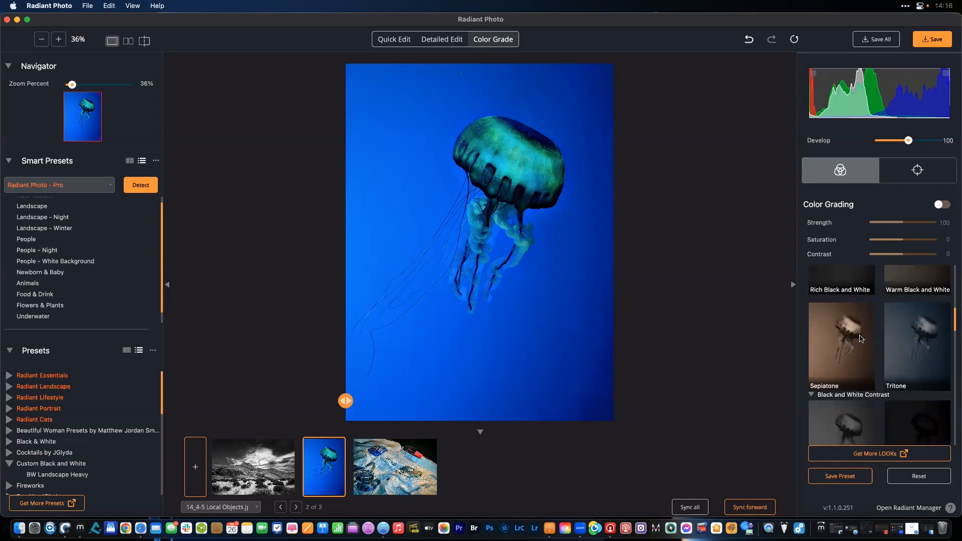
click(898, 339)
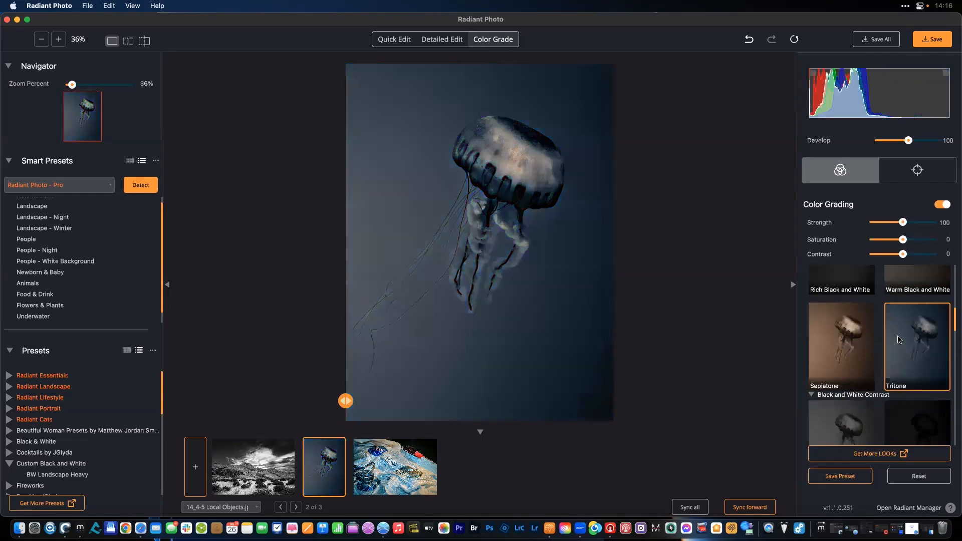
scroll(899, 339, down, 2)
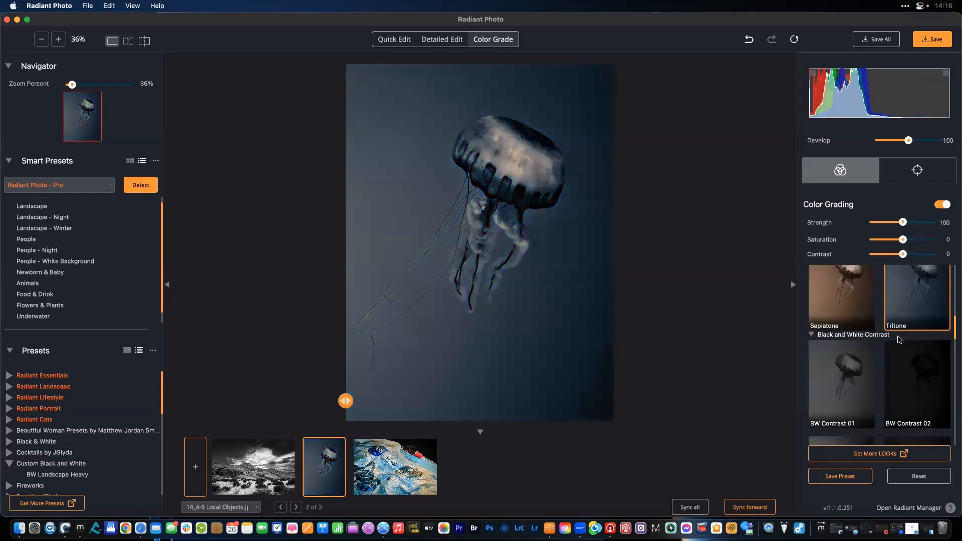
- Try the BW Contrast 01, 03, 05 and 06 looks on the jellyfish photo
click(853, 381)
scroll(881, 372, down, 3)
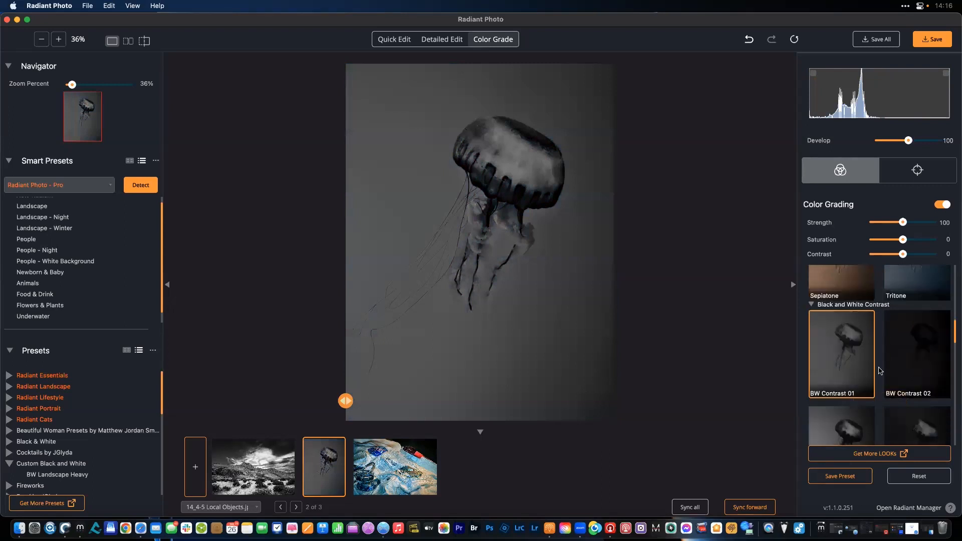
scroll(911, 307, up, 1)
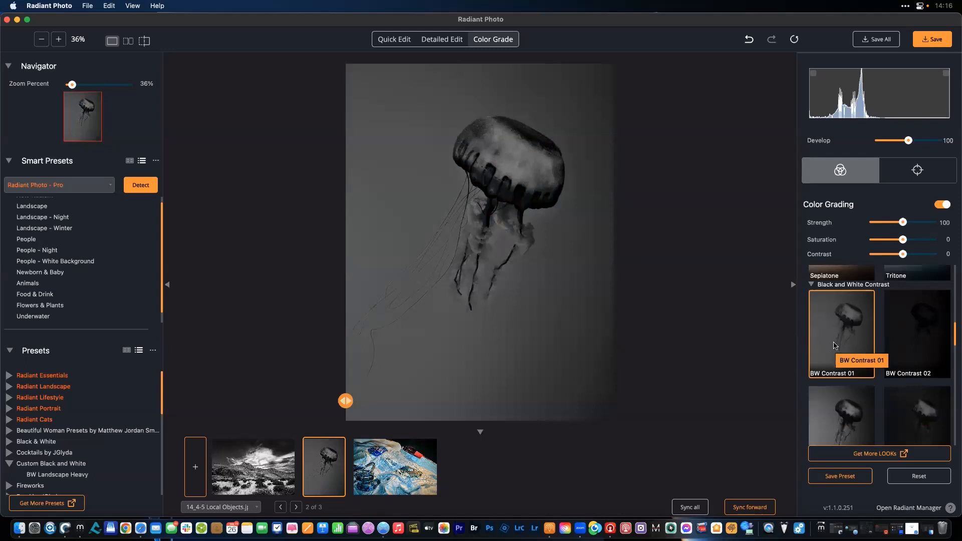
scroll(835, 346, down, 1)
click(832, 398)
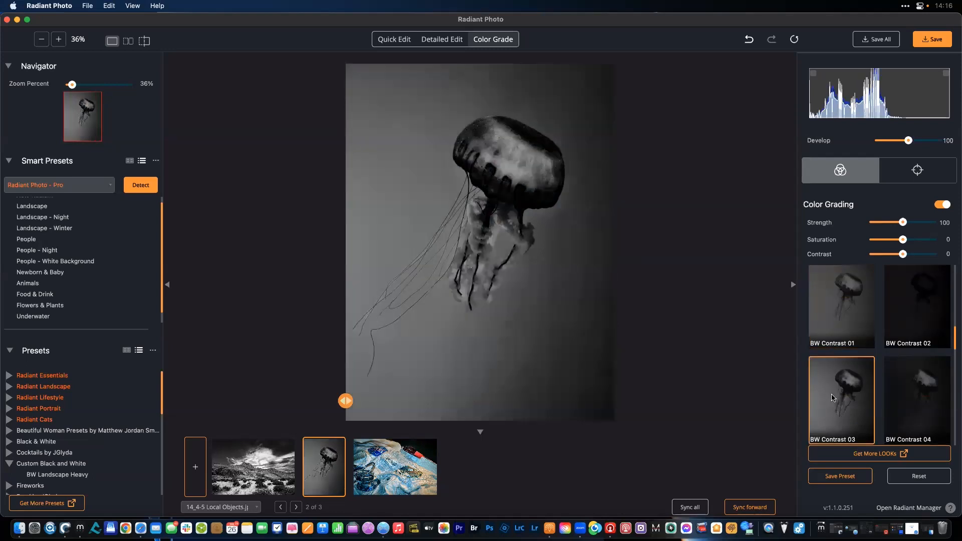
scroll(834, 396, down, 3)
click(835, 395)
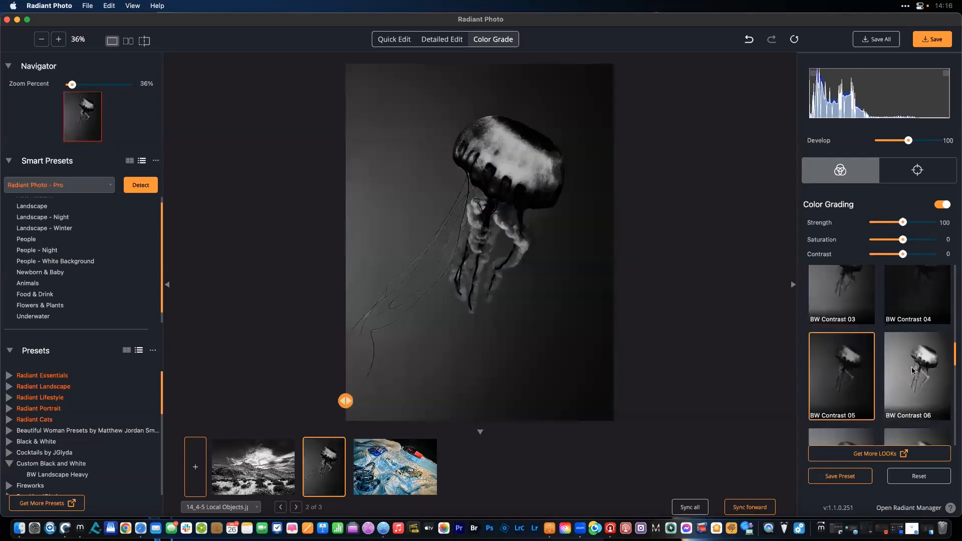
click(913, 369)
scroll(914, 371, down, 2)
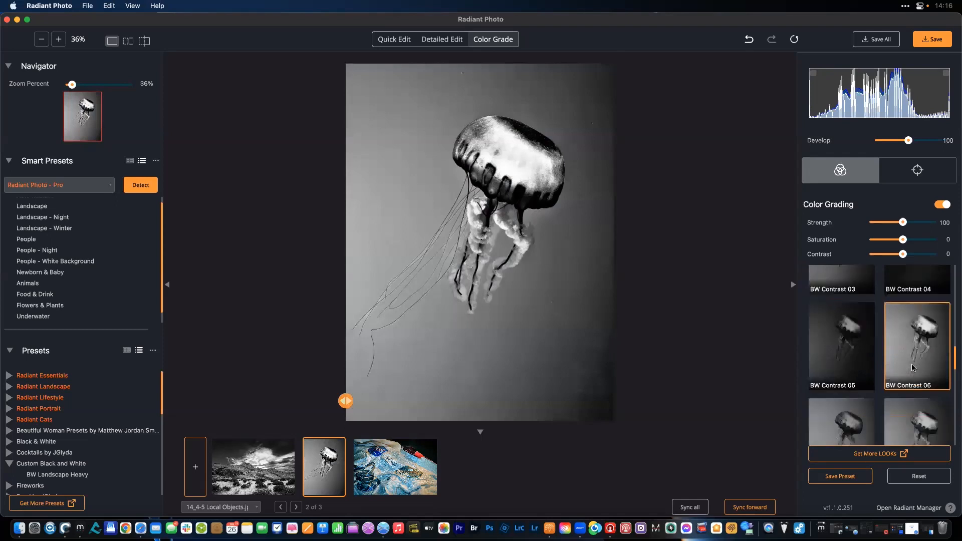
- Apply the BW Contrast 07 look to the jellyfish photo
scroll(913, 381, down, 1)
click(913, 389)
click(837, 400)
scroll(837, 399, down, 4)
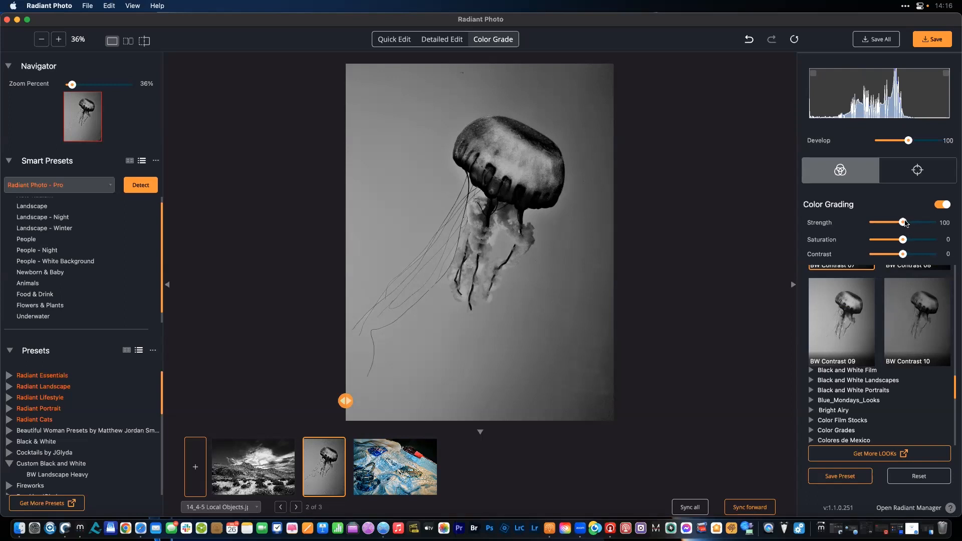
- Set the look's Color Grading to Strength 131, Saturation -100 and Contrast -44
mouse_move(905, 224)
mouse_down()
mouse_move(861, 220)
mouse_move(901, 224)
mouse_up()
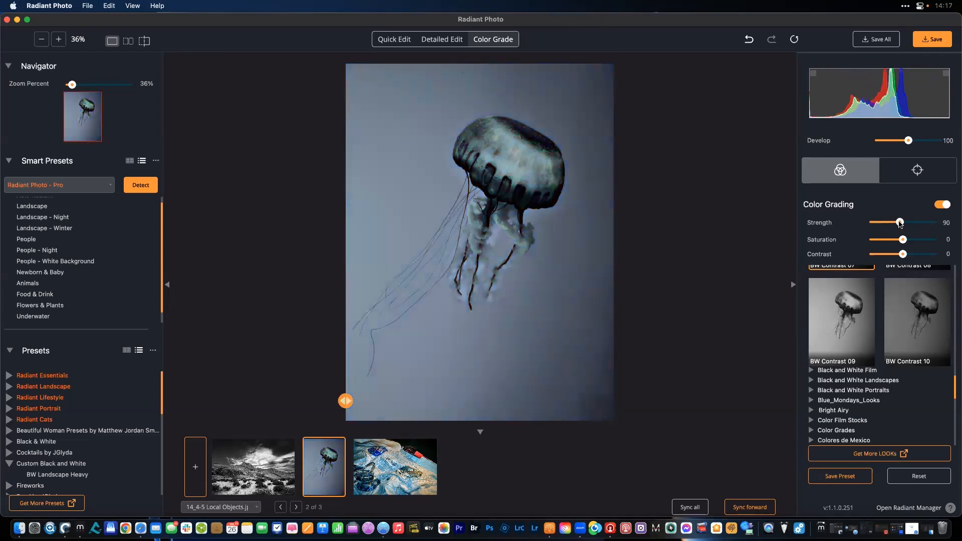
drag(900, 224, 892, 254)
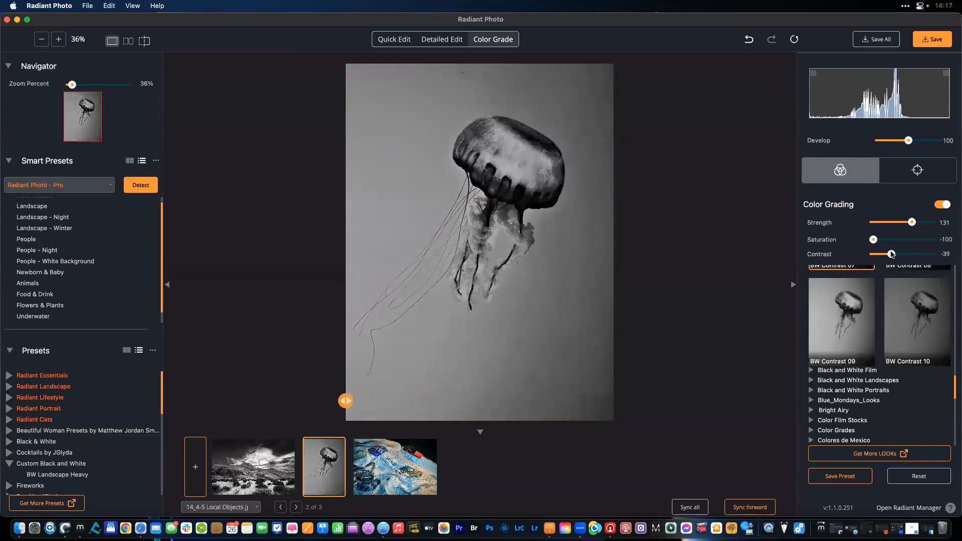
drag(891, 254, 890, 254)
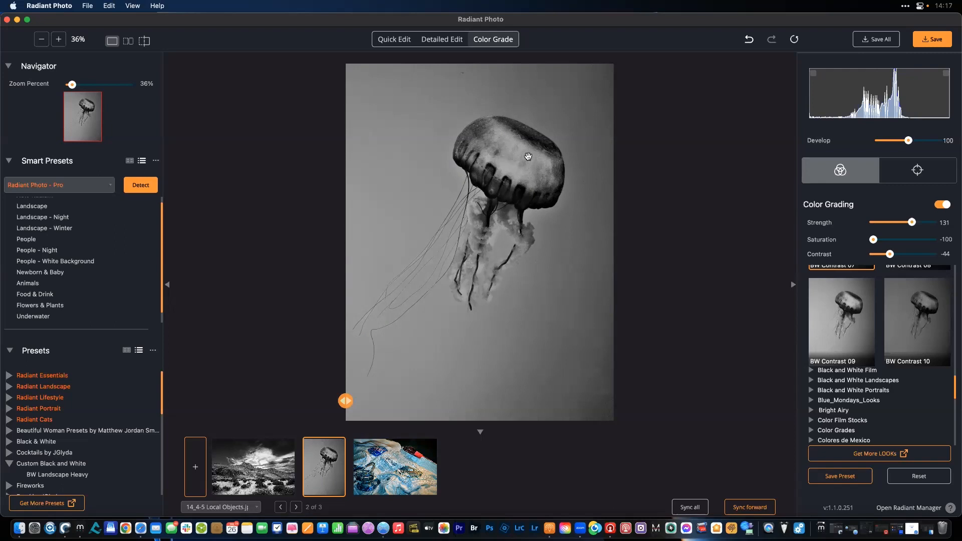
- Return to Detailed Edit and reduce Super Contrast in the Tone settings
click(431, 39)
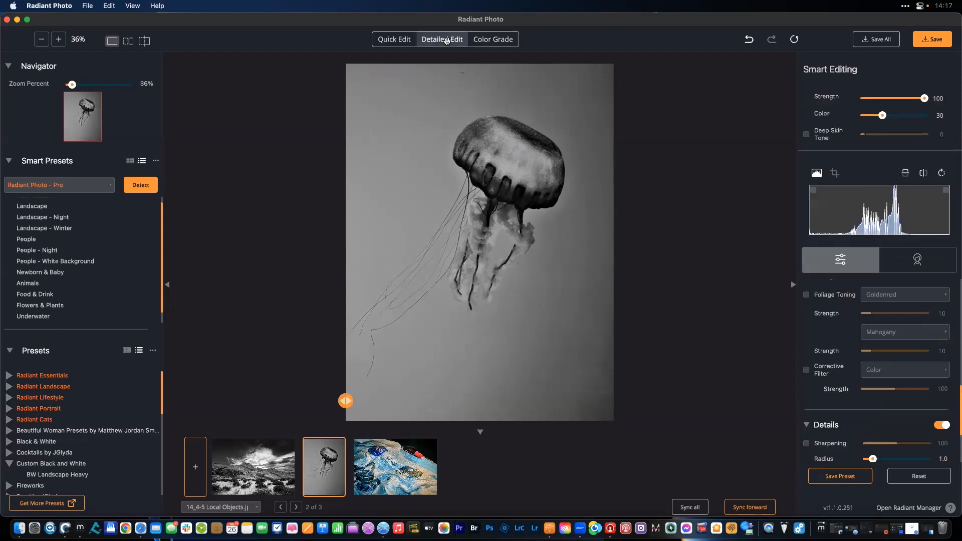
scroll(846, 311, down, 3)
scroll(846, 310, up, 3)
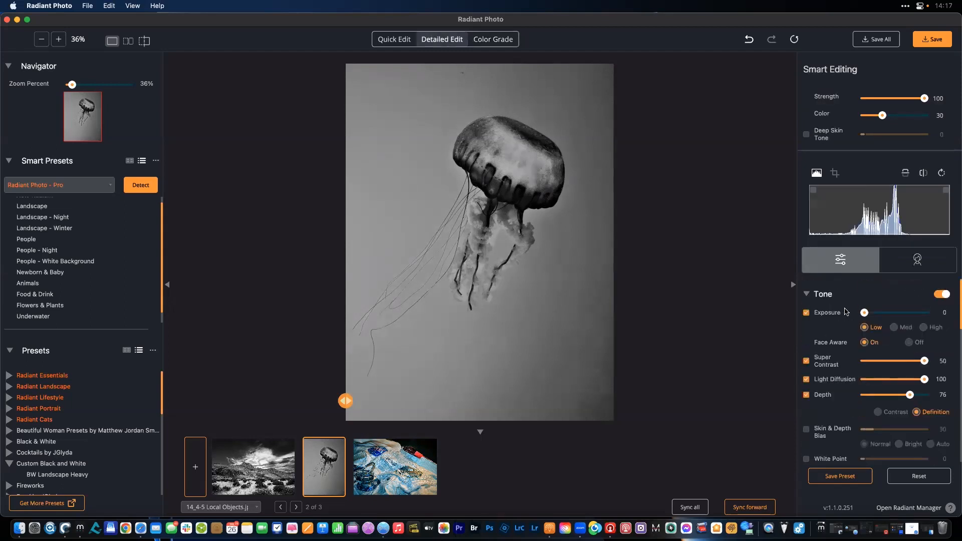
drag(920, 359, 887, 363)
- Enable Skin & Depth Bias in Bright mode at 163, and compare the photo with the original
scroll(893, 407, down, 3)
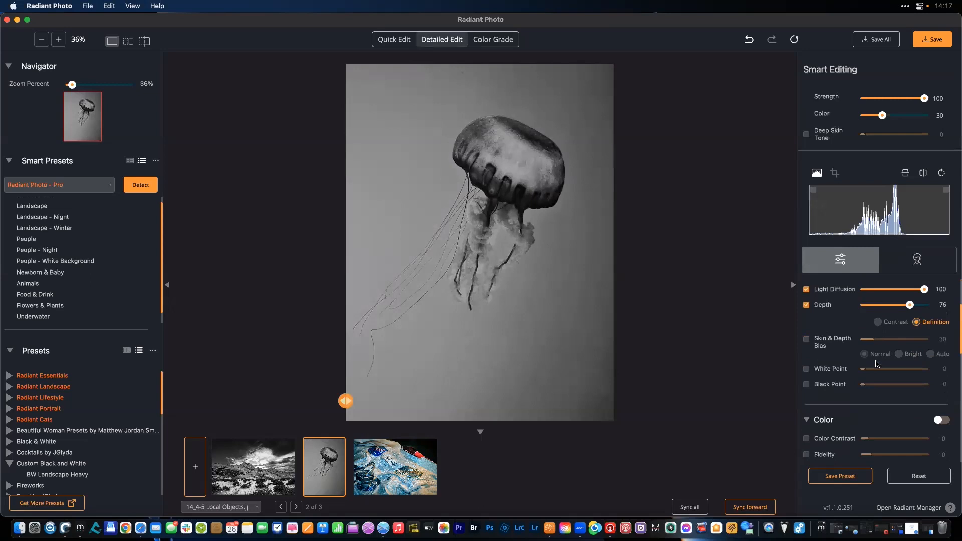
click(902, 340)
drag(905, 340, 917, 341)
click(898, 355)
drag(918, 339, 913, 341)
click(468, 187)
click(469, 186)
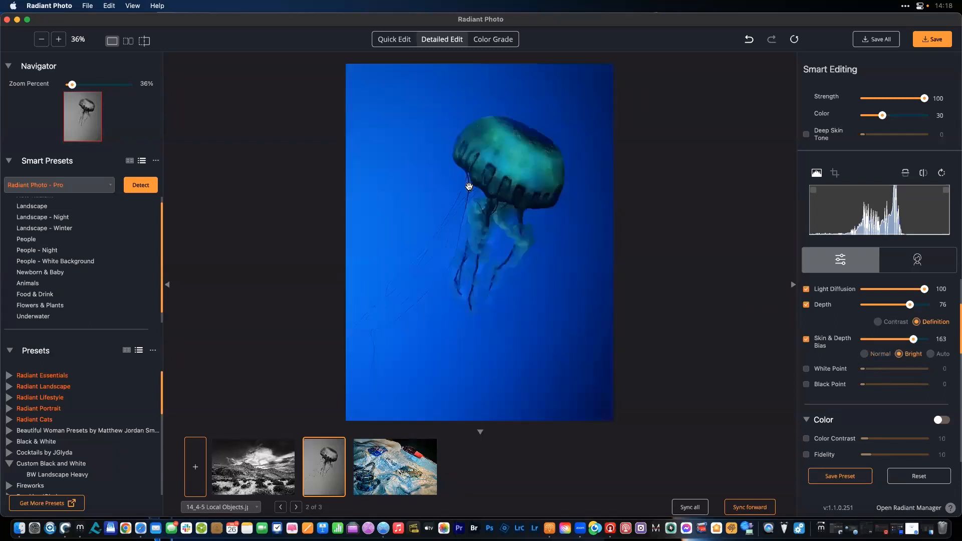
- Enable Color Contrast at 148 and return to the Black and White Contrast looks in Color Grade
drag(875, 440, 909, 440)
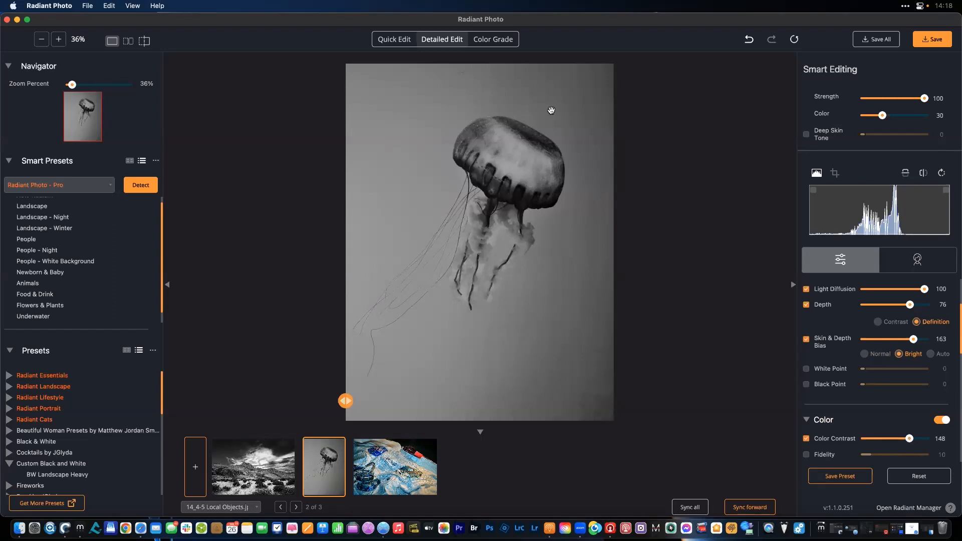
click(526, 150)
click(510, 41)
scroll(920, 325, down, 1)
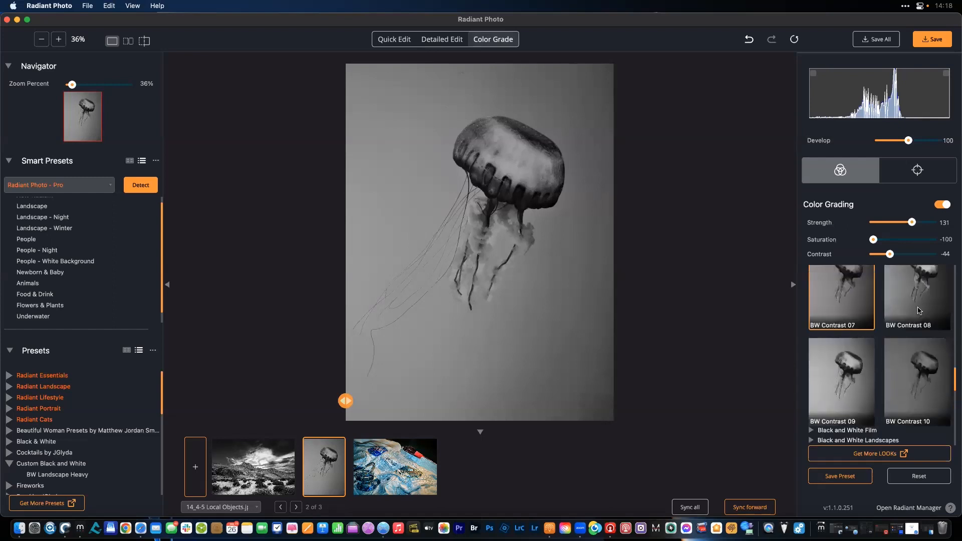
- Enable the Graduated Filter and place its center on the jellyfish's bell
click(917, 171)
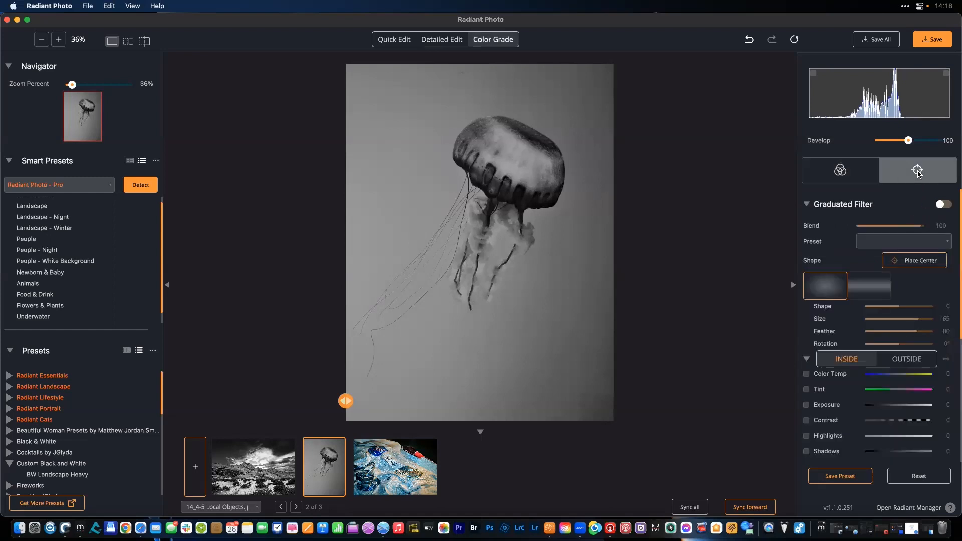
click(881, 240)
click(881, 241)
click(902, 260)
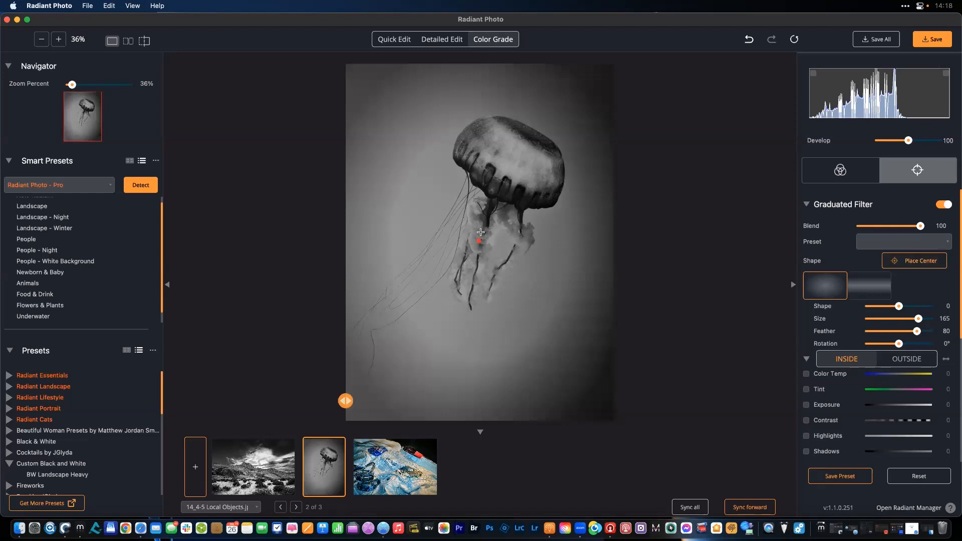
click(510, 159)
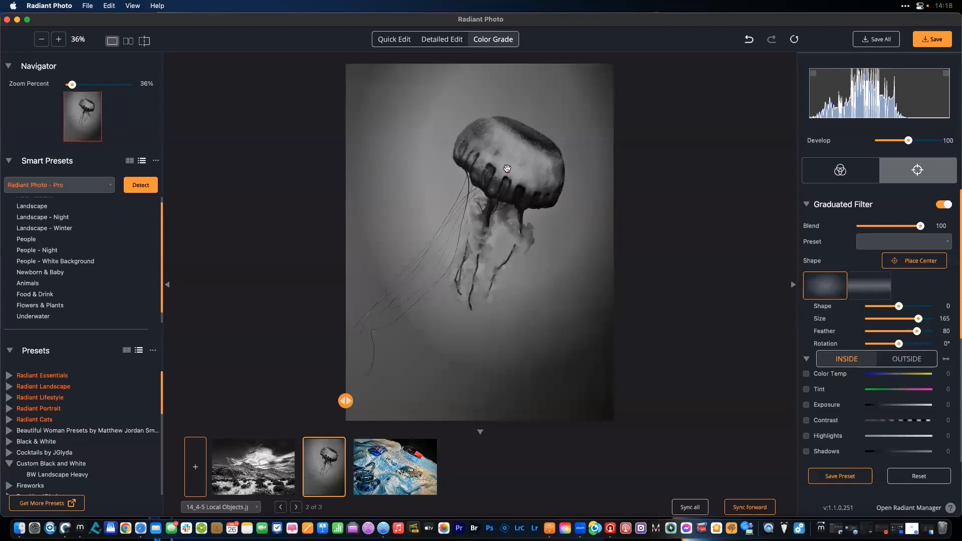
- Set the Graduated Filter's Shape to -37, Size to 200, Feather to 100 and Rotation to 35°
drag(917, 331, 956, 323)
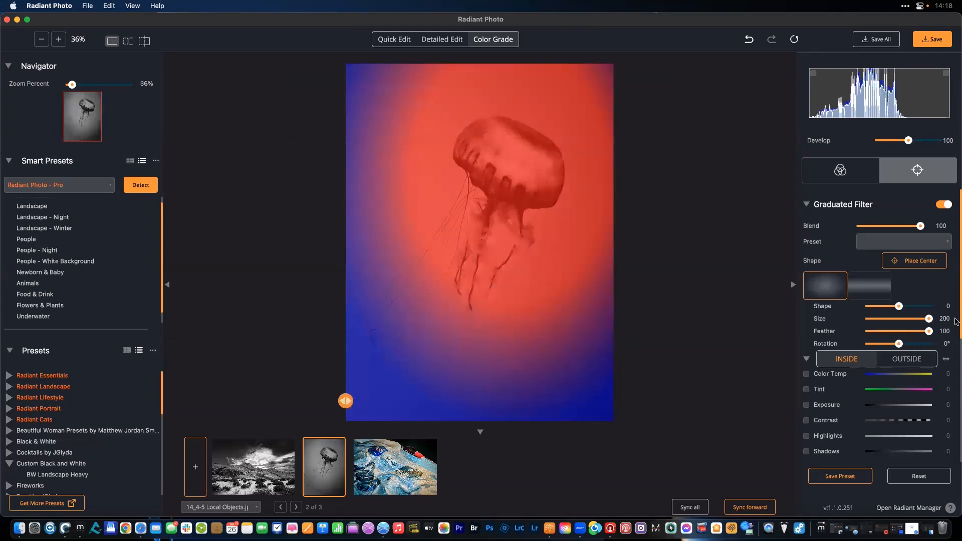
mouse_move(897, 306)
mouse_down()
mouse_move(913, 307)
mouse_move(887, 307)
mouse_up()
drag(899, 344, 911, 344)
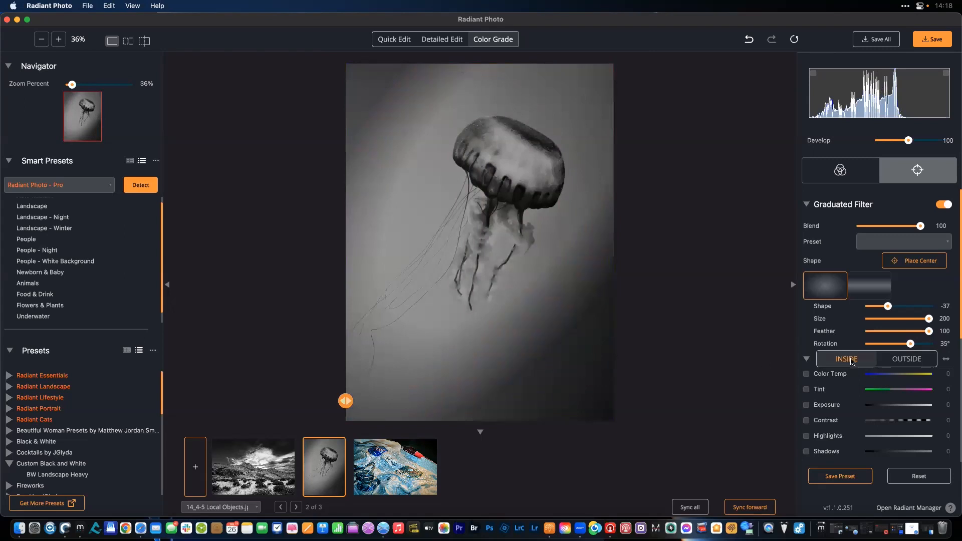
- For the area outside the filter, disable Contrast, set Exposure -12, Highlights -57 and Shadows -25, and compare with the original
click(890, 360)
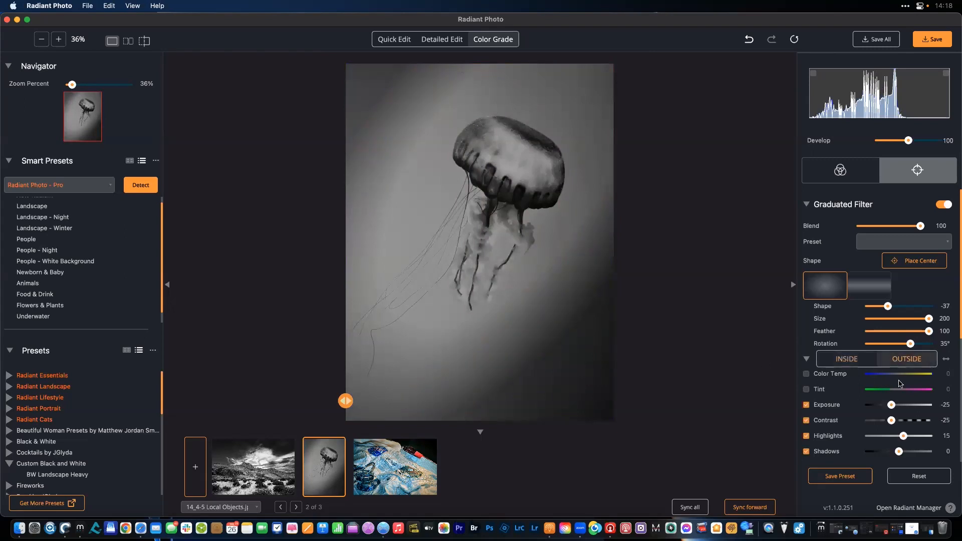
click(816, 424)
click(896, 406)
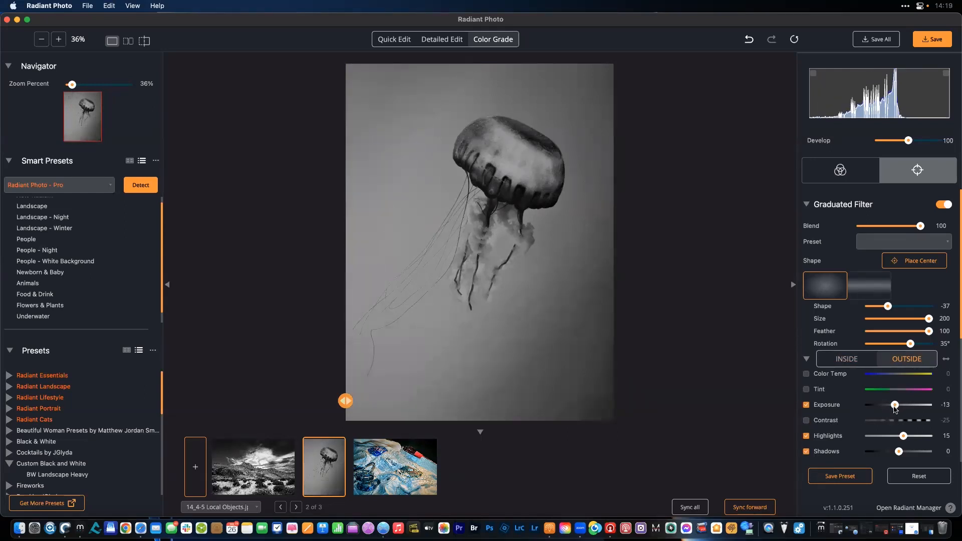
click(896, 406)
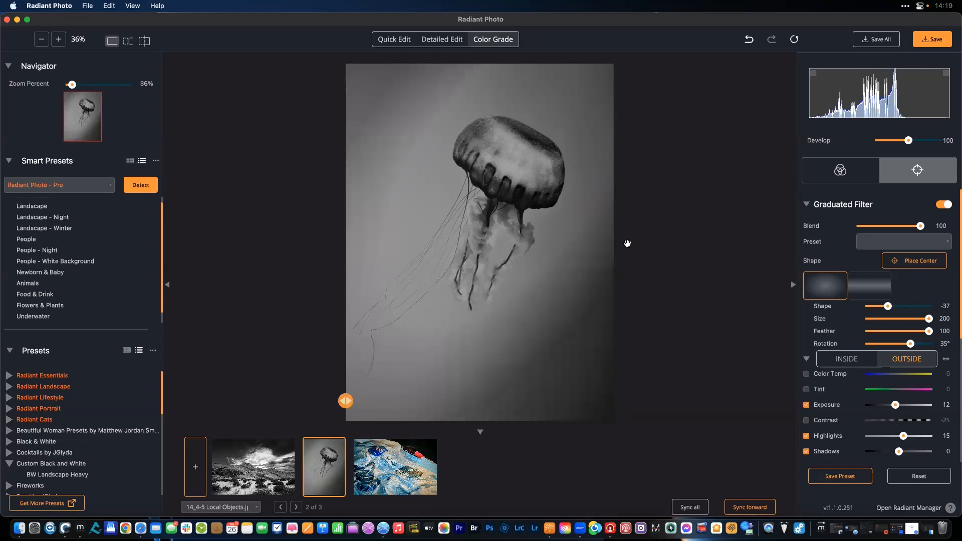
mouse_move(902, 438)
mouse_down()
mouse_move(865, 439)
mouse_move(882, 437)
mouse_move(890, 452)
mouse_up()
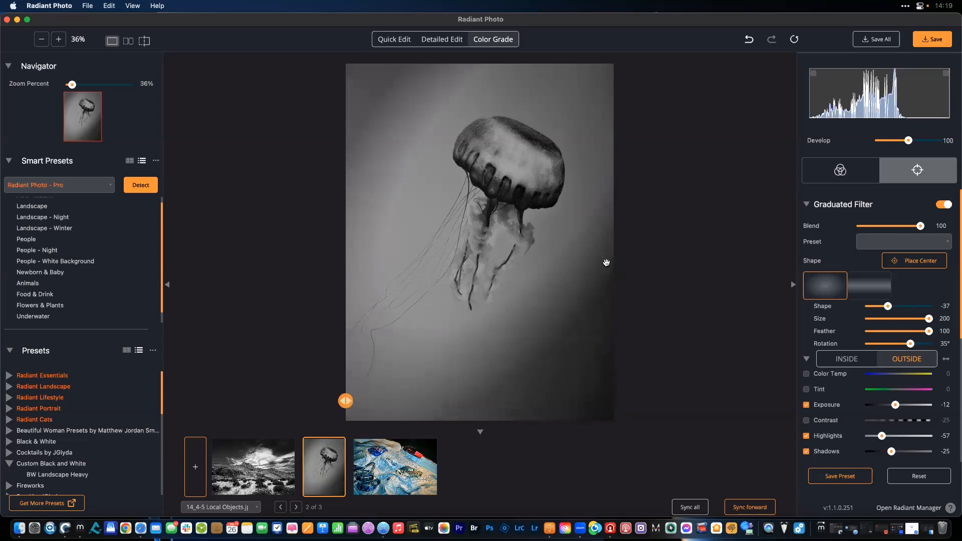
click(571, 243)
click(571, 243)
- Switch to the spacesuit photo Armstrong.png, compare it with the original and open Detailed Edit
mouse_move(400, 454)
click(402, 447)
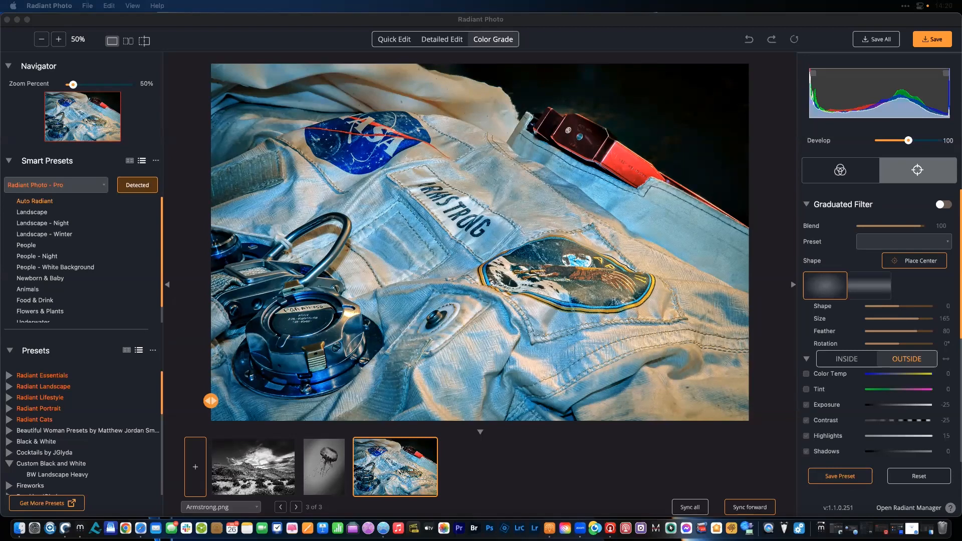
key(super+Tab)
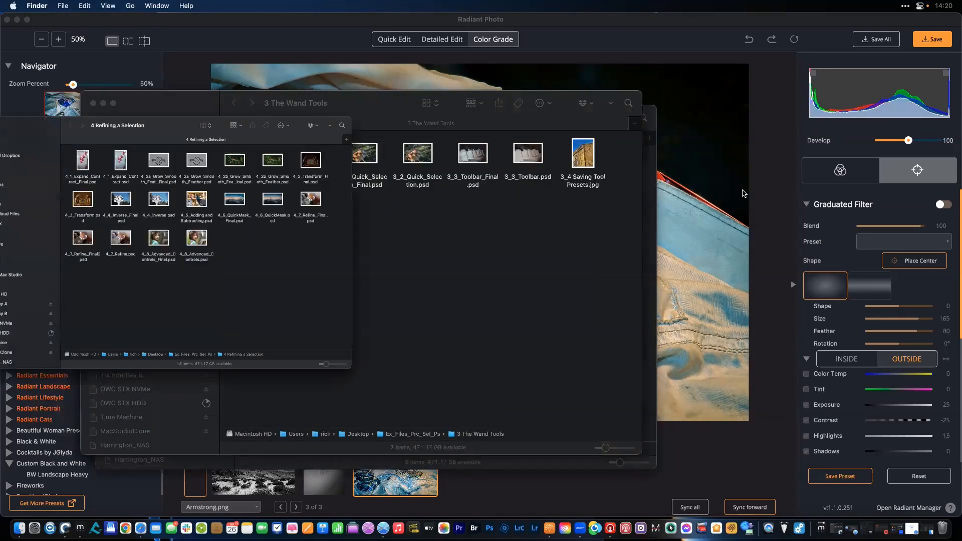
click(752, 141)
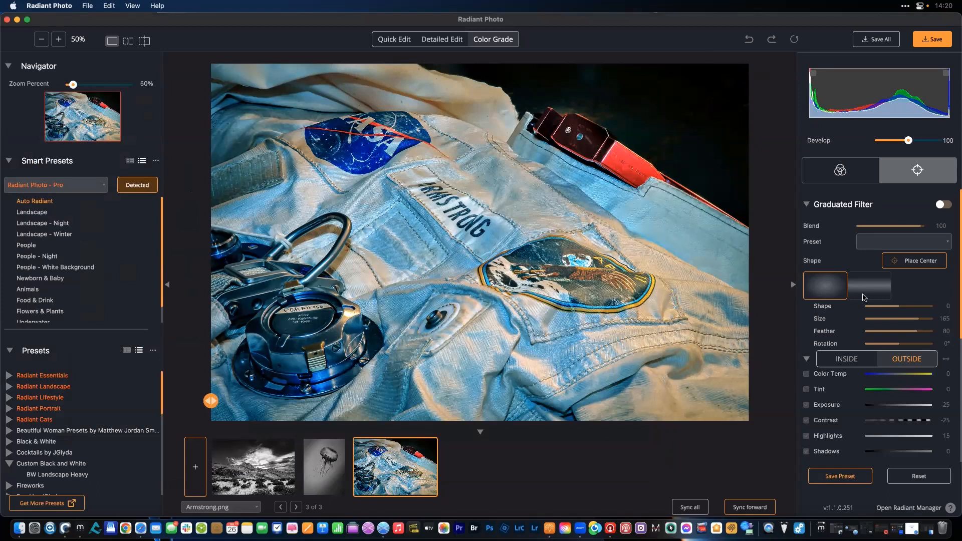
click(688, 137)
click(688, 138)
click(439, 40)
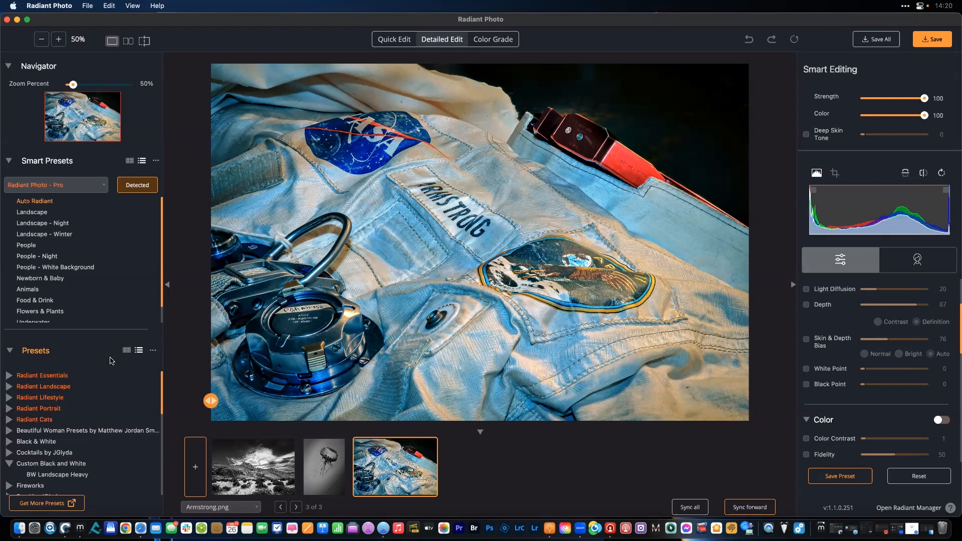
- Collapse the Smart Presets and look through the Black & White, Radiant Essentials, Radiant Landscape and Radiant Cats preset groups
click(6, 162)
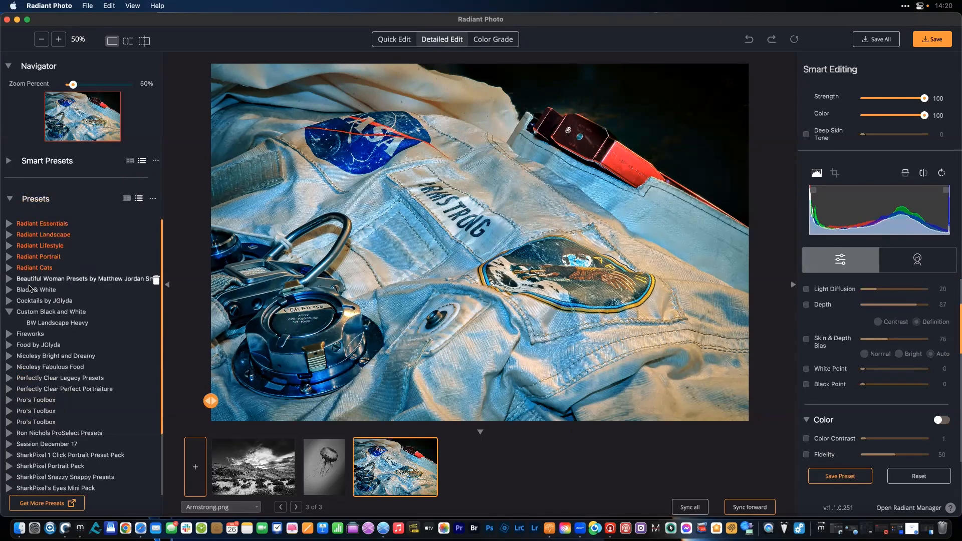
click(8, 290)
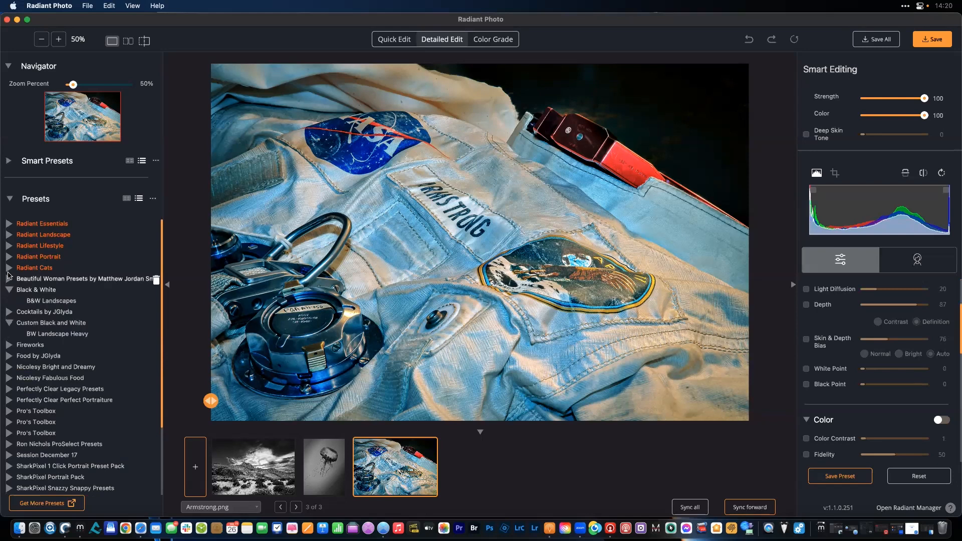
click(8, 224)
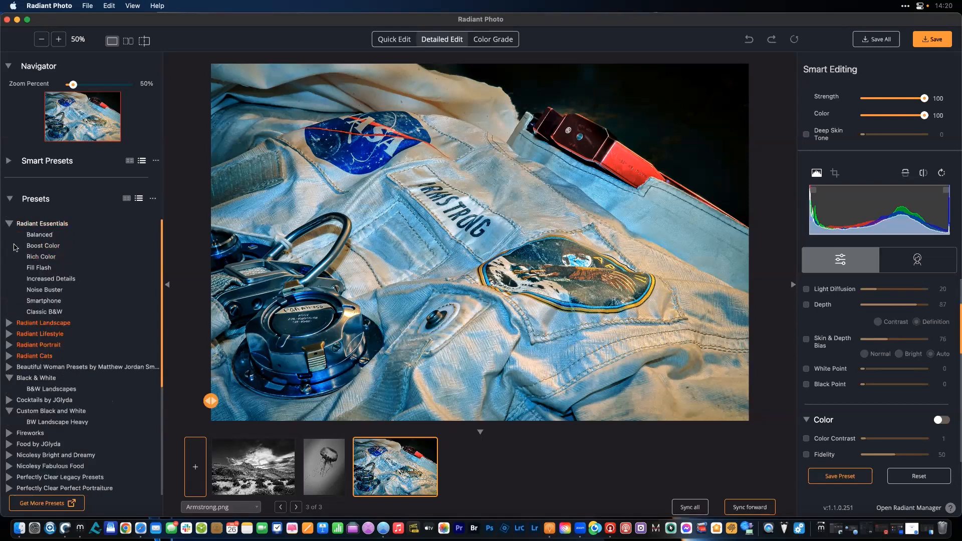
click(8, 325)
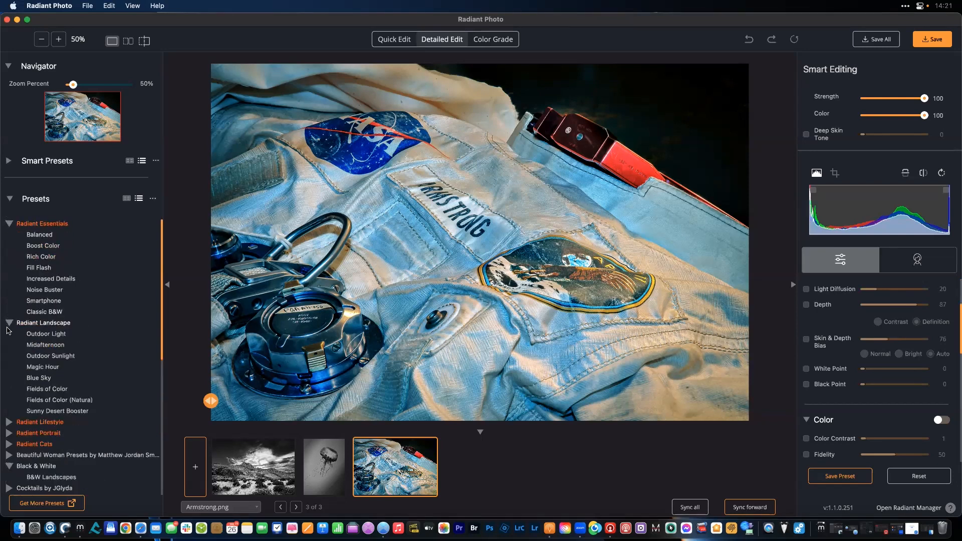
click(9, 224)
click(9, 235)
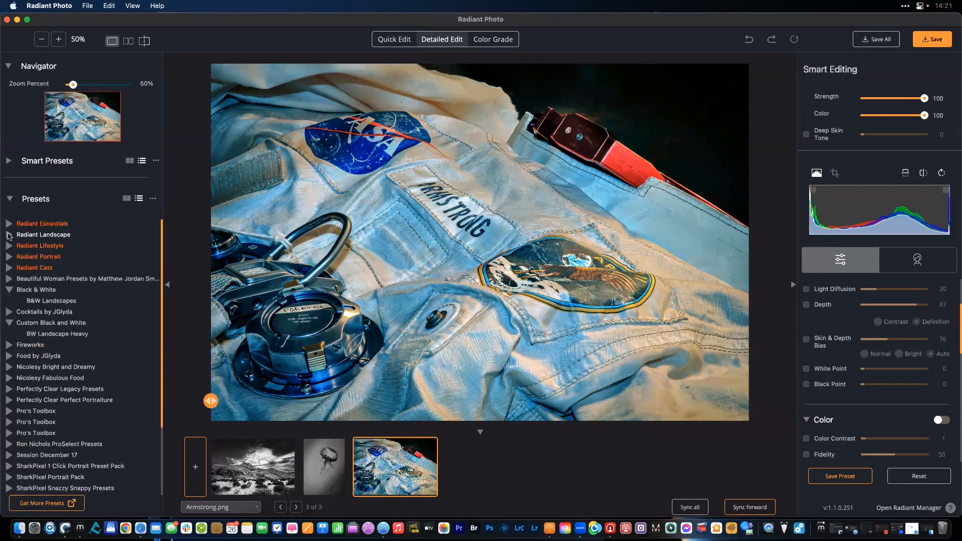
click(8, 271)
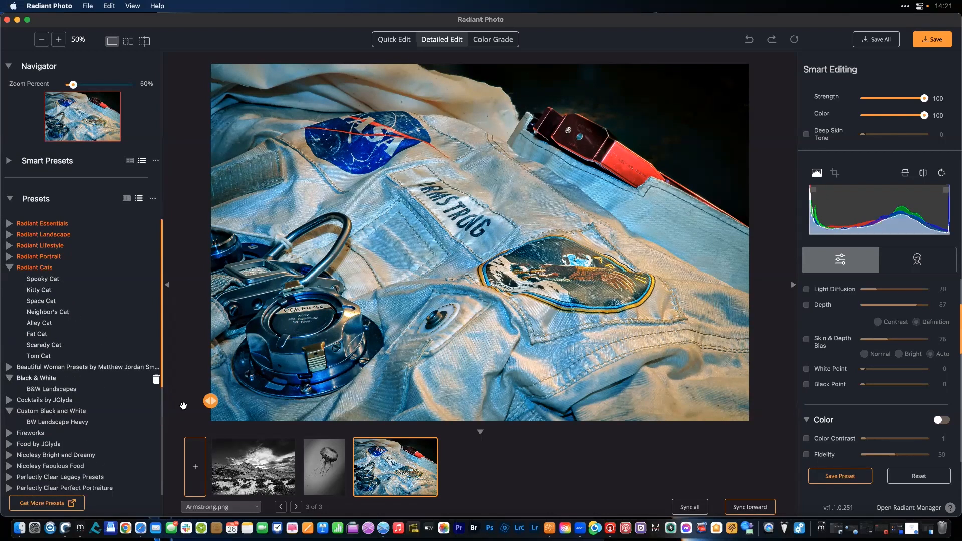
- Try each Radiant Cats preset from Spooky Cat through Scaredy Cat on the spacesuit photo
click(49, 280)
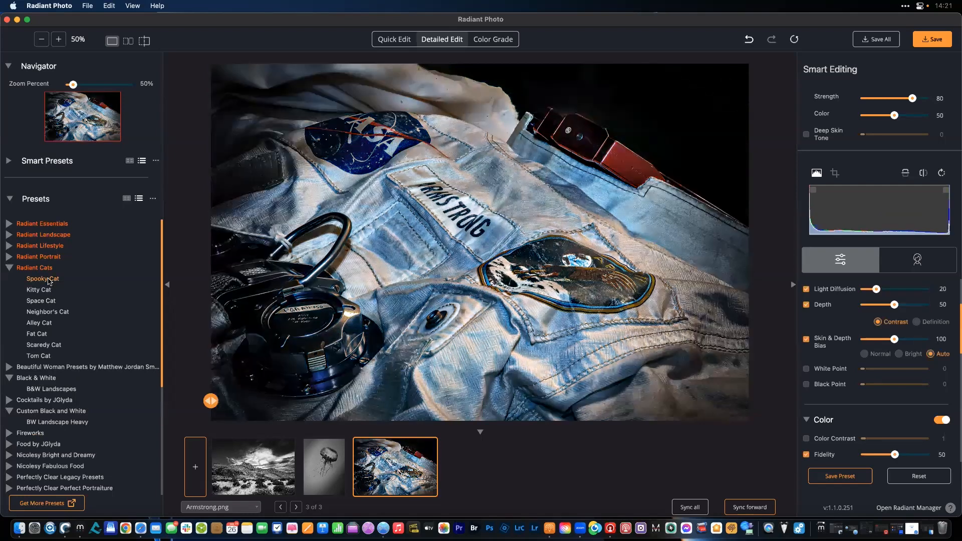
click(49, 290)
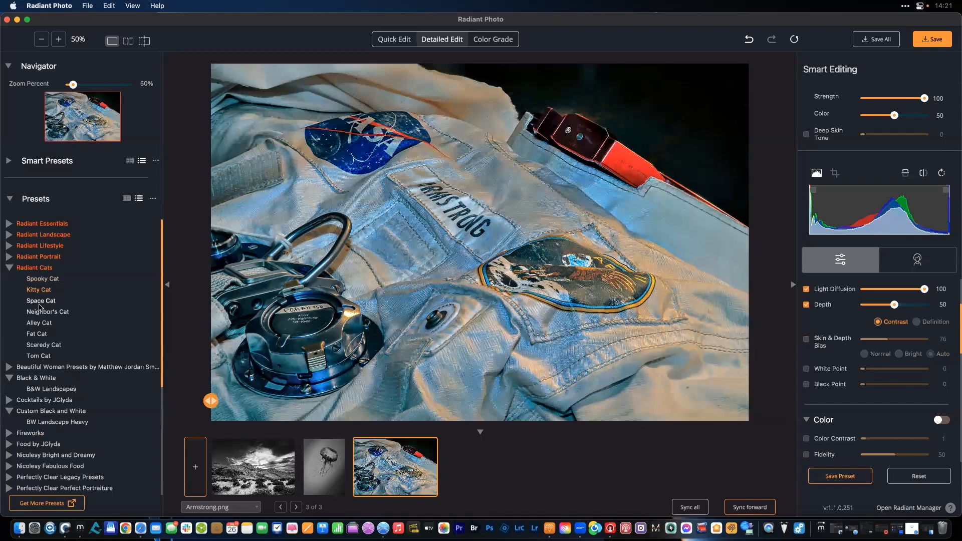
click(39, 302)
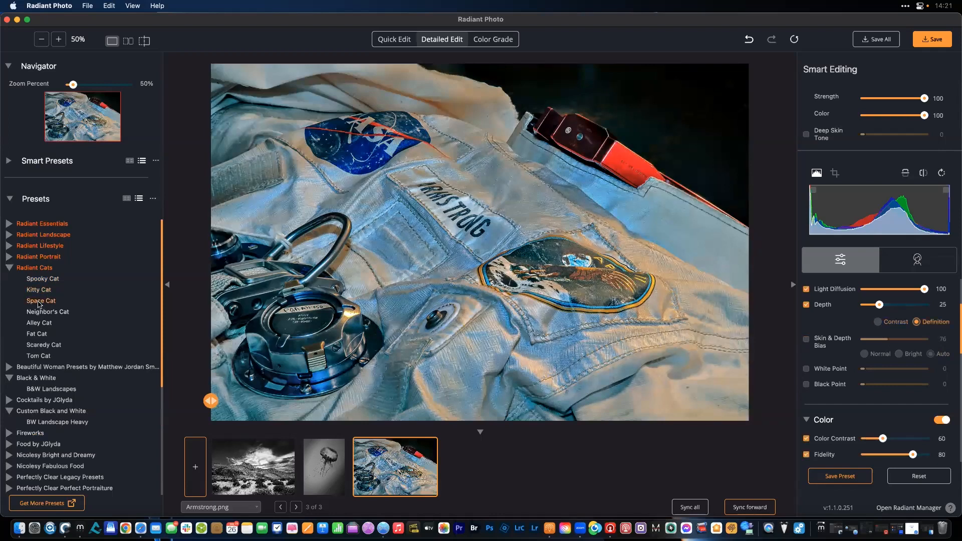
click(42, 312)
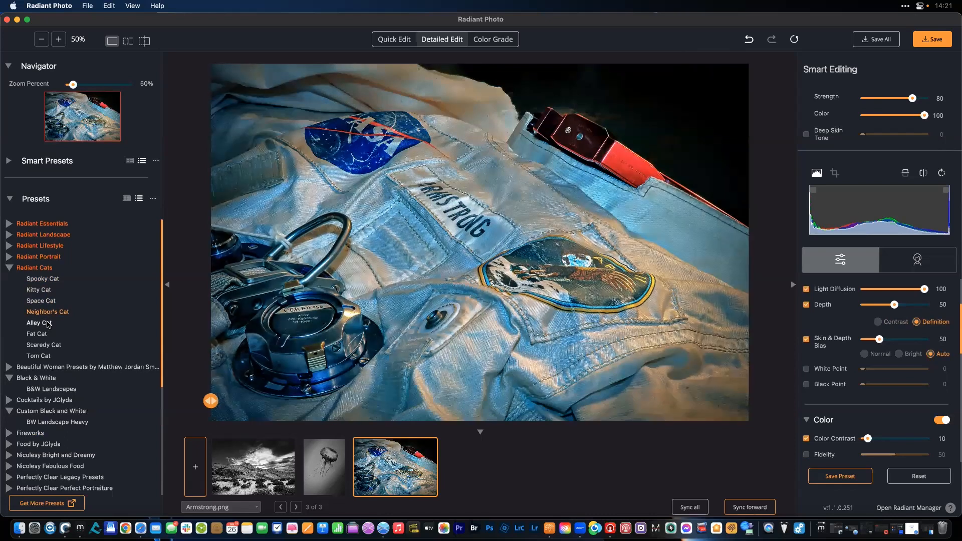
click(48, 324)
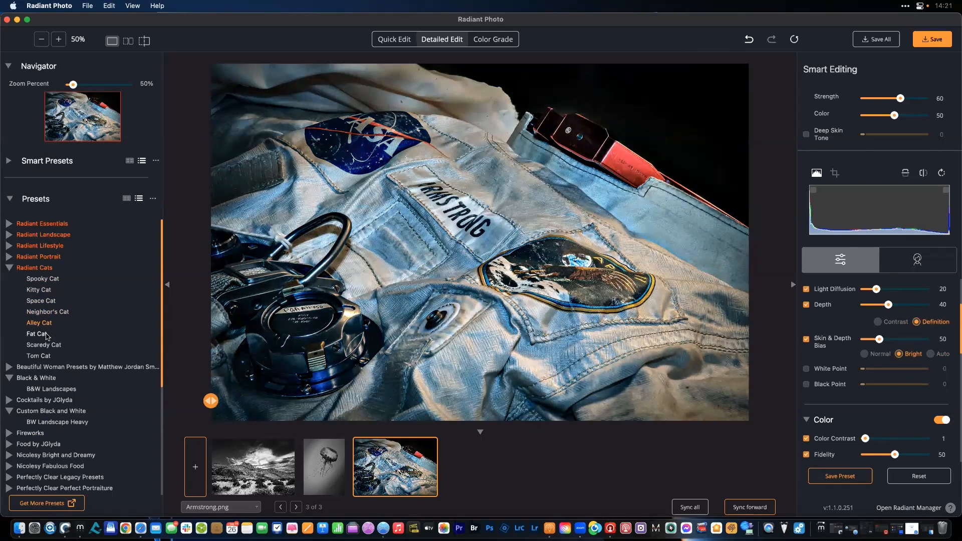
click(46, 334)
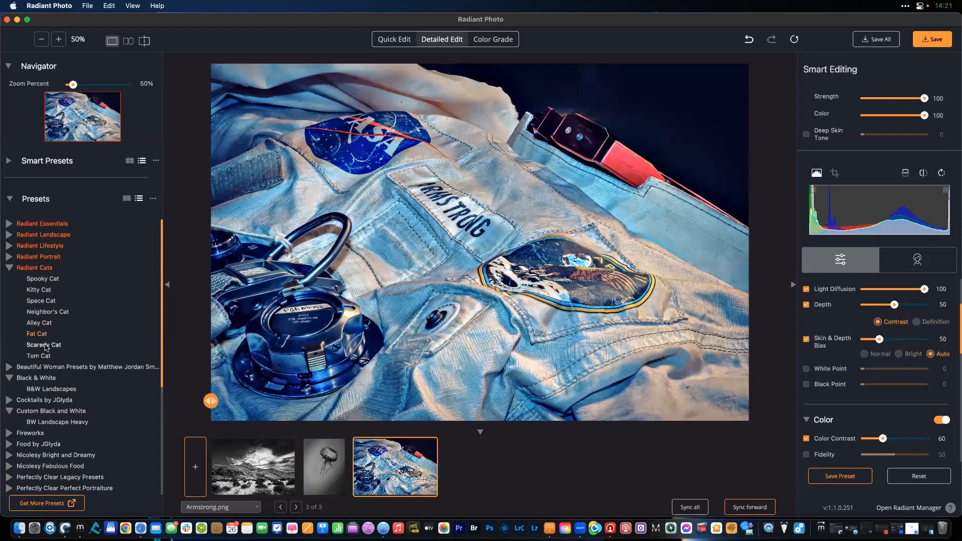
click(45, 346)
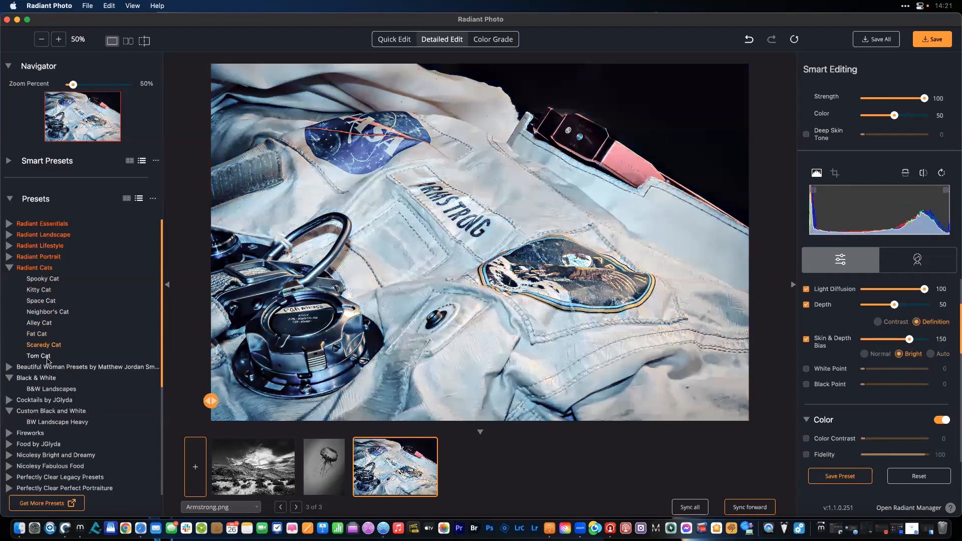
- Apply the Tom Cat preset, compare the photo with the original and collapse the Radiant Cats group
click(42, 355)
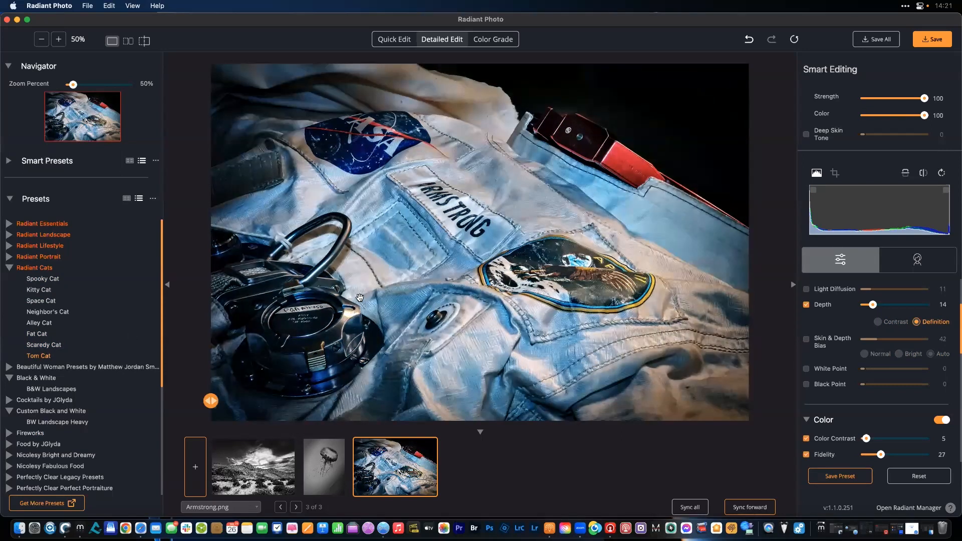
click(360, 259)
click(360, 260)
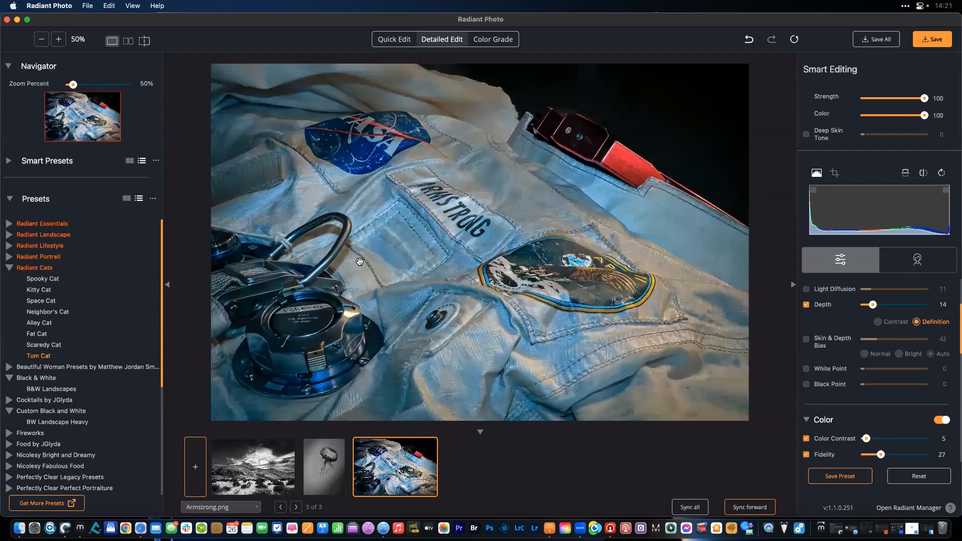
click(360, 261)
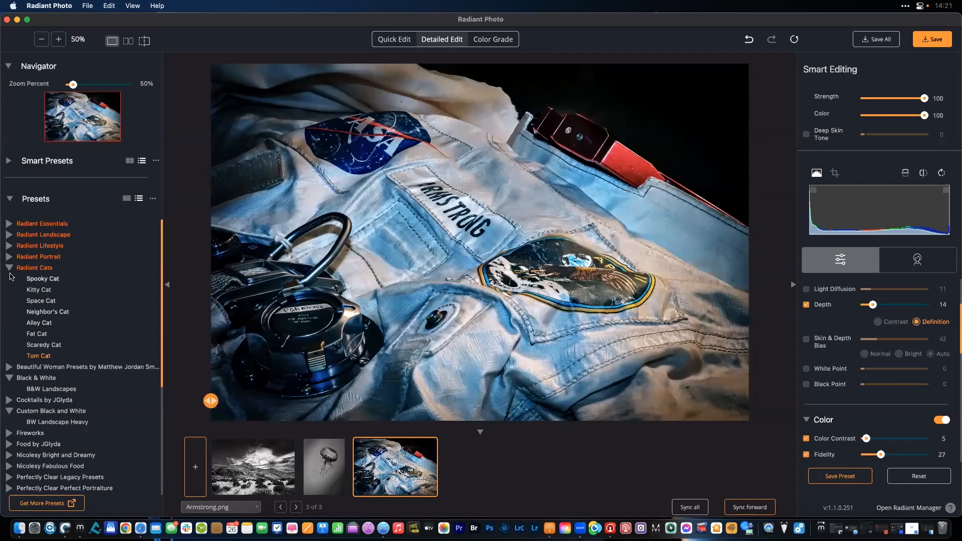
click(30, 268)
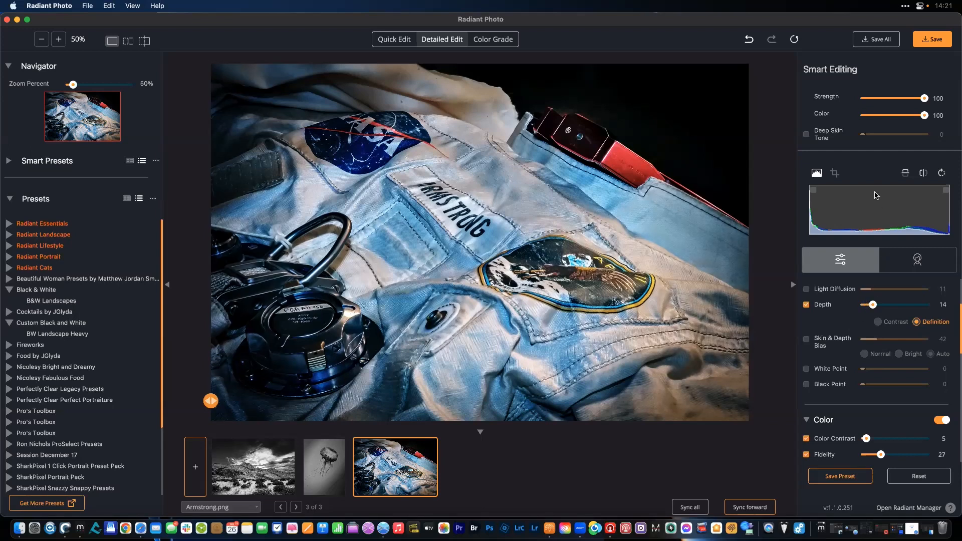
- Open the color grading looks for the spacesuit photo and look through Analog Looks Volume 1
click(493, 41)
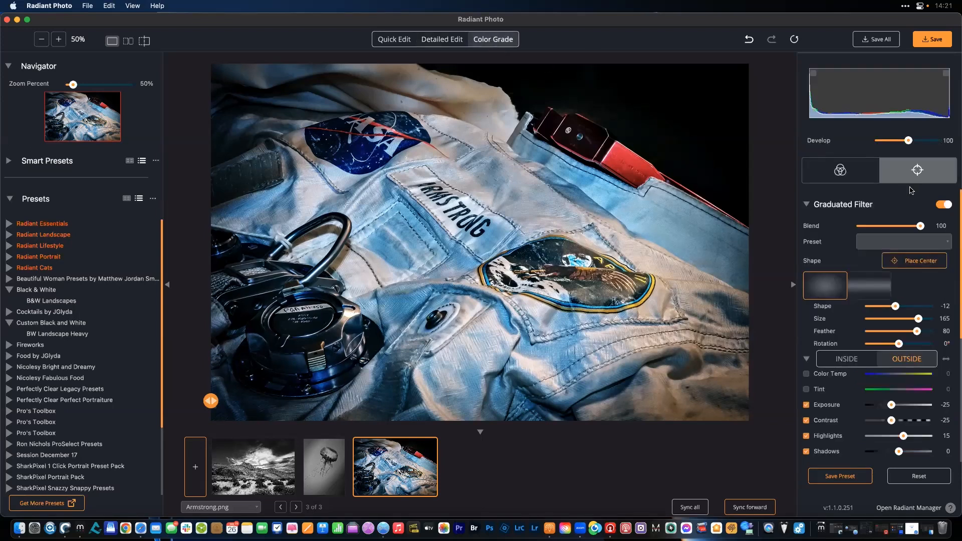
click(855, 173)
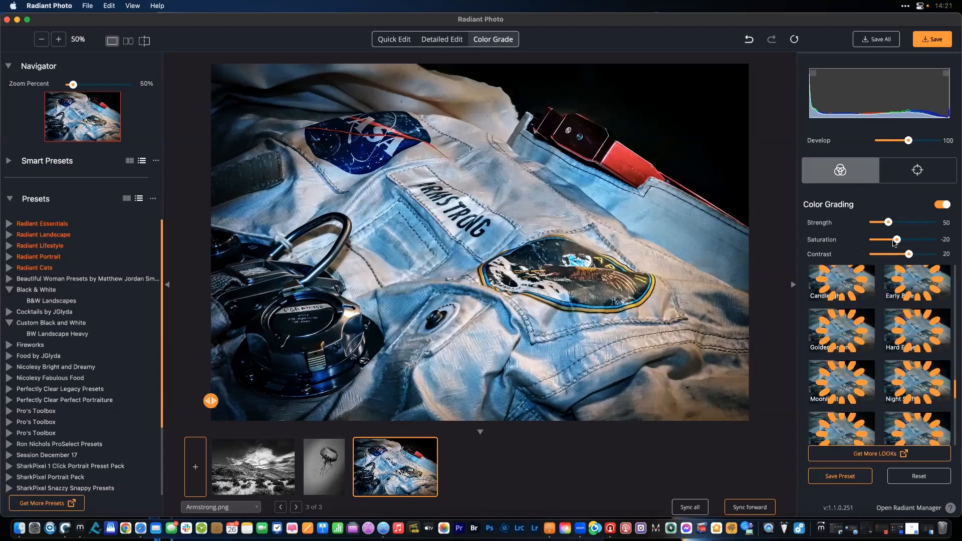
scroll(884, 307, up, 5)
scroll(882, 306, up, 10)
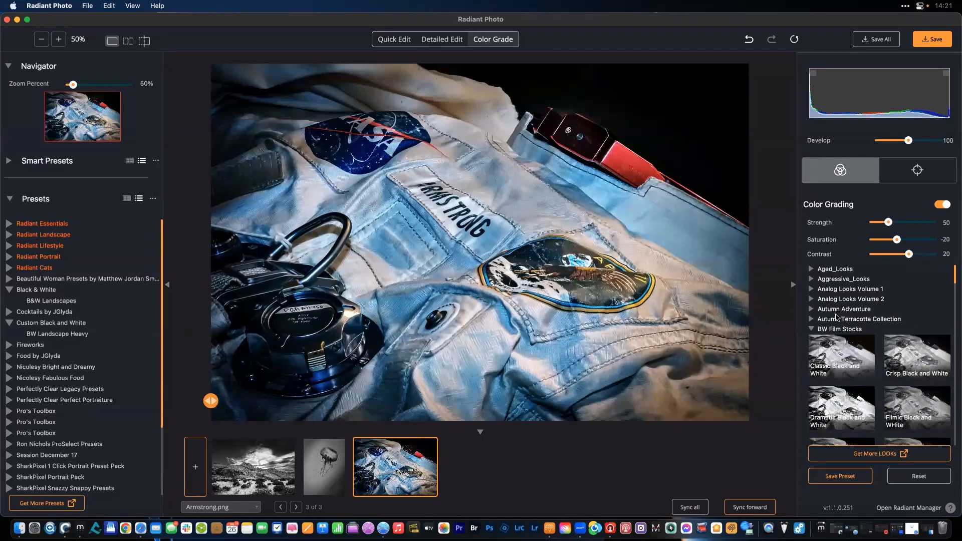
click(812, 291)
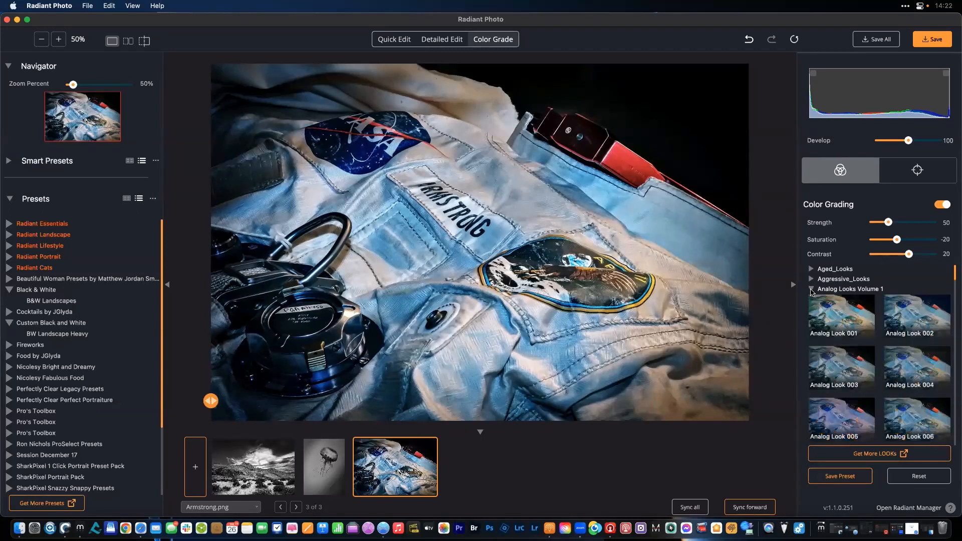
scroll(832, 339, down, 6)
scroll(832, 340, down, 5)
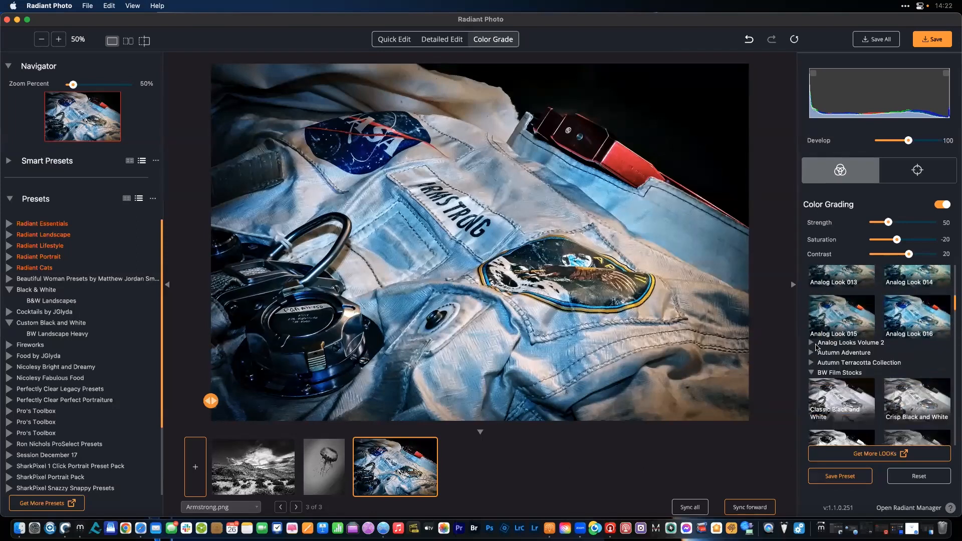
- Apply Analog Look 025 from Analog Looks Volume 2 and set the color grading strength to 105
click(815, 343)
scroll(819, 347, down, 5)
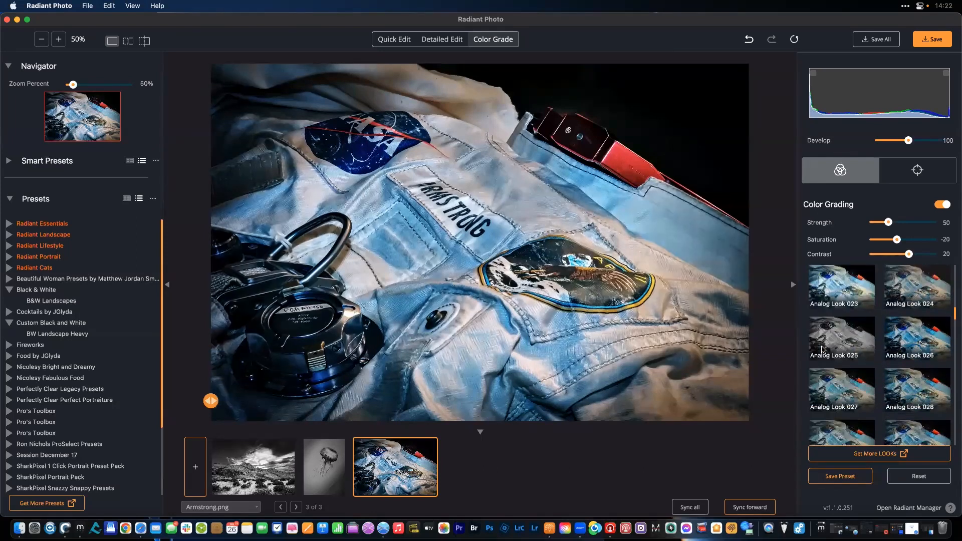
click(836, 341)
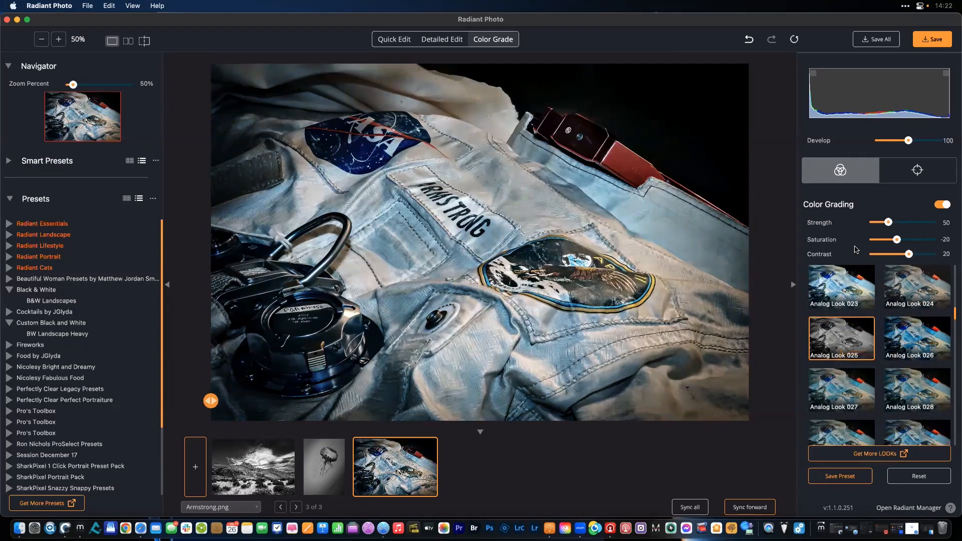
drag(889, 222, 903, 220)
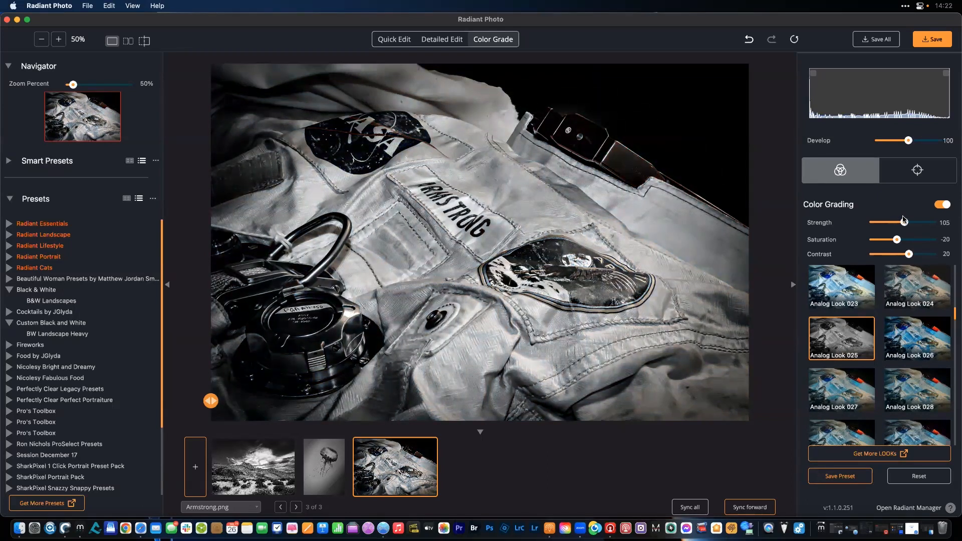
- Try the BW Film Stocks looks from Classic through Rich Black and White and apply Warm Black and White
scroll(917, 321, down, 3)
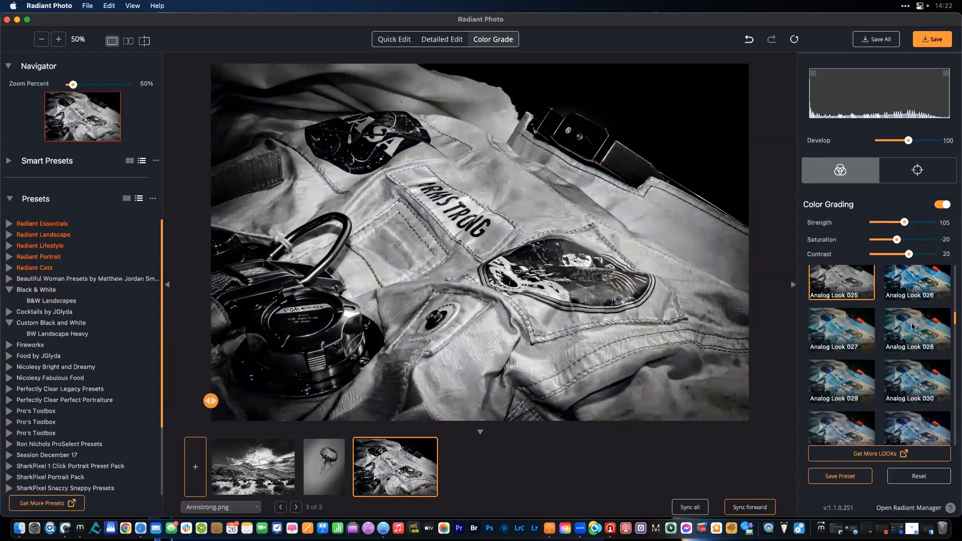
scroll(911, 332, down, 3)
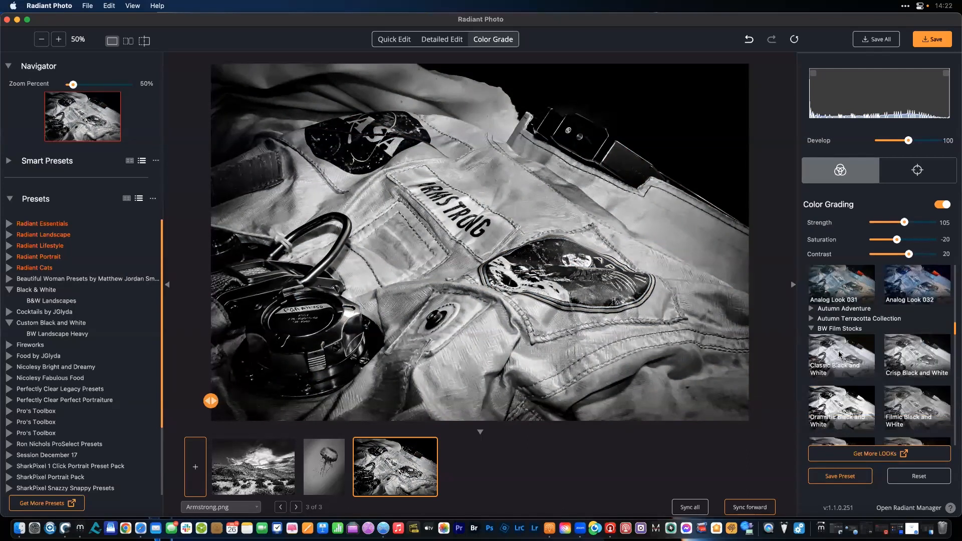
click(833, 354)
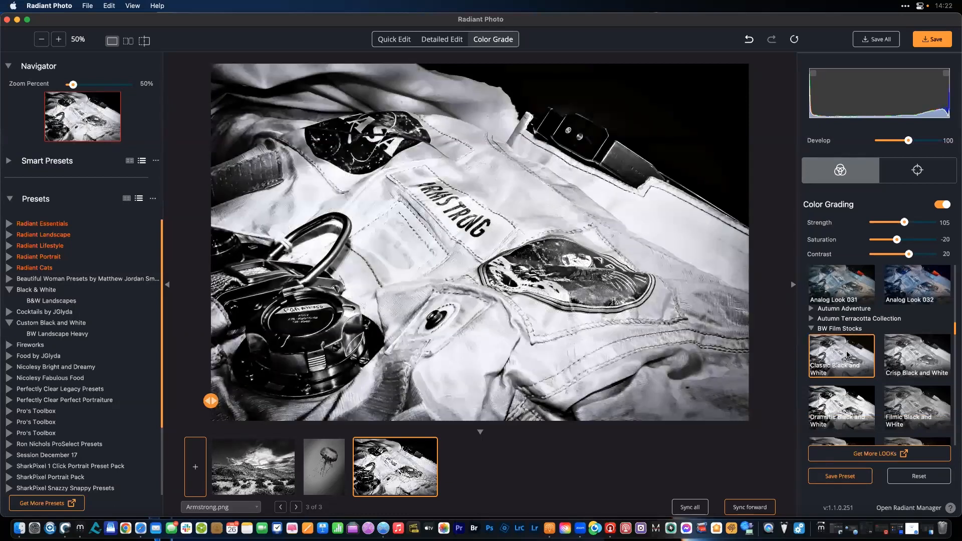
click(911, 355)
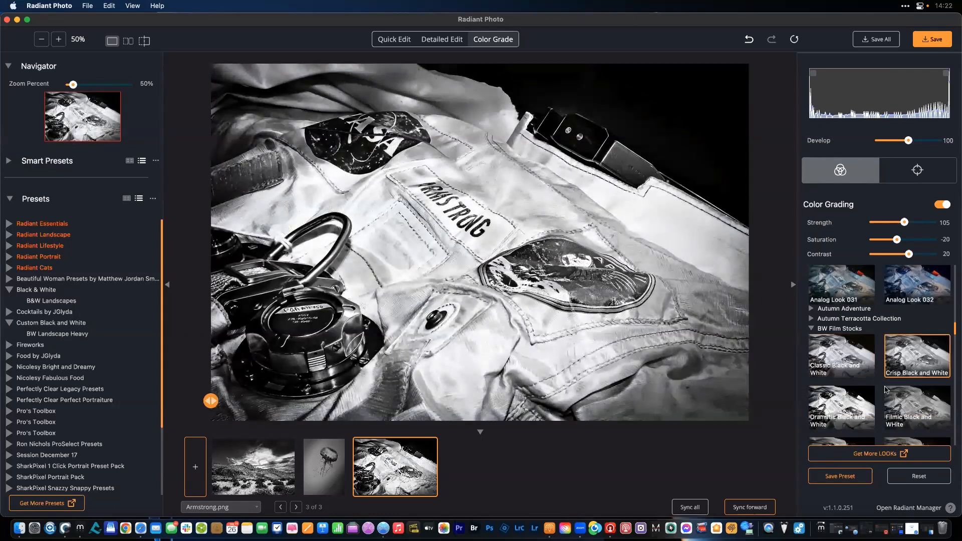
click(855, 413)
click(906, 427)
scroll(906, 427, down, 3)
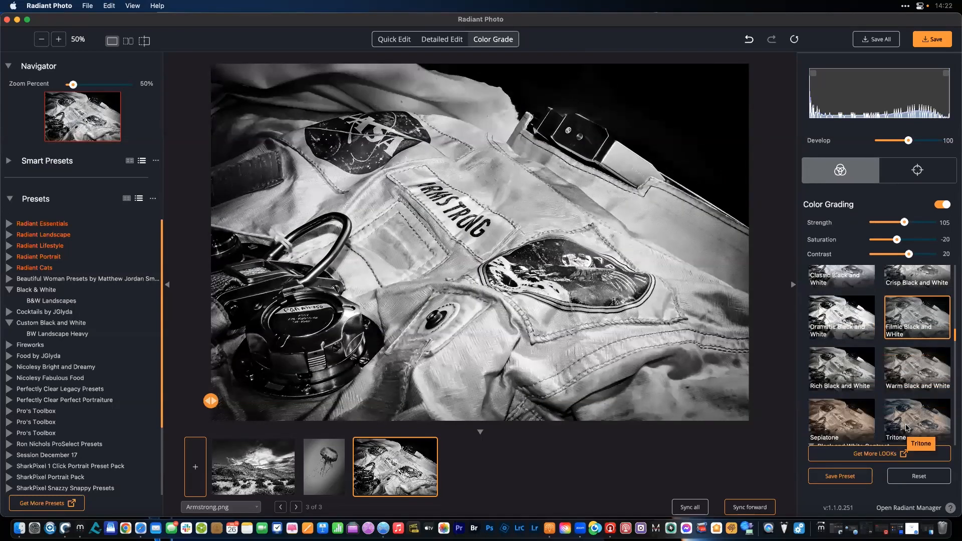
click(846, 370)
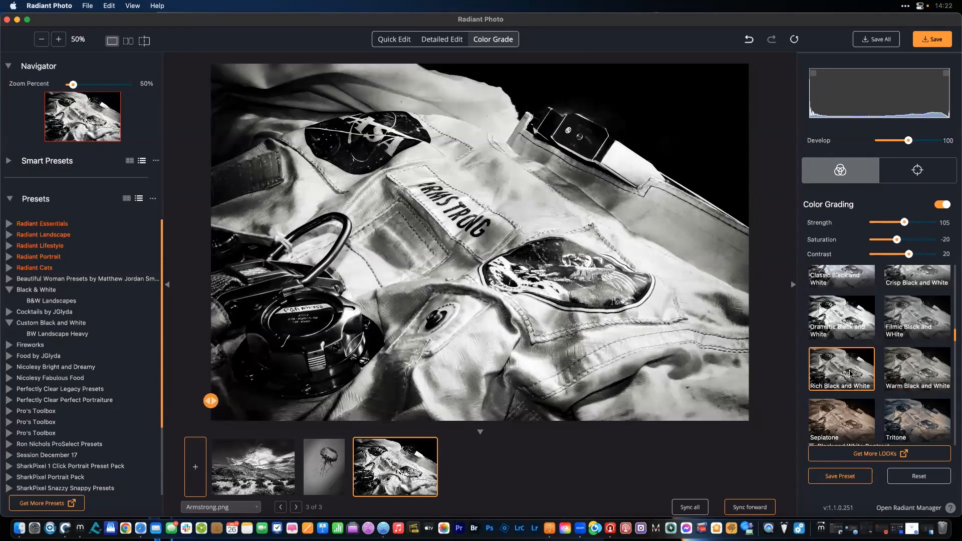
click(926, 372)
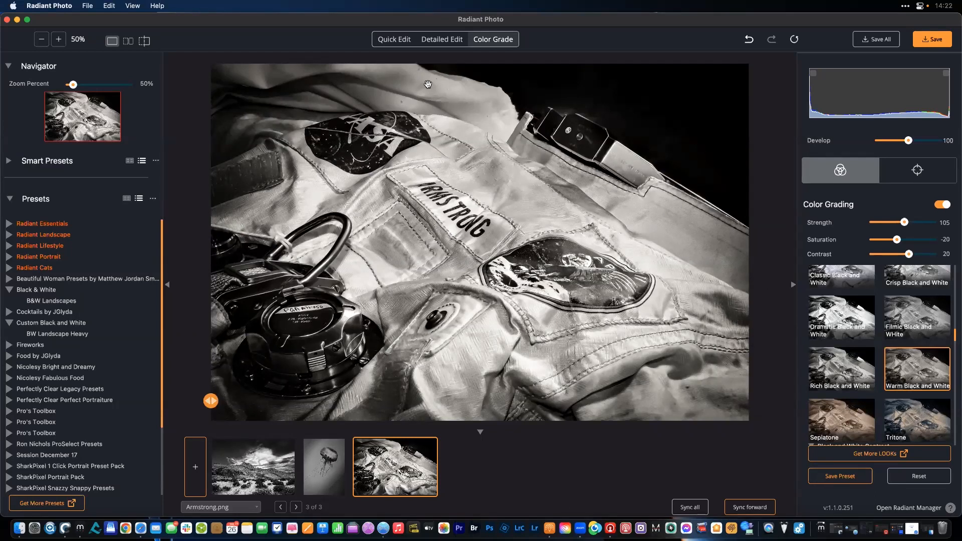
- In Detailed Edit, set Super Contrast to 43 and enable Light Diffusion at 43
click(439, 39)
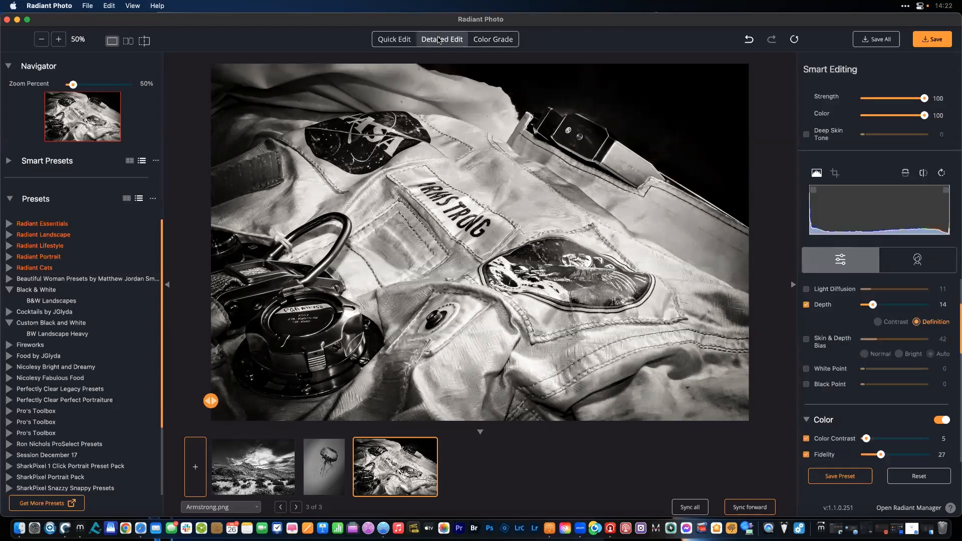
scroll(852, 349, up, 3)
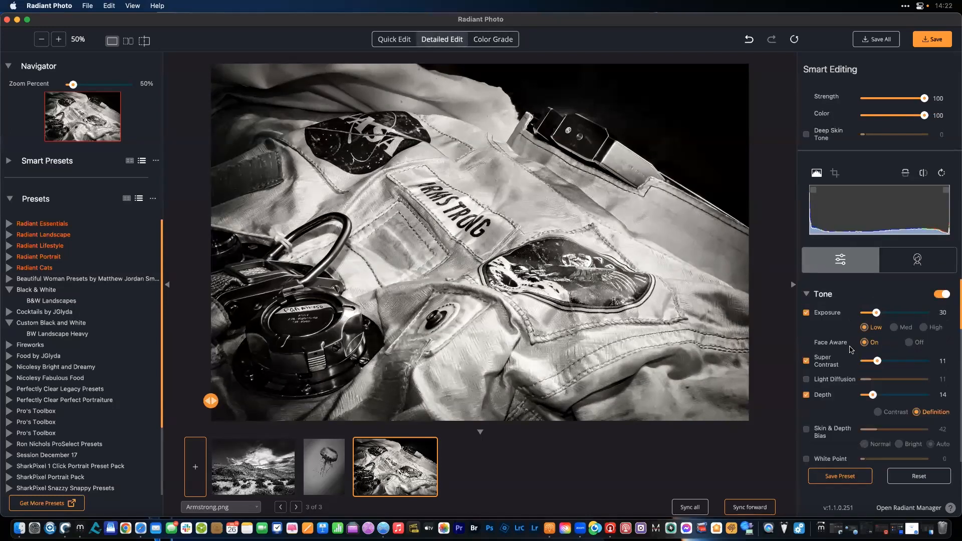
click(907, 361)
drag(907, 362, 916, 364)
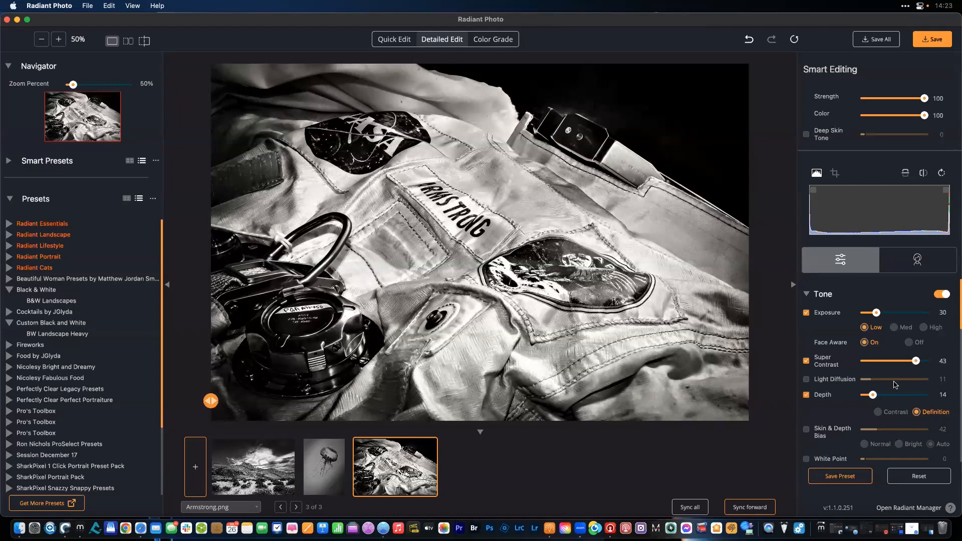
click(841, 381)
click(913, 379)
drag(913, 380, 891, 379)
- Set the tone Depth to 90 in Contrast mode and compare the photo with the original
click(887, 413)
click(918, 395)
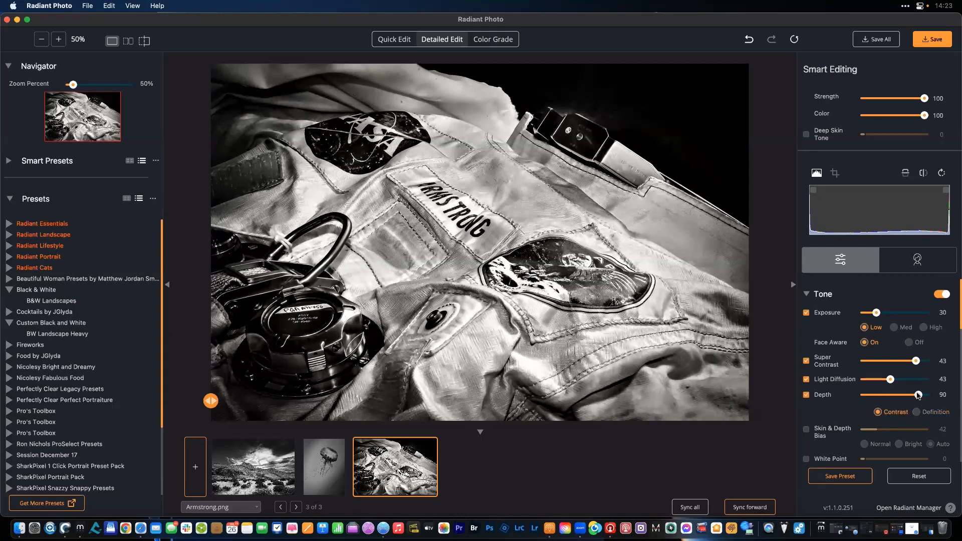
click(560, 336)
click(559, 336)
- Set Color Contrast to 92 and enable Vibrancy at 33
scroll(823, 389, down, 5)
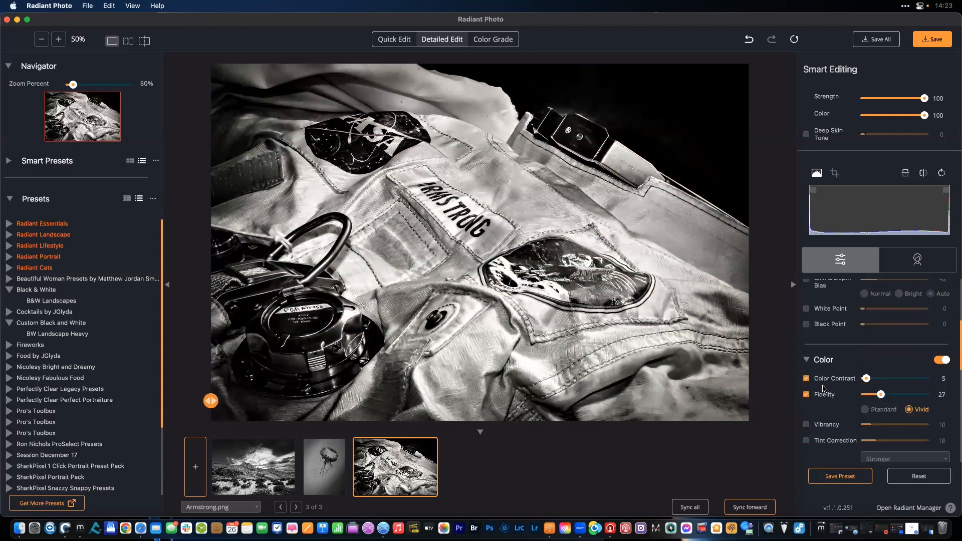
click(891, 378)
drag(891, 379, 868, 379)
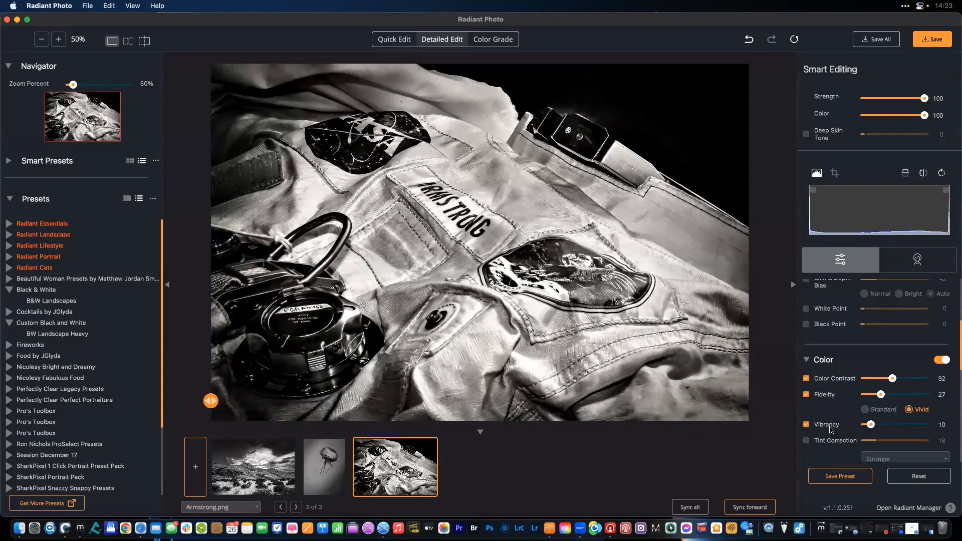
click(912, 427)
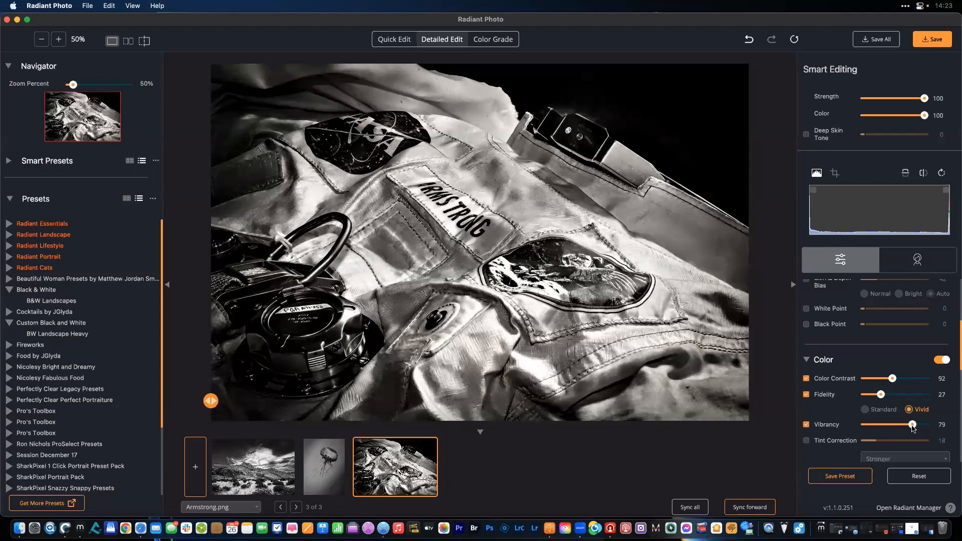
drag(912, 425, 884, 427)
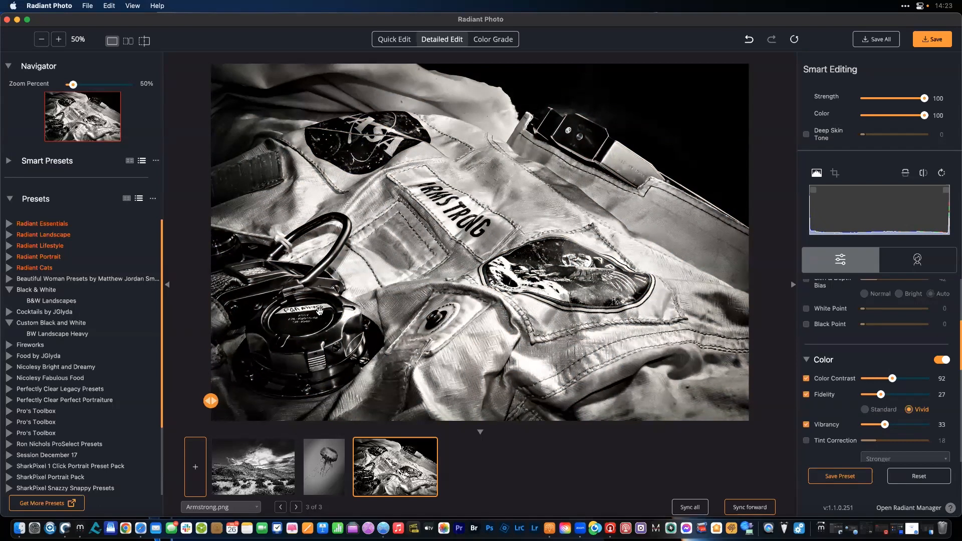
- Set Sharpening to 100 with Radius 2.7 and Threshold 17, judging the fabric detail at 100% zoom
scroll(847, 417, down, 5)
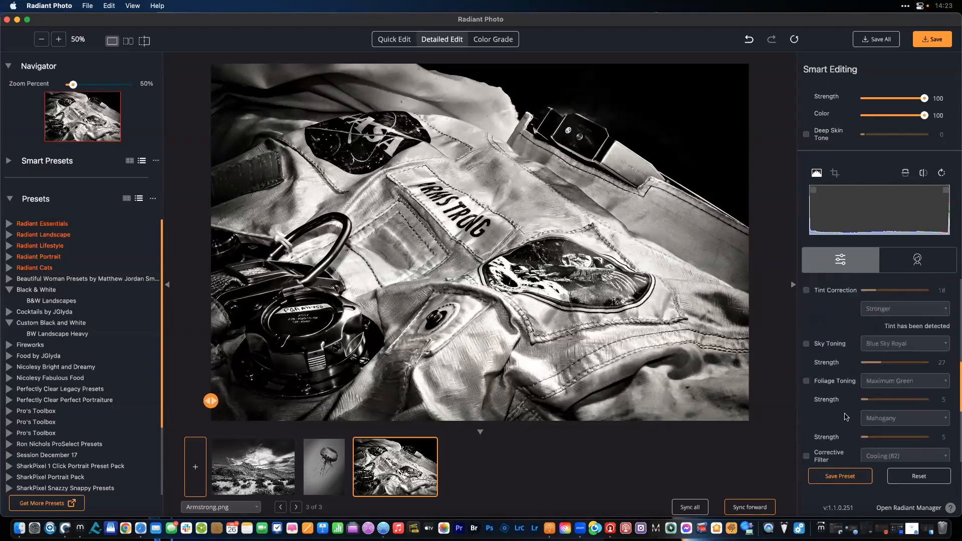
scroll(847, 417, down, 4)
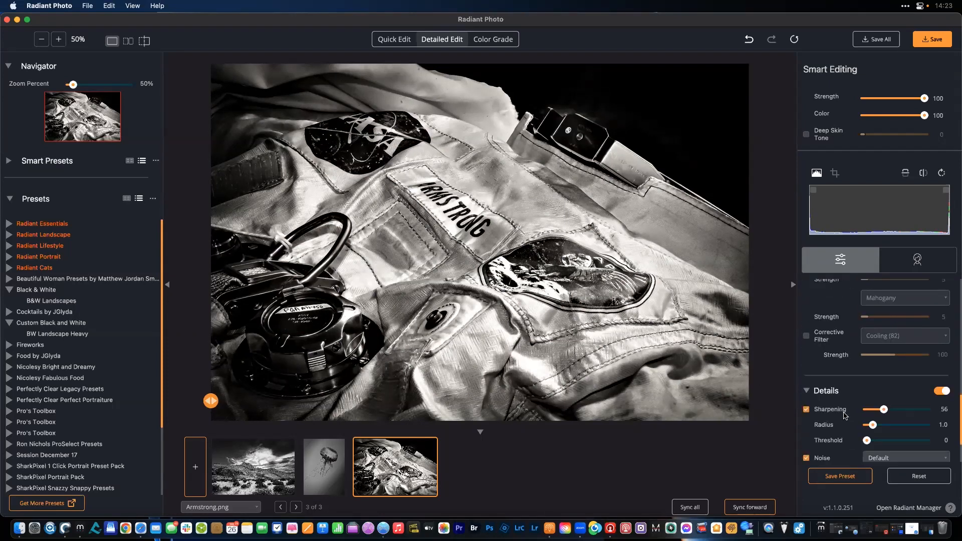
click(897, 410)
click(60, 40)
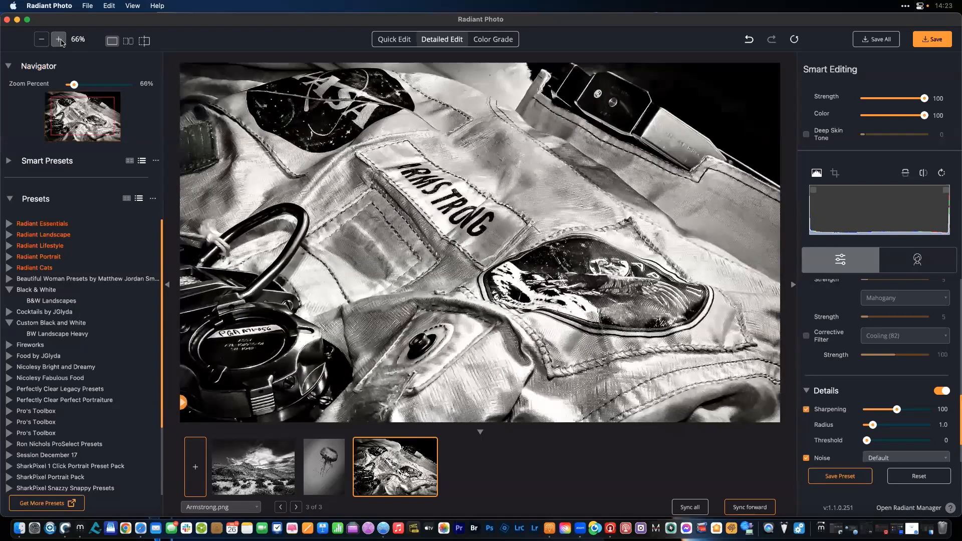
click(59, 40)
click(59, 40)
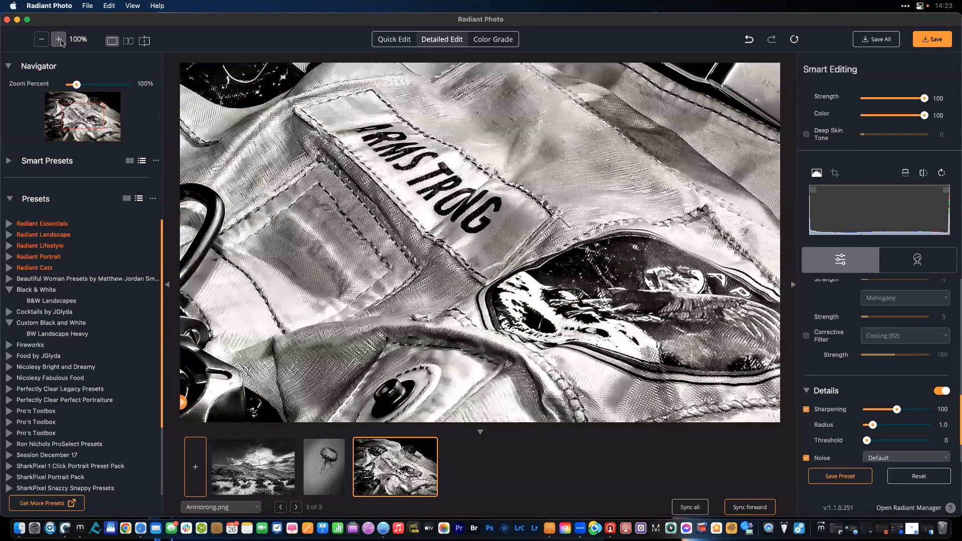
click(456, 285)
mouse_move(888, 426)
mouse_down()
mouse_move(903, 425)
mouse_move(882, 427)
mouse_up()
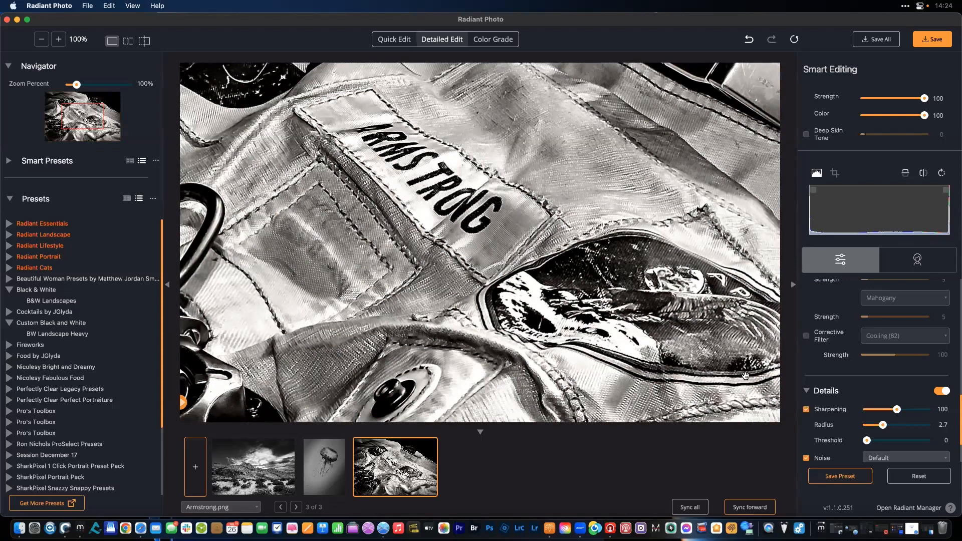
mouse_move(870, 442)
mouse_down()
mouse_move(932, 446)
mouse_move(869, 449)
mouse_up()
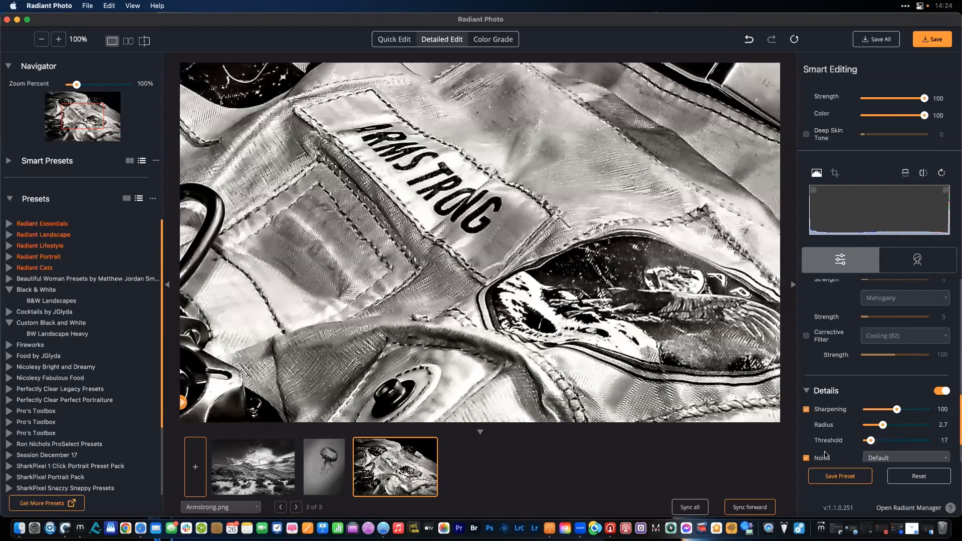
- Compare the photo without noise reduction and set the noise Strength to -22 and Details to 5
click(807, 459)
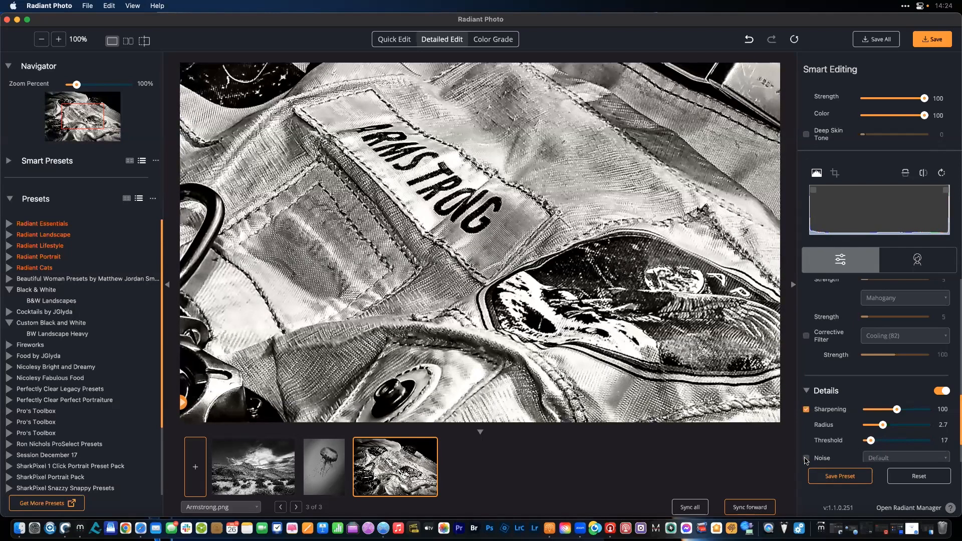
scroll(806, 454, down, 3)
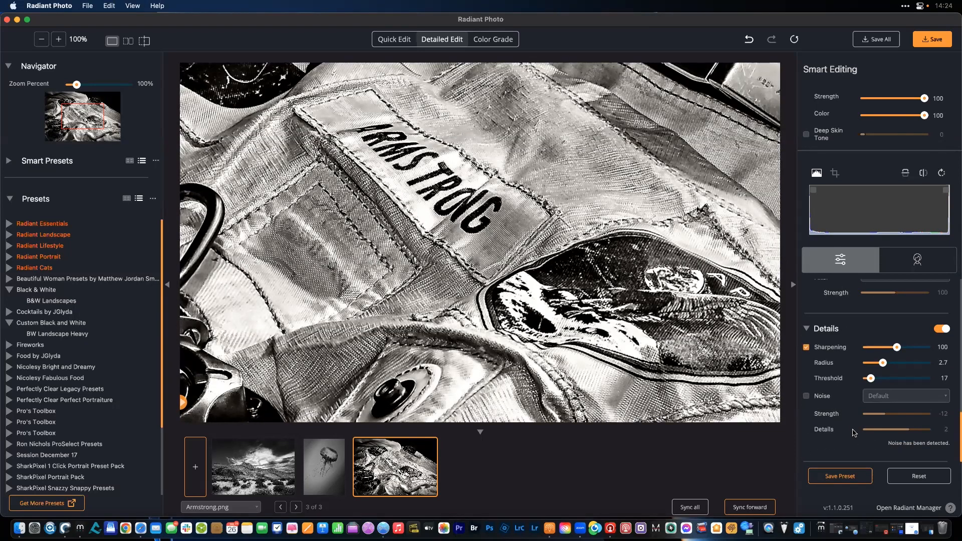
click(807, 396)
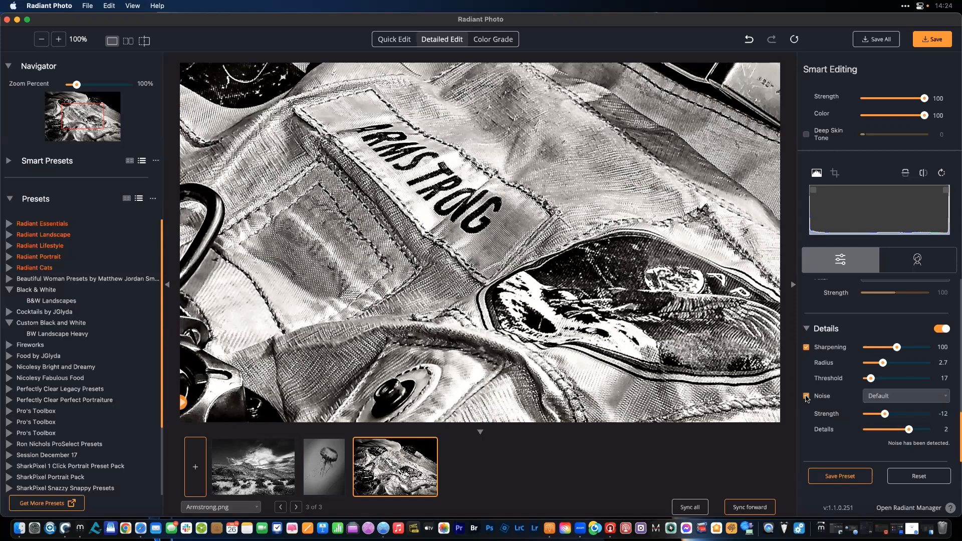
drag(878, 417, 924, 434)
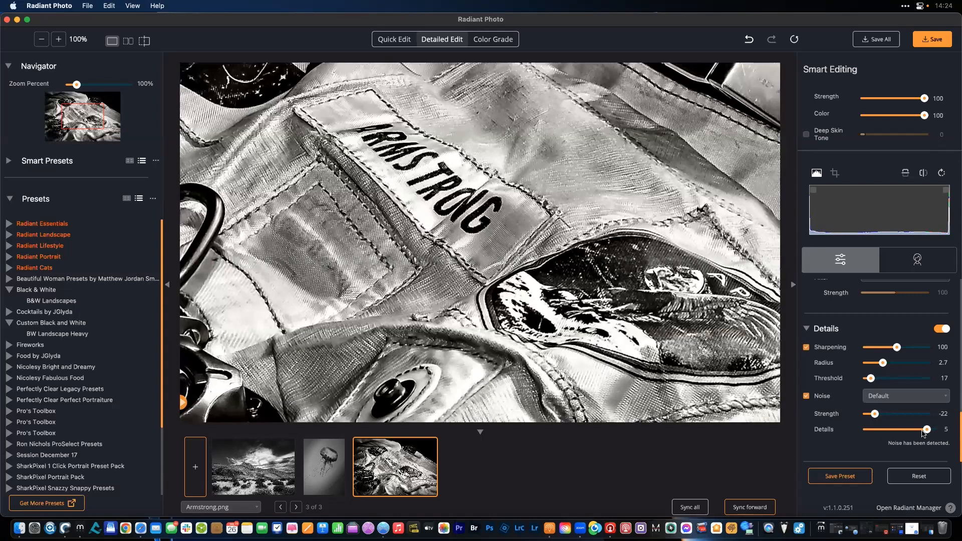
- Examine the detail around the metal connector at 100% zoom and return to Color Grade
click(540, 278)
drag(324, 302, 552, 197)
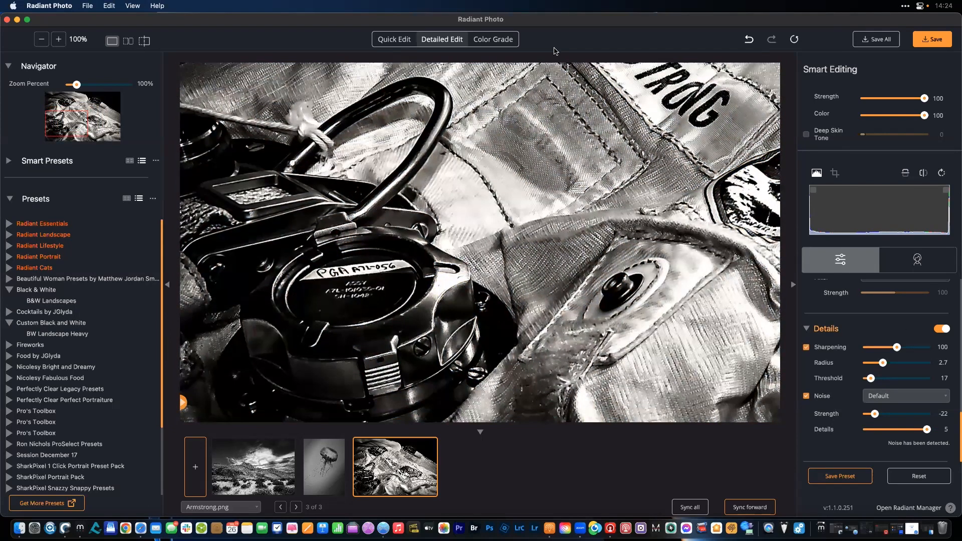
click(493, 40)
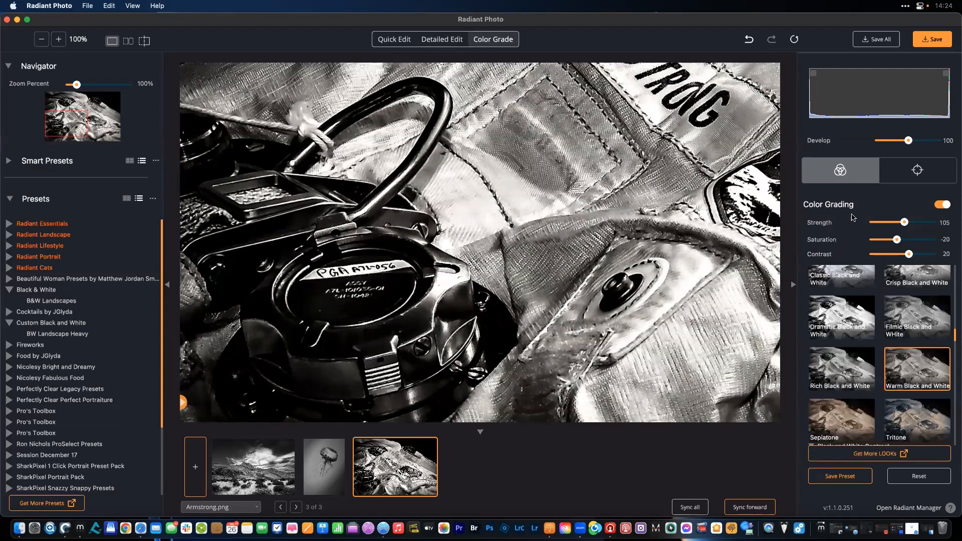
- Reshape the Graduated Filter around the suit to Shape 3 and Rotation 29°, using a hard Feather of 50 to reveal its edge
click(914, 176)
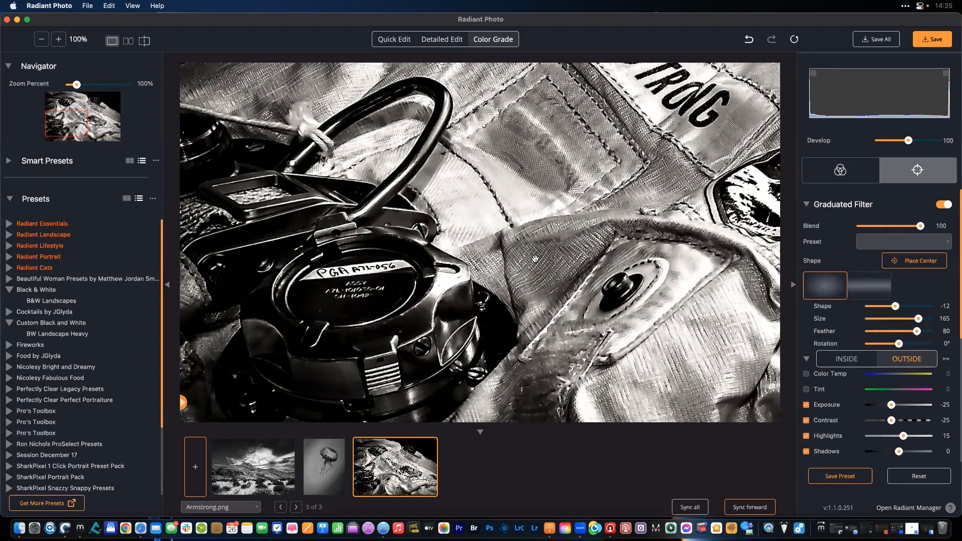
key(super+minus)
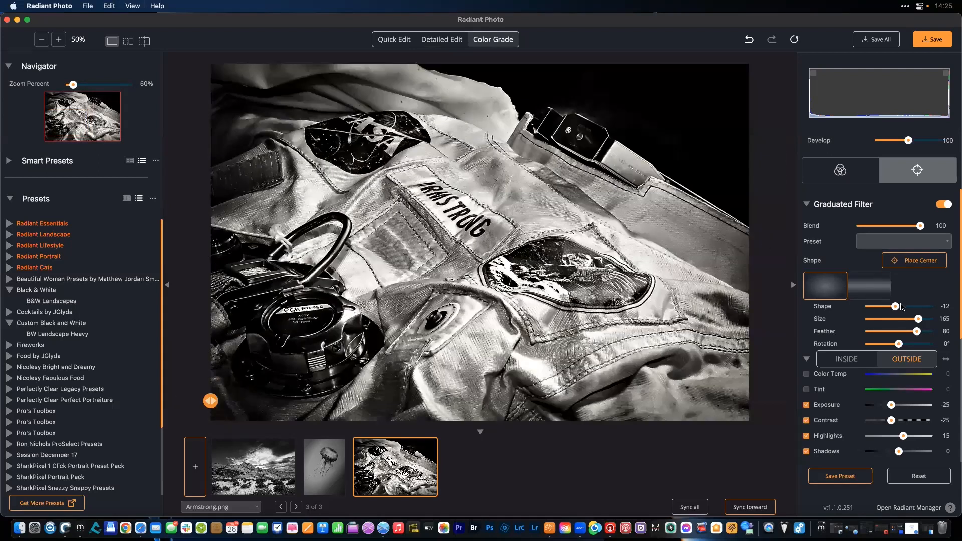
drag(895, 307, 893, 306)
click(385, 245)
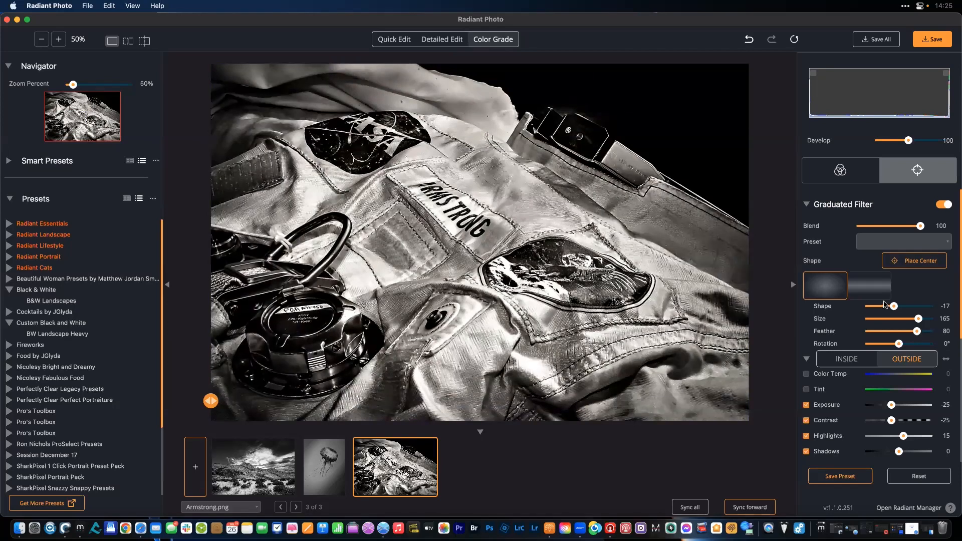
drag(893, 309, 839, 326)
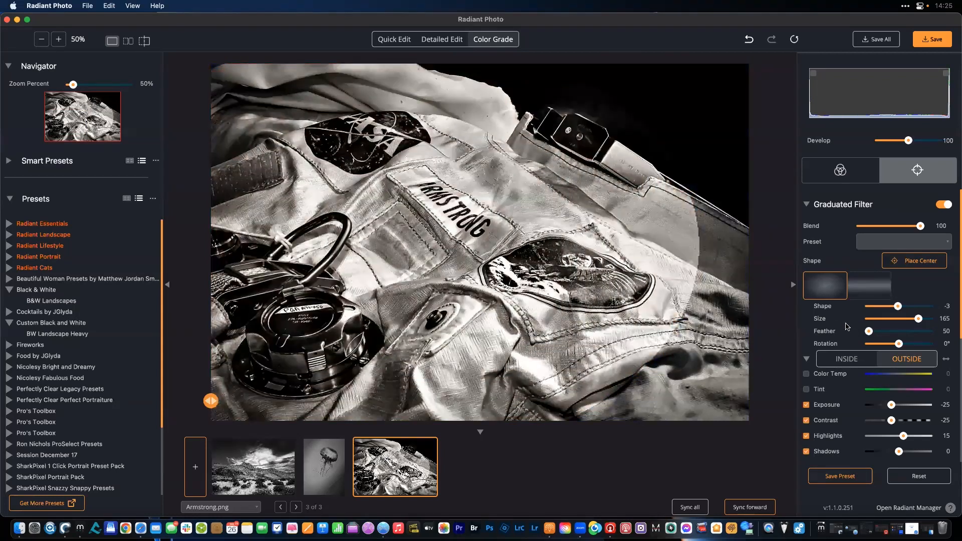
drag(895, 307, 900, 308)
drag(900, 345, 909, 346)
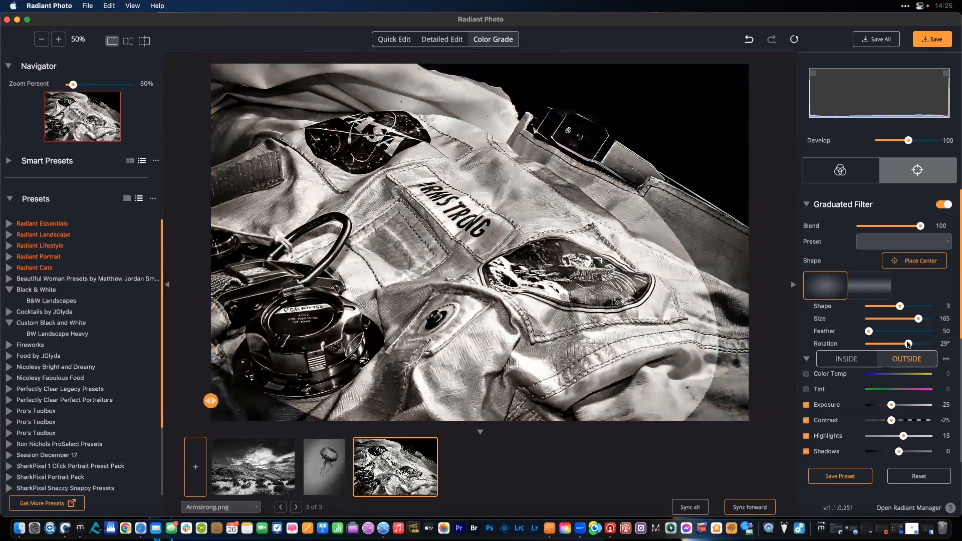
- Enlarge the Graduated Filter to Size 182 and soften its edge with a Feather of 97
drag(919, 320, 924, 322)
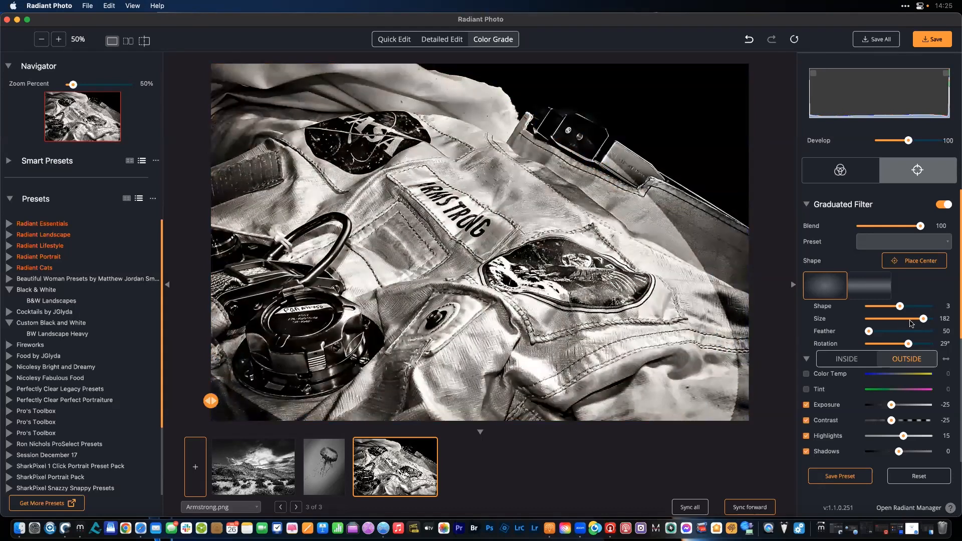
drag(871, 330, 927, 339)
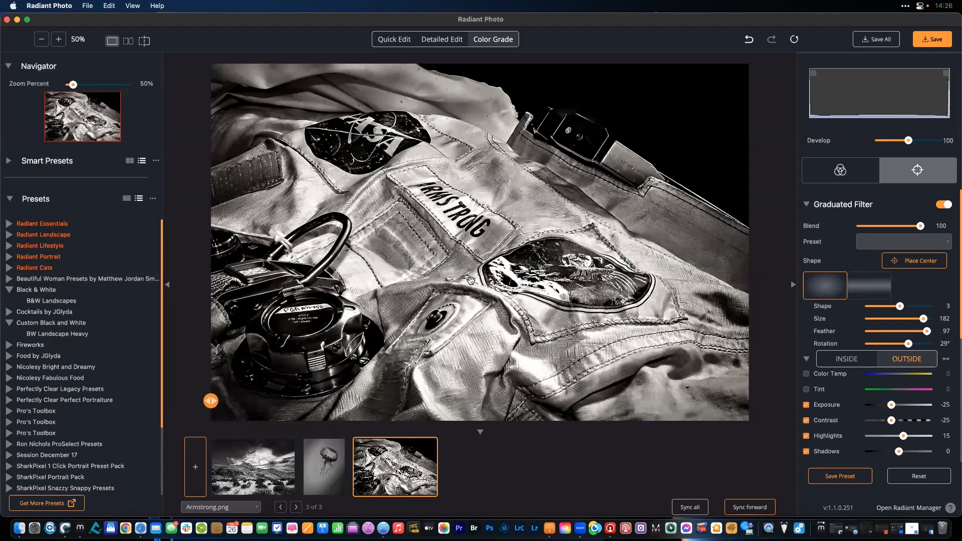
drag(909, 345, 908, 345)
- Expand the Finishing Tools in place of the Graduated Filter settings and show both shadow and highlight clipping warnings
click(808, 205)
click(806, 238)
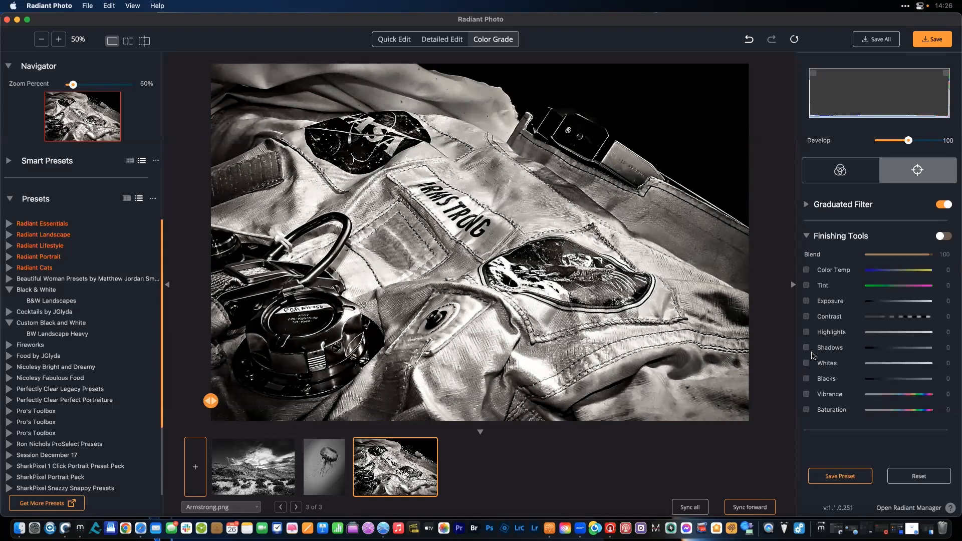
click(813, 73)
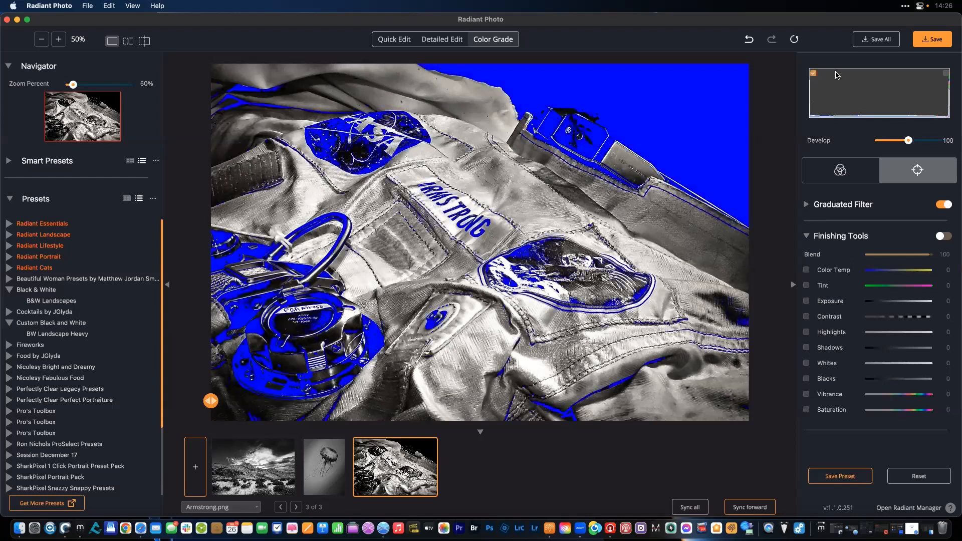
click(946, 73)
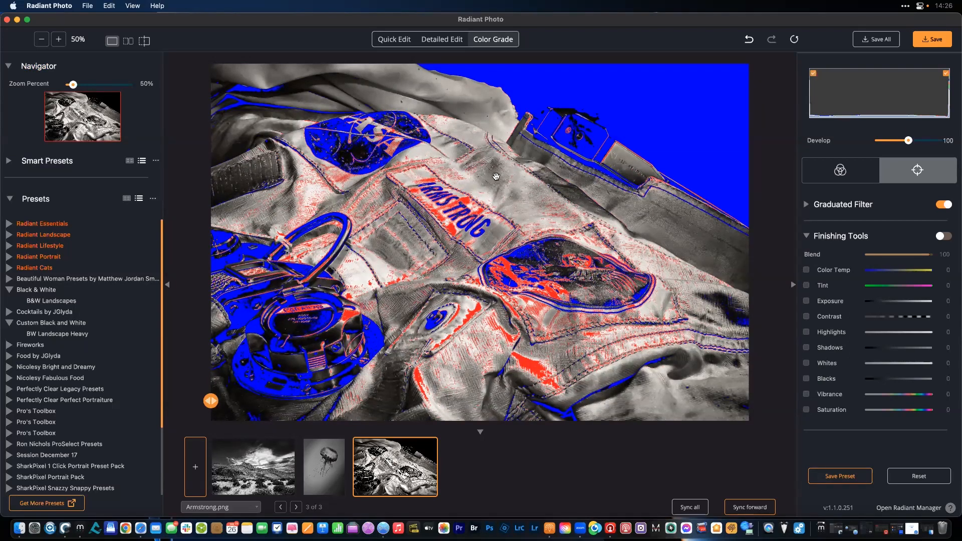
- Enable Whites in the Finishing Tools and lower it to -70 to reduce highlight clipping
click(807, 363)
click(895, 367)
drag(896, 367, 889, 366)
drag(881, 365, 878, 365)
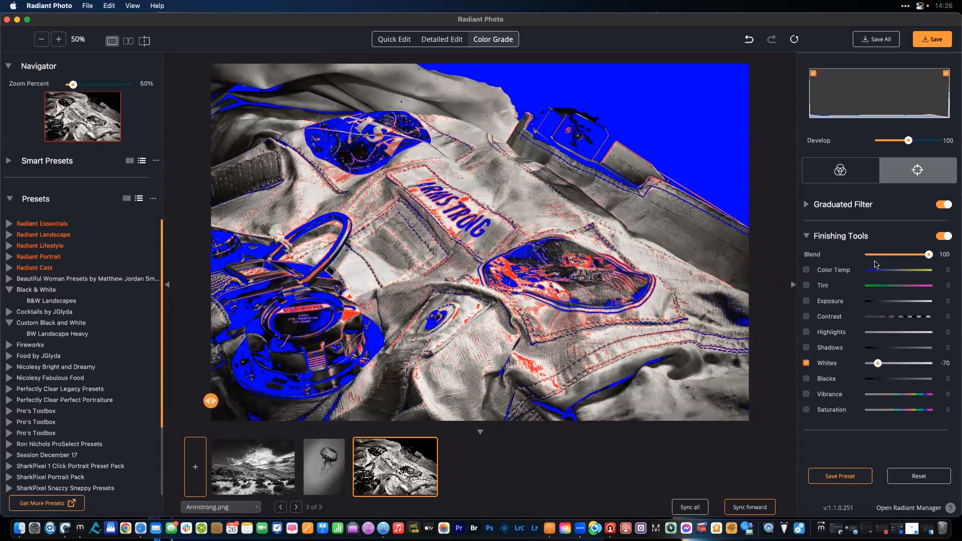
- In the Detailed Edit Tone settings, enable White Point at 97 and Black Point at 100
click(432, 40)
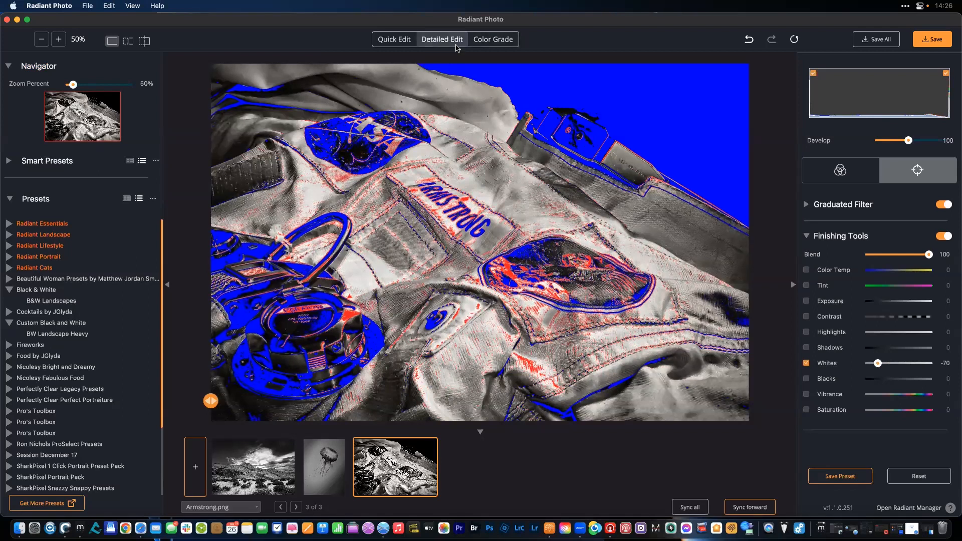
scroll(902, 311, up, 10)
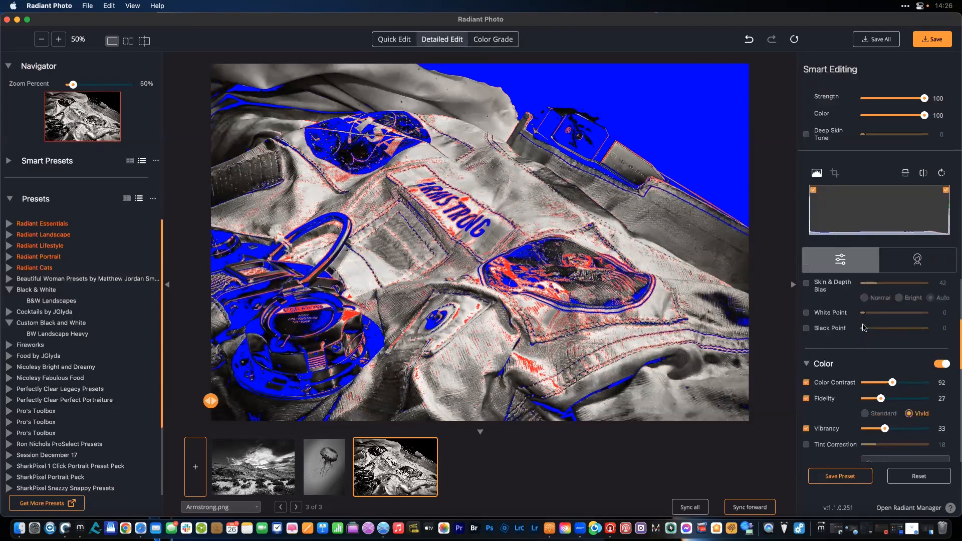
click(807, 343)
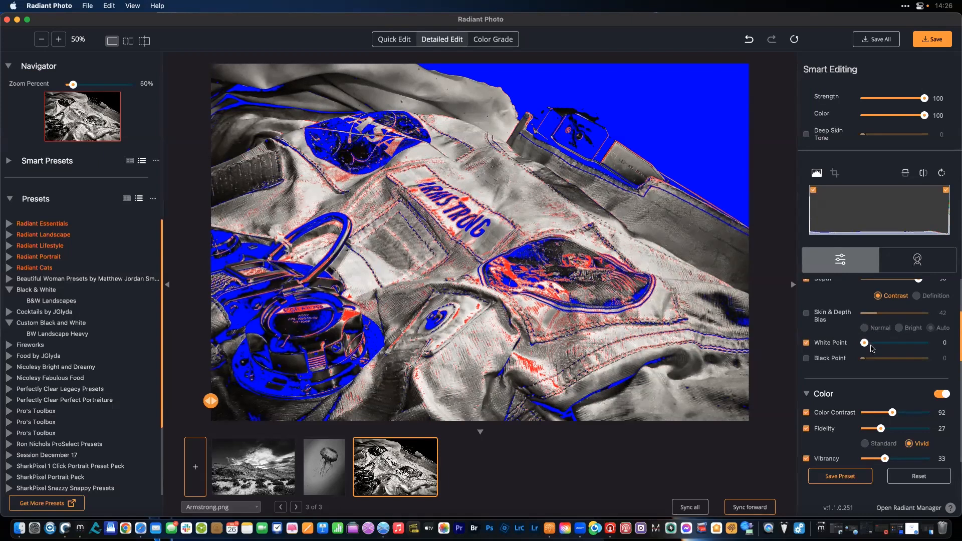
click(900, 343)
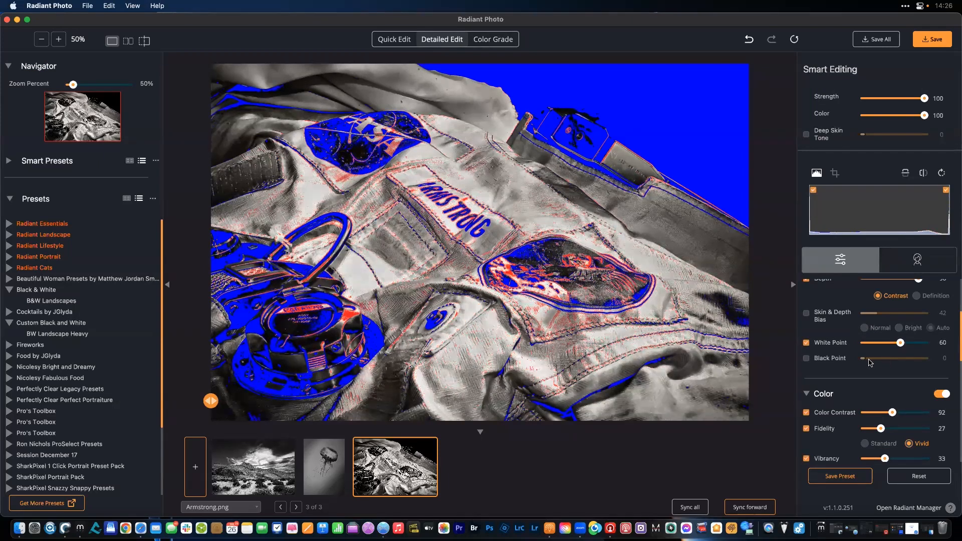
click(806, 359)
click(907, 358)
drag(907, 358, 931, 363)
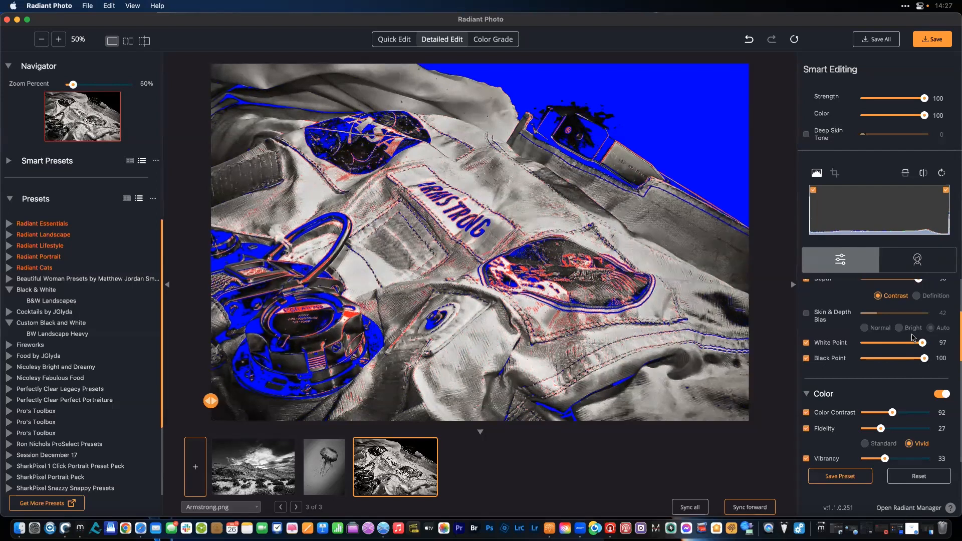
- Back in the Color Grade Finishing Tools, set Whites to -22, Highlights to -30, Shadows to 33 and Contrast to 22
click(495, 40)
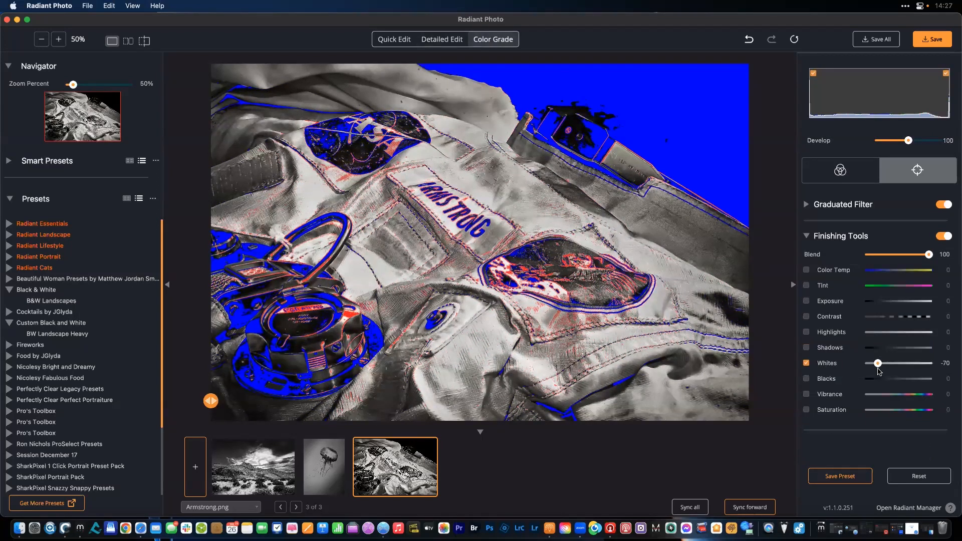
drag(878, 370, 882, 365)
click(825, 333)
drag(897, 332, 887, 334)
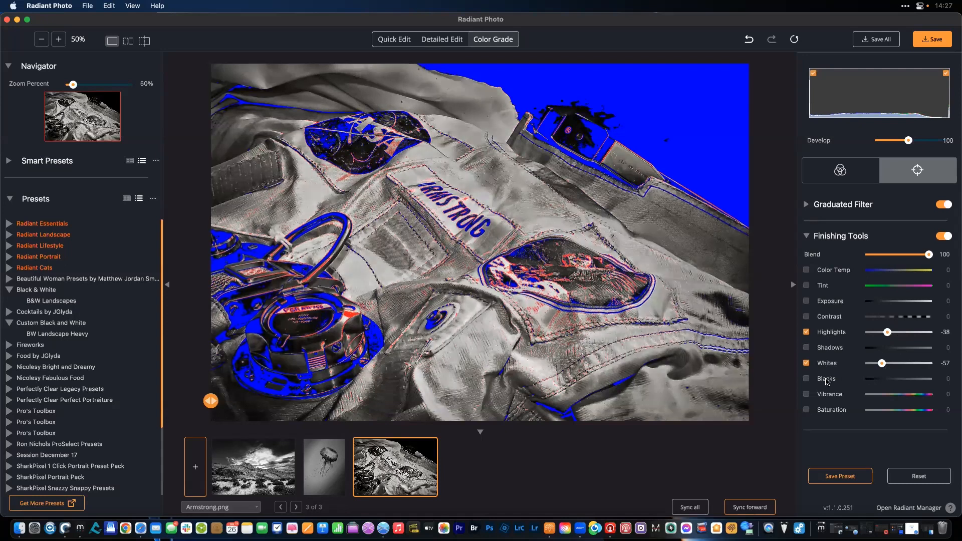
mouse_move(901, 348)
mouse_down()
mouse_move(909, 349)
mouse_move(894, 333)
mouse_move(883, 363)
mouse_move(892, 364)
mouse_up()
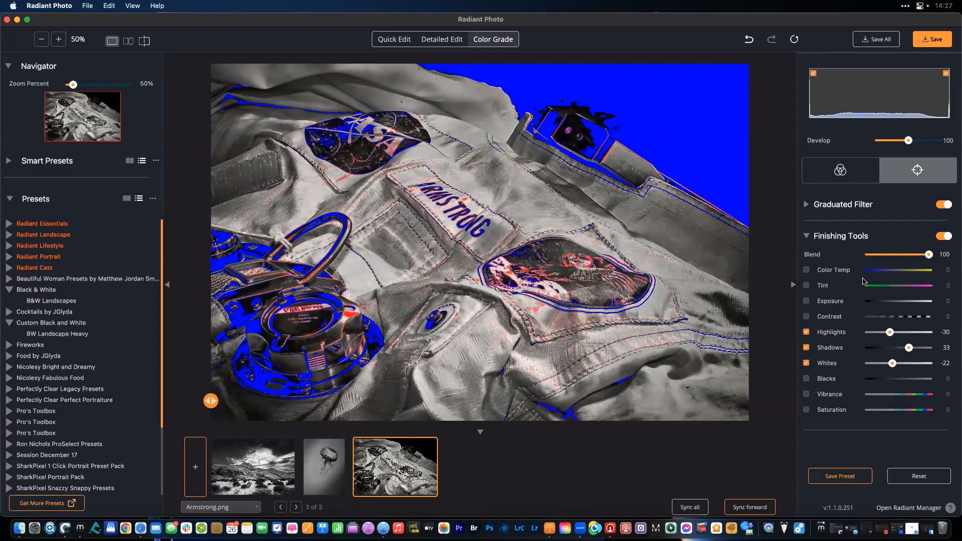
click(806, 317)
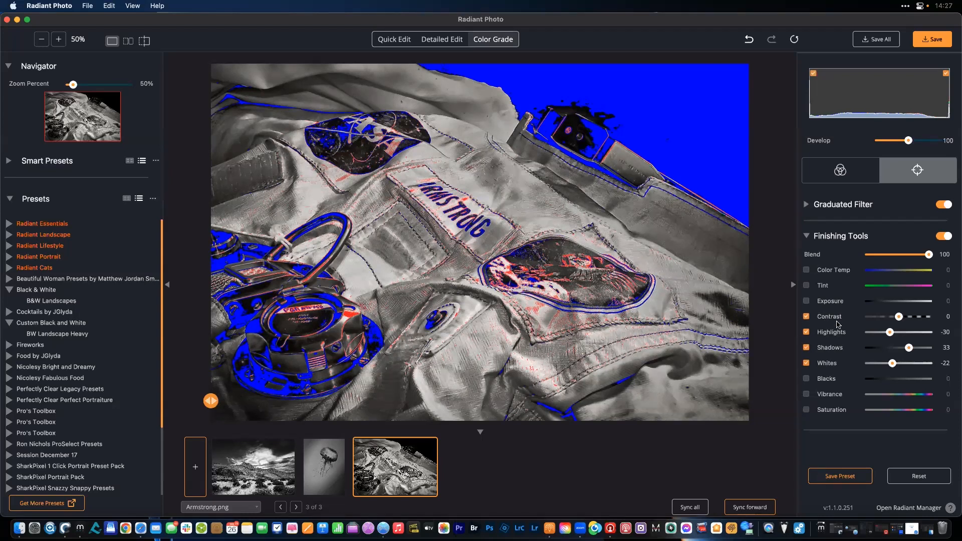
click(907, 317)
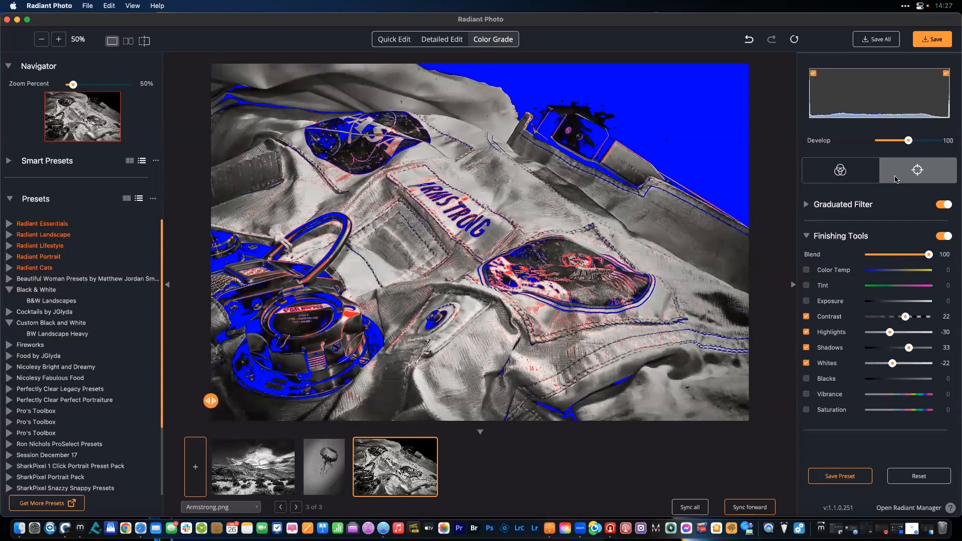
- Hide both clipping warnings and compare the finished spacesuit photo with the original
click(813, 73)
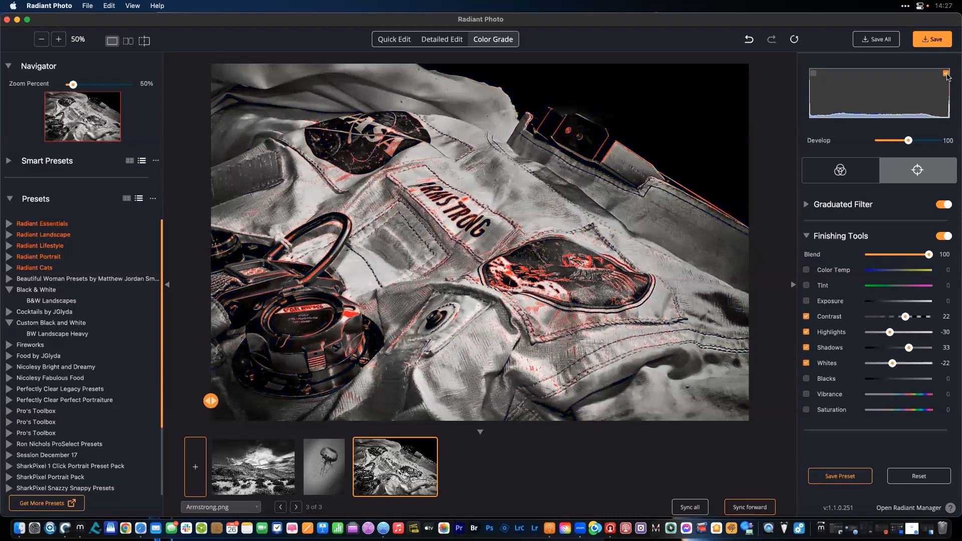
click(946, 74)
click(602, 259)
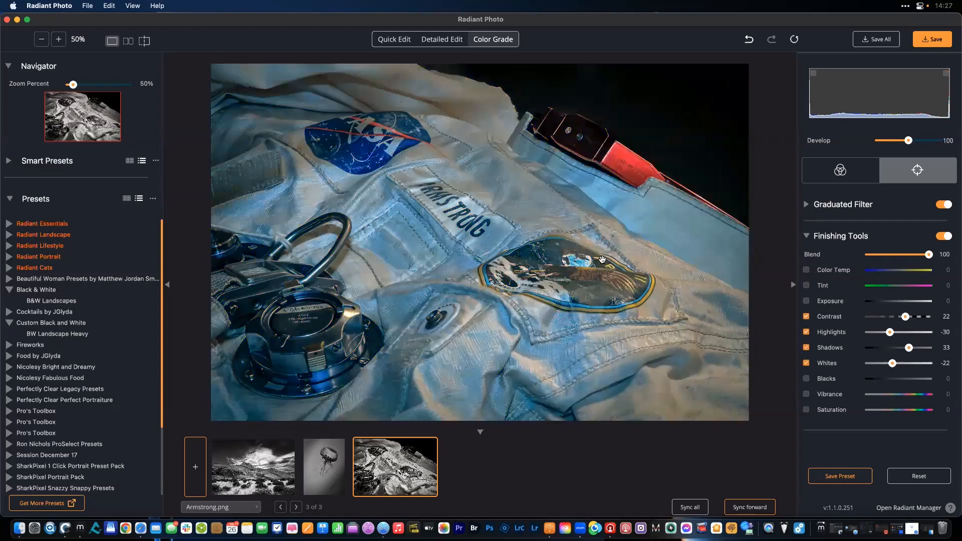
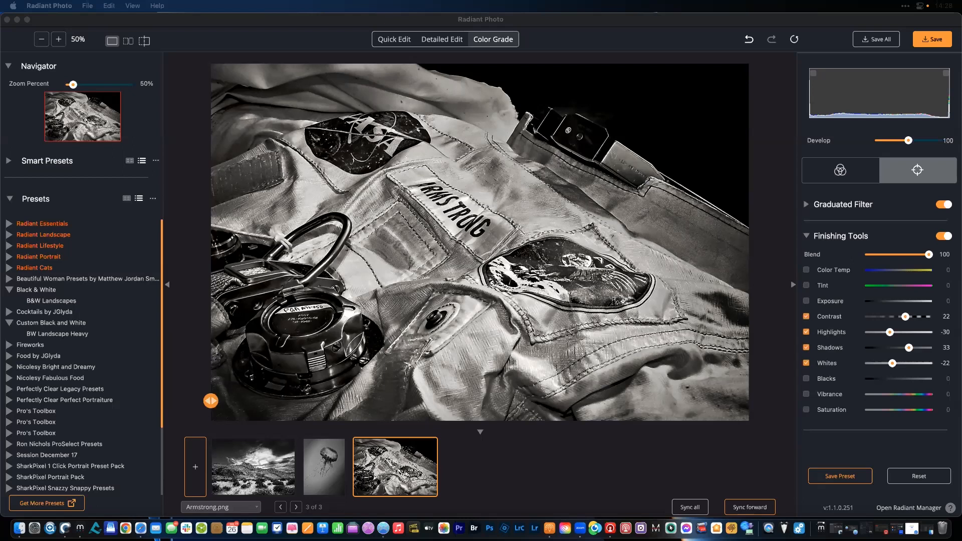
- Load the flamingo photo and the parrot photo 2_4_Lassos_Final.psd into the filmstrip, keeping only the parrot
drag(1, 40, 401, 213)
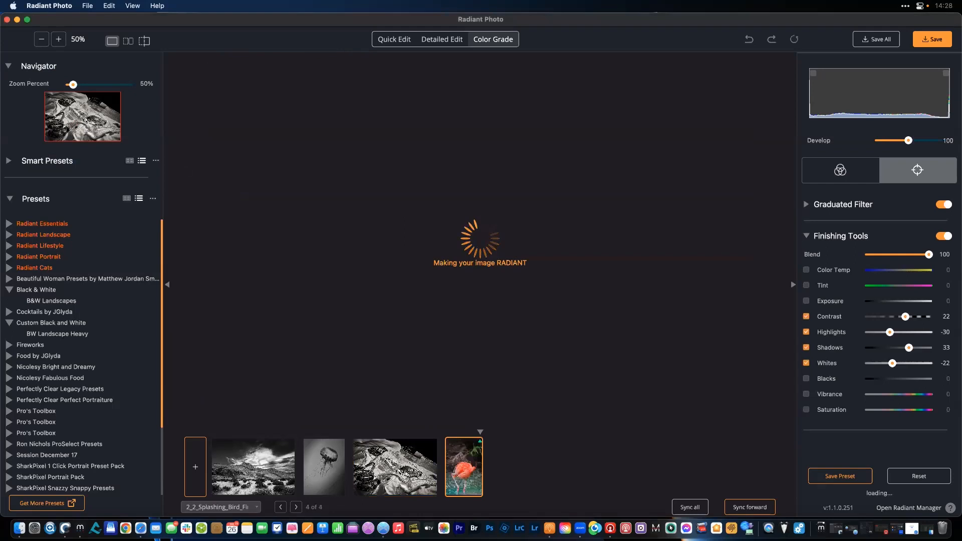
drag(200, 84, 491, 186)
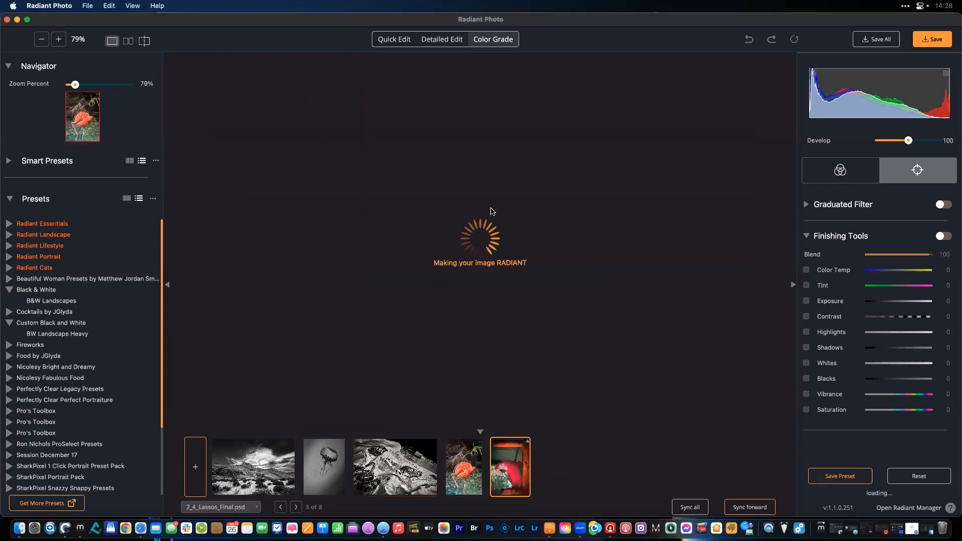
mouse_move(475, 476)
click(466, 445)
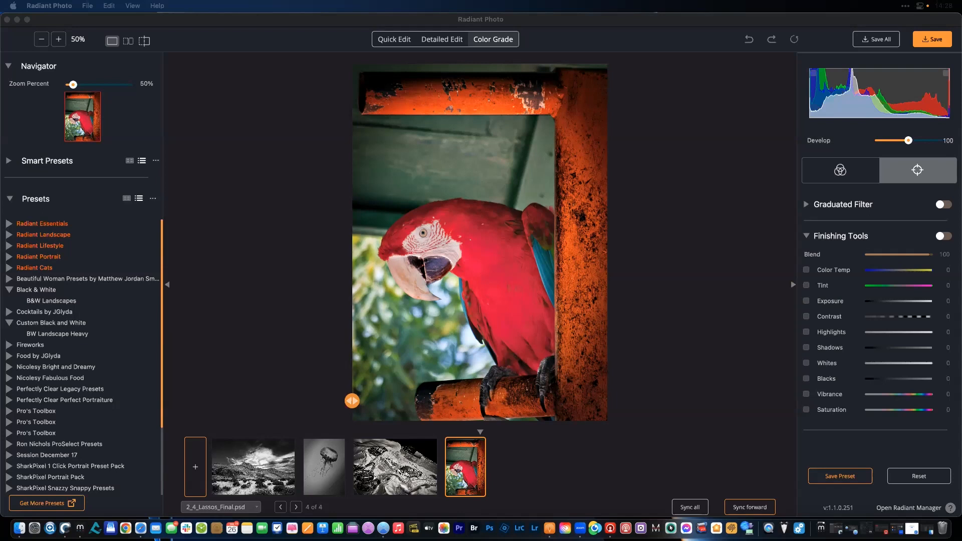
- Add the 7_2_Select_Subject portrait to the filmstrip and reselect the parrot photo for editing
drag(427, 175, 443, 206)
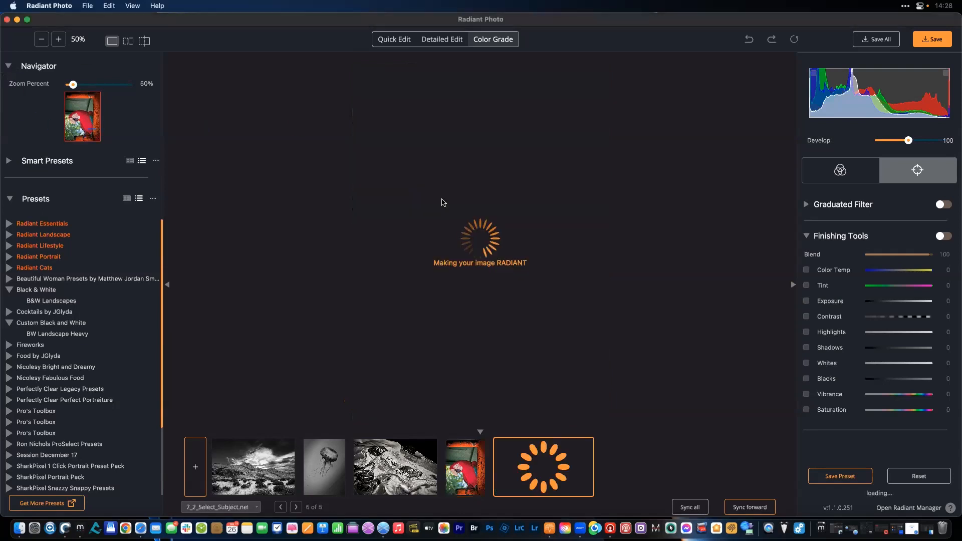
click(467, 475)
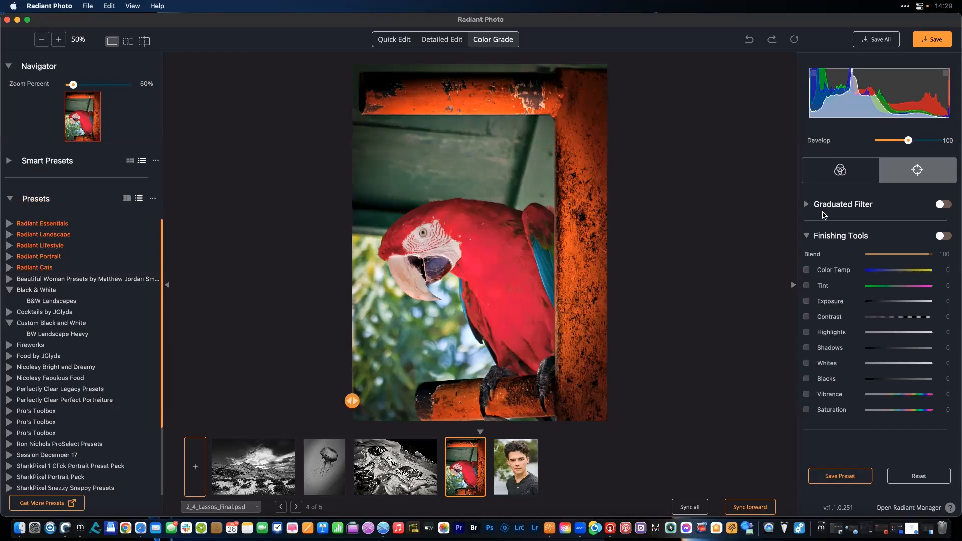
- In the parrot photo's Detailed Edit, turn off the Tone adjustments and reduce Smart Editing Strength and Color to 0
click(846, 173)
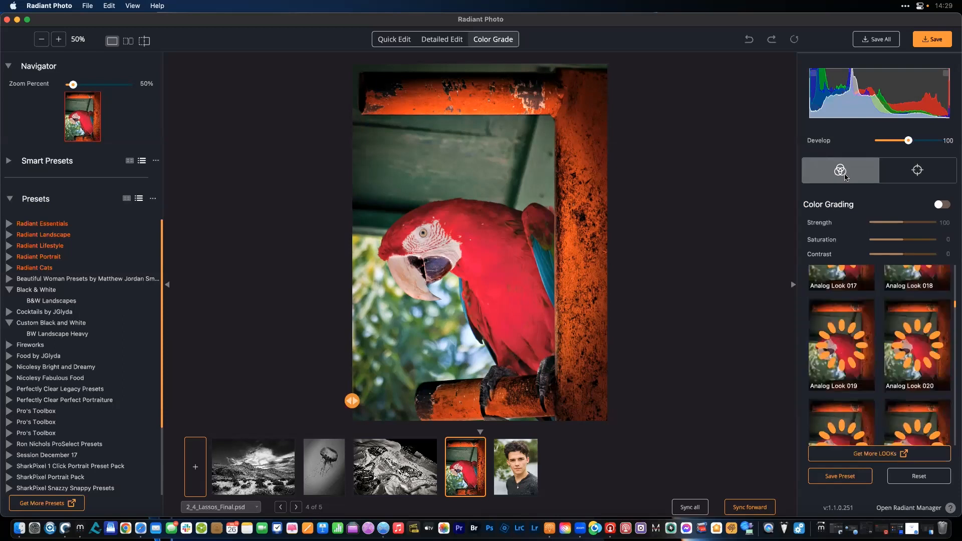
scroll(873, 372, down, 3)
scroll(872, 372, up, 10)
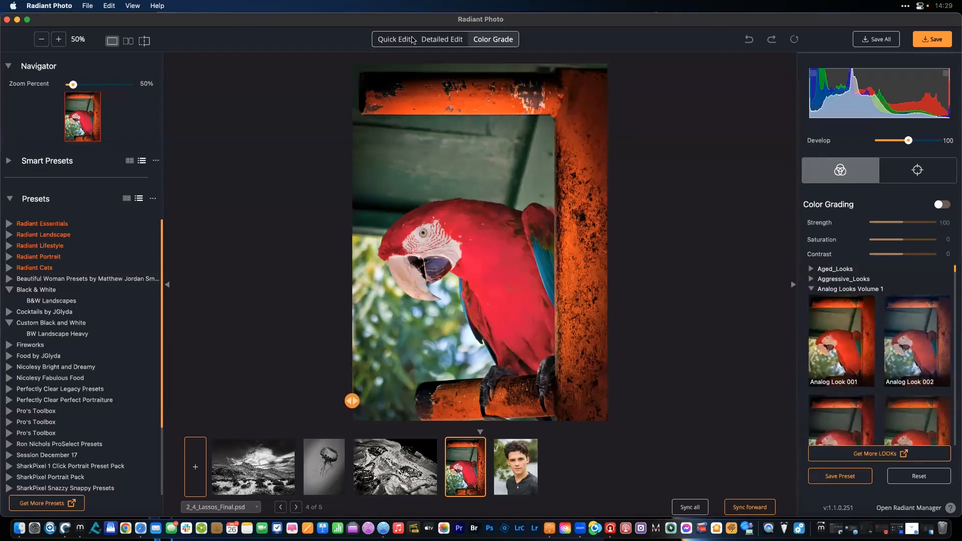
click(443, 40)
scroll(878, 331, up, 3)
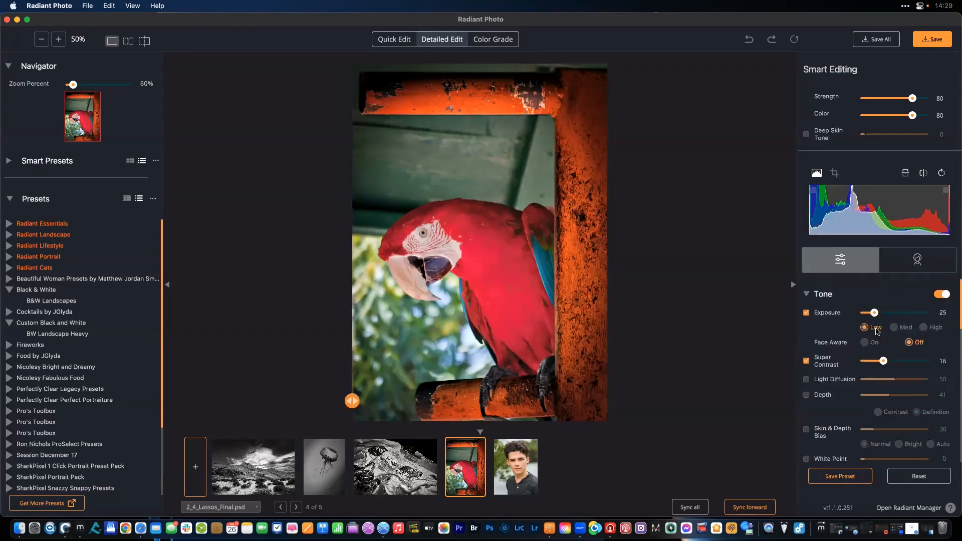
click(942, 294)
drag(913, 98, 826, 115)
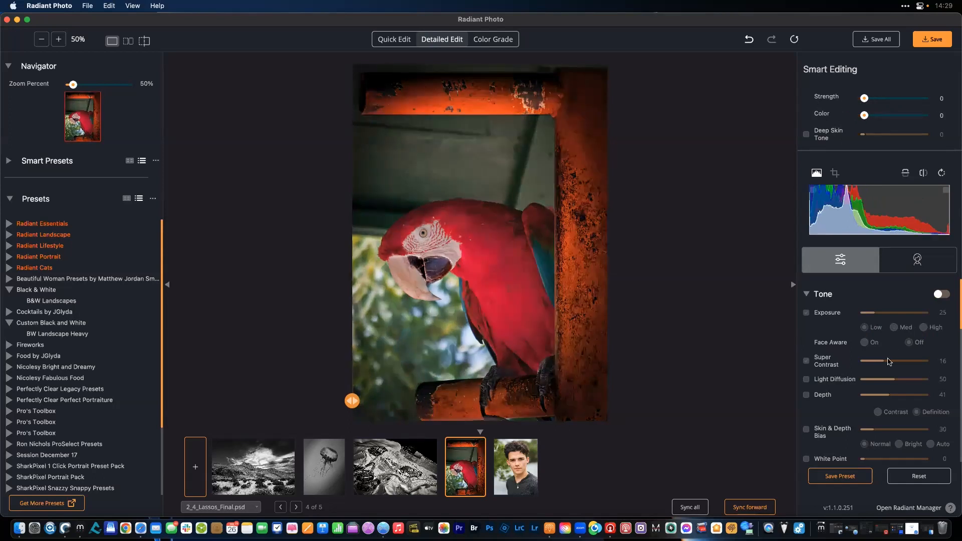
- Collapse the Tone and Color groups and turn off the parrot photo's Color adjustments
click(807, 294)
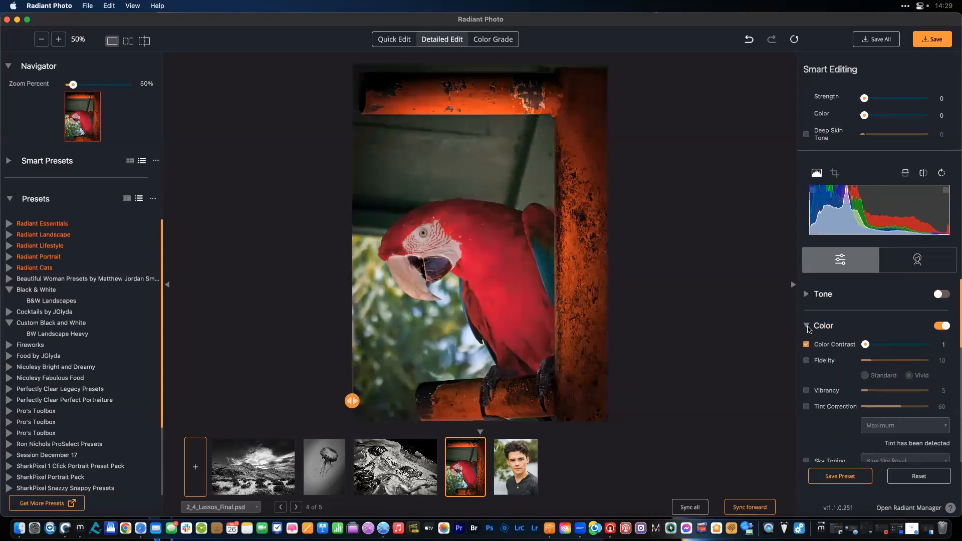
click(806, 326)
click(936, 326)
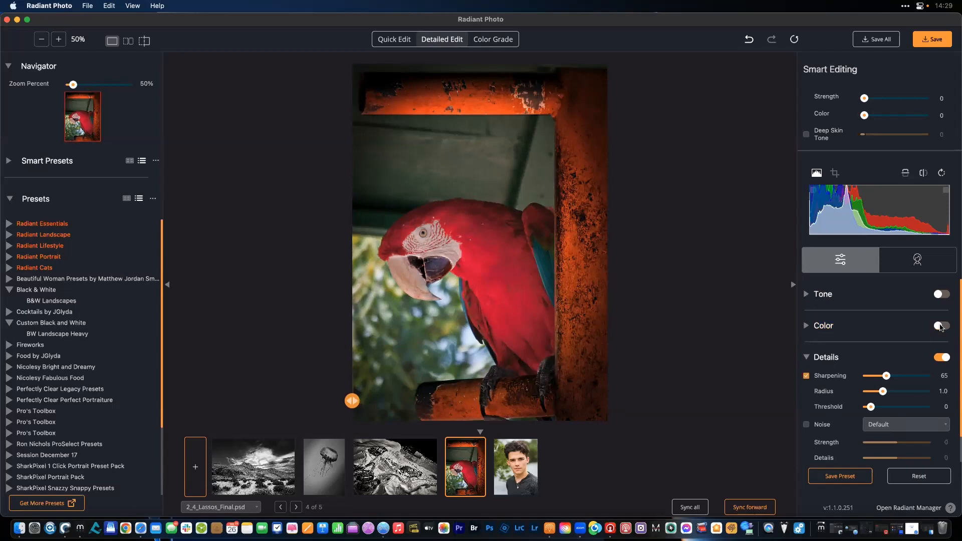
- Turn off and collapse the Details adjustments, and set Smart Editing Strength to 18 and Color to 93
click(942, 356)
click(807, 357)
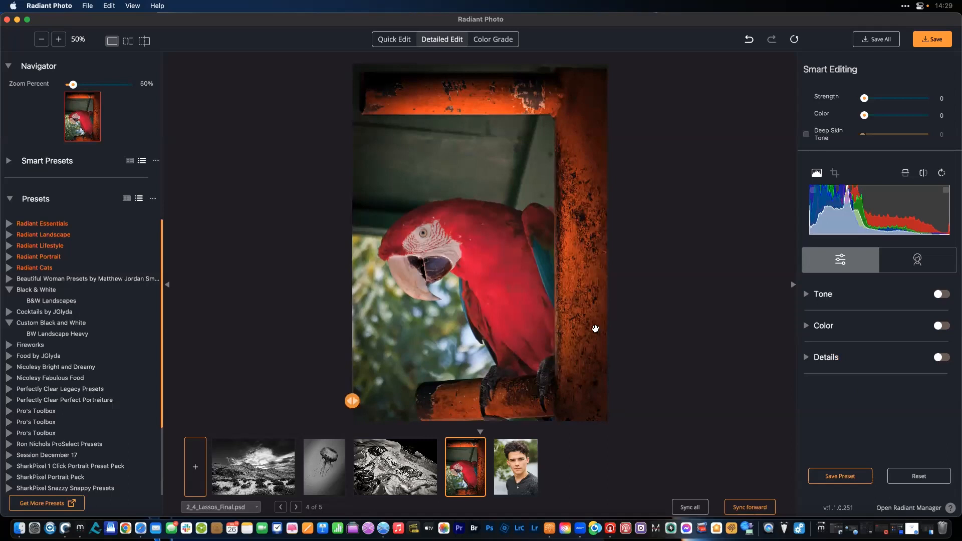
drag(864, 99, 932, 102)
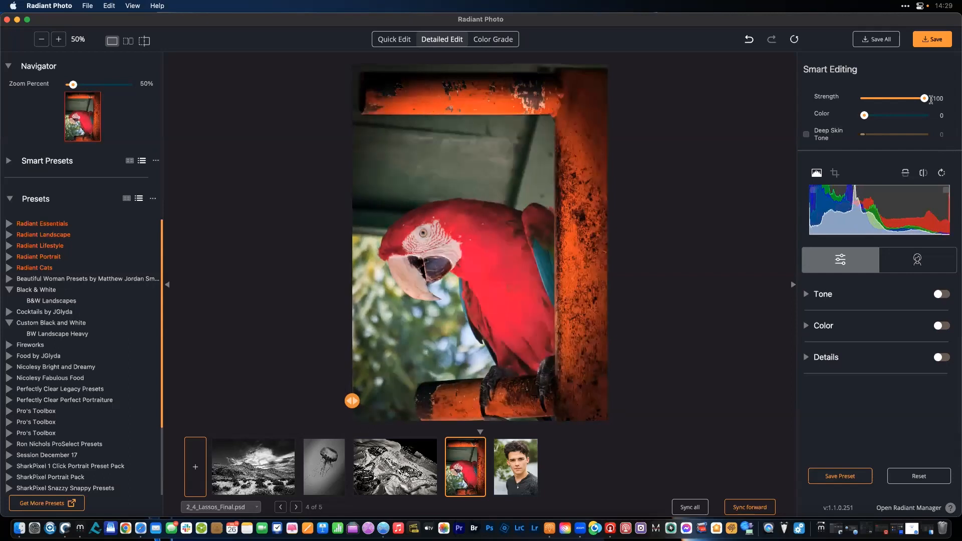
click(562, 194)
click(562, 193)
drag(925, 98, 873, 98)
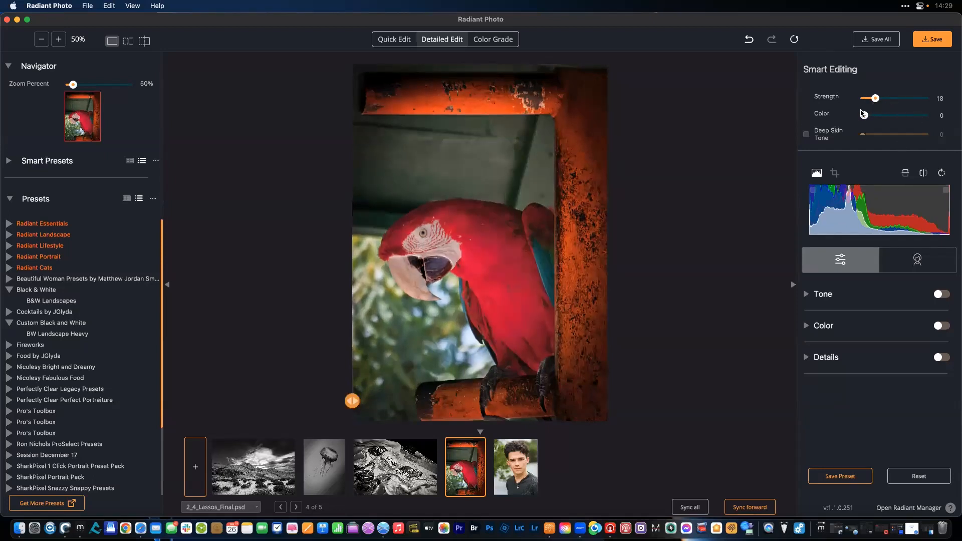
drag(864, 115, 921, 116)
- In the parrot photo's Tone adjustments, set Depth to 100 with Definition, comparing the photo with Depth off and on
click(807, 296)
scroll(820, 300, down, 2)
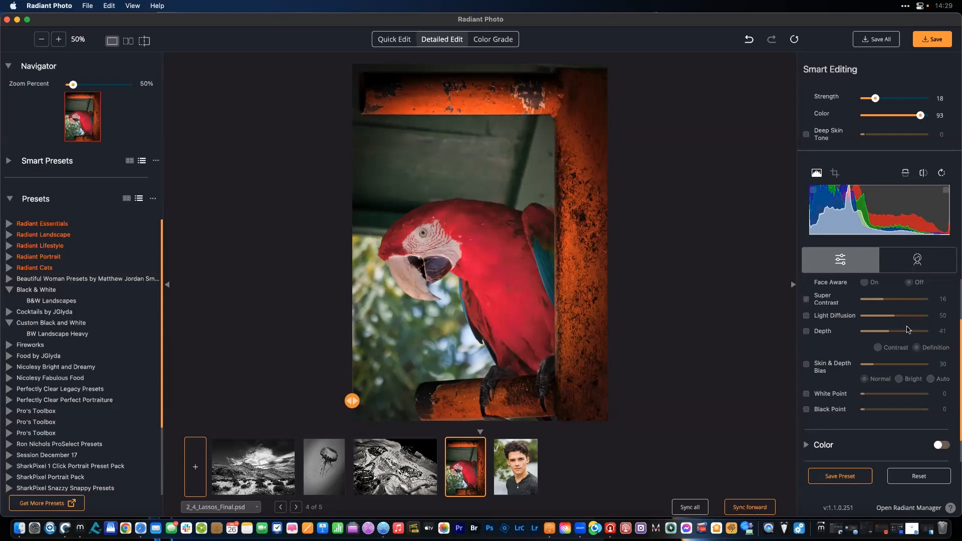
drag(911, 331, 927, 332)
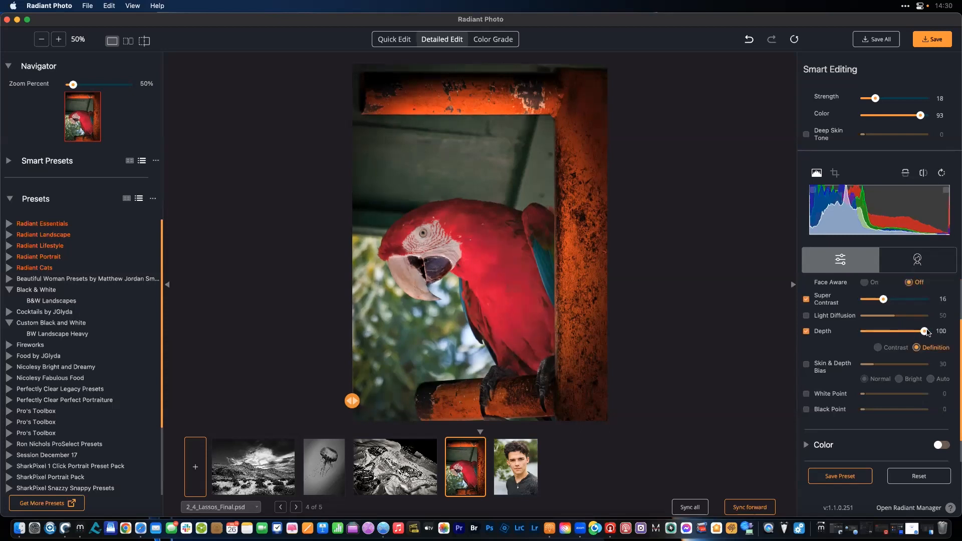
click(807, 332)
click(807, 331)
click(807, 331)
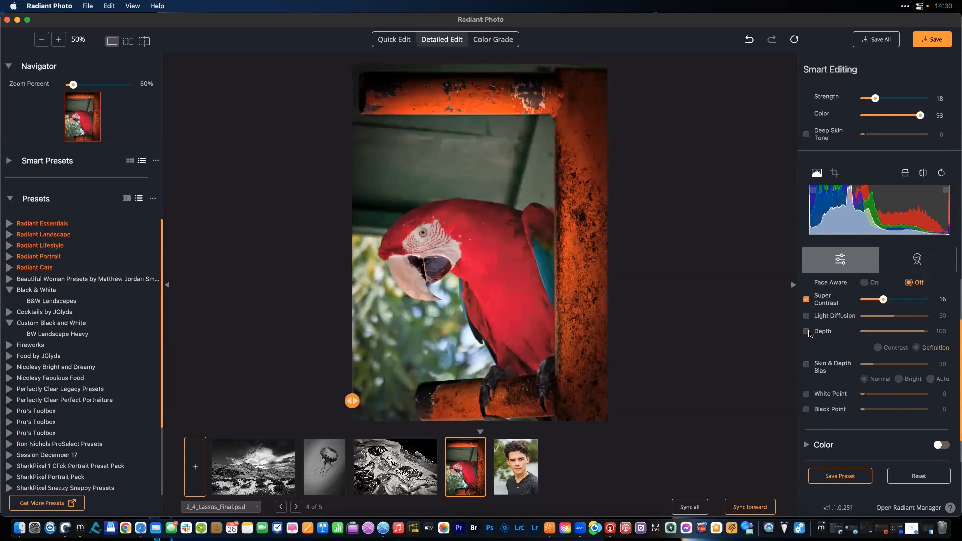
click(807, 331)
click(806, 332)
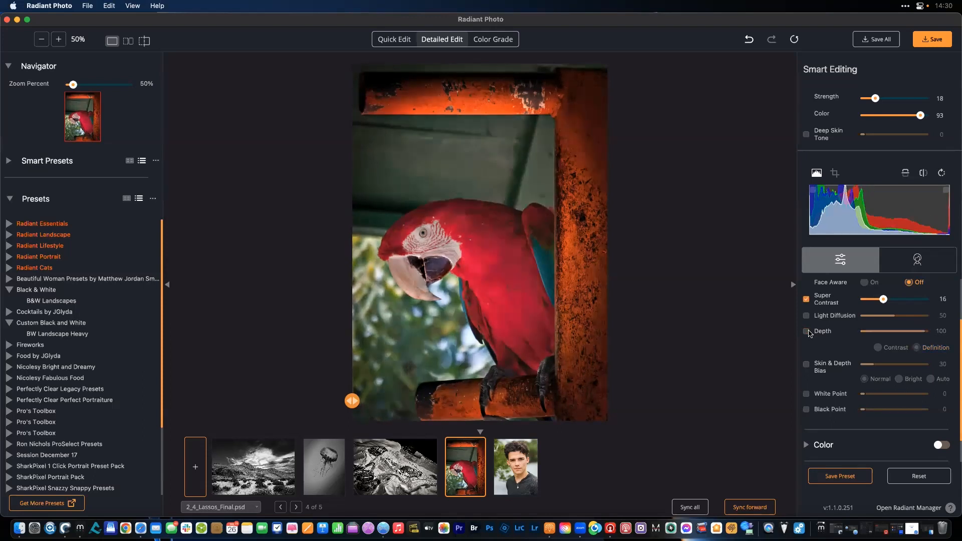
click(806, 331)
click(807, 332)
click(807, 331)
- Set Skin & Depth Bias to 200, keeping Normal after comparing it with Bright and Auto, and raise White Point to 73
click(807, 365)
drag(877, 368, 927, 366)
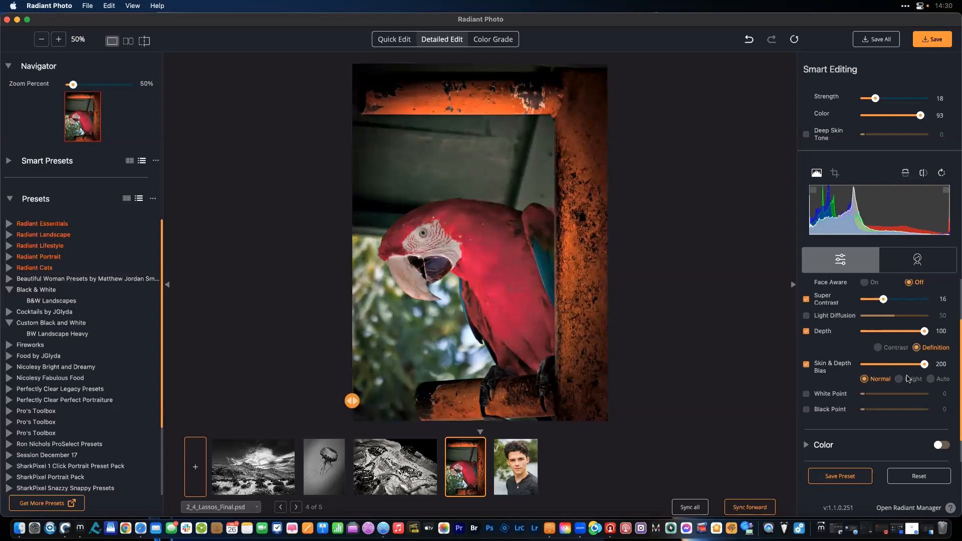
click(900, 380)
click(933, 380)
click(866, 380)
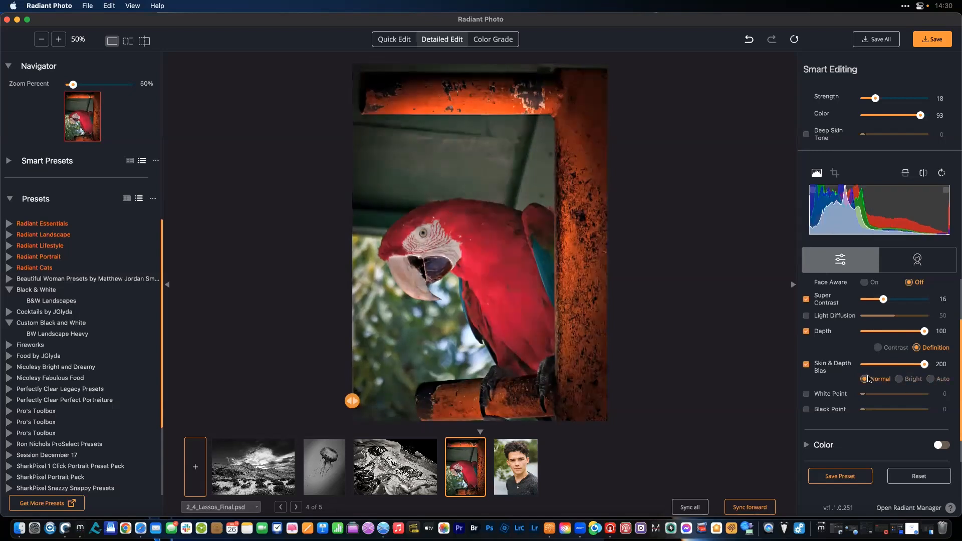
click(931, 380)
click(865, 379)
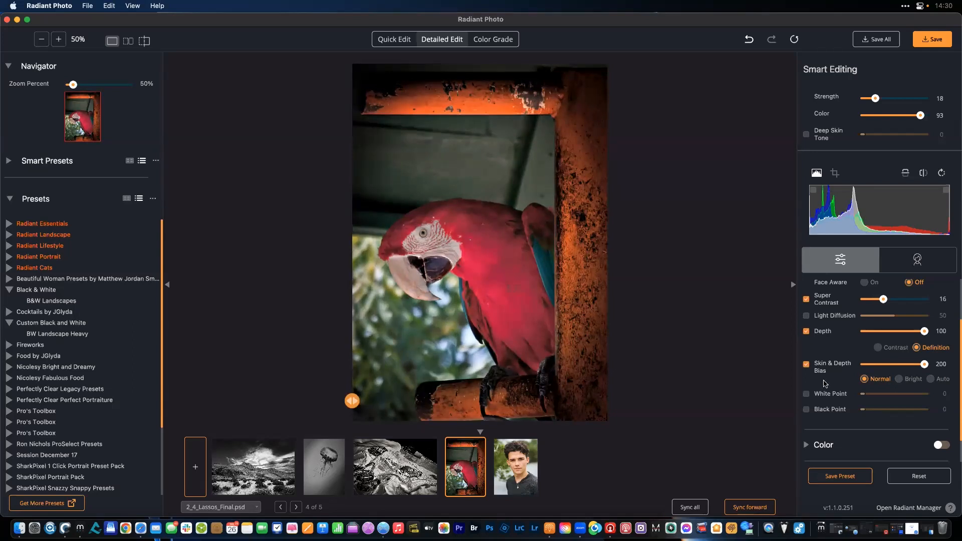
click(906, 394)
drag(907, 394, 910, 394)
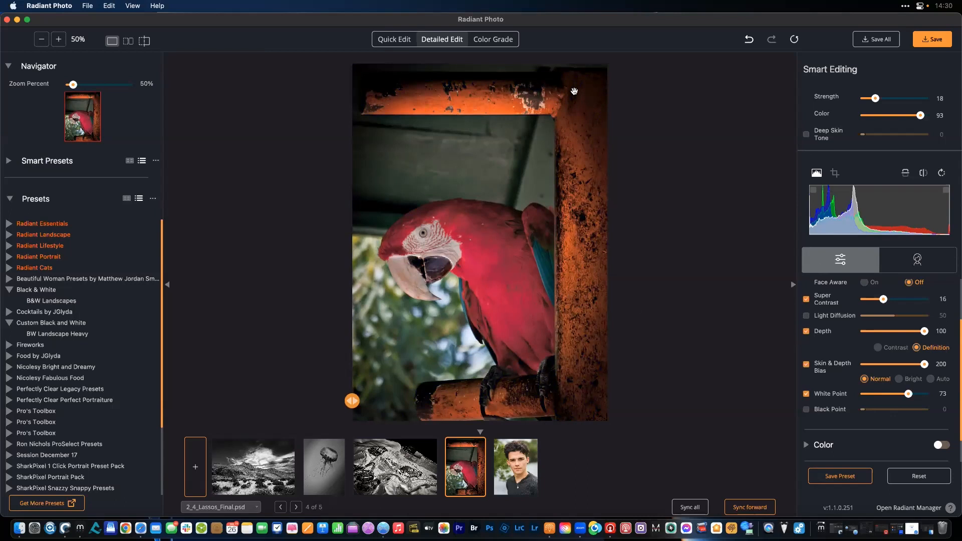
- Switch the parrot photo to Color Grade and collapse the Analog Looks groups
click(494, 40)
scroll(895, 321, down, 2)
scroll(894, 321, up, 2)
click(810, 289)
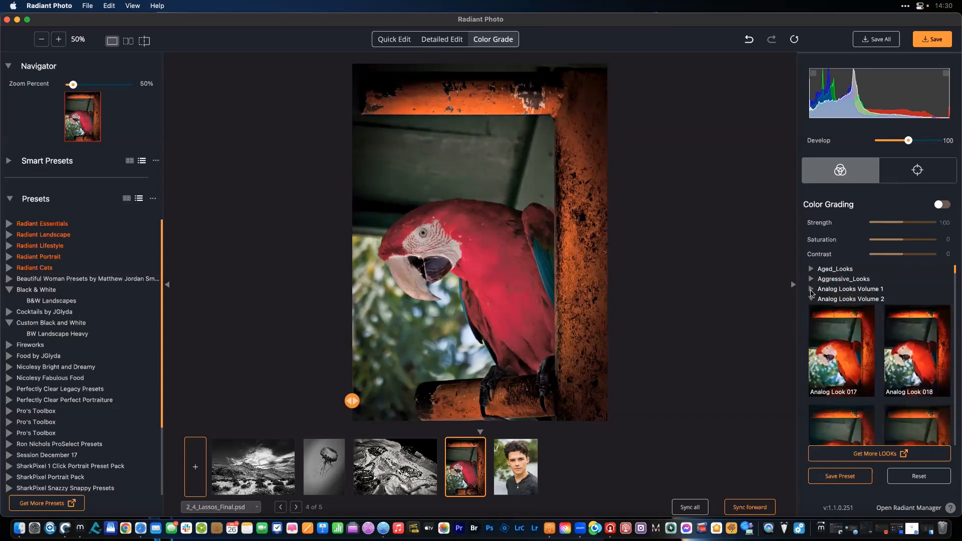
click(812, 299)
- Try the BW Contrast 05, 06, 07 and 08 looks on the parrot photo
scroll(814, 308, down, 1)
scroll(815, 312, down, 2)
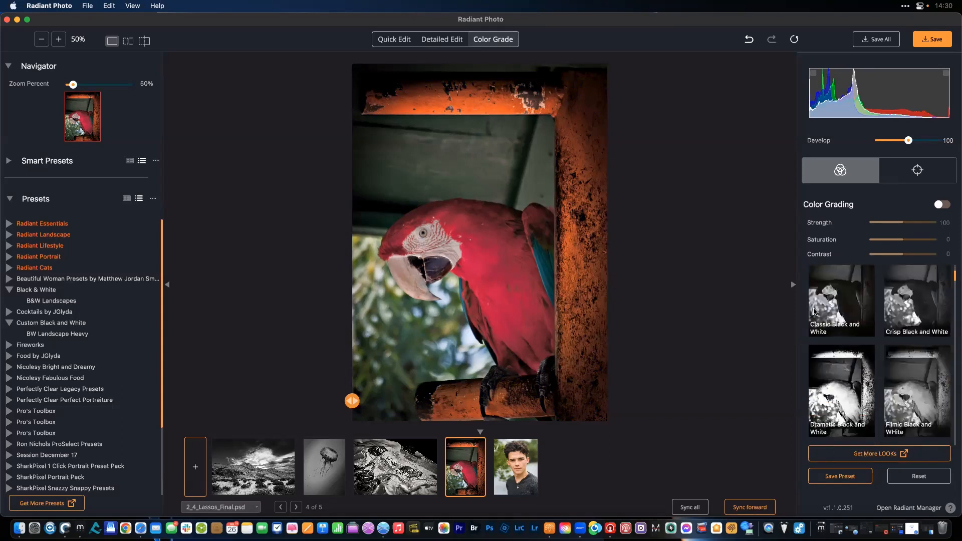
scroll(891, 348, down, 6)
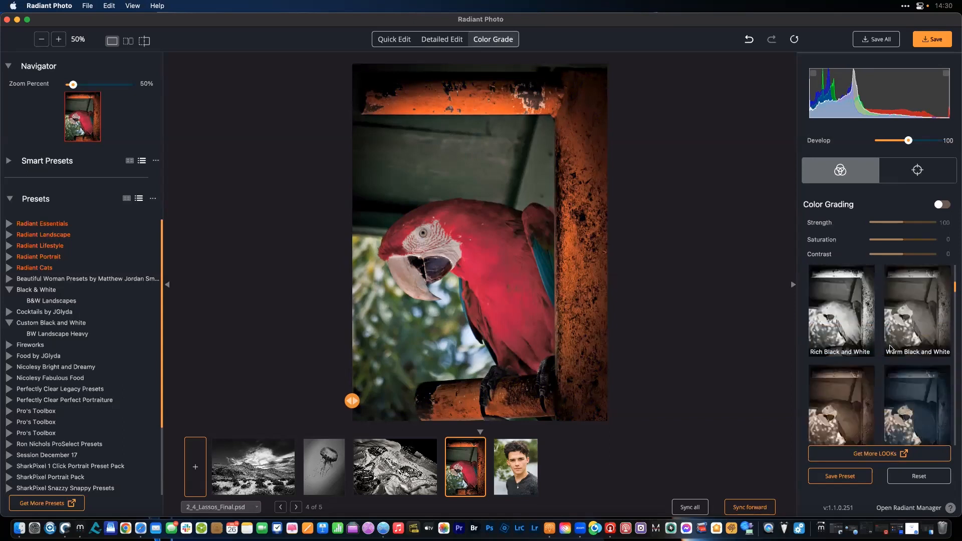
scroll(891, 349, down, 4)
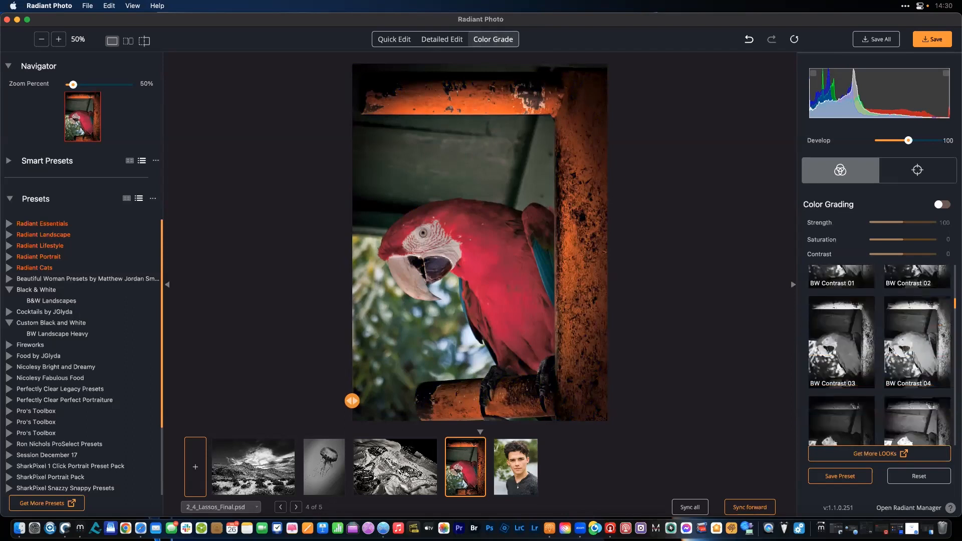
click(850, 377)
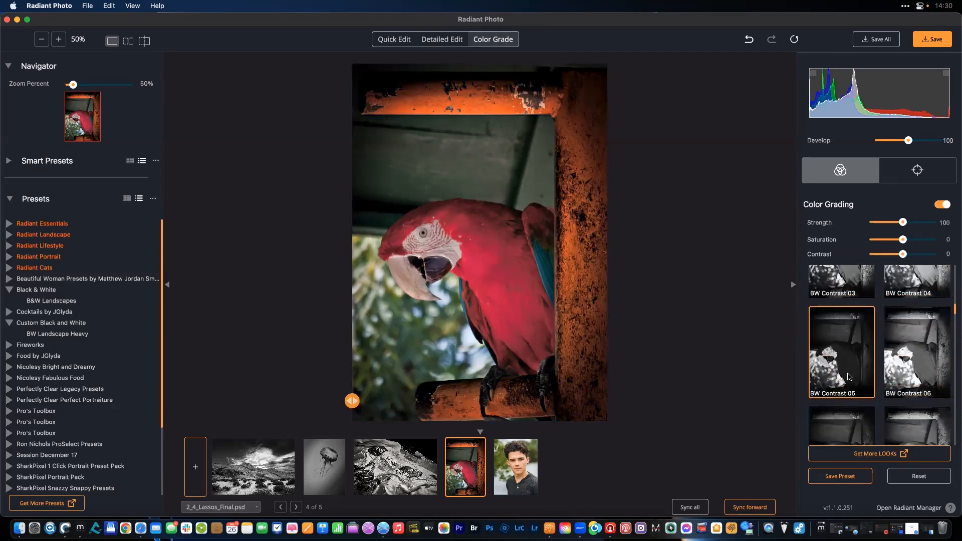
click(911, 364)
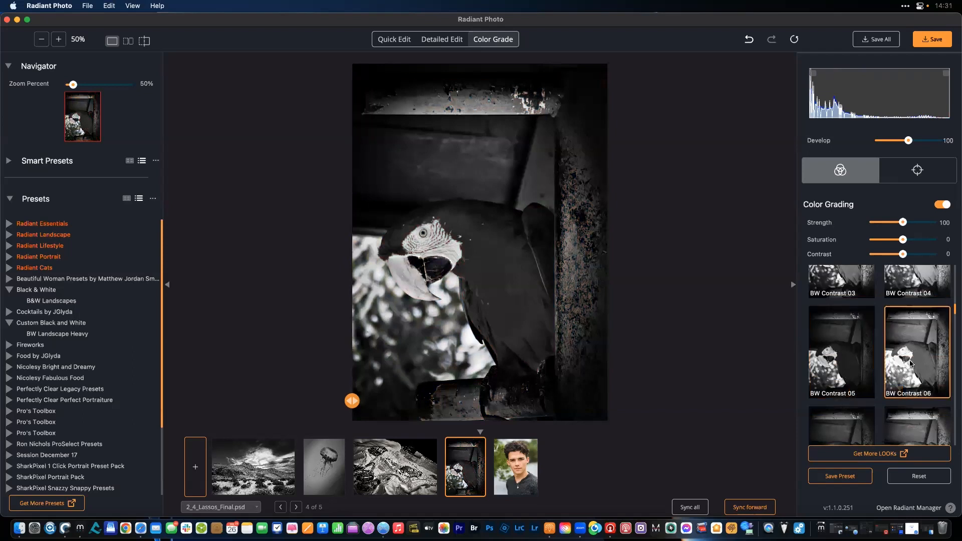
scroll(911, 365, down, 2)
click(850, 387)
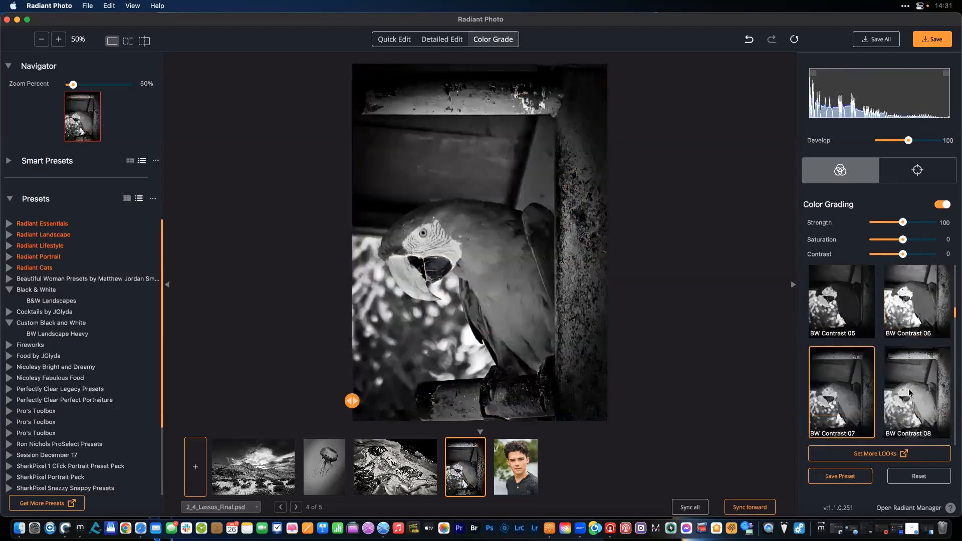
click(910, 393)
- Apply the BW Contrast 07 look and set its Saturation to 56 and Contrast to -8
click(850, 399)
click(545, 289)
mouse_move(910, 243)
mouse_down()
mouse_move(920, 241)
mouse_move(916, 254)
mouse_move(899, 251)
mouse_up()
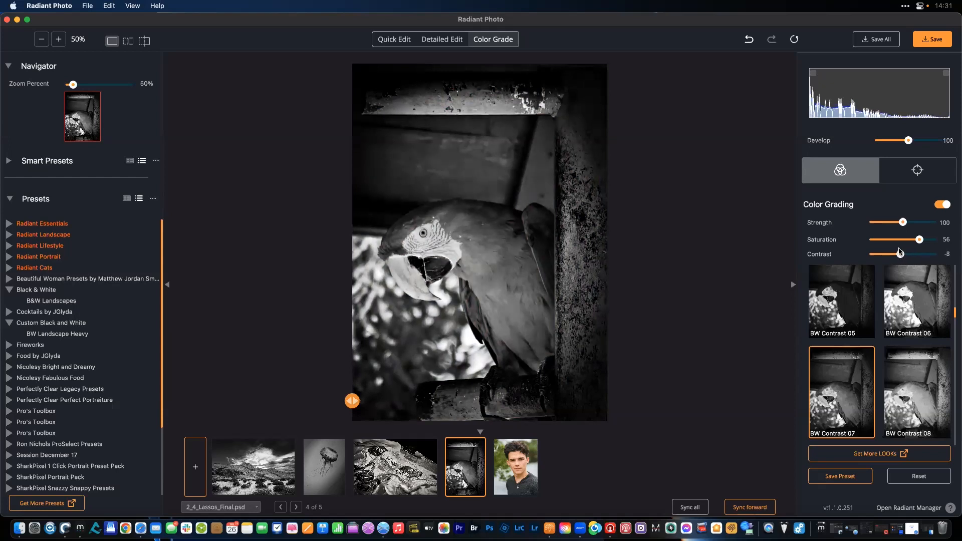
click(488, 251)
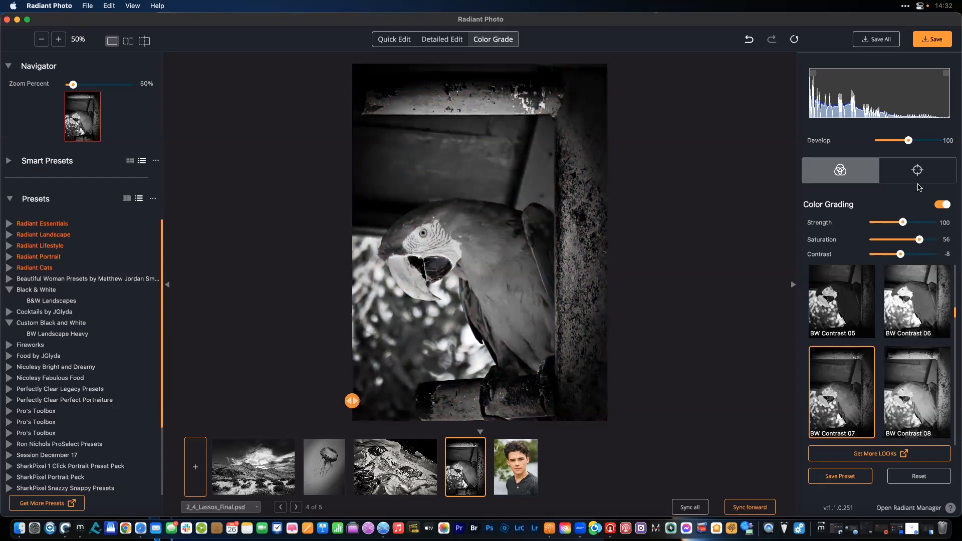
- In the parrot photo's Finishing Tools, set Contrast to 17 and Highlights to -38
click(931, 170)
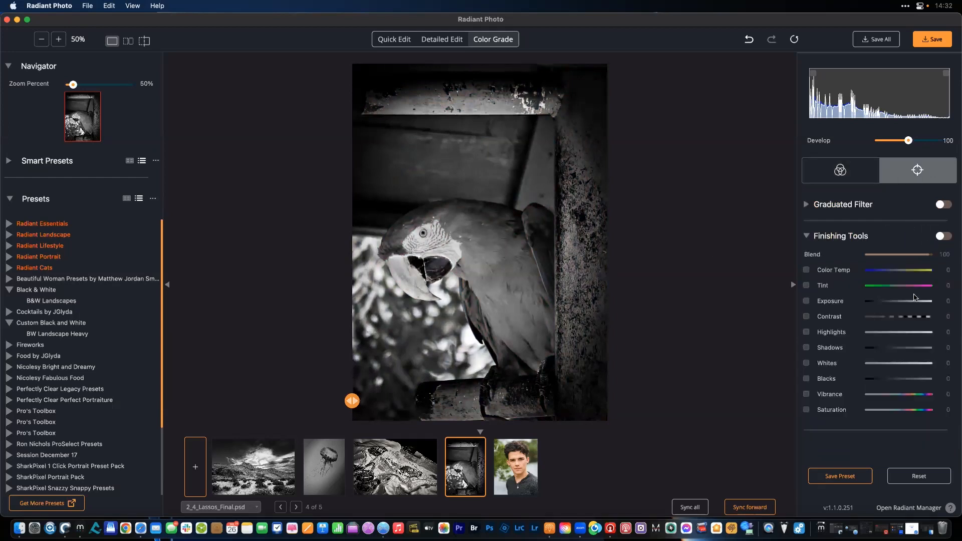
click(911, 318)
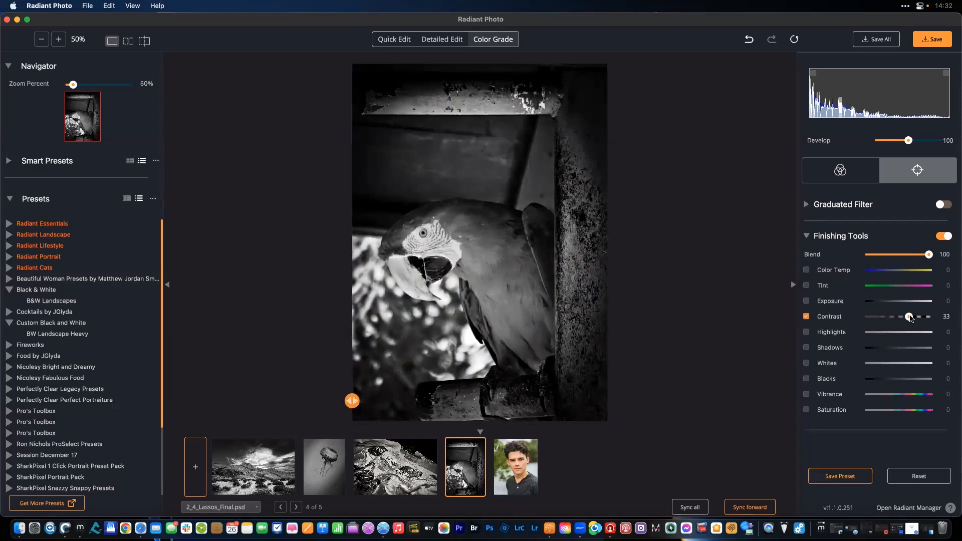
drag(908, 317, 903, 317)
click(890, 332)
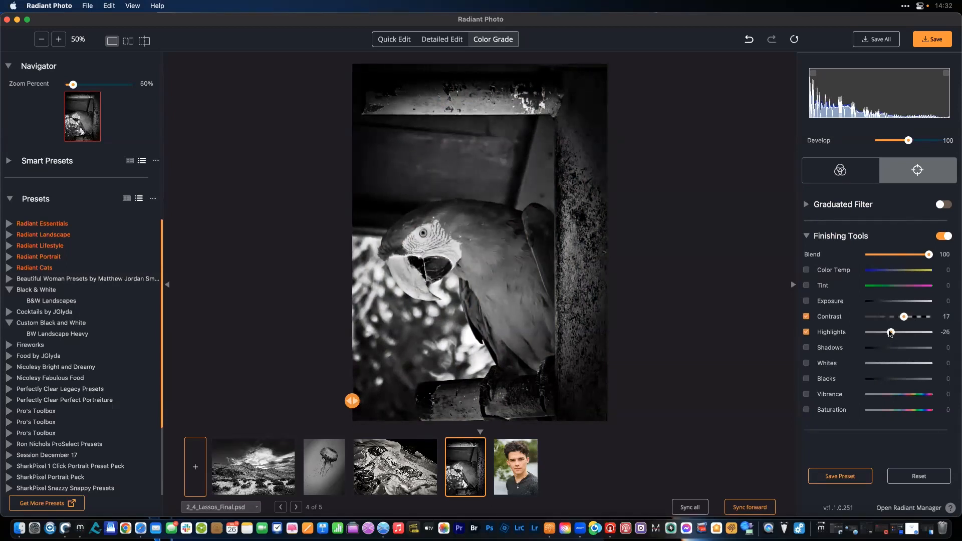
drag(891, 333, 887, 333)
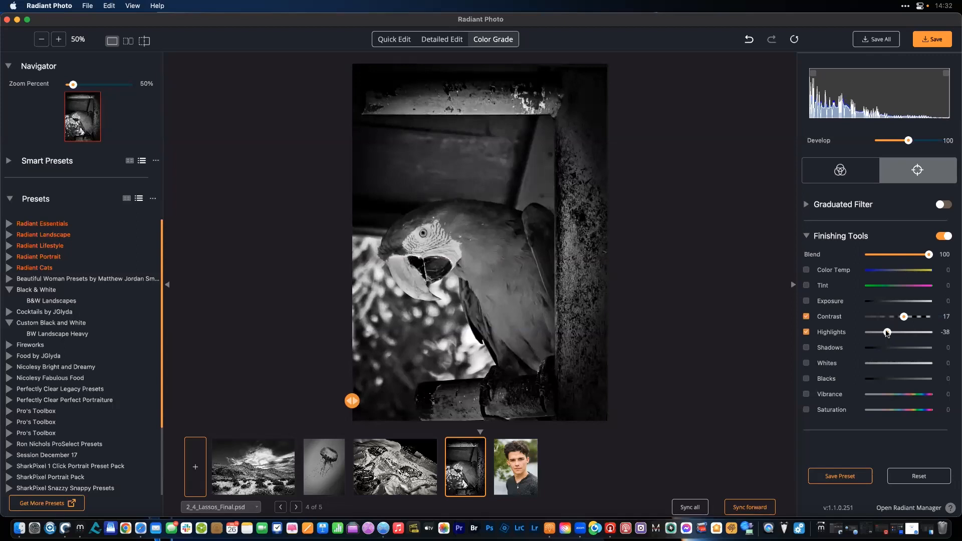
drag(438, 244, 411, 261)
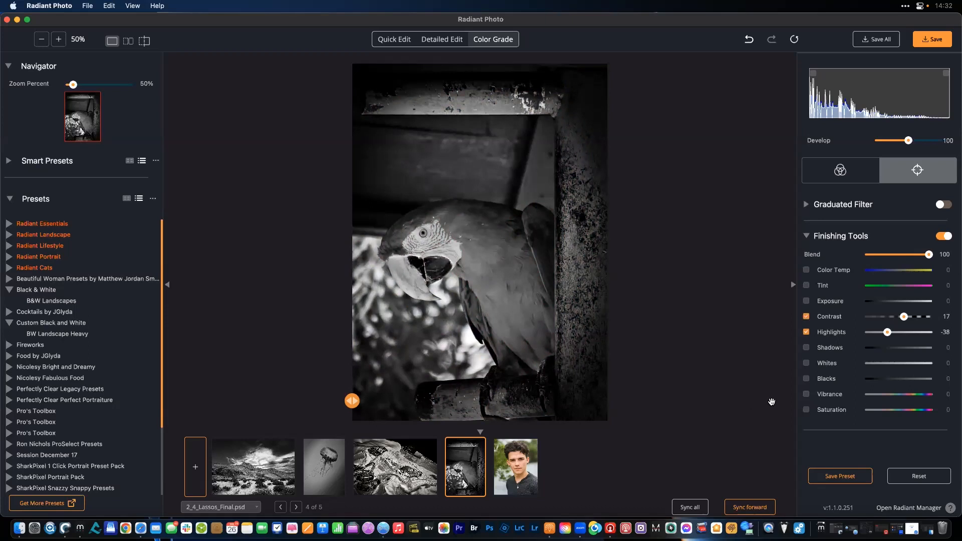
- Lift the parrot photo's Shadows to 50 in the Finishing Tools and check the feather detail
click(820, 350)
drag(899, 348, 915, 349)
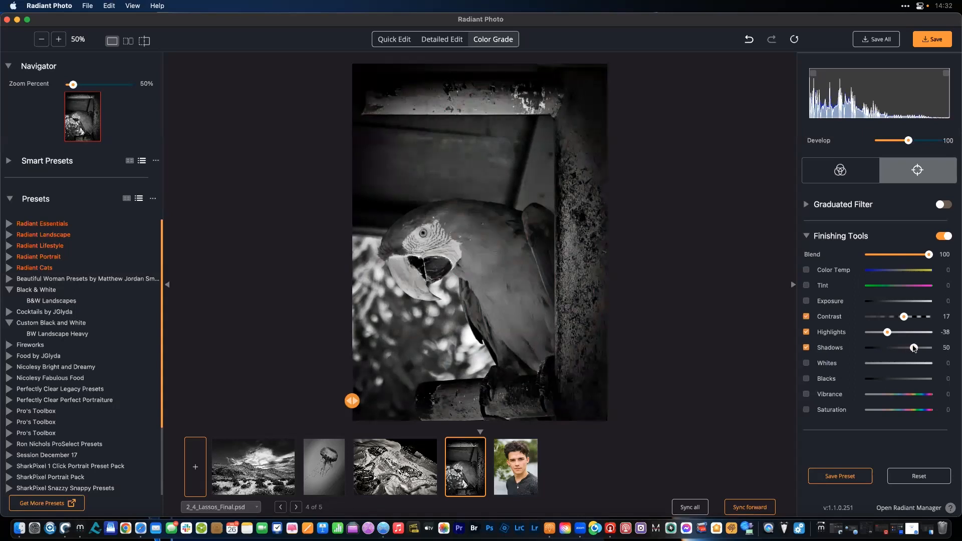
click(545, 298)
click(544, 299)
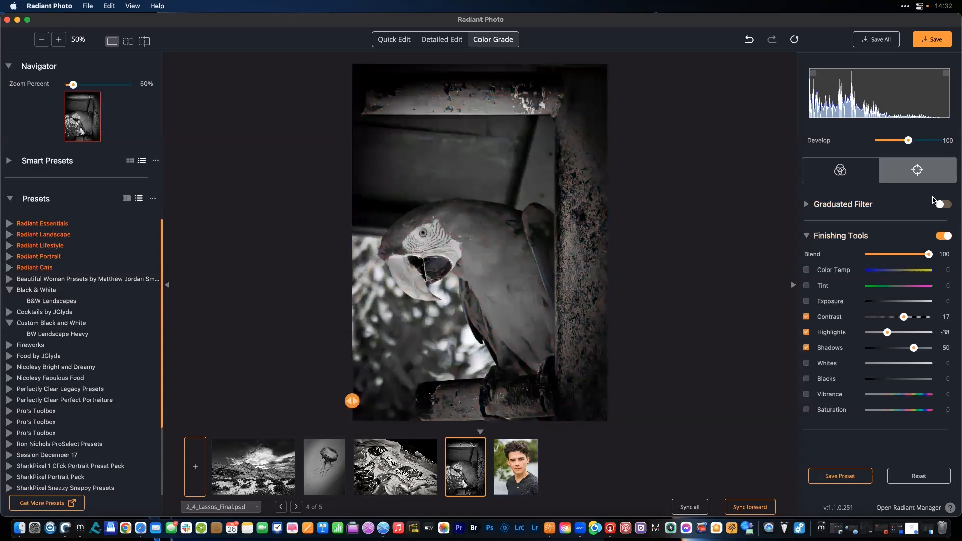
- Add a Graduated Filter with the Light Portrait Vignette preset and reduce its Blend to 28
click(895, 205)
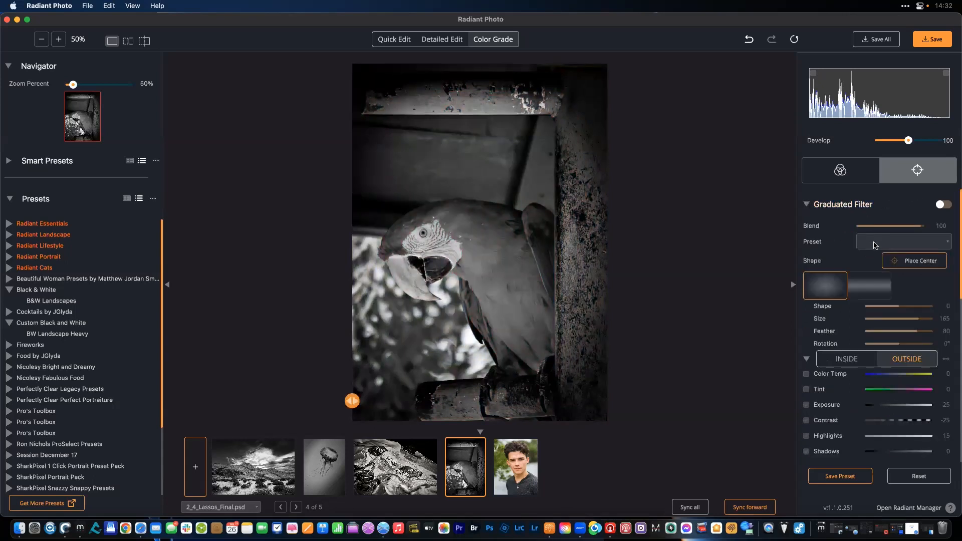
click(947, 244)
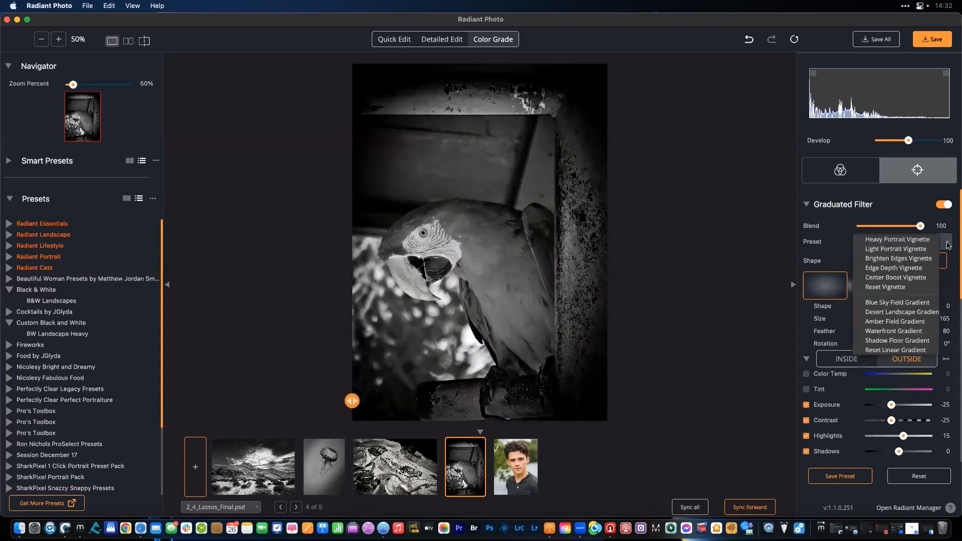
click(917, 249)
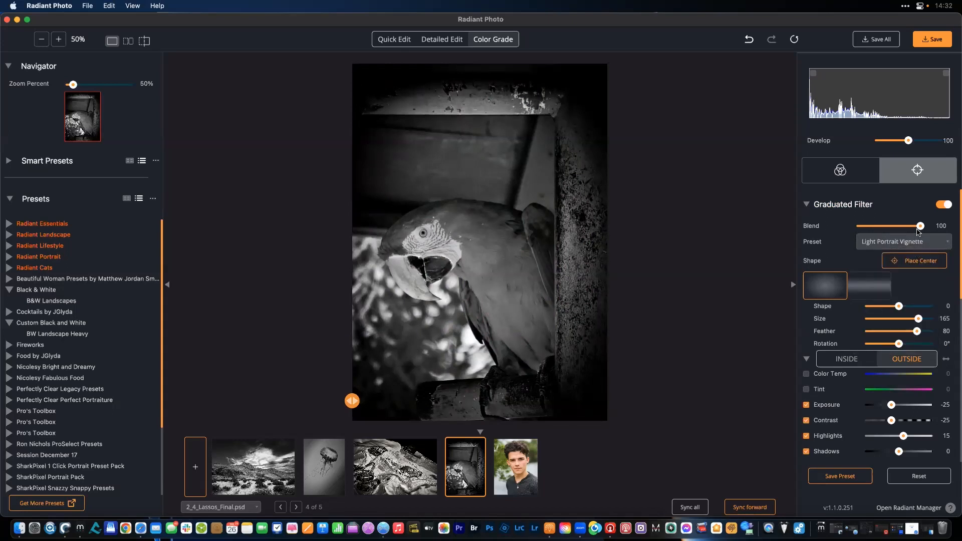
drag(913, 227, 877, 229)
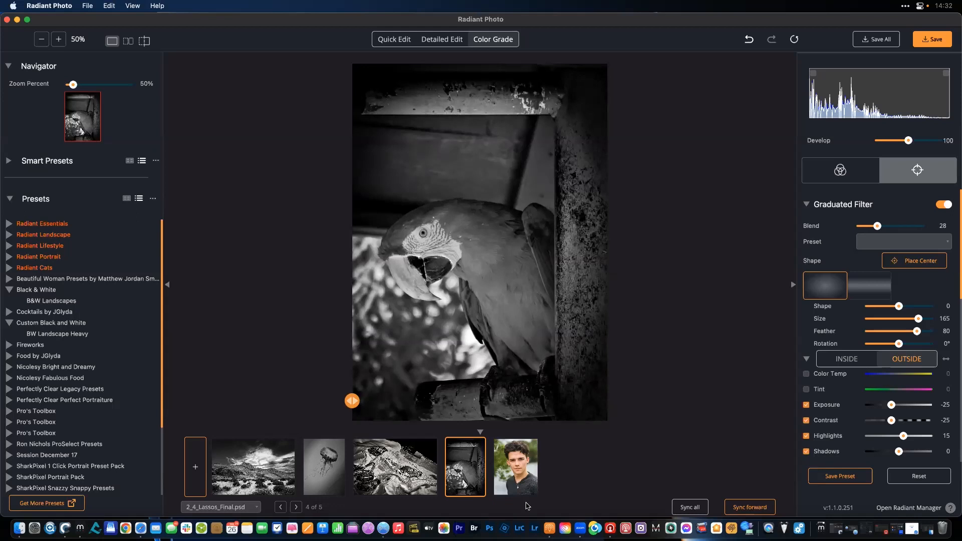
- Review the landscape, jellyfish, spacesuit and parrot photos, and open the 7_2_Select_Subject portrait for editing
click(257, 483)
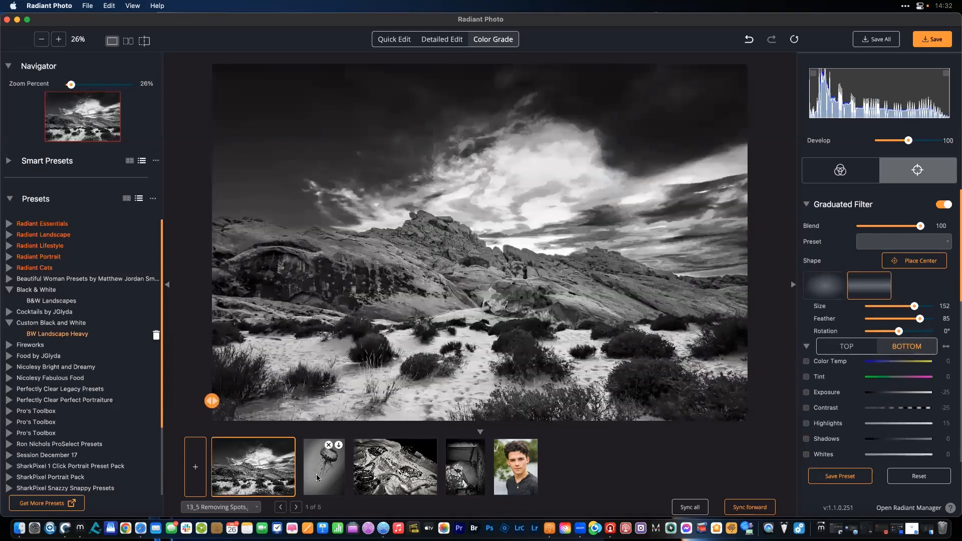
click(318, 478)
click(399, 481)
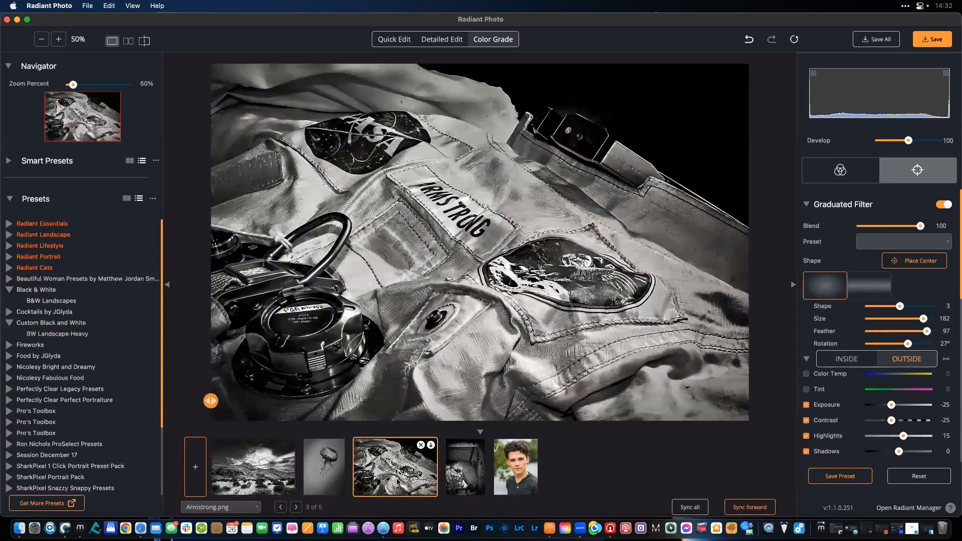
click(459, 475)
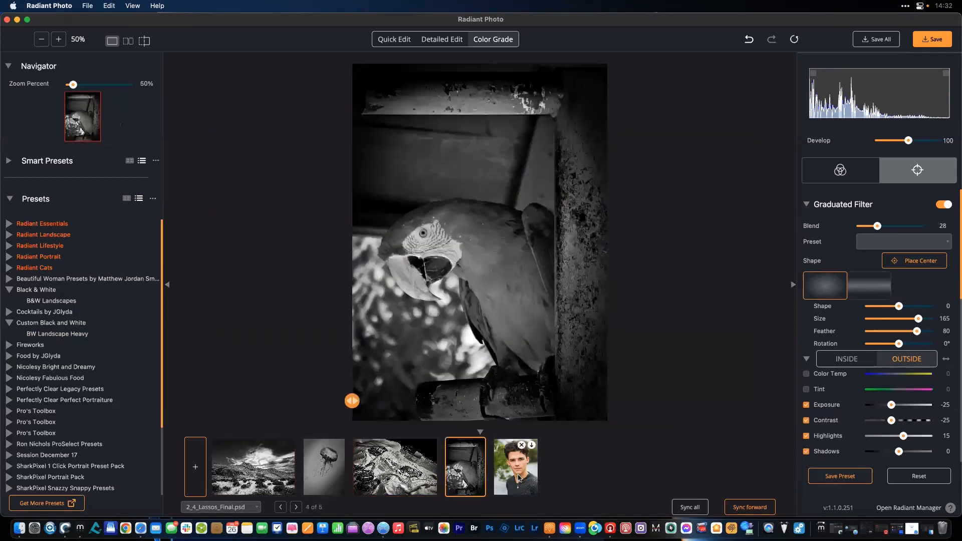
click(519, 479)
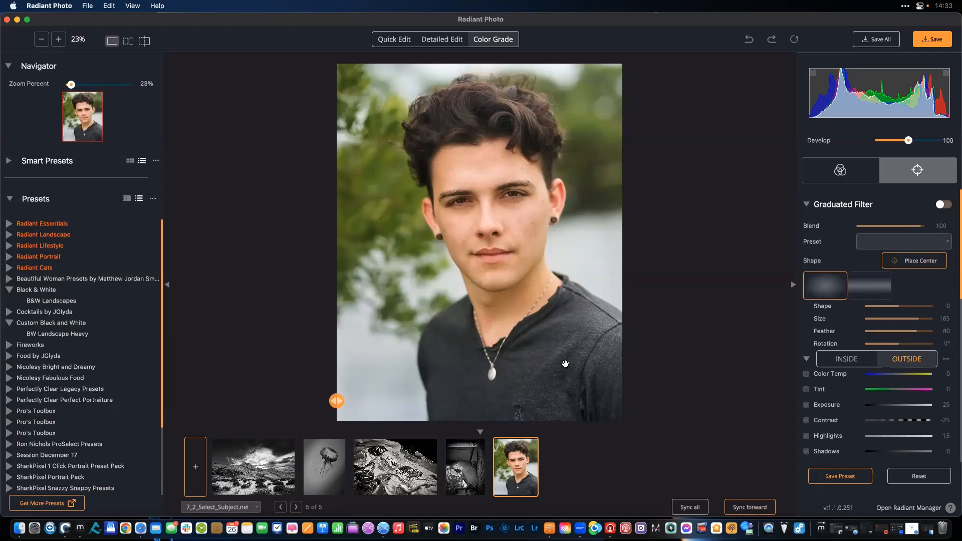
- Check the Smart Preset detected for the portrait and open the portrait retouching tools in Detailed Edit
click(9, 162)
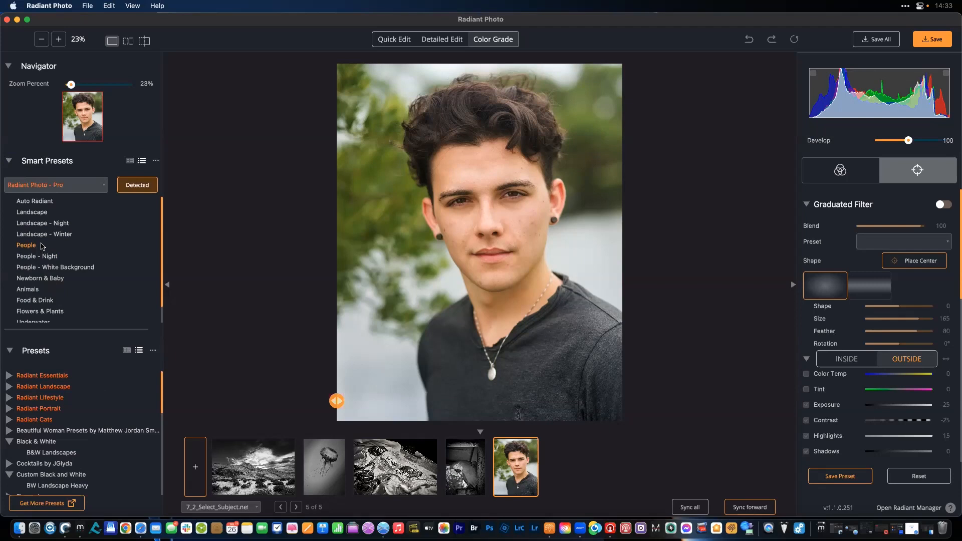
click(9, 162)
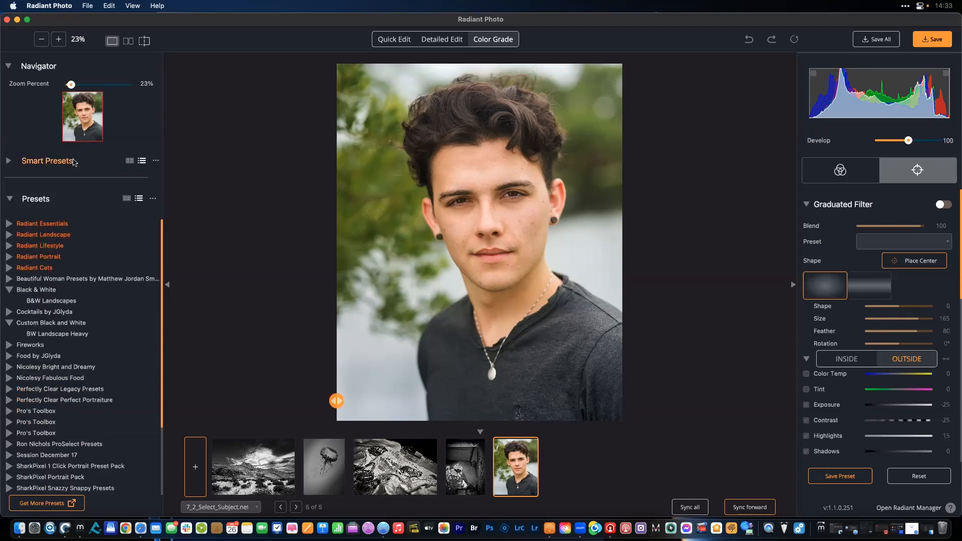
click(428, 44)
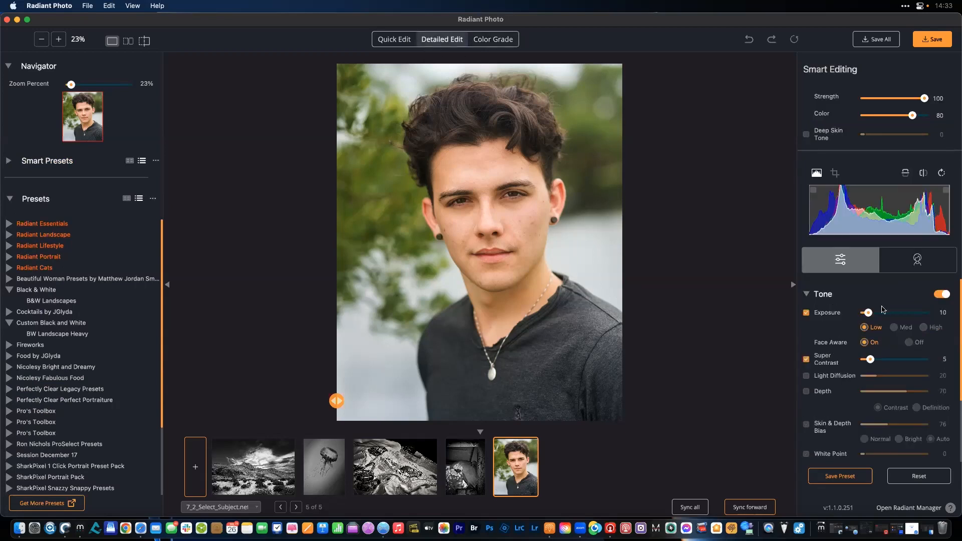
click(916, 258)
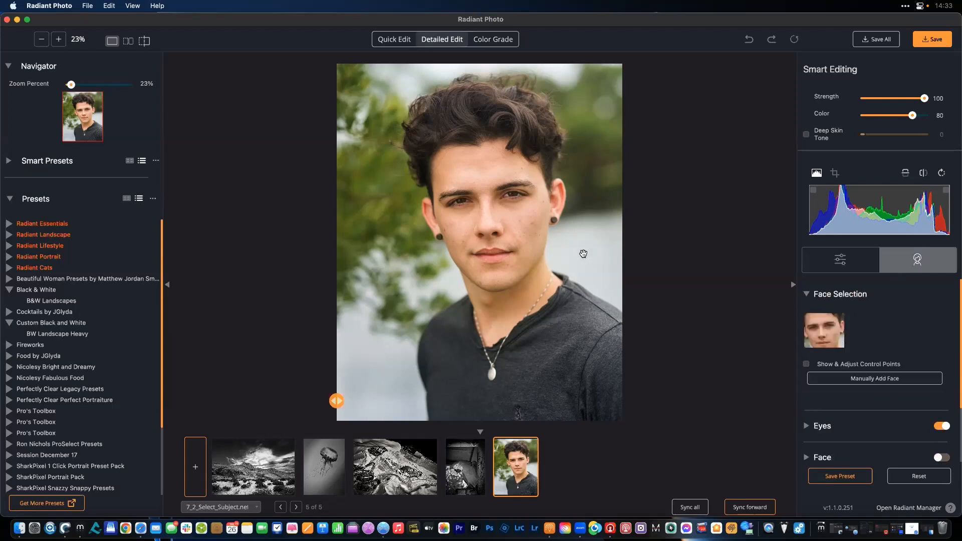
- Show the adjustable control points on the subject's detected face, with both eyes in close view
click(59, 40)
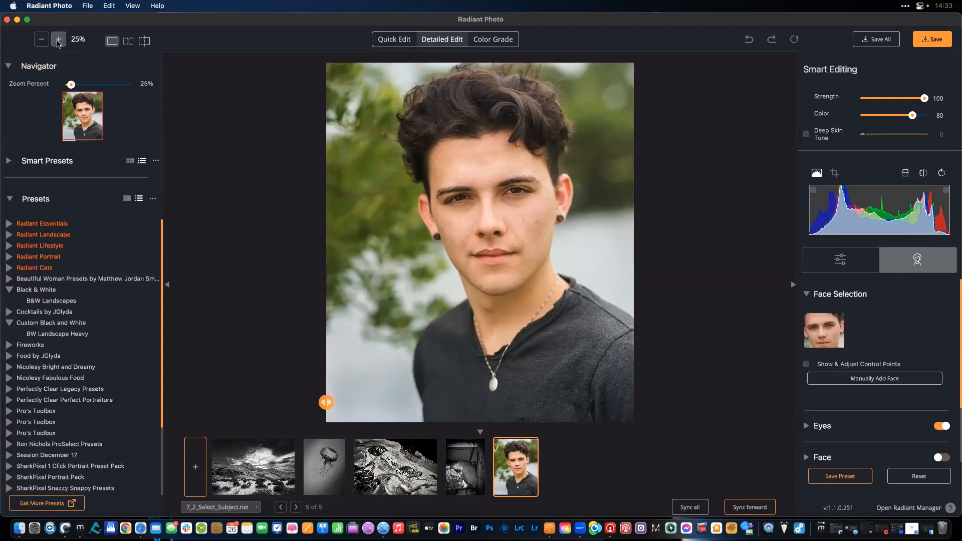
click(59, 40)
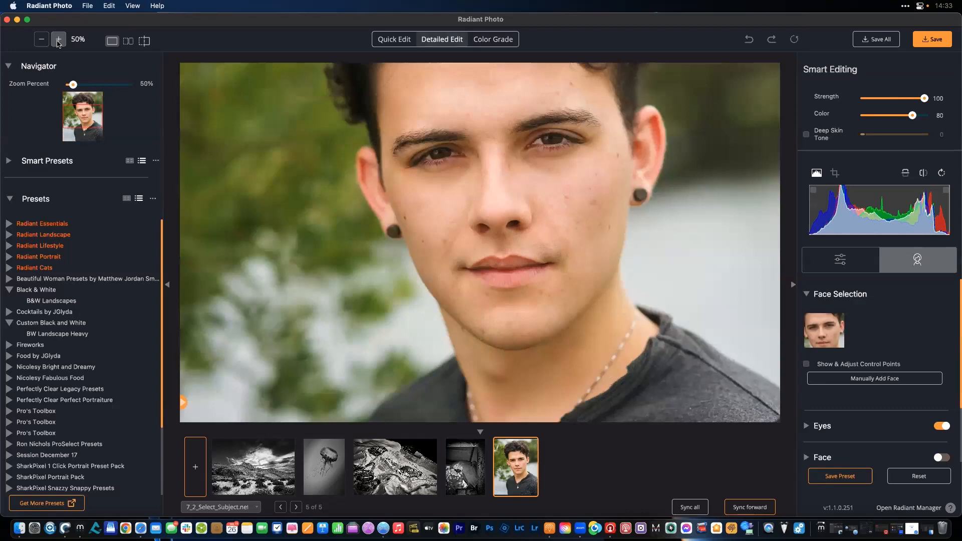
click(59, 40)
click(59, 40)
drag(453, 156, 415, 255)
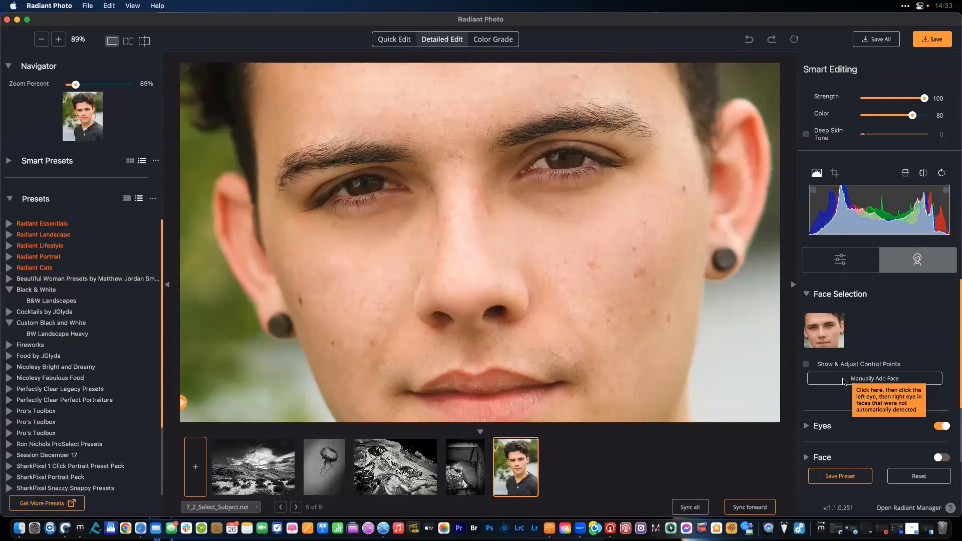
click(806, 364)
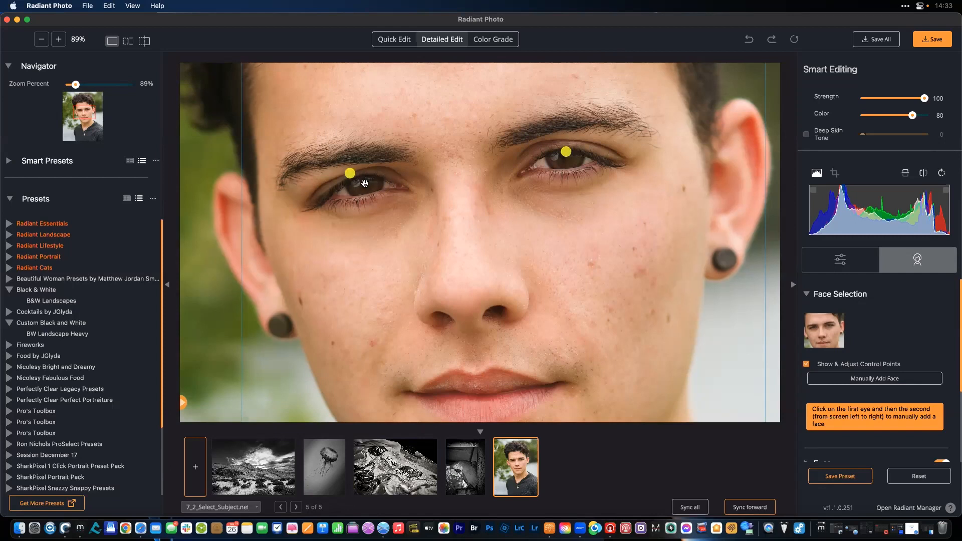
- Raise the eyes' Dark Circles correction to 76 and compare the face with and without it
scroll(860, 327, down, 3)
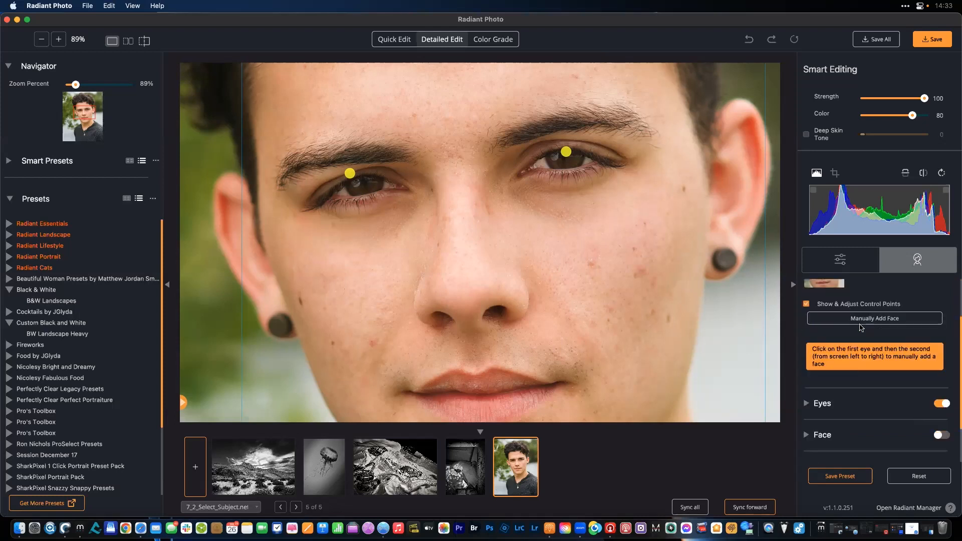
click(808, 374)
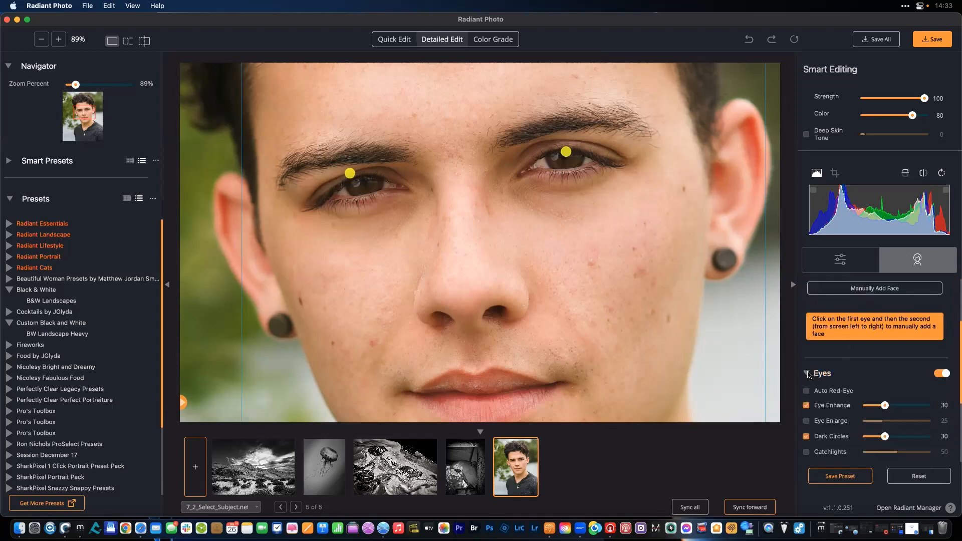
drag(902, 440, 915, 439)
click(807, 437)
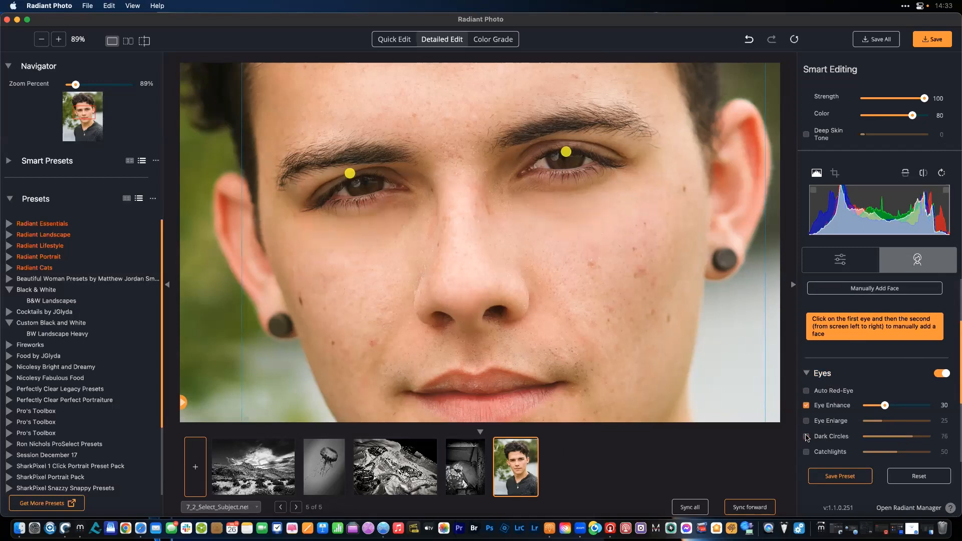
click(806, 436)
click(806, 437)
click(806, 436)
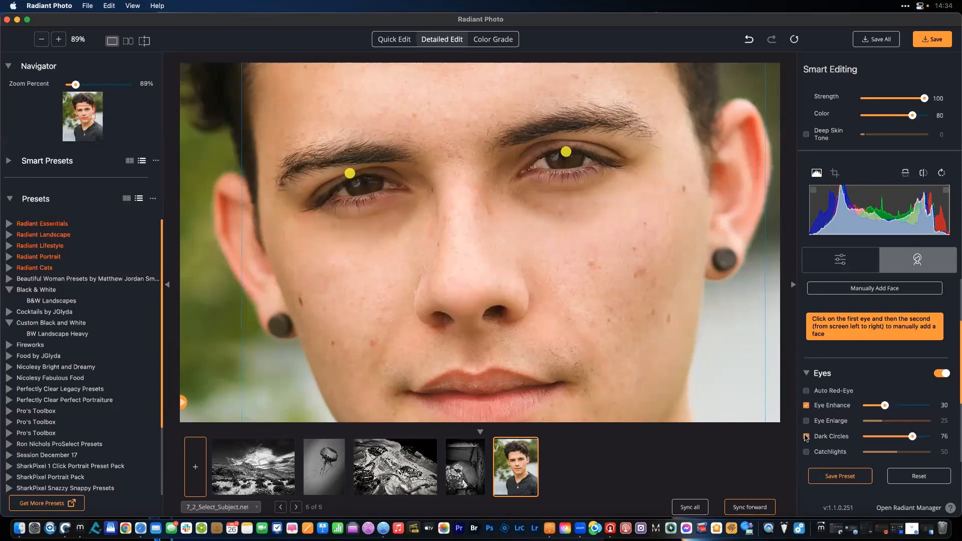
- Shift both eye control points to sit over the pupils and set Eye Enhance to 75
drag(350, 174, 358, 172)
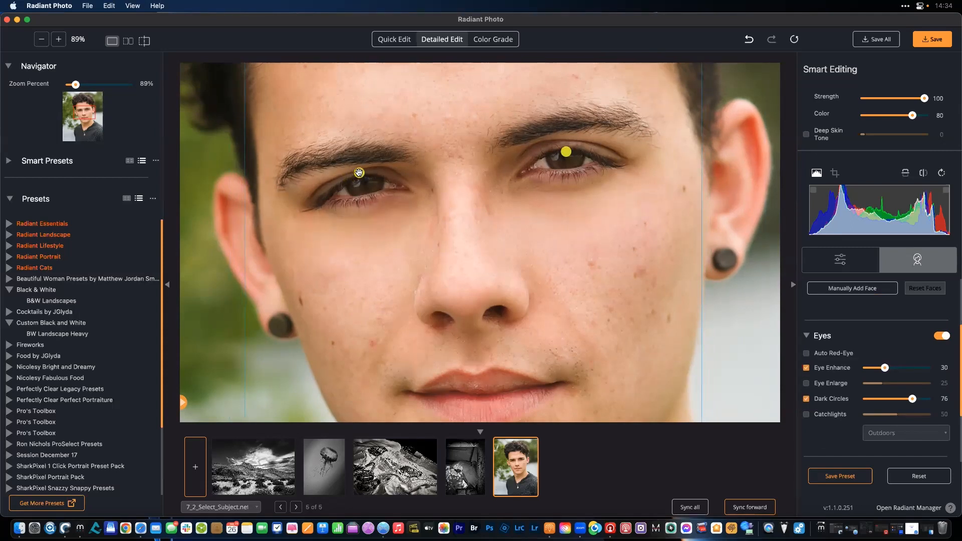
drag(567, 150, 573, 147)
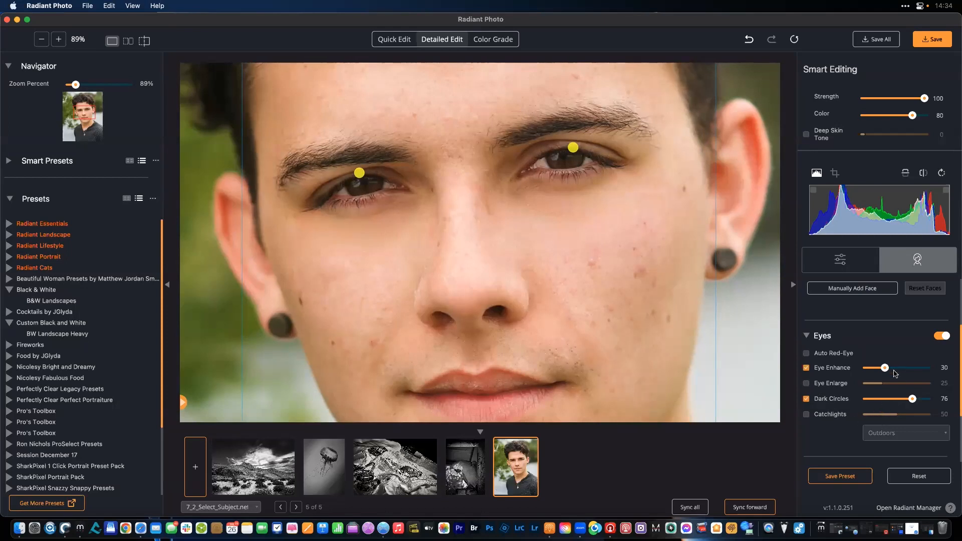
mouse_move(908, 370)
mouse_down()
mouse_move(927, 369)
mouse_move(912, 368)
mouse_up()
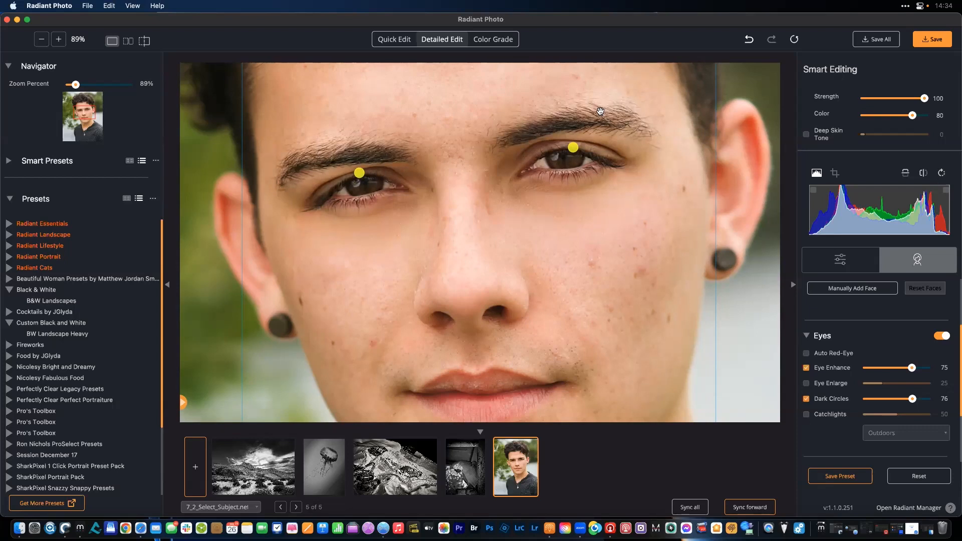
- Hide the face control points and enable Eye Enlarge at a low strength, comparing the eyes with and without it
scroll(847, 352, up, 3)
click(806, 364)
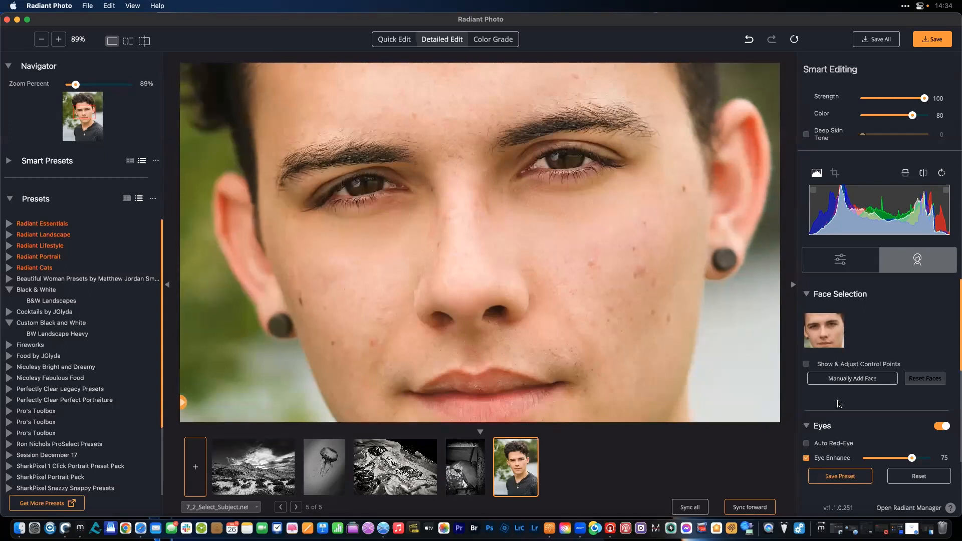
scroll(922, 418, down, 3)
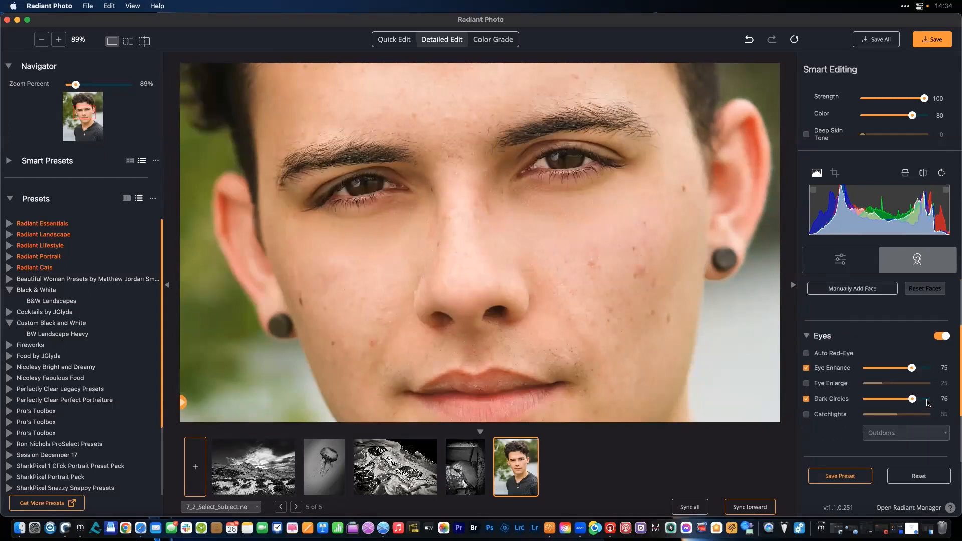
click(926, 384)
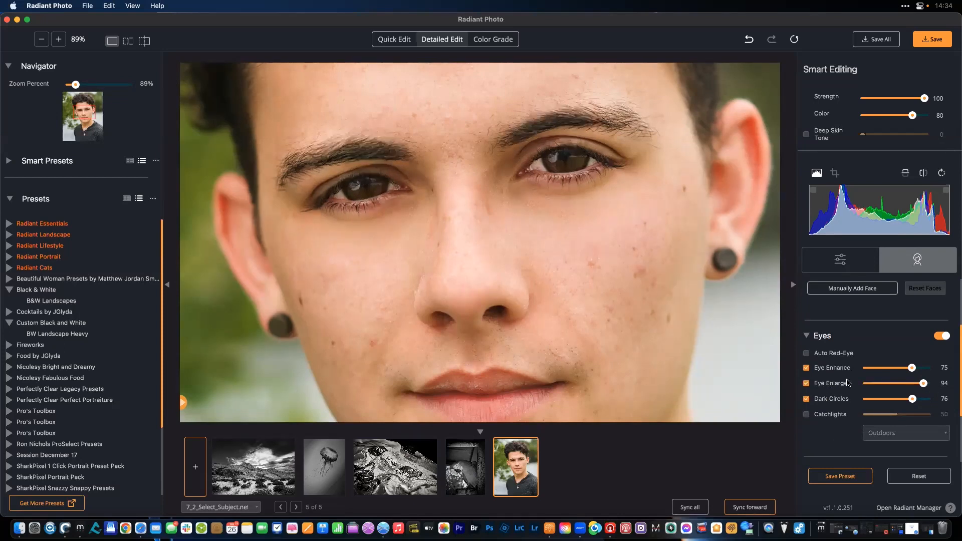
drag(929, 383, 878, 384)
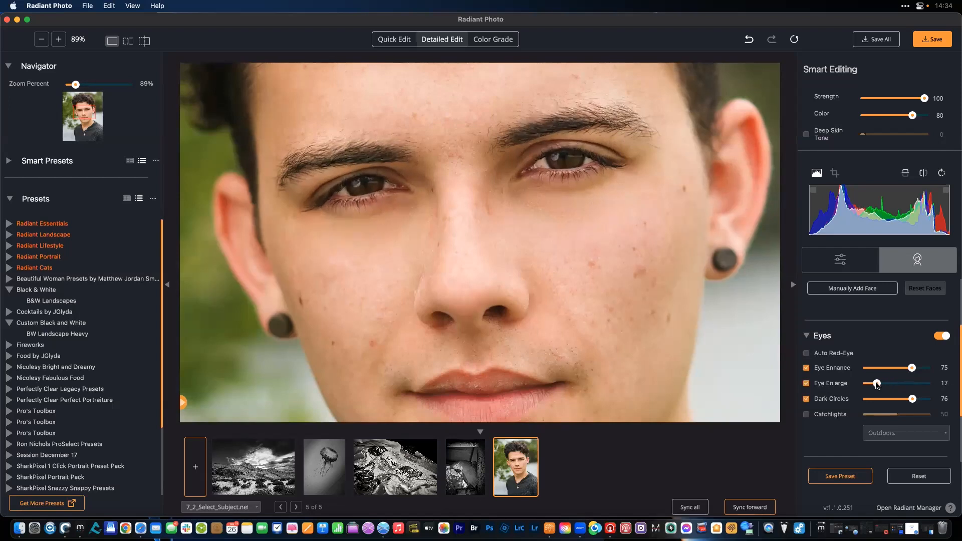
click(806, 383)
click(805, 384)
drag(877, 383, 881, 384)
click(805, 336)
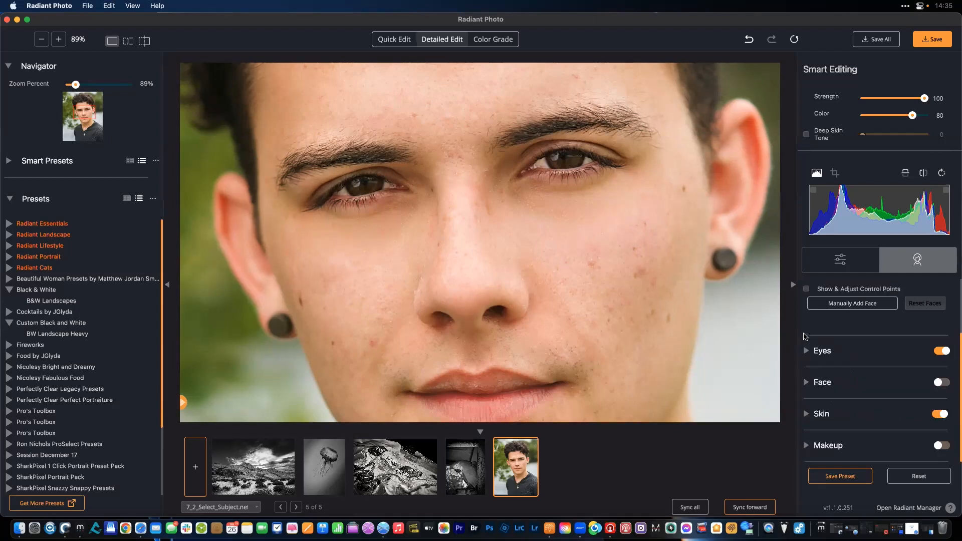
- Enable Lip Sharpening for the face and raise its strength above the default 50
click(806, 382)
drag(571, 384, 578, 324)
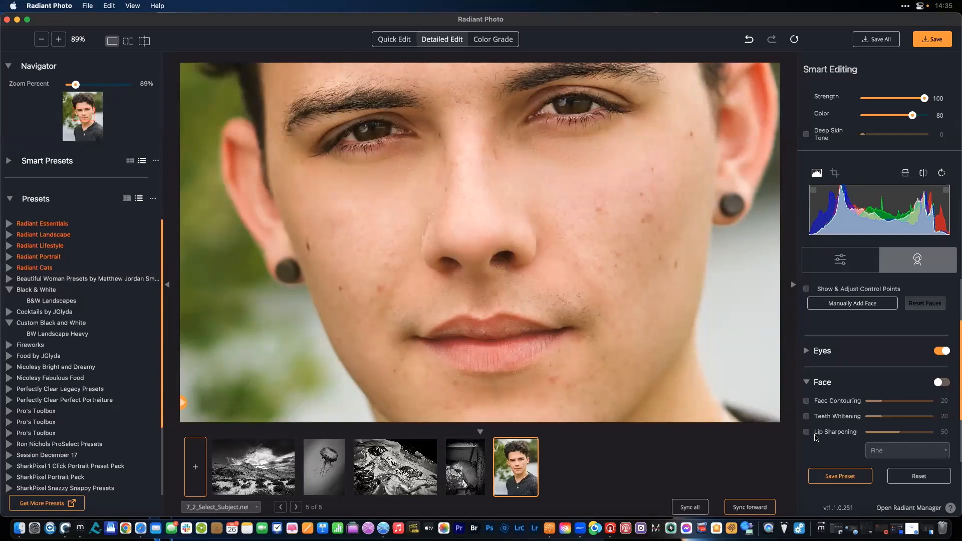
click(807, 432)
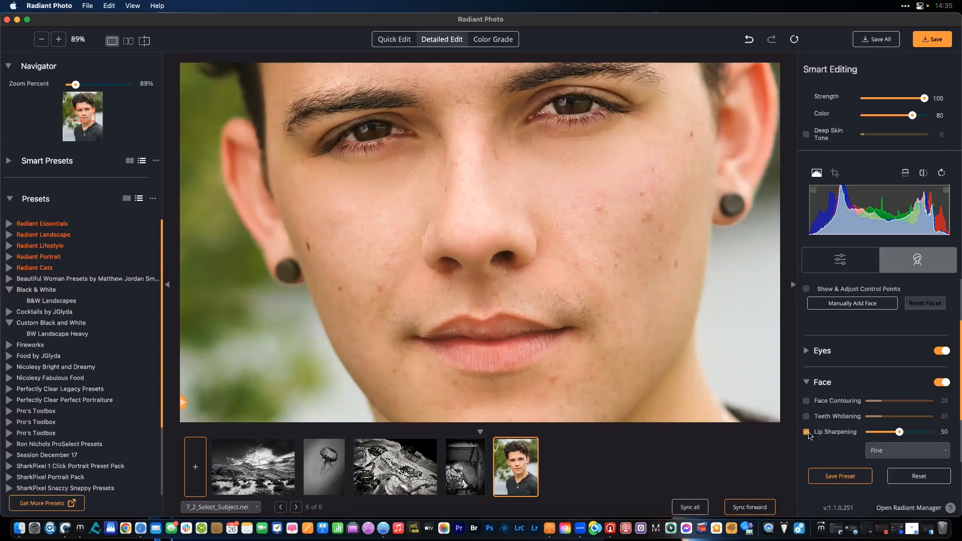
click(913, 432)
click(807, 382)
- Enable skin smoothing for the face only, using the Subtle smoothing type
click(807, 413)
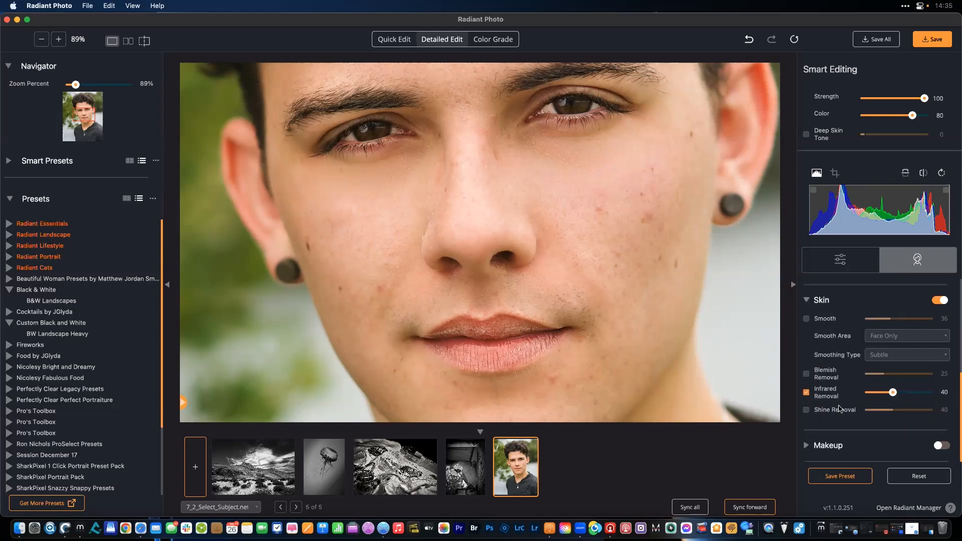
click(807, 319)
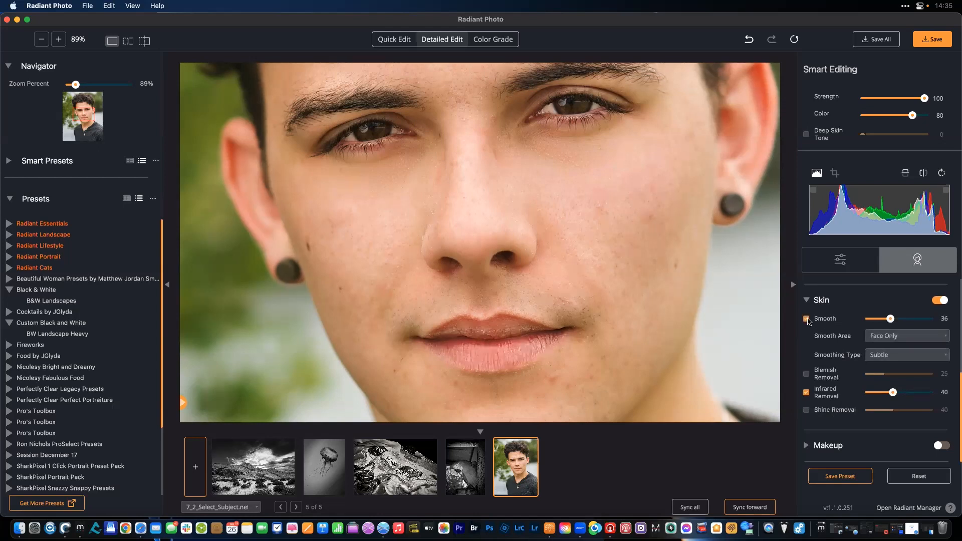
click(883, 355)
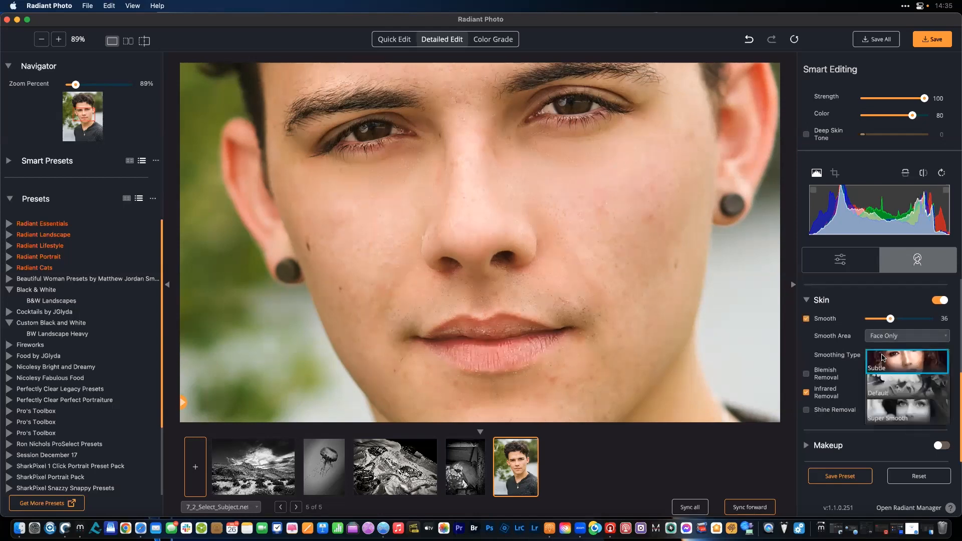
click(883, 357)
- Try skin Smooth at 55 and compare the retouched face with the original
drag(886, 320, 902, 318)
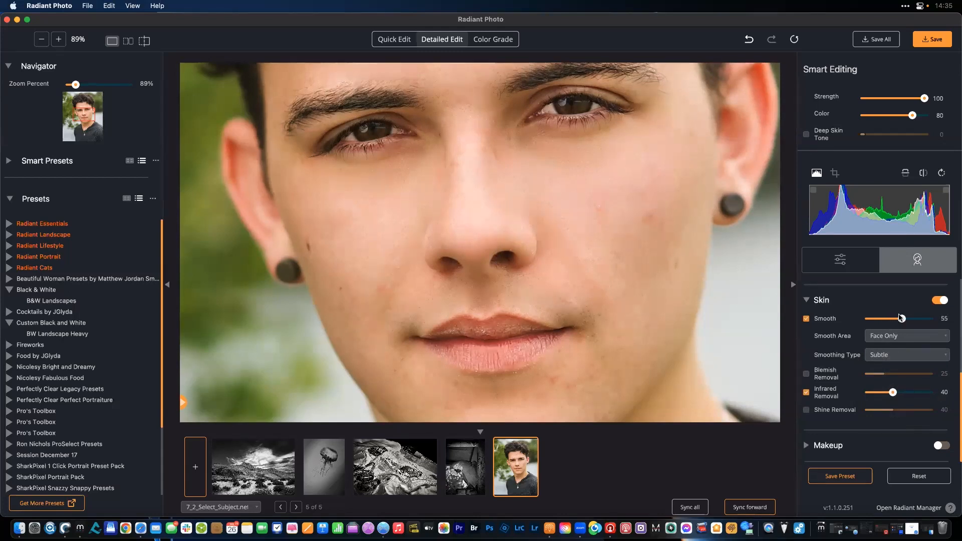
click(710, 307)
click(713, 307)
click(583, 282)
click(584, 280)
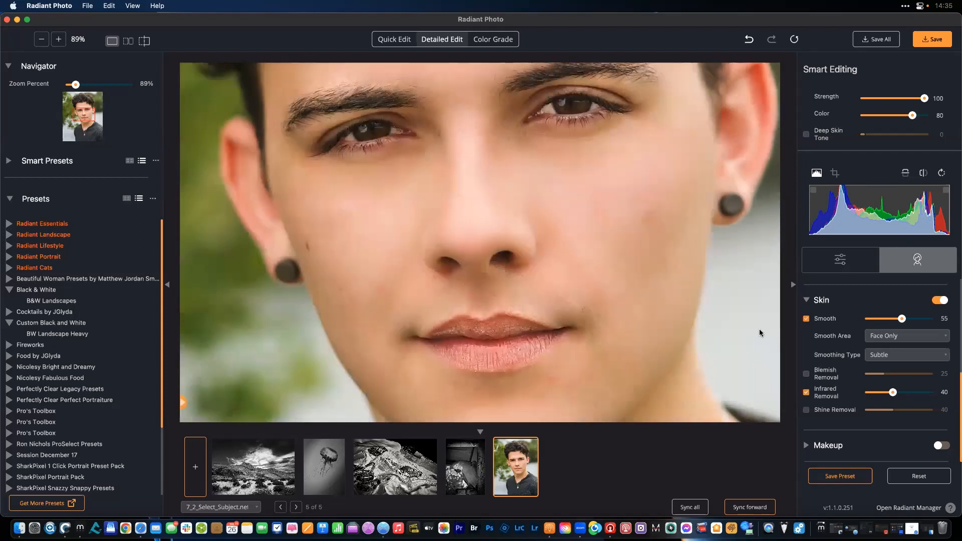
- Set skin Smooth to 32 and enable Blemish Removal at 25, comparing the result with the original
click(888, 319)
click(806, 374)
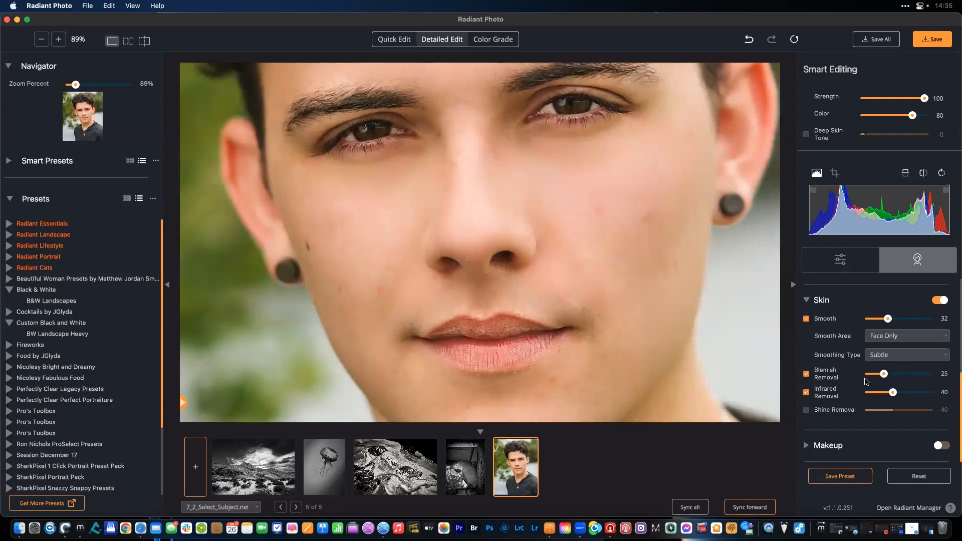
click(681, 281)
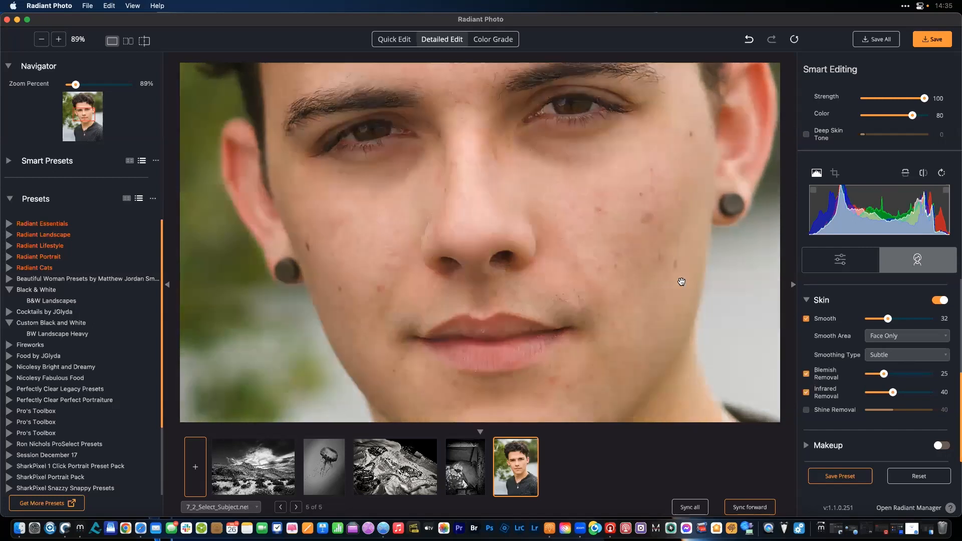
click(681, 282)
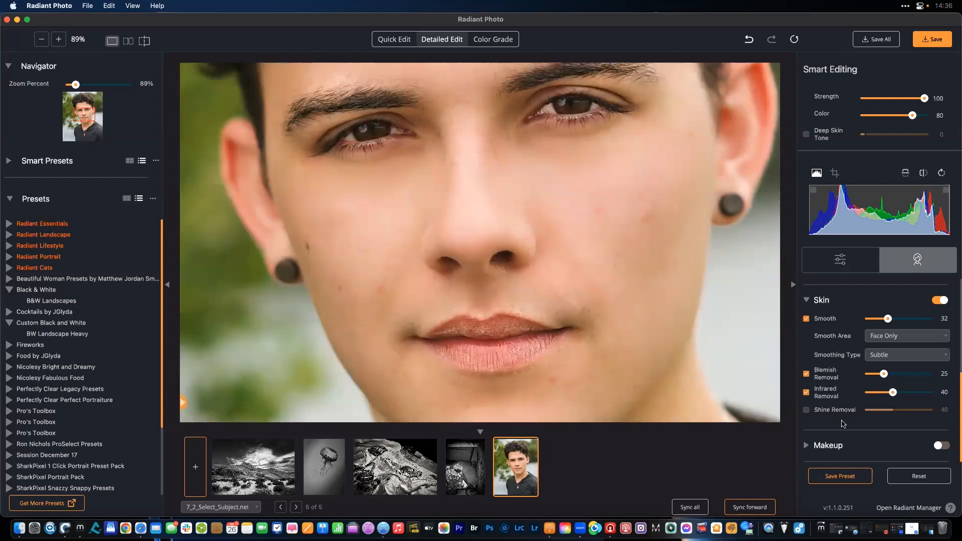
- Enable Shine Removal for the skin, try it at 88 and settle on a slightly lower strength
key(super+minus)
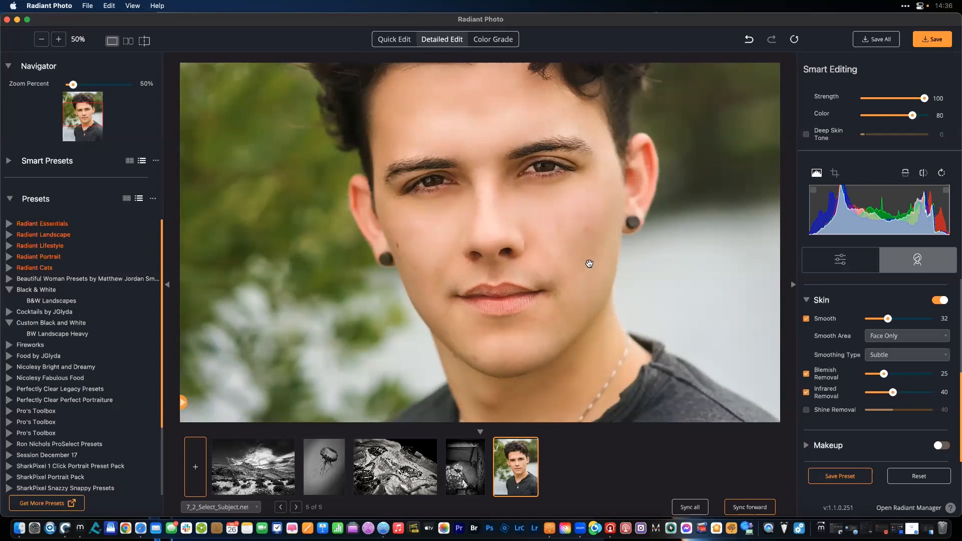
click(834, 412)
click(922, 409)
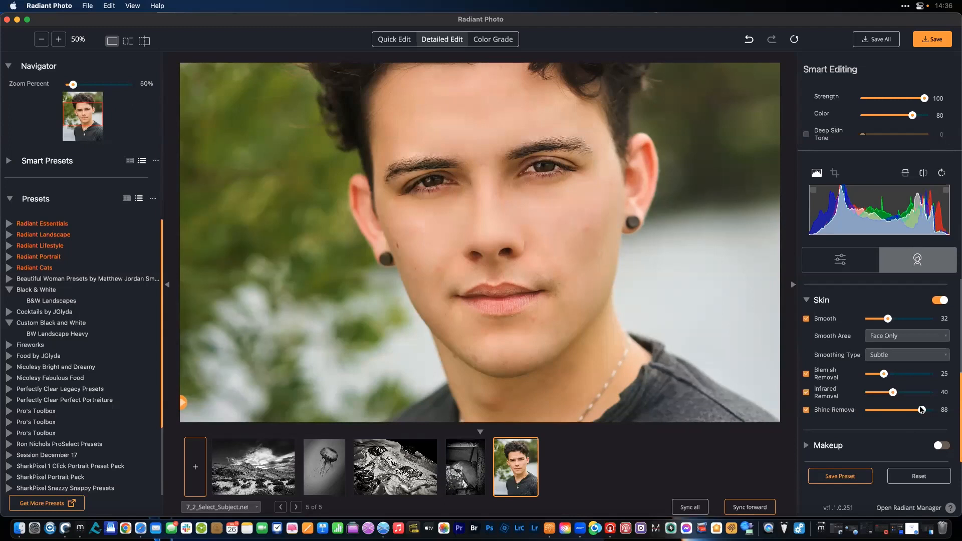
drag(922, 409, 909, 411)
click(806, 300)
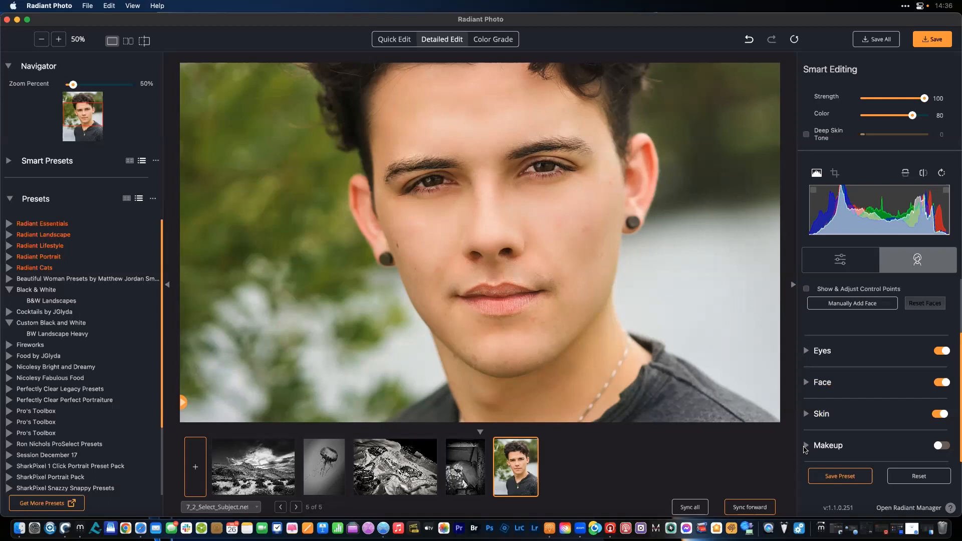
- Turn on the Makeup adjustments and enable Skin Toning at 50 for the face only
click(806, 446)
scroll(862, 372, down, 3)
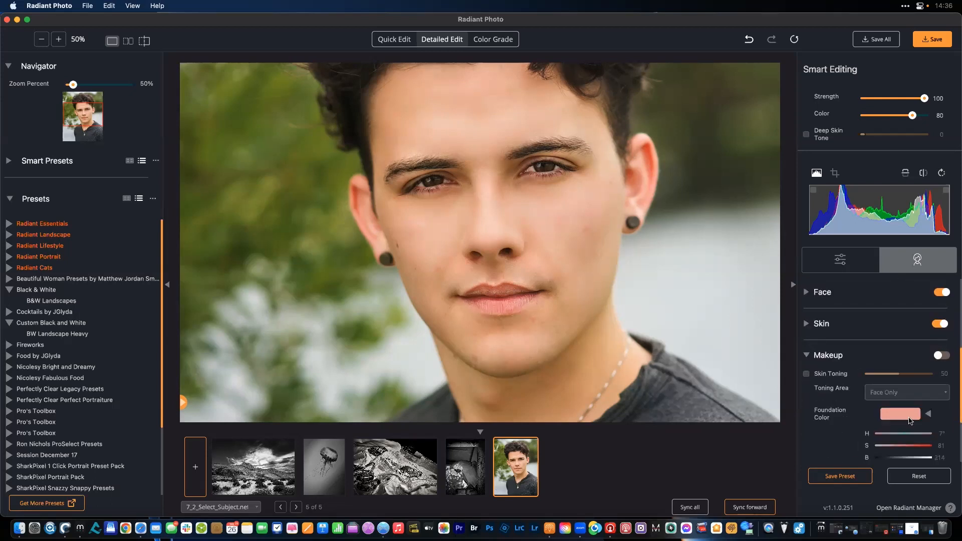
click(943, 355)
click(807, 374)
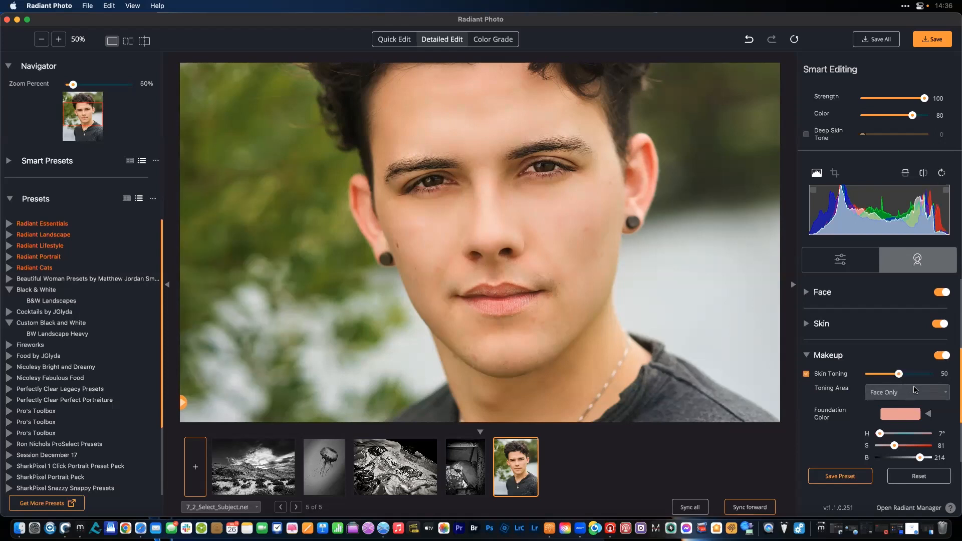
- Choose Tan as the makeup foundation color and set Skin Toning to 48
click(928, 414)
click(929, 411)
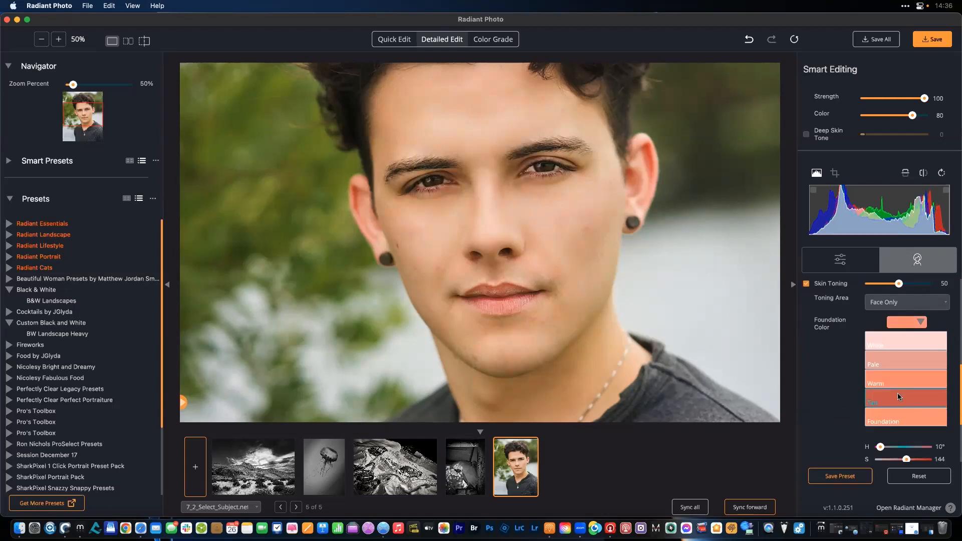
click(897, 398)
mouse_move(910, 284)
mouse_down()
mouse_move(918, 284)
mouse_move(905, 285)
mouse_up()
drag(904, 284, 897, 284)
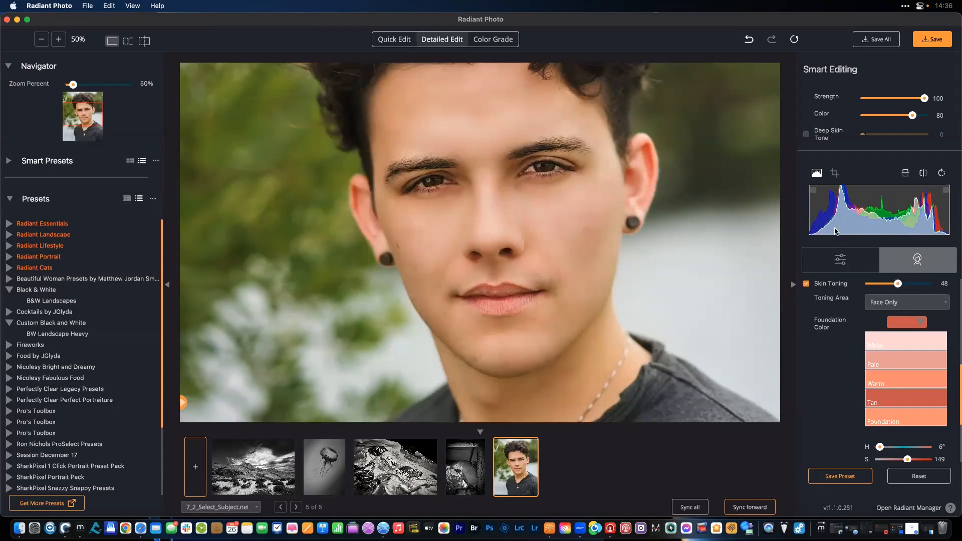
- Browse the Color Grading looks, collapsing the other black-and-white collections to reach Black and White Portraits
click(499, 41)
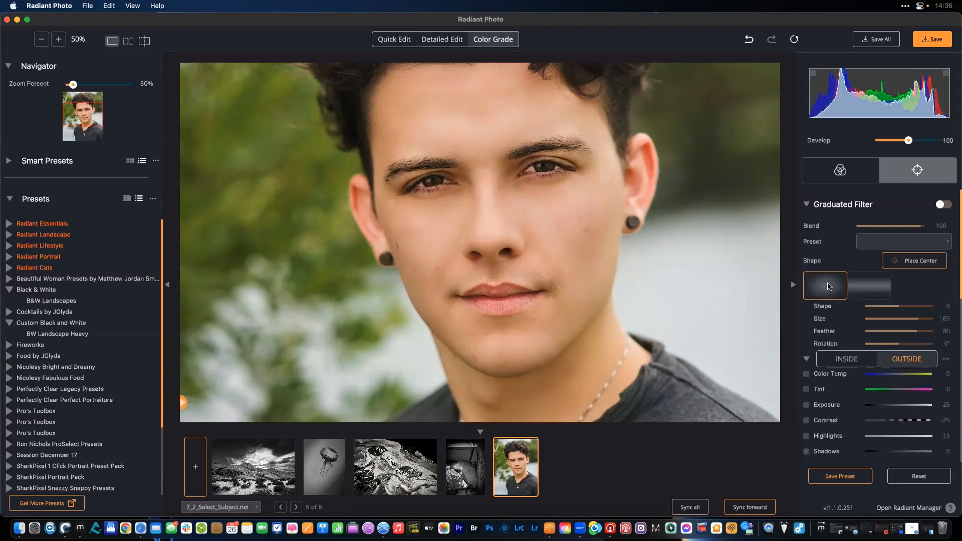
click(831, 170)
scroll(850, 342, up, 6)
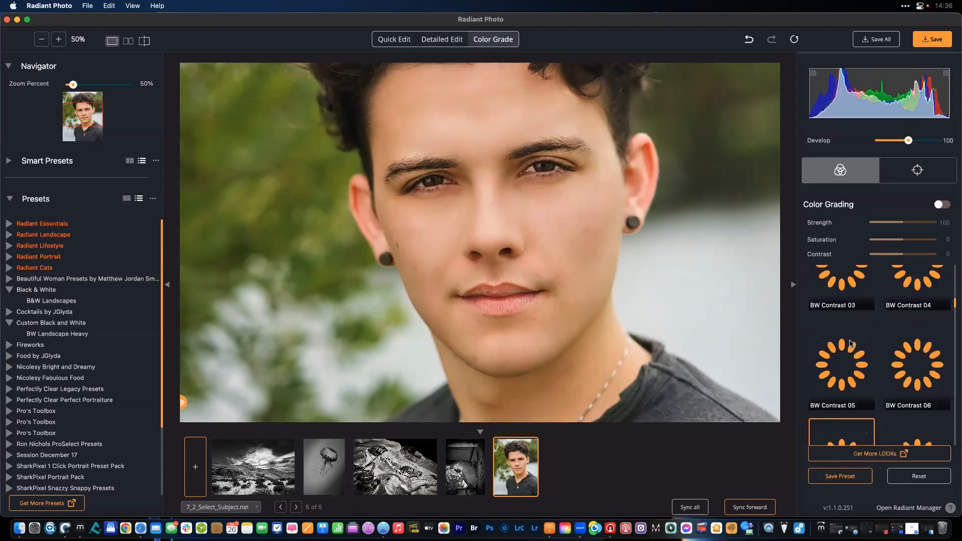
scroll(842, 331, up, 6)
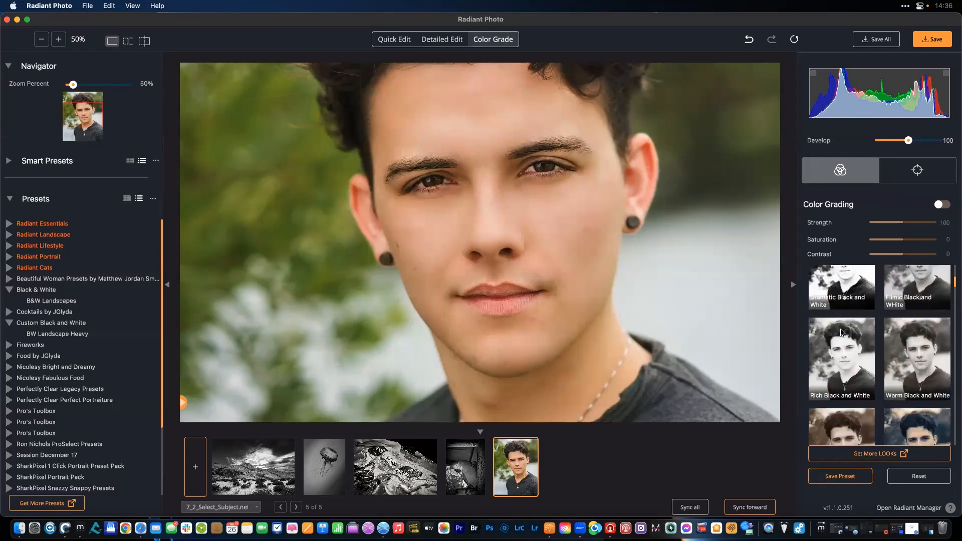
click(811, 329)
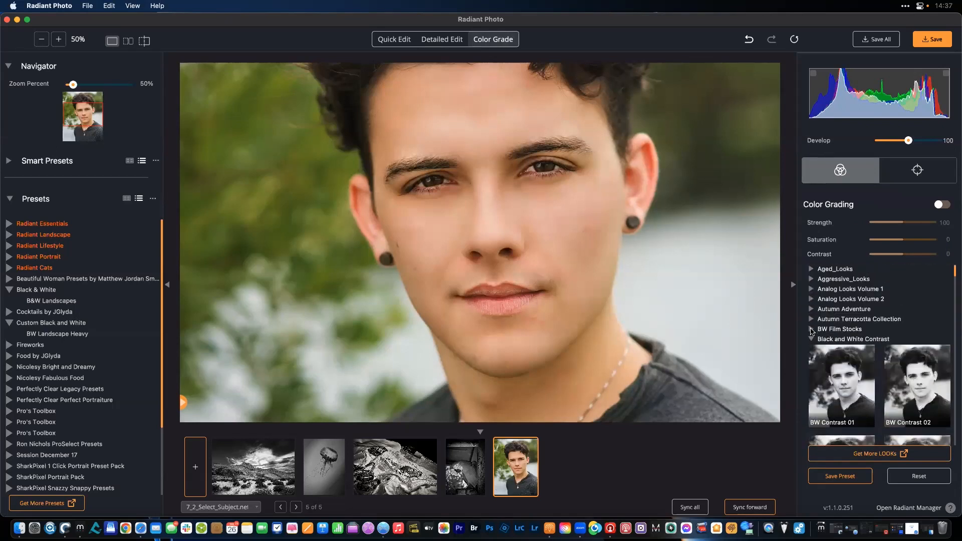
click(813, 340)
scroll(811, 321, down, 3)
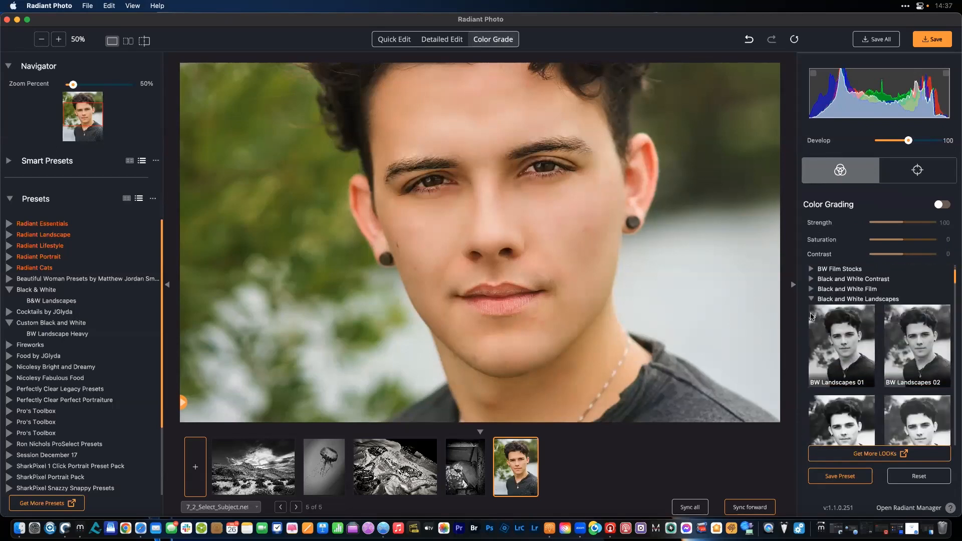
click(811, 309)
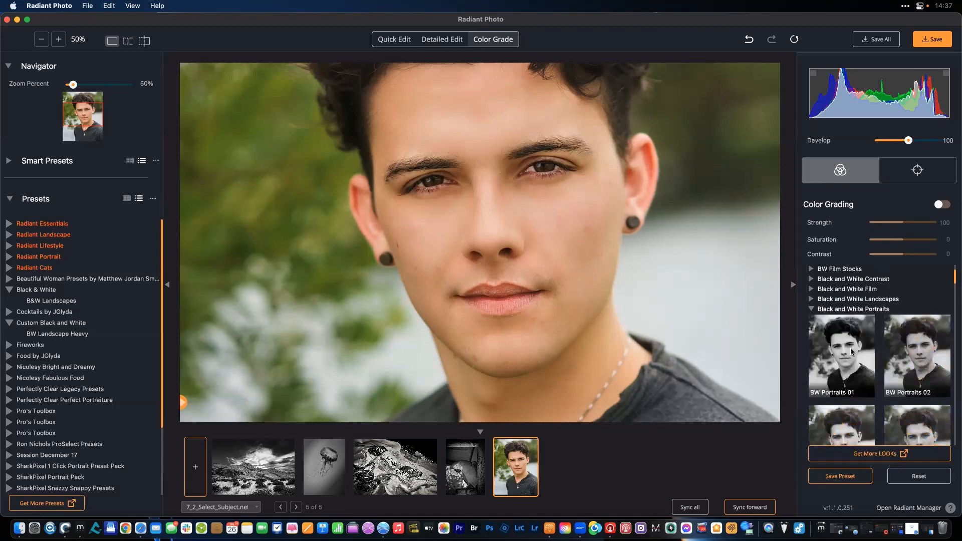
- Fit the whole portrait in view and try the looks BW Portraits 01 through 08
click(855, 356)
key(super+0)
click(900, 361)
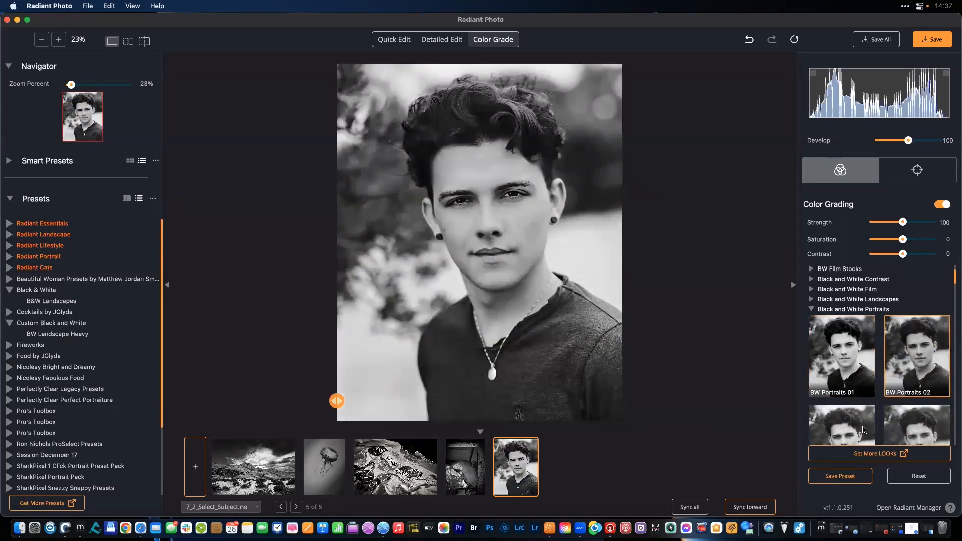
click(846, 432)
click(898, 400)
scroll(898, 399, down, 2)
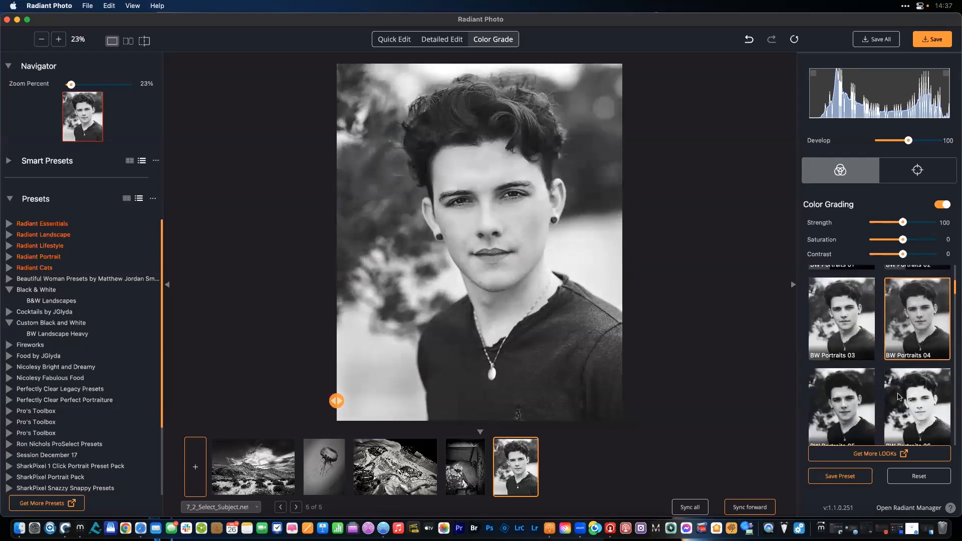
click(855, 401)
click(901, 404)
scroll(872, 405, down, 2)
click(845, 377)
scroll(914, 396, down, 2)
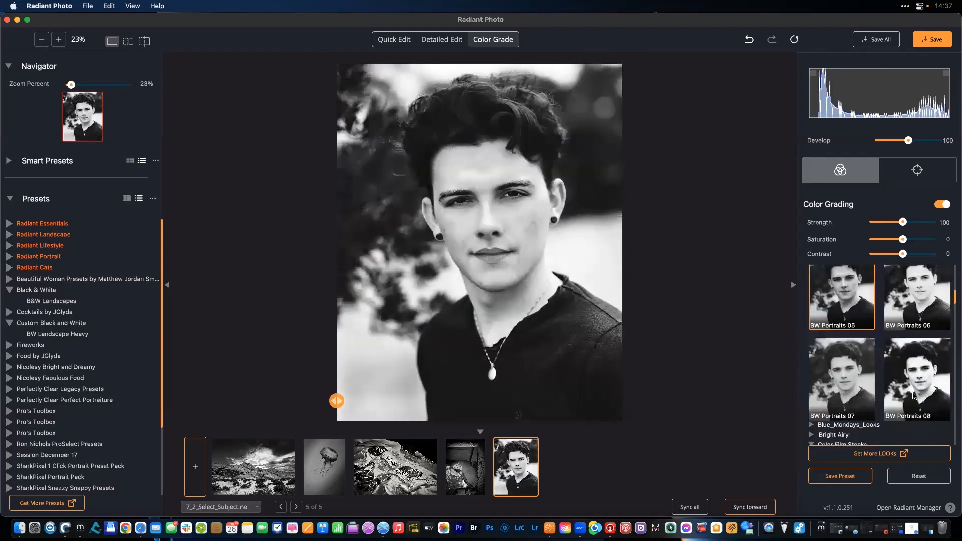
click(853, 381)
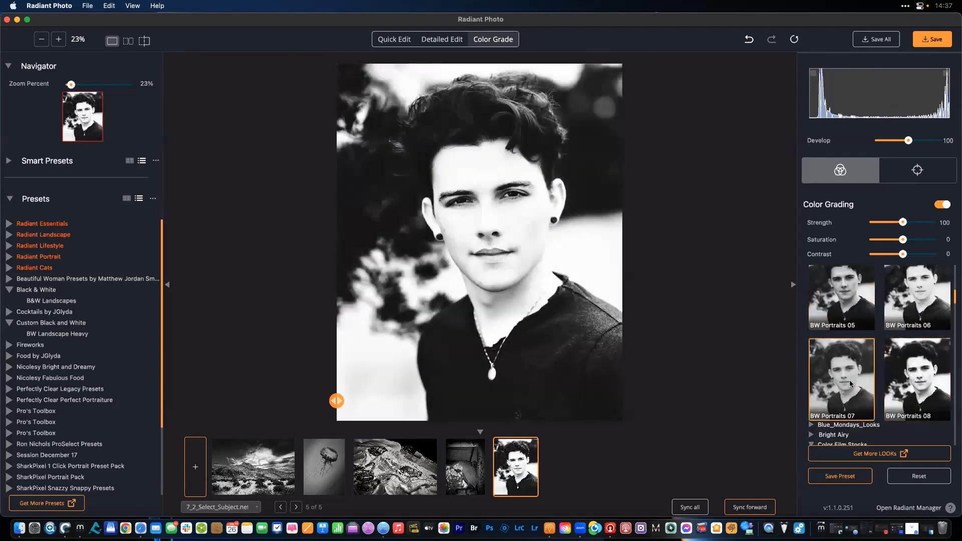
click(850, 380)
- Recheck the looks BW Portraits 05 and 03, and apply BW Portraits 04
scroll(850, 381, up, 2)
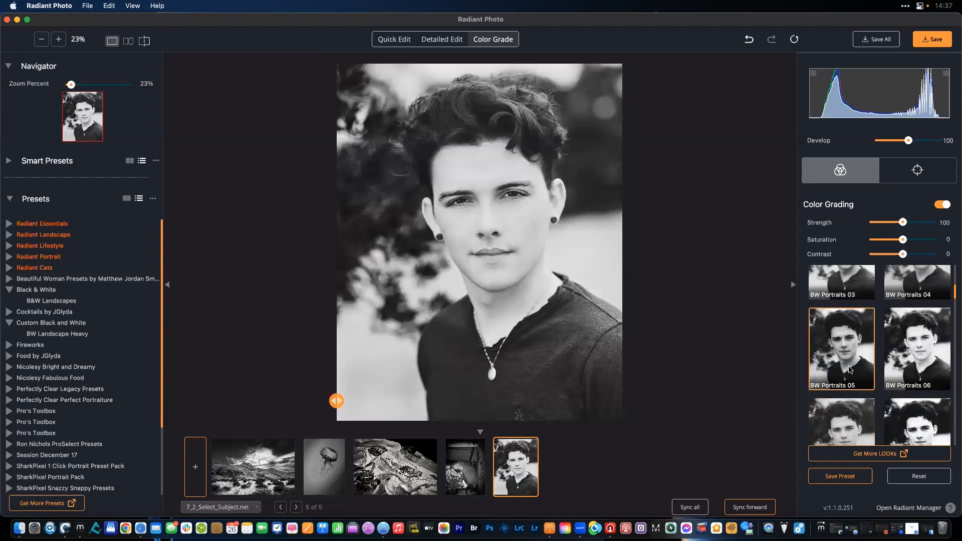
click(851, 370)
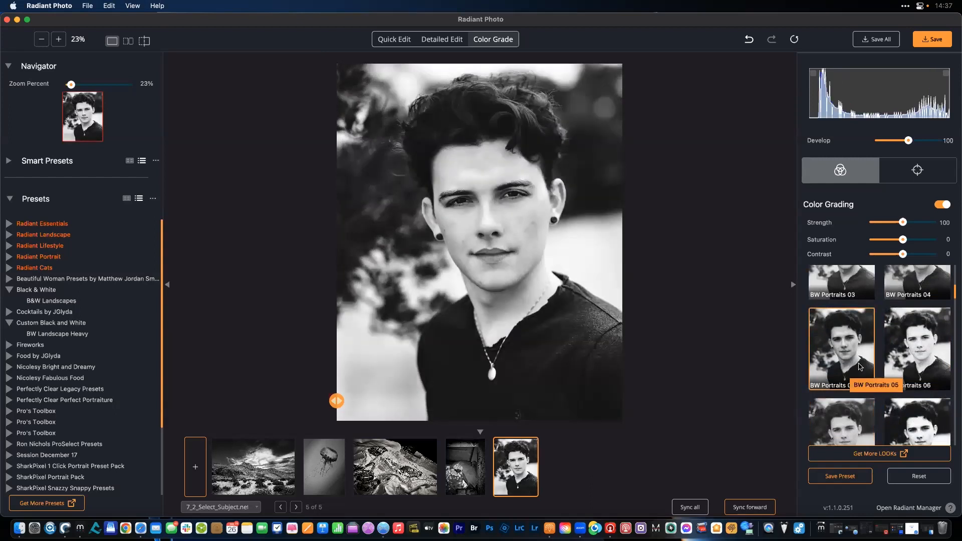
scroll(860, 366, up, 2)
click(847, 309)
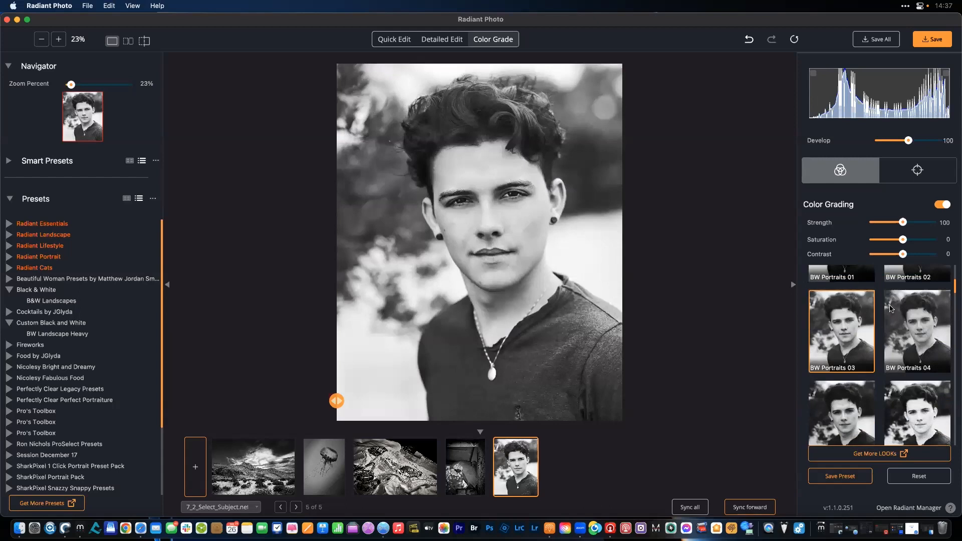
click(918, 355)
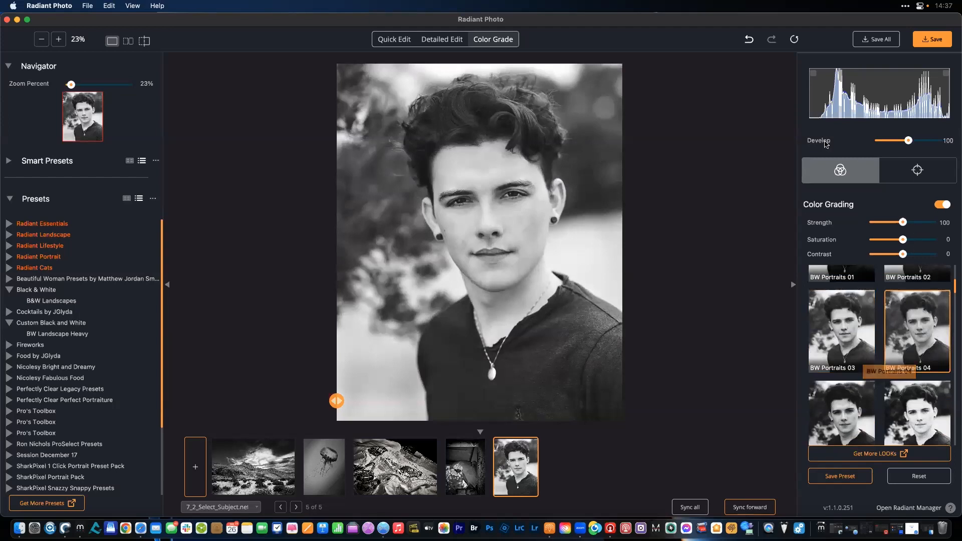
- Switch the makeup toning area to Full Body and set Skin Toning to 64
click(435, 40)
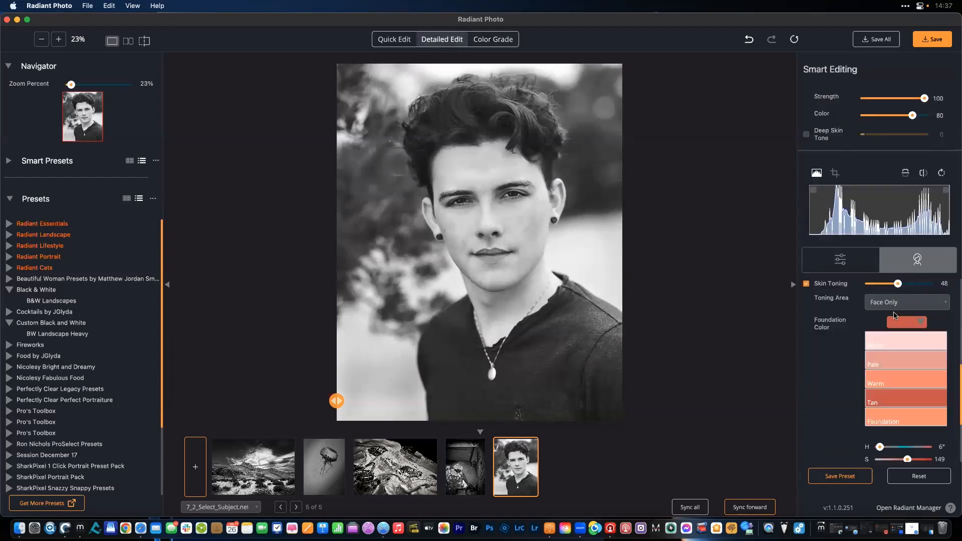
mouse_move(904, 284)
mouse_down()
mouse_move(919, 284)
mouse_move(903, 283)
mouse_up()
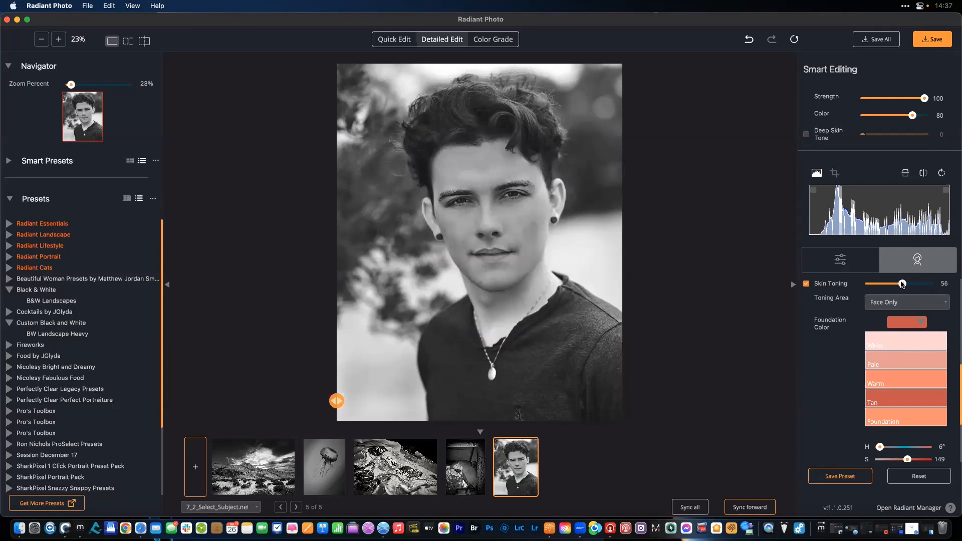
click(907, 302)
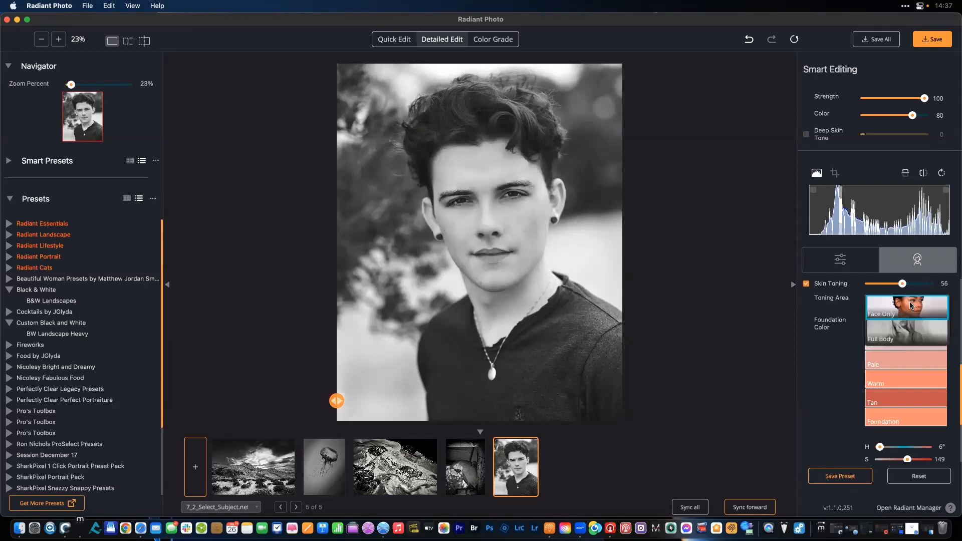
click(902, 337)
drag(902, 284, 908, 283)
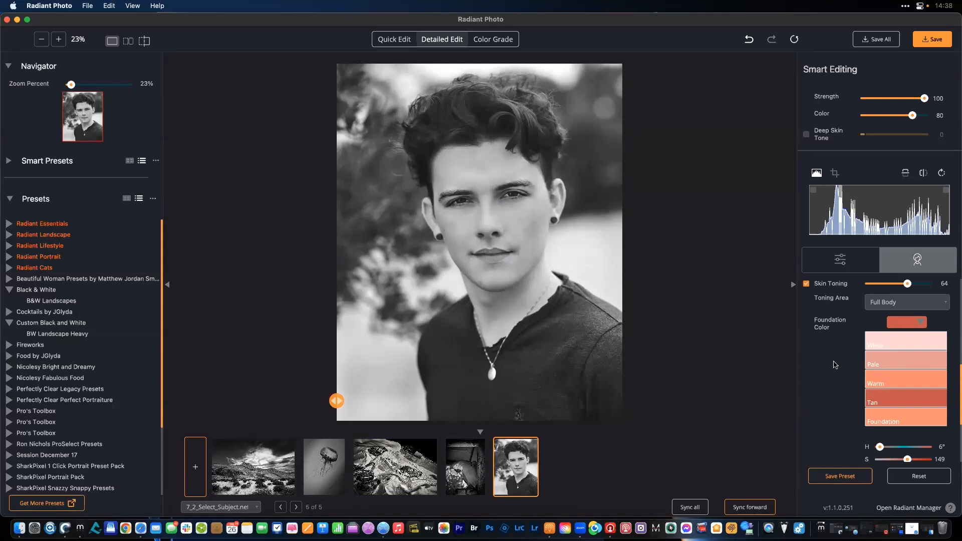
scroll(834, 366, up, 3)
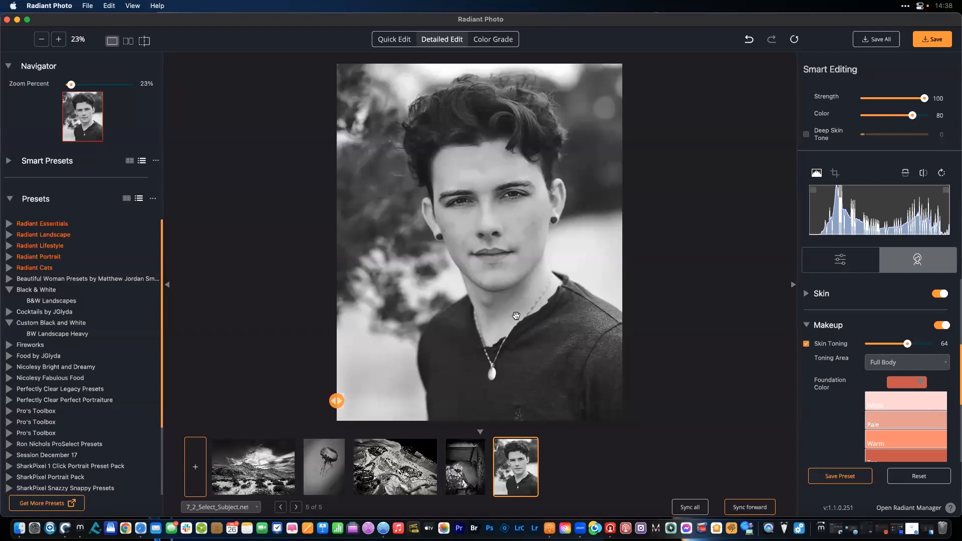
- Increase the color grading contrast and strength, and open the Graduated Filter settings
click(493, 39)
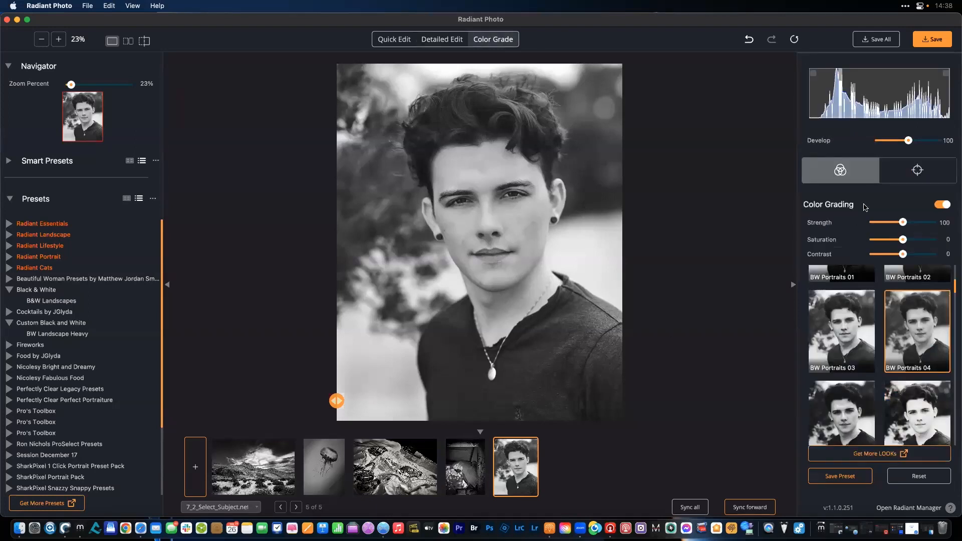
click(913, 254)
drag(913, 254, 915, 223)
click(923, 175)
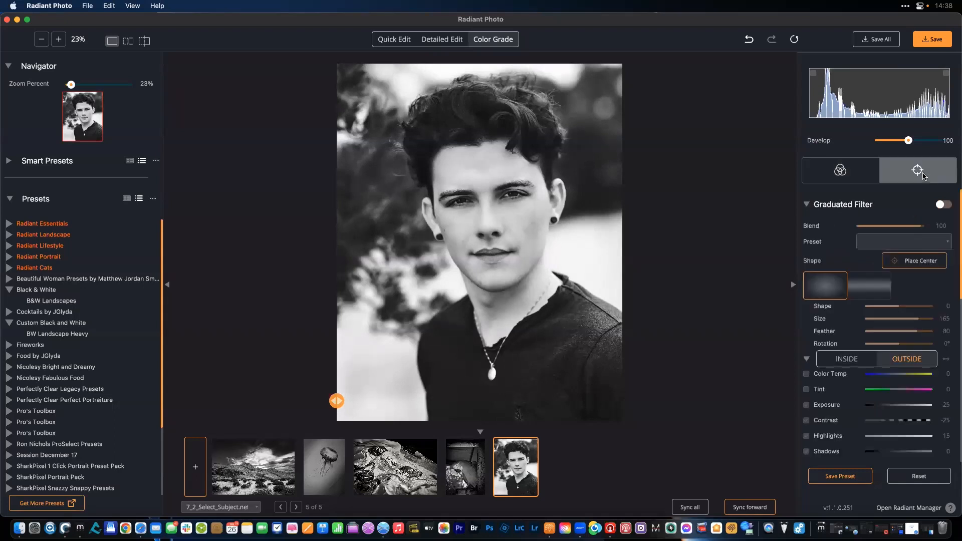
- Center the Graduated Filter on the man's face and set Shape to -43, Size to 160 and Rotation to -18°
click(915, 261)
click(480, 242)
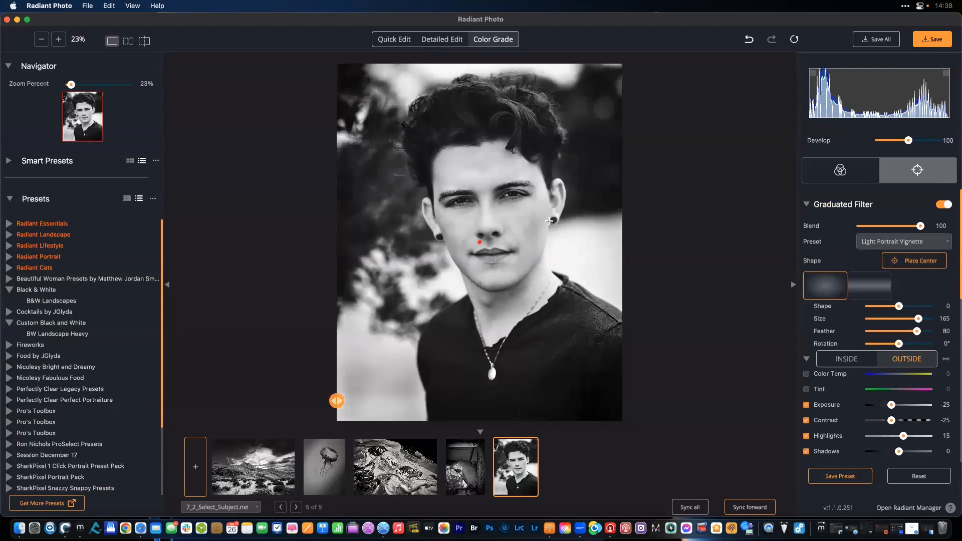
click(487, 198)
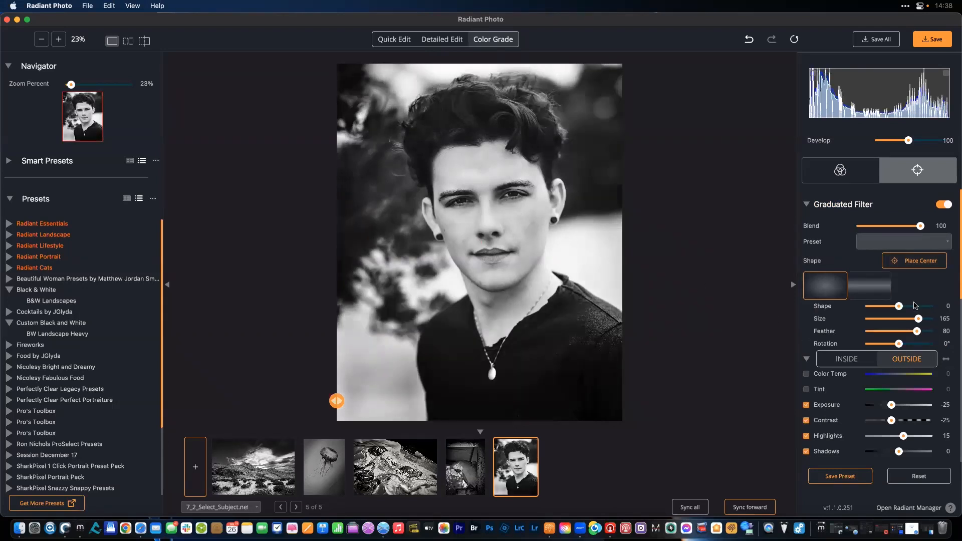
drag(918, 319, 893, 346)
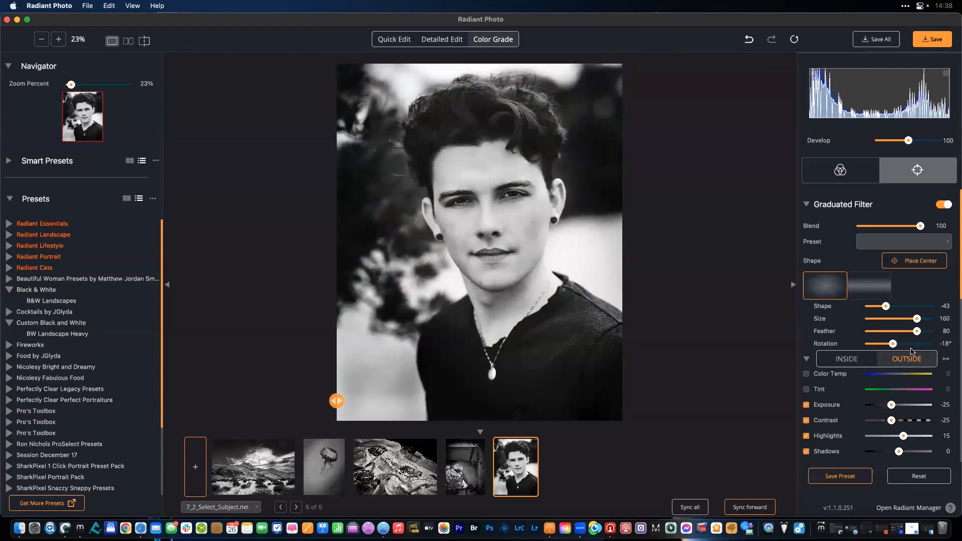
- Set the area outside the graduated filter to Exposure -30, Highlights 48 and Shadows -55
mouse_move(893, 407)
mouse_down()
mouse_move(880, 407)
mouse_move(891, 407)
mouse_up()
scroll(902, 421, down, 2)
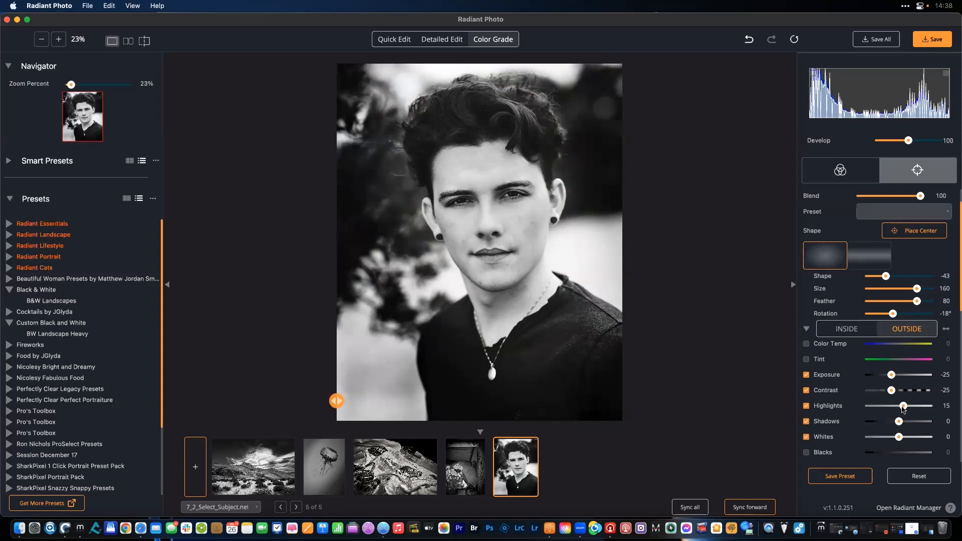
drag(904, 406, 913, 406)
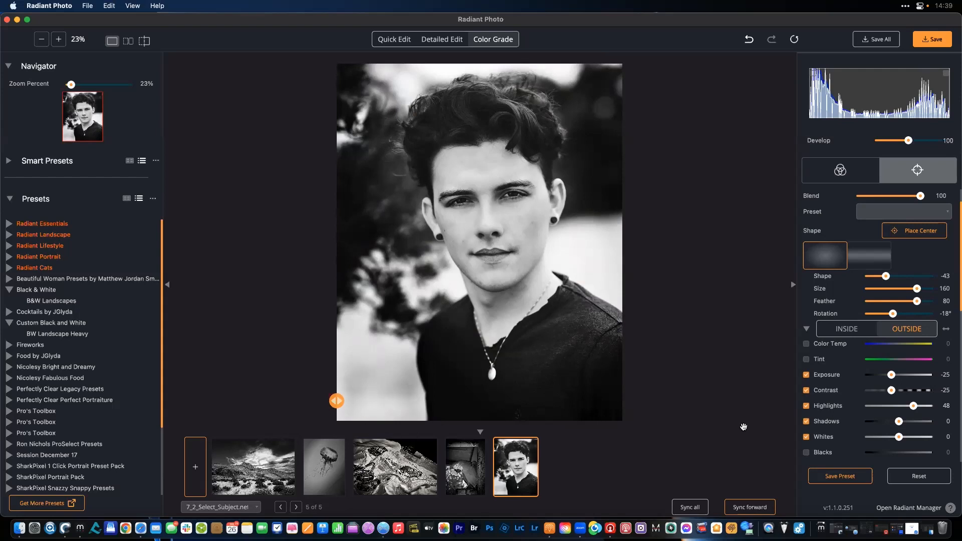
drag(897, 425, 883, 423)
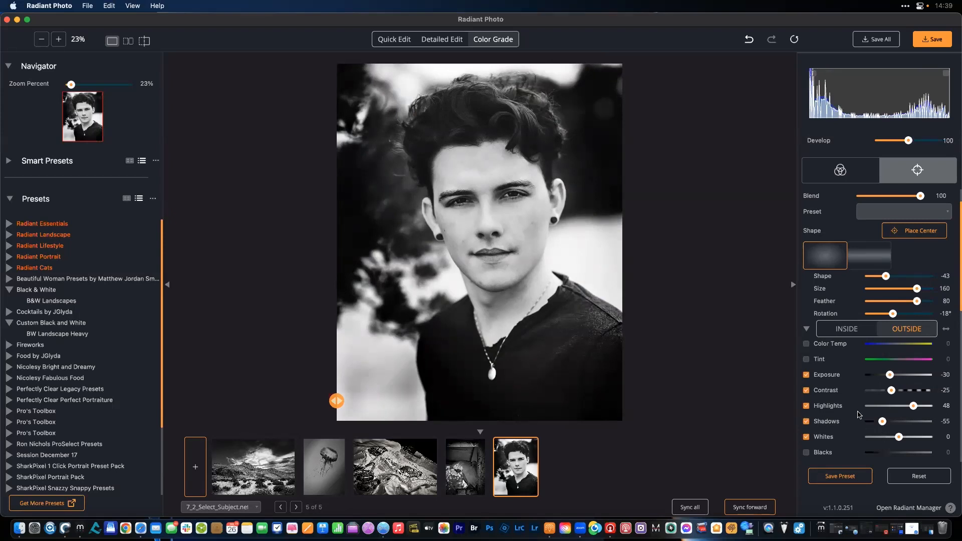
click(533, 265)
click(537, 236)
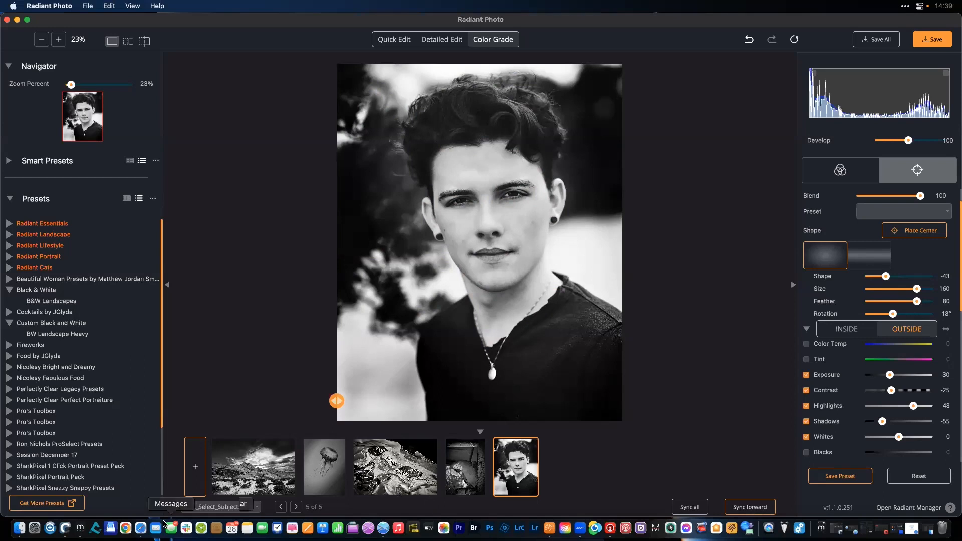
- Save the portrait's look as a preset named Portrait 1 in the Custom Black and White group
click(841, 478)
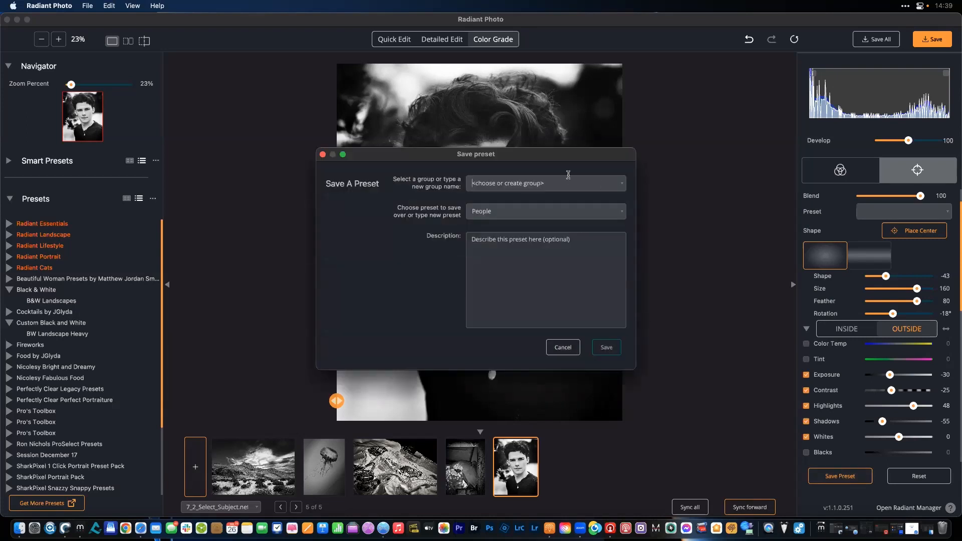
click(622, 184)
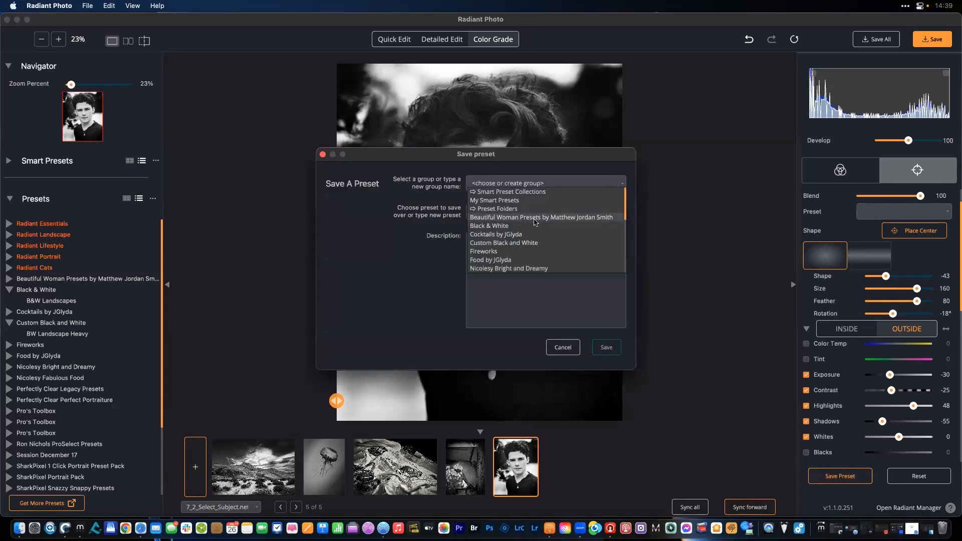
click(515, 243)
click(503, 213)
text(People)
key(BackSpace)
key(BackSpace)
key(BackSpace)
key(BackSpace)
key(BackSpace)
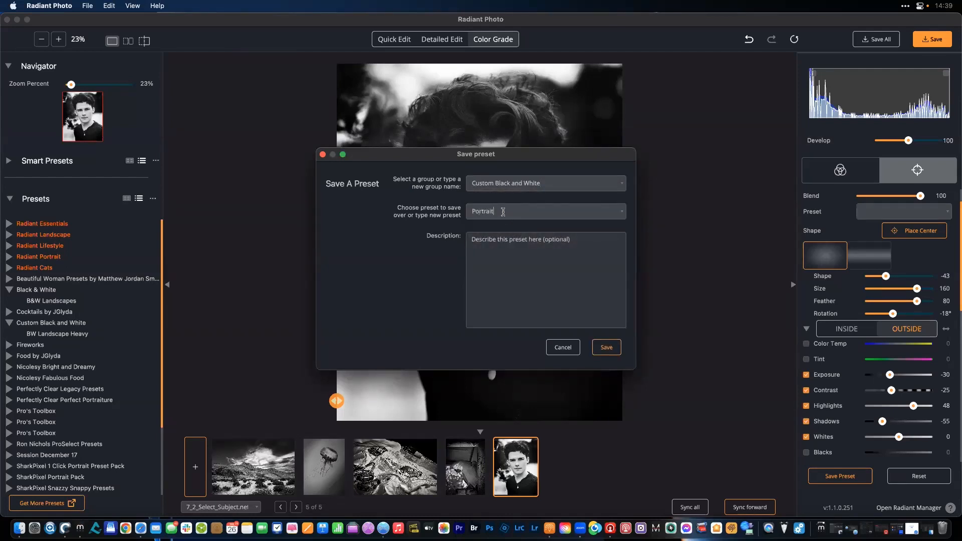
click(606, 349)
- Save the parrot photo's look as a preset named Animals in the Custom Black and White group
click(465, 471)
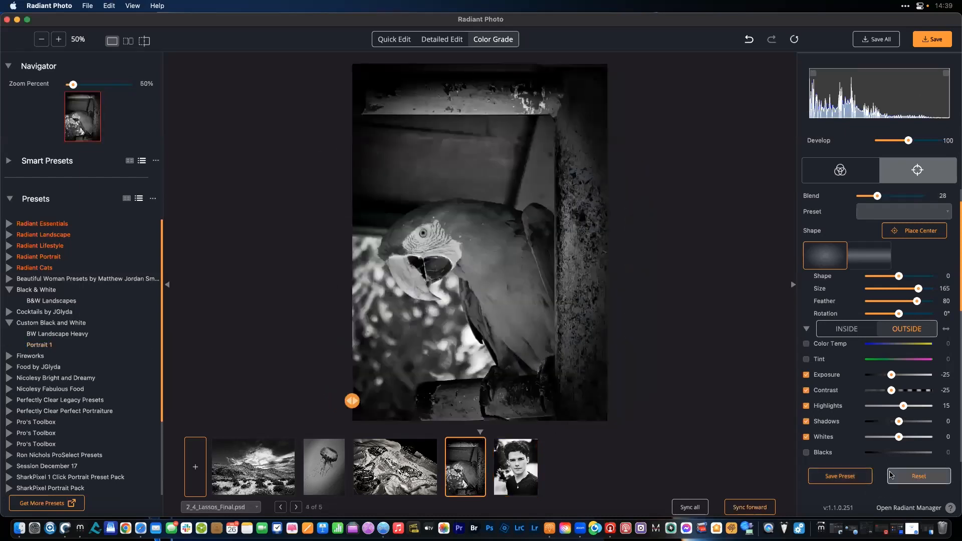
click(848, 478)
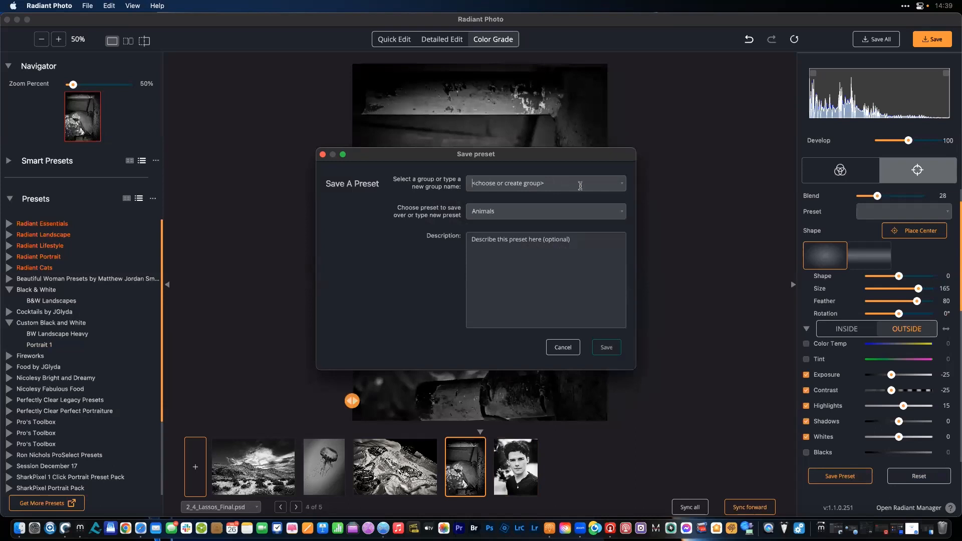
click(620, 184)
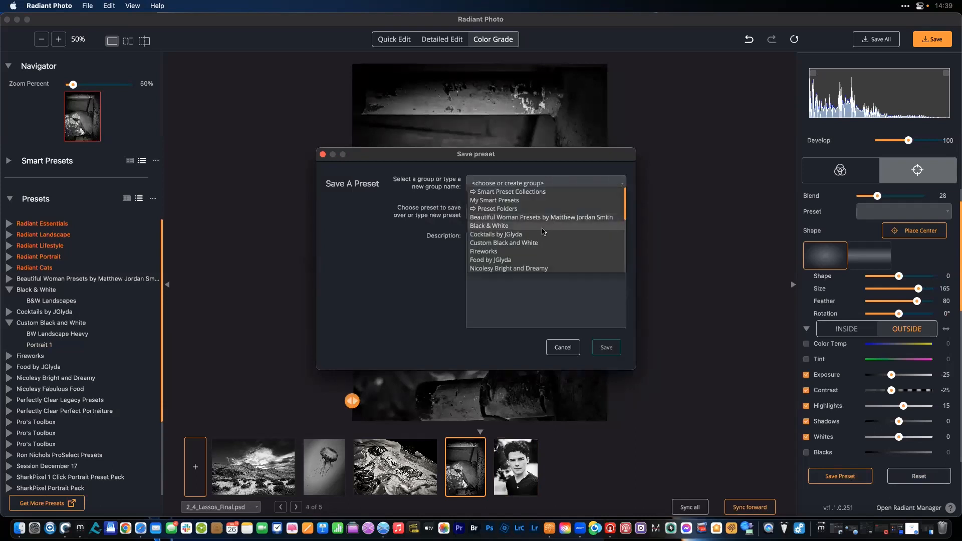
scroll(520, 232, down, 2)
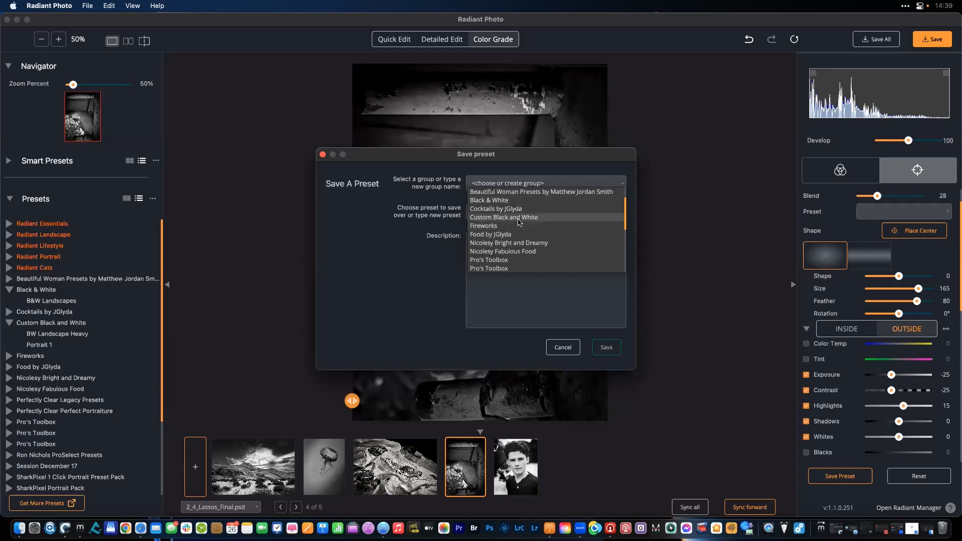
click(518, 218)
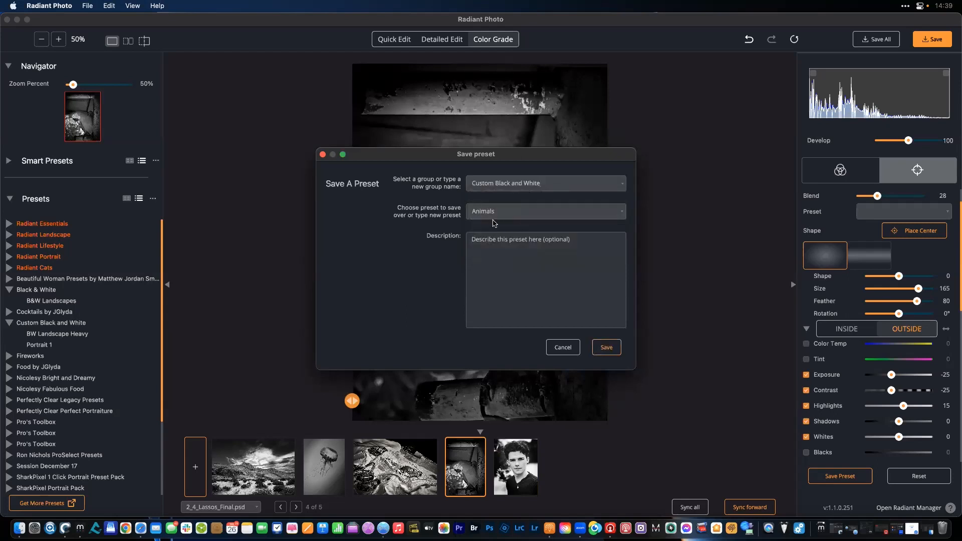
click(606, 348)
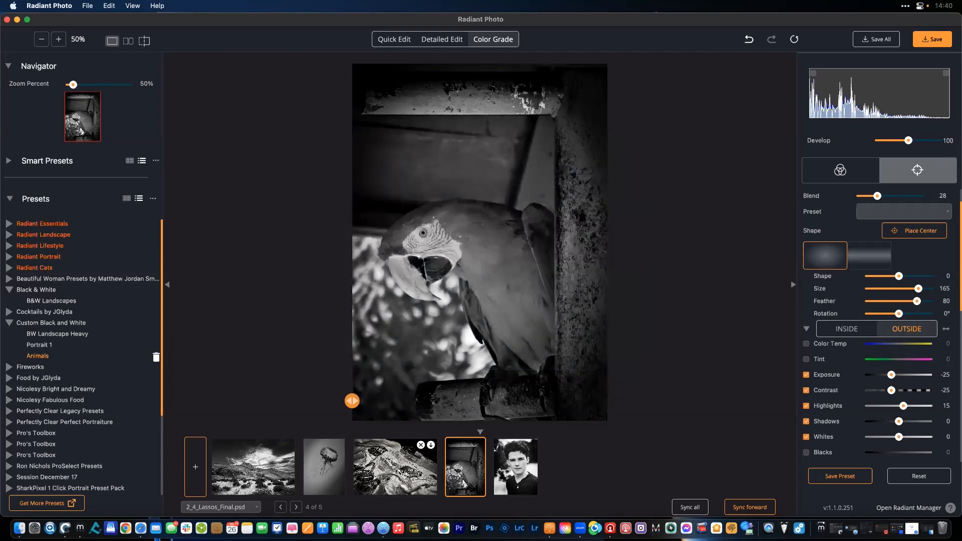
- Save the Armstrong spacesuit photo's look as a preset named Newspaper in the Custom Black and White group
click(395, 466)
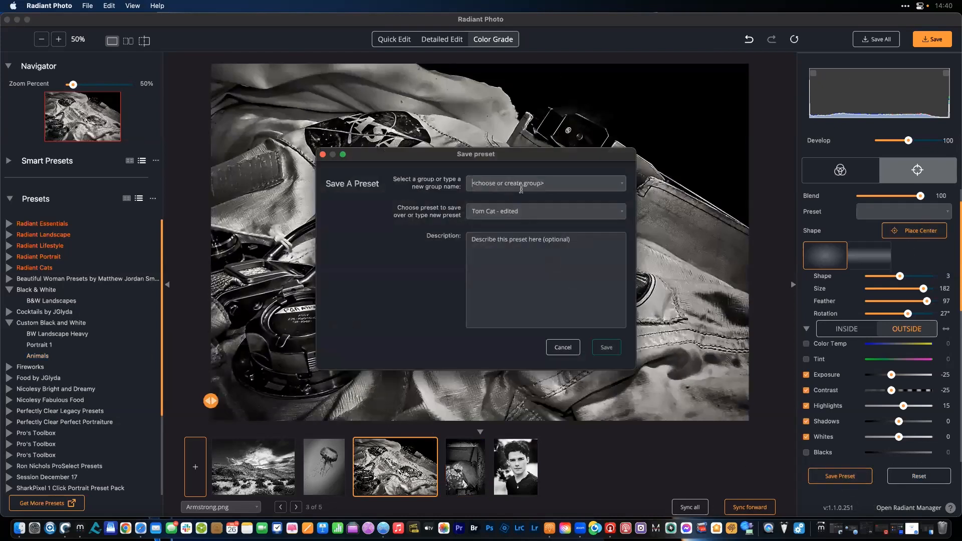
click(623, 187)
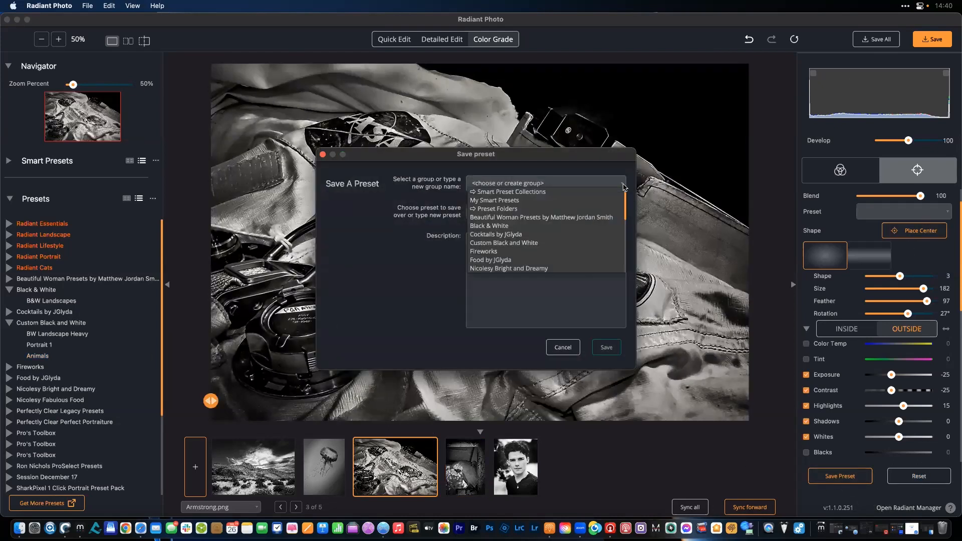
click(502, 243)
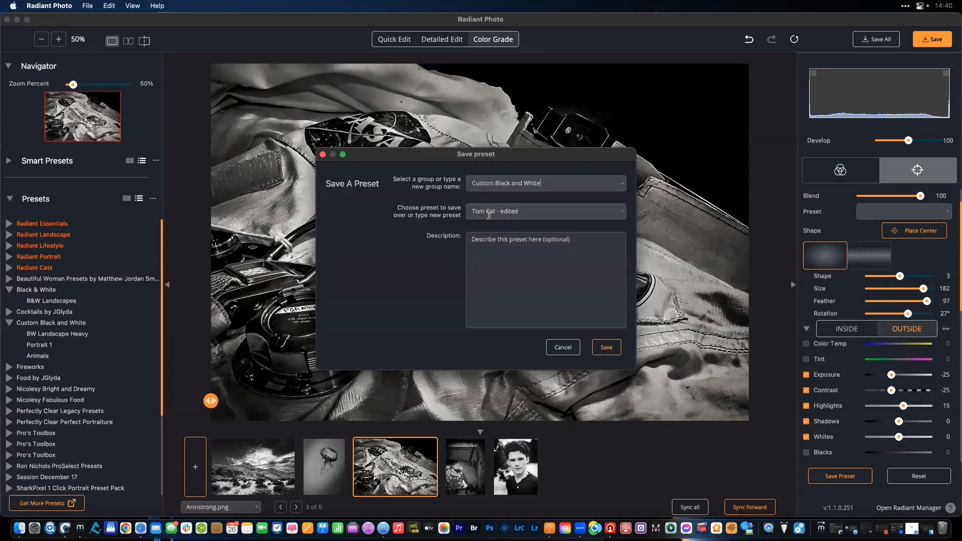
triple_click(489, 213)
text(Ne)
click(607, 348)
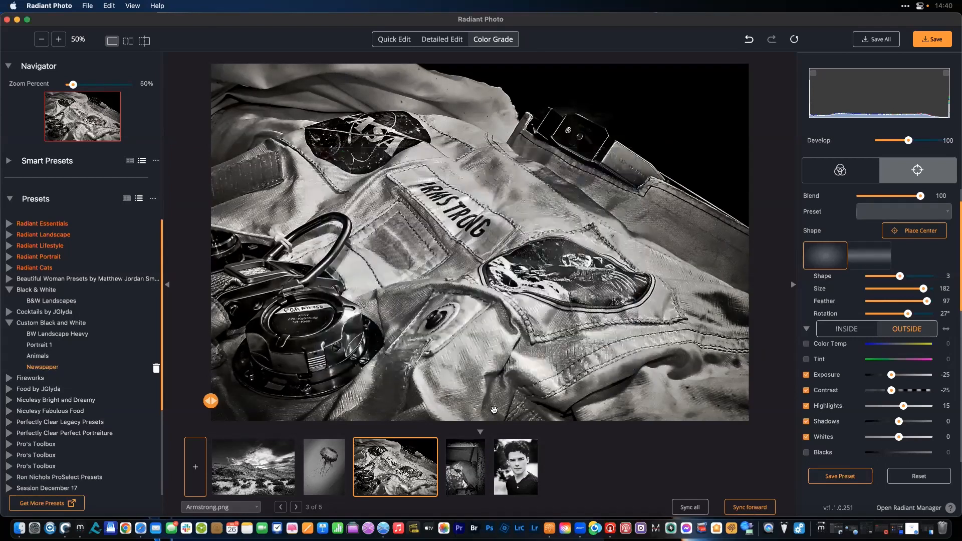
- Save the jellyfish photo's look as a preset named Underwater in the Custom Black and White group
click(331, 476)
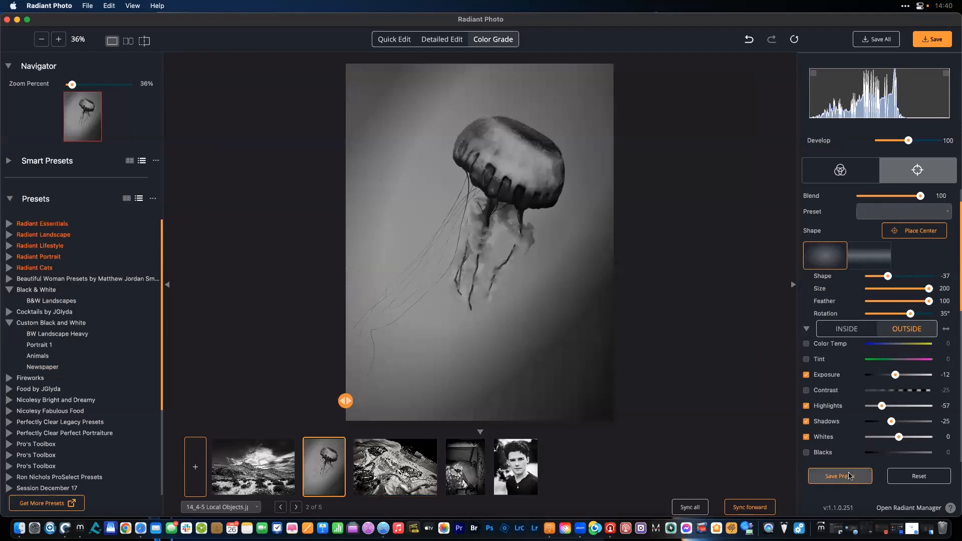
click(851, 477)
click(615, 186)
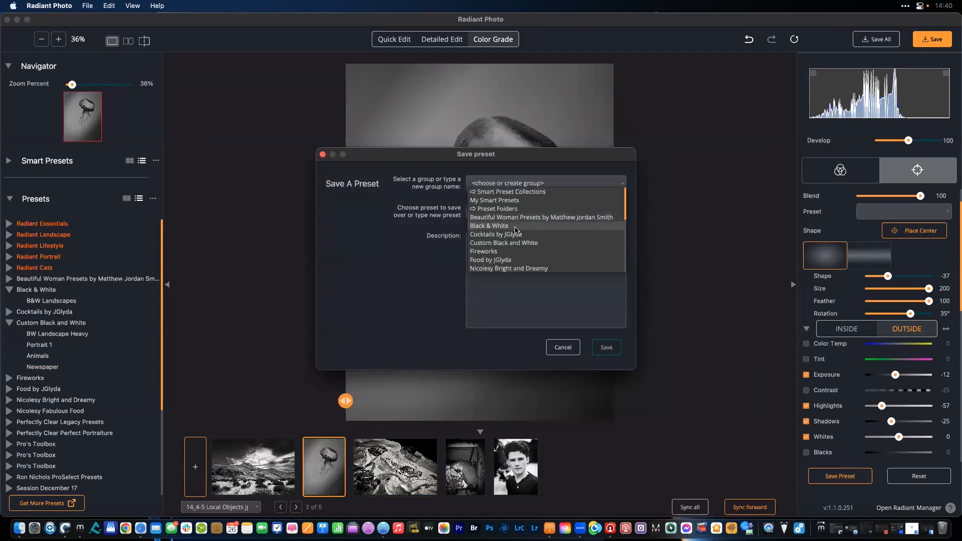
click(506, 243)
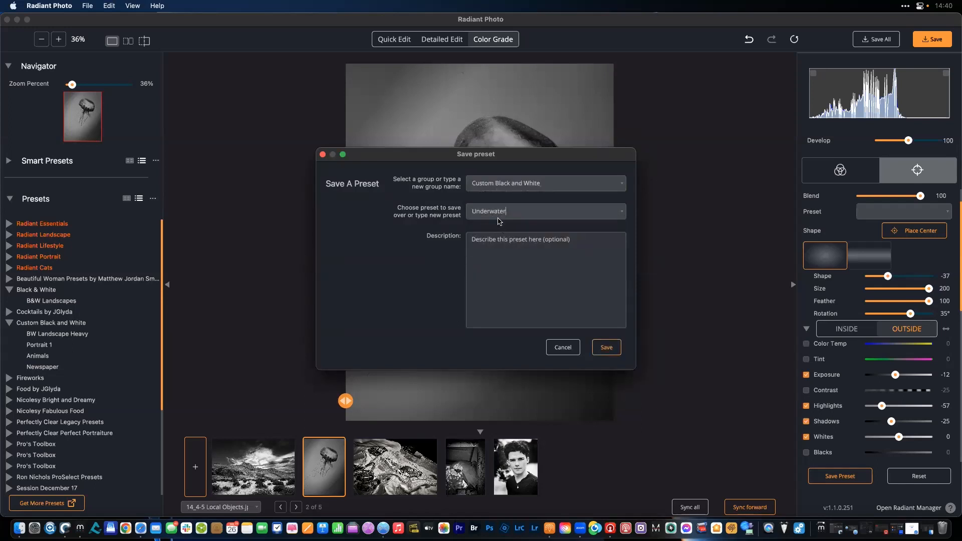
click(606, 350)
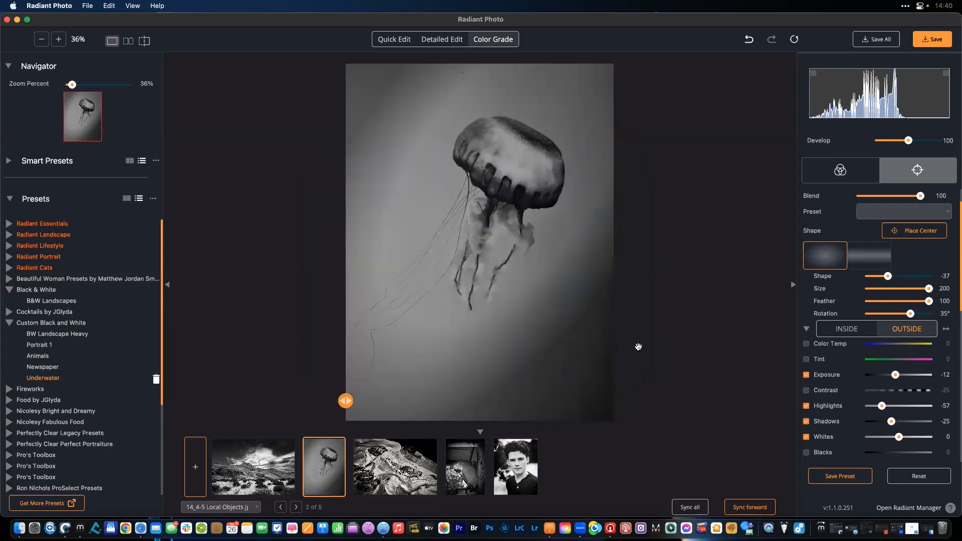
- Try the BW Landscape Heavy, Portrait 1 and Newspaper presets on the jellyfish photo and return it to Underwater
click(291, 473)
click(324, 466)
click(50, 336)
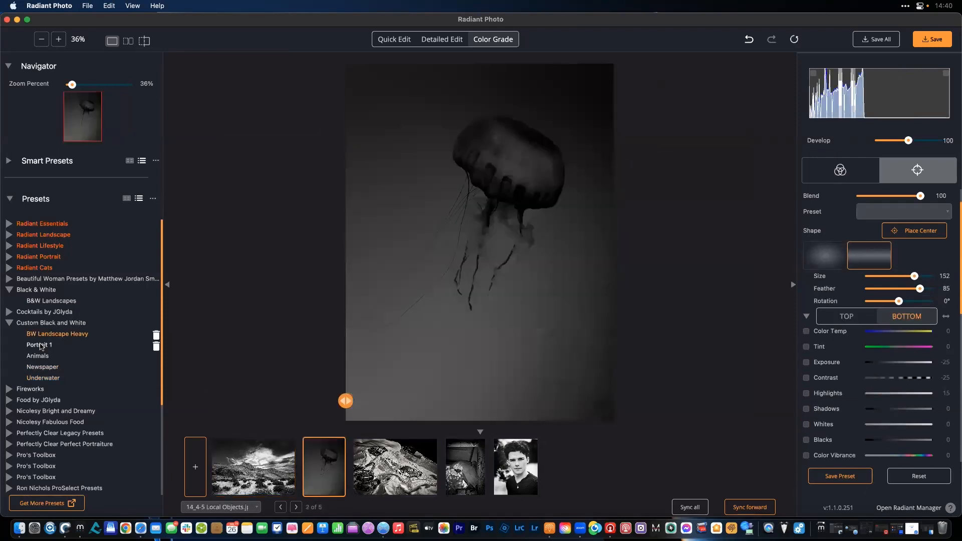
click(39, 346)
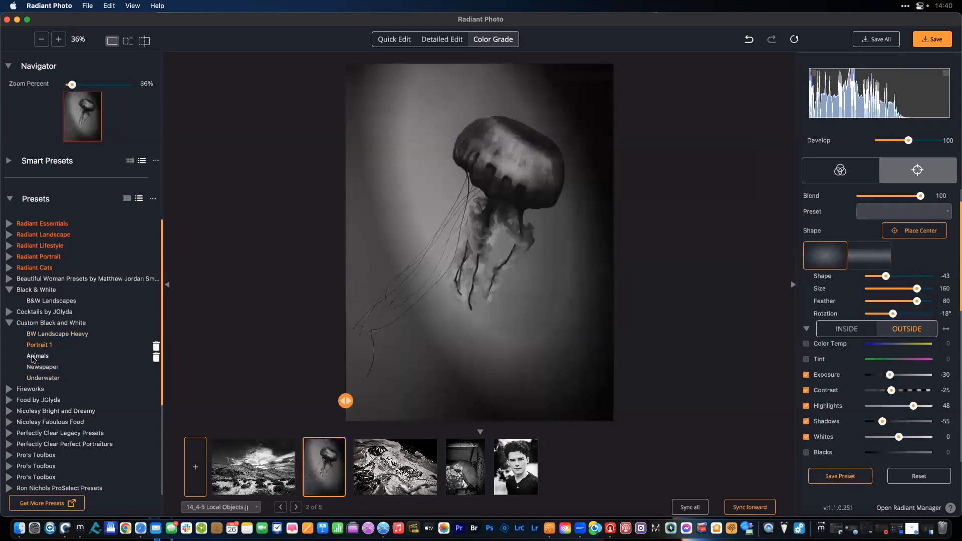
click(39, 368)
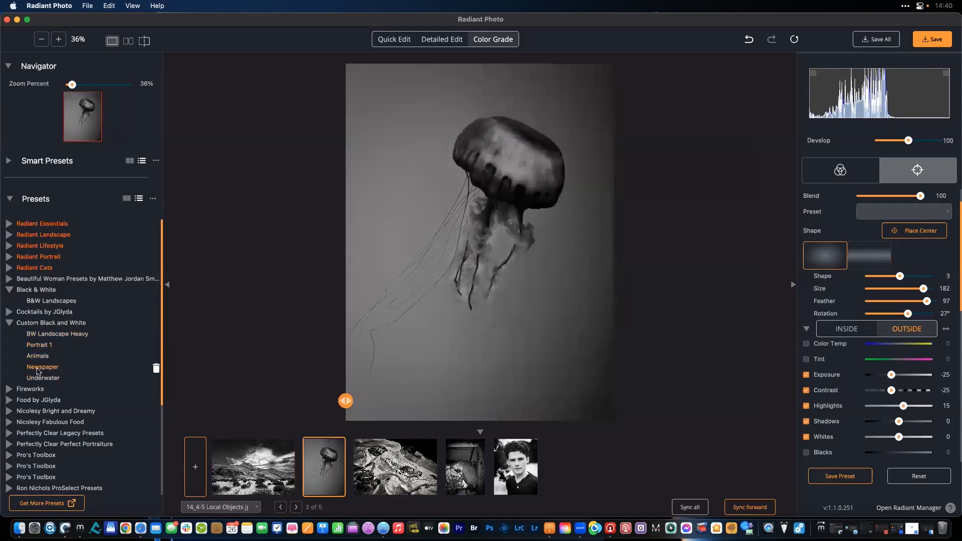
click(40, 379)
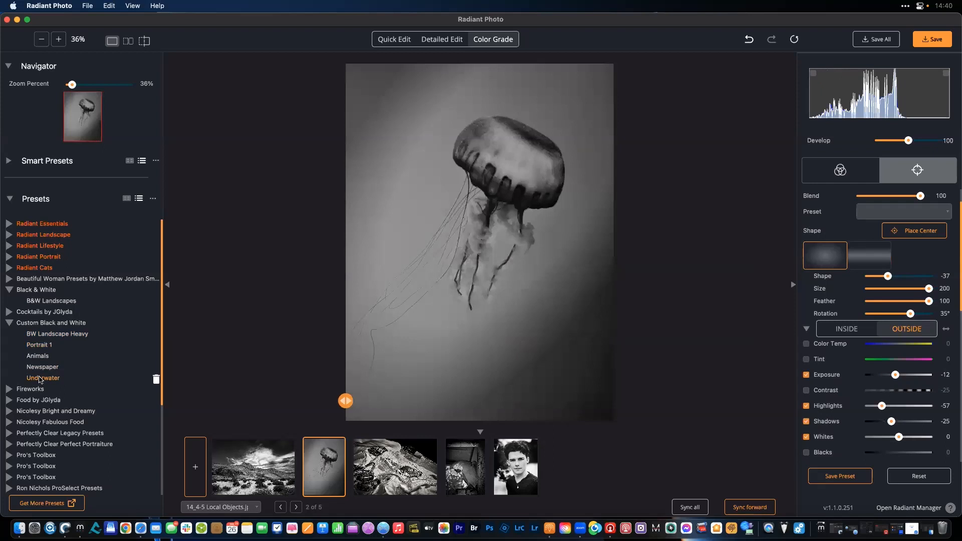
- Try the Underwater preset on the Armstrong photo, return it to Newspaper, and review the parrot and portrait photos
mouse_move(366, 480)
click(51, 381)
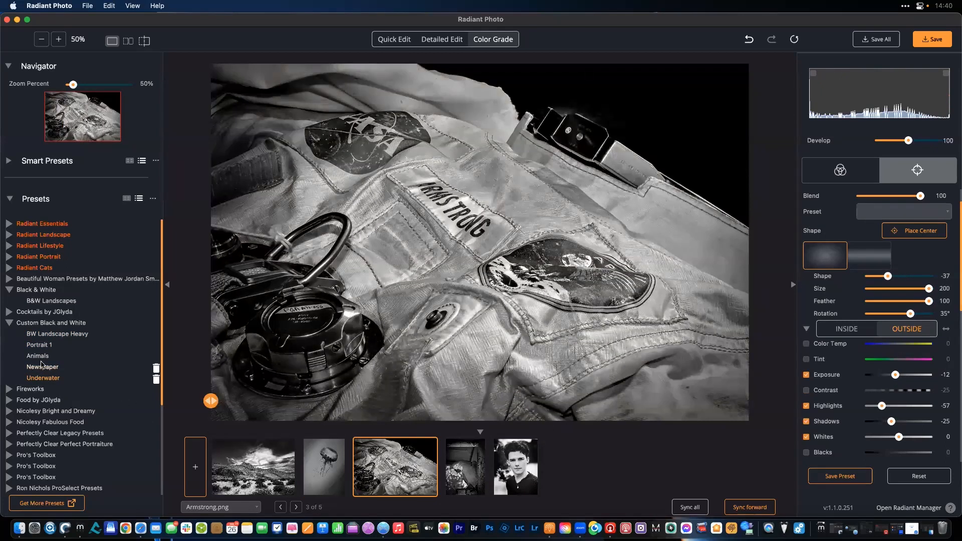
click(41, 368)
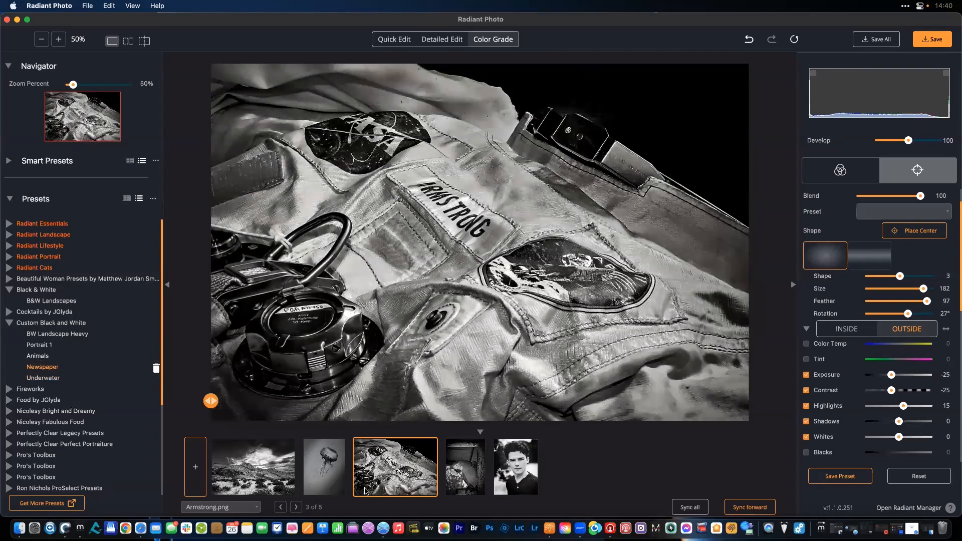
click(462, 479)
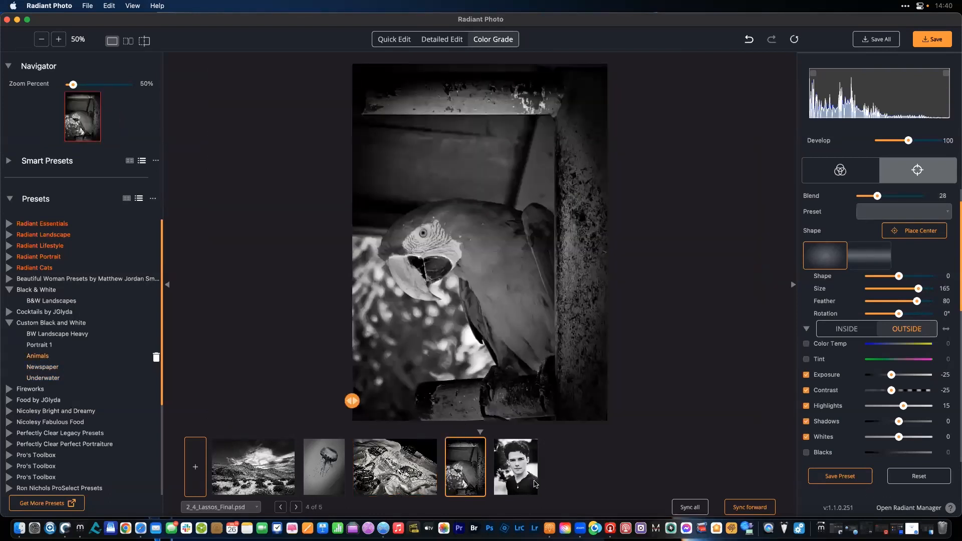
click(522, 480)
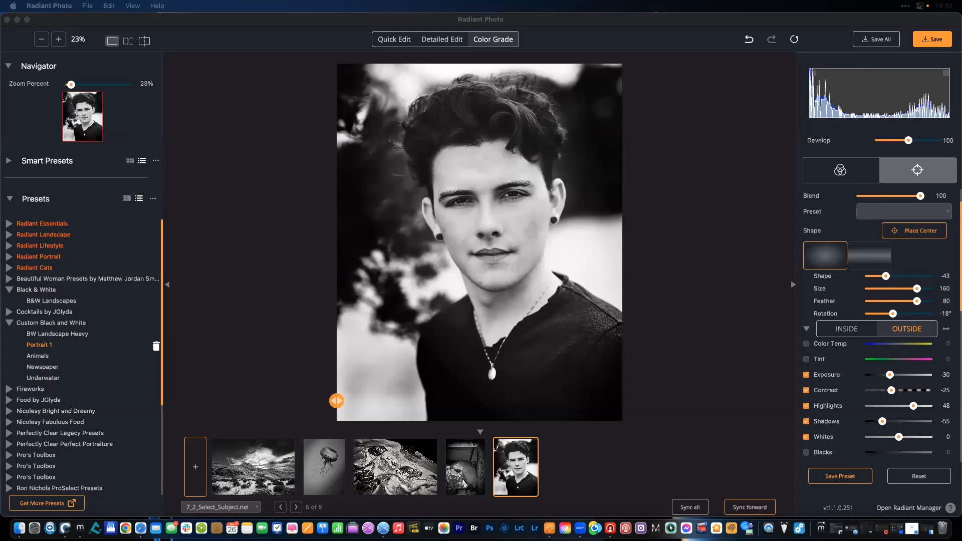
- Add the waterfall photo 7_1_MaskingB.DNG and the purple flower photo 7_5_Select_Object to the session and show the waterfall
drag(355, 161, 382, 204)
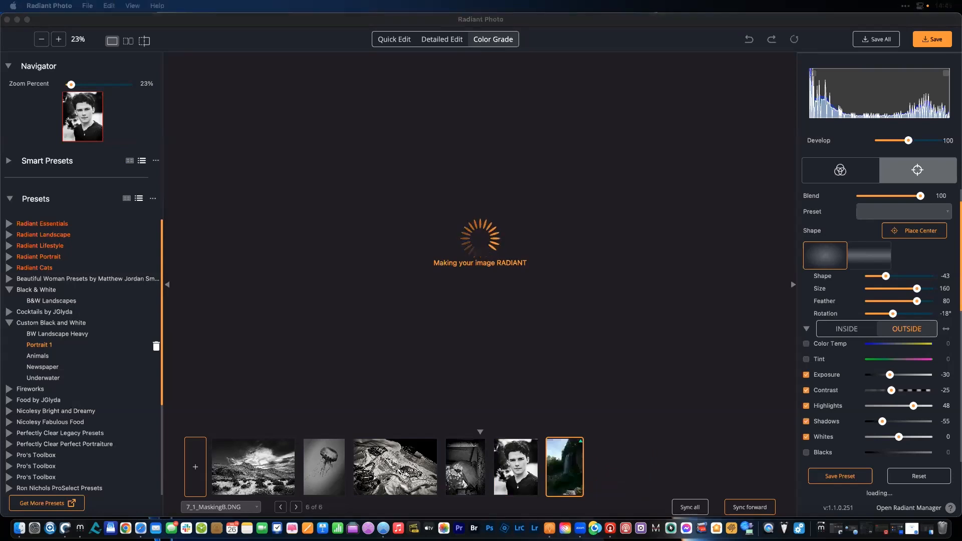
drag(1, 133, 427, 266)
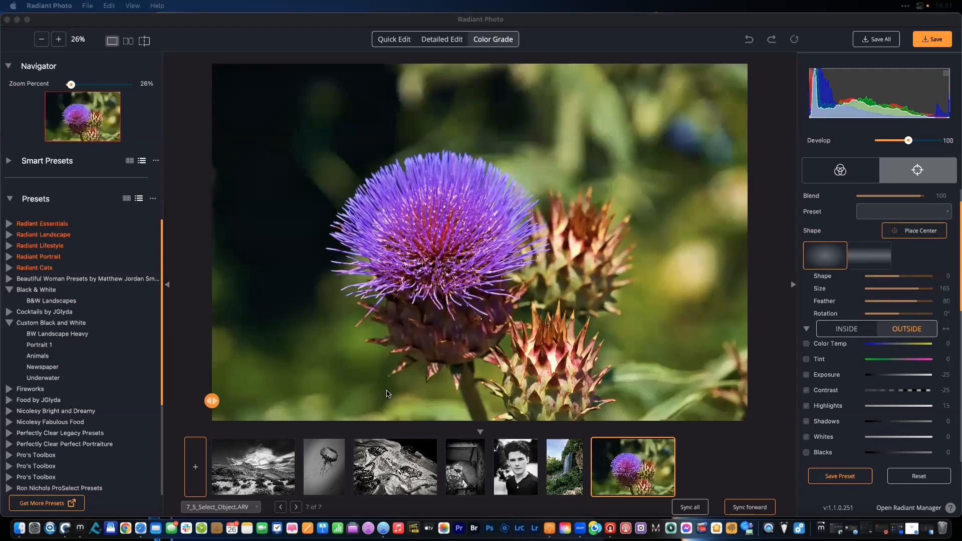
click(566, 456)
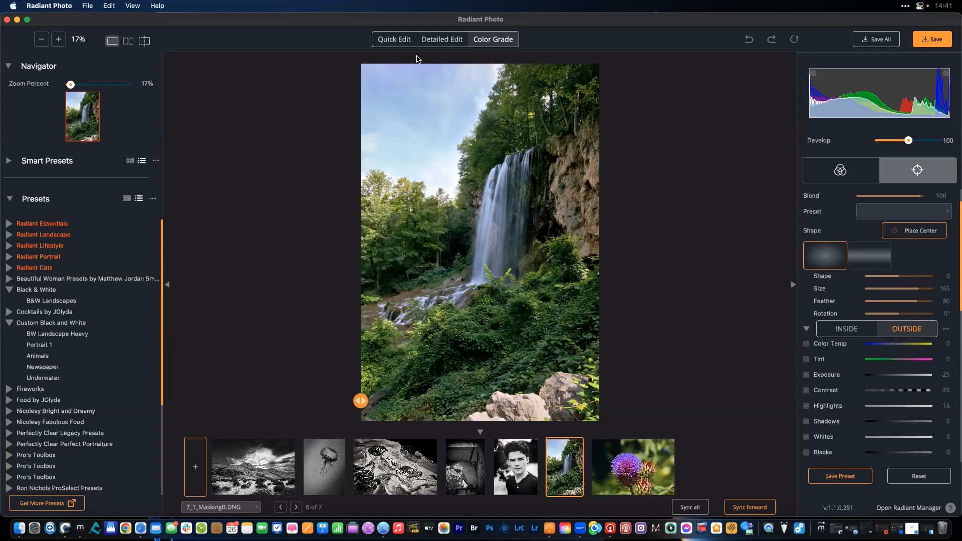
- In Quick Edit, set the waterfall photo's Strength to 62, Color to 100 and Depth to 88, comparing it with the original
click(404, 42)
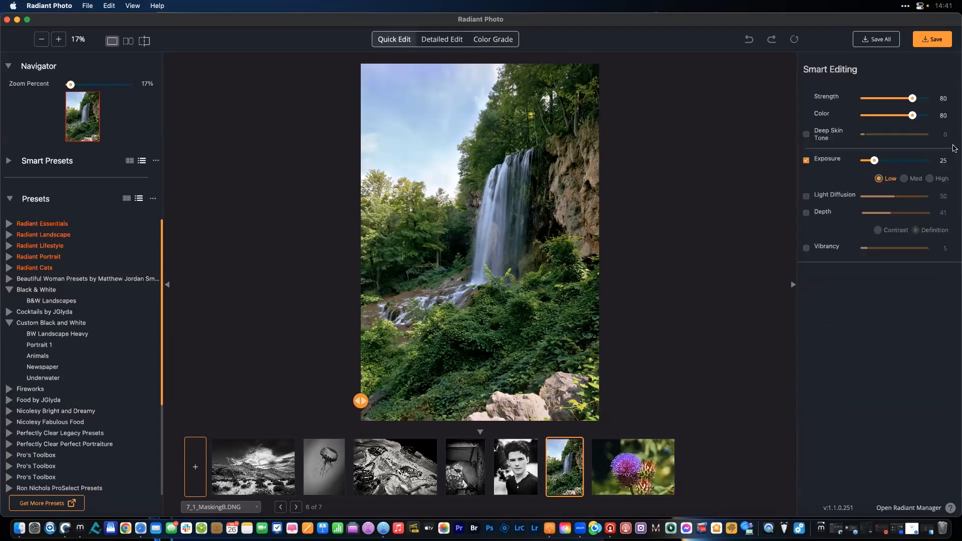
click(551, 149)
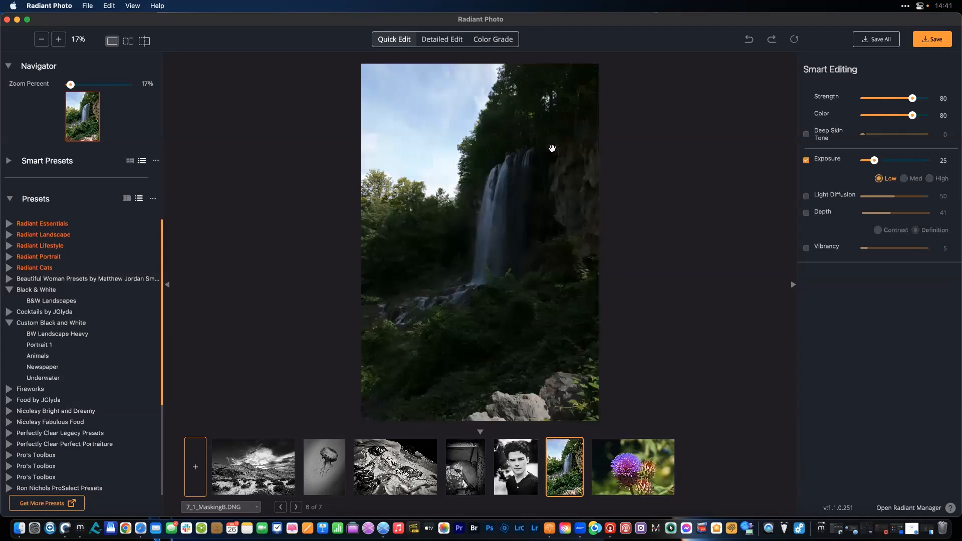
click(552, 147)
click(552, 147)
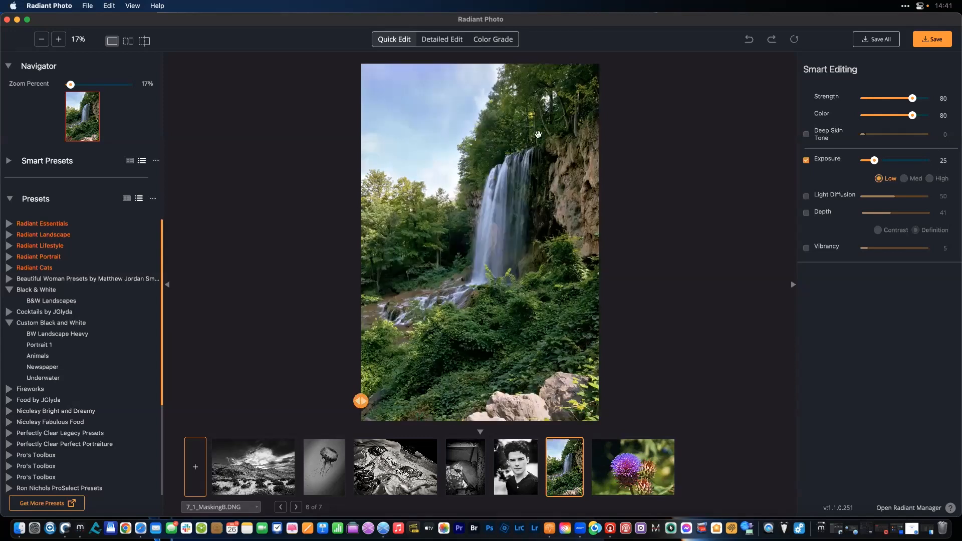
click(457, 321)
drag(457, 321, 591, 156)
drag(906, 98, 927, 116)
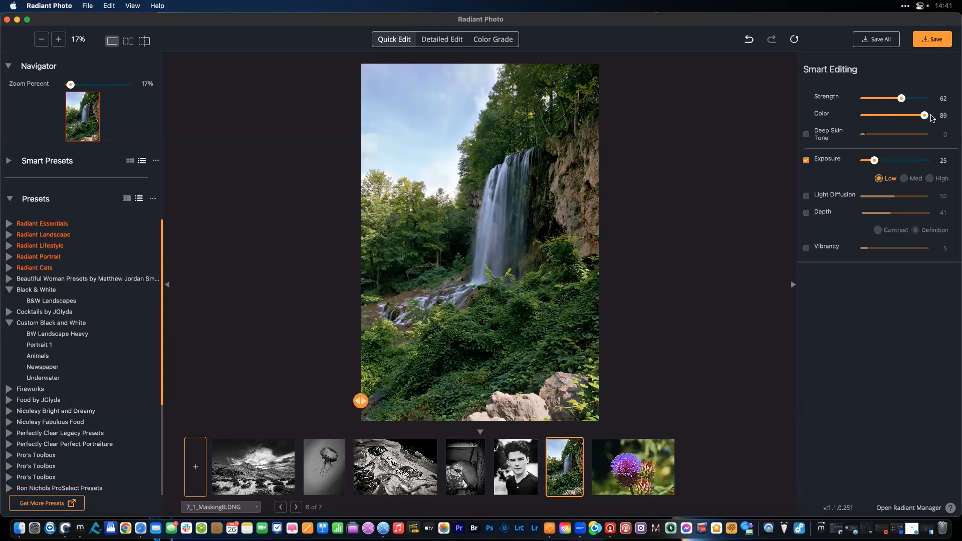
click(920, 213)
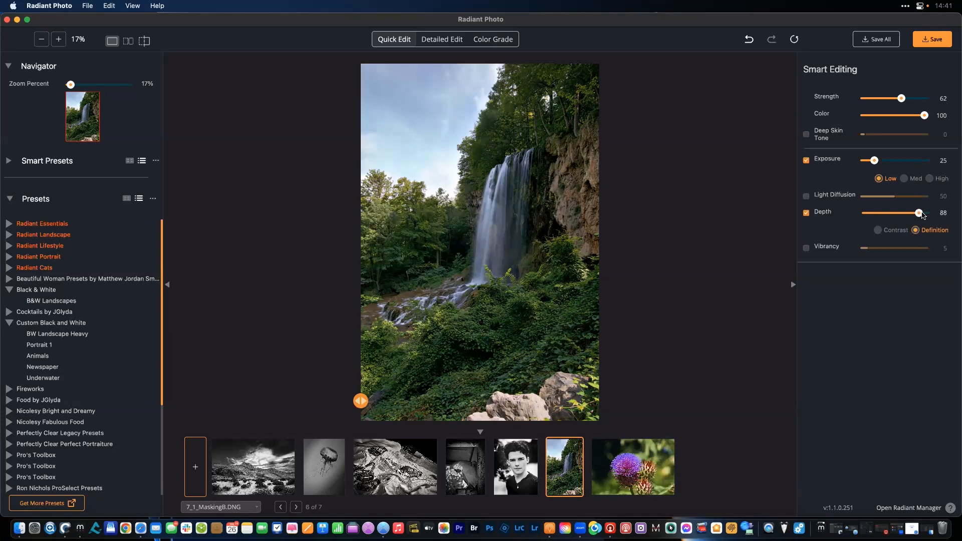
click(579, 244)
click(579, 244)
- Bring up the Color adjustments of Detailed Edit for the waterfall photo, with the Tone section collapsed
click(441, 42)
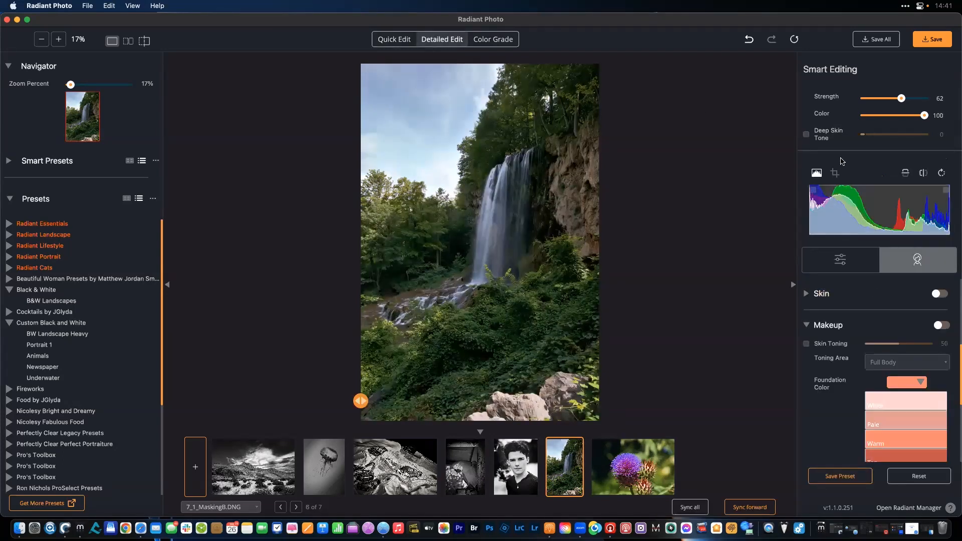
click(851, 268)
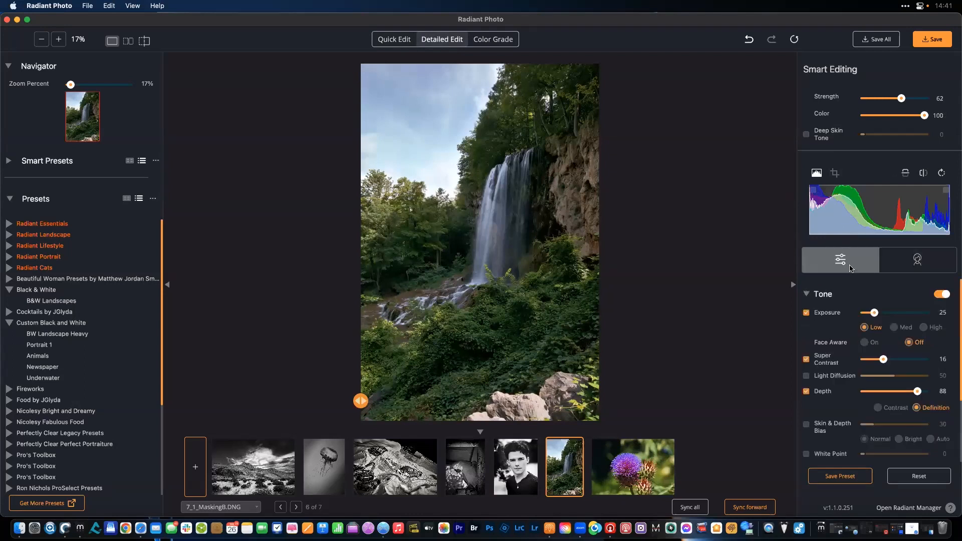
click(807, 295)
click(807, 325)
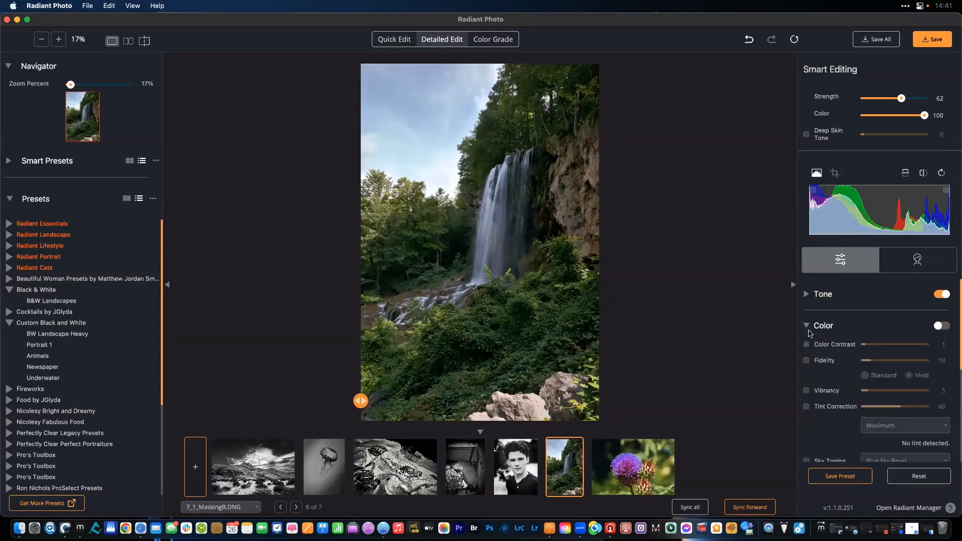
scroll(846, 410, down, 3)
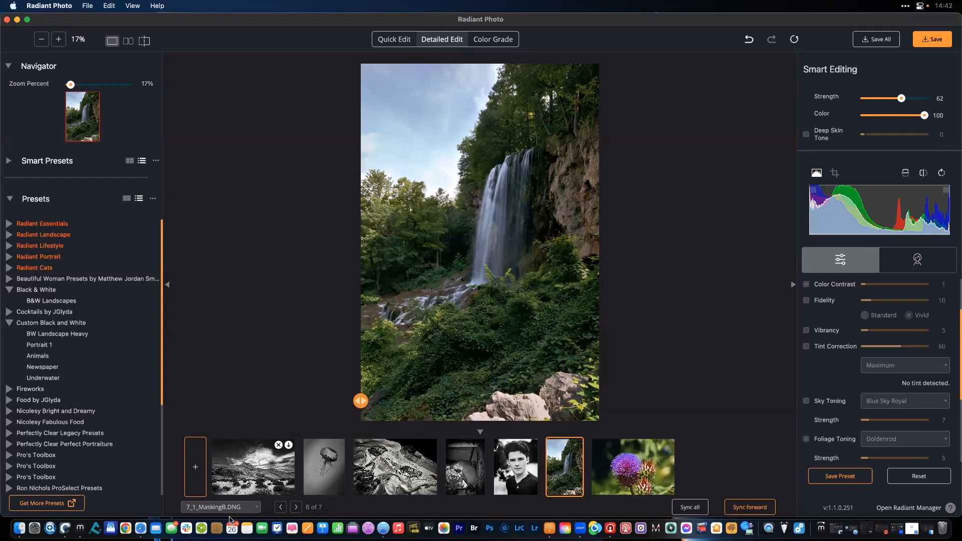
click(247, 528)
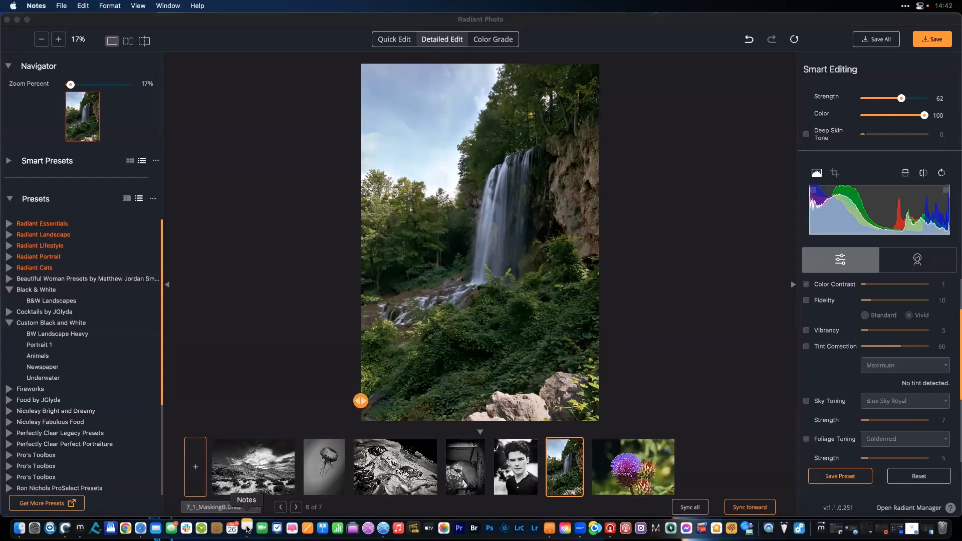
key(super+w)
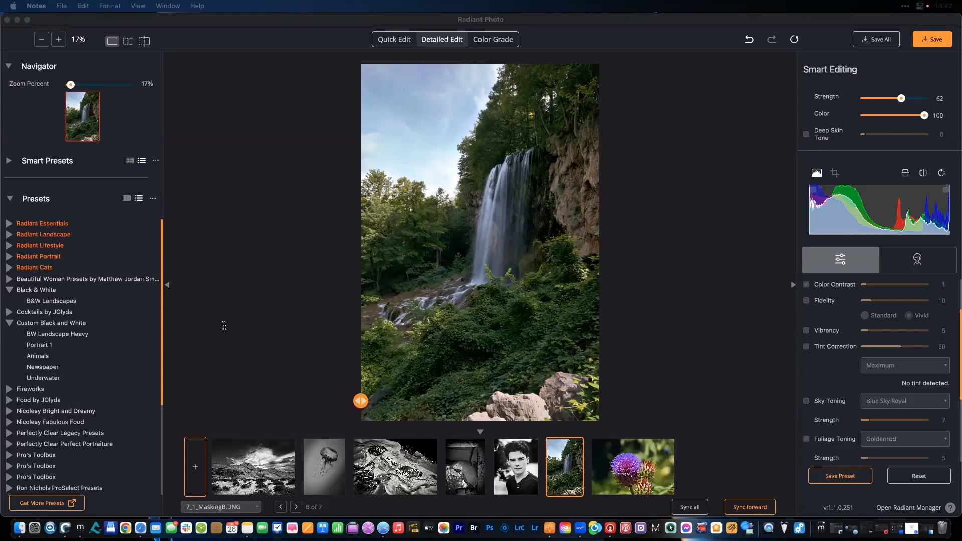
click(325, 236)
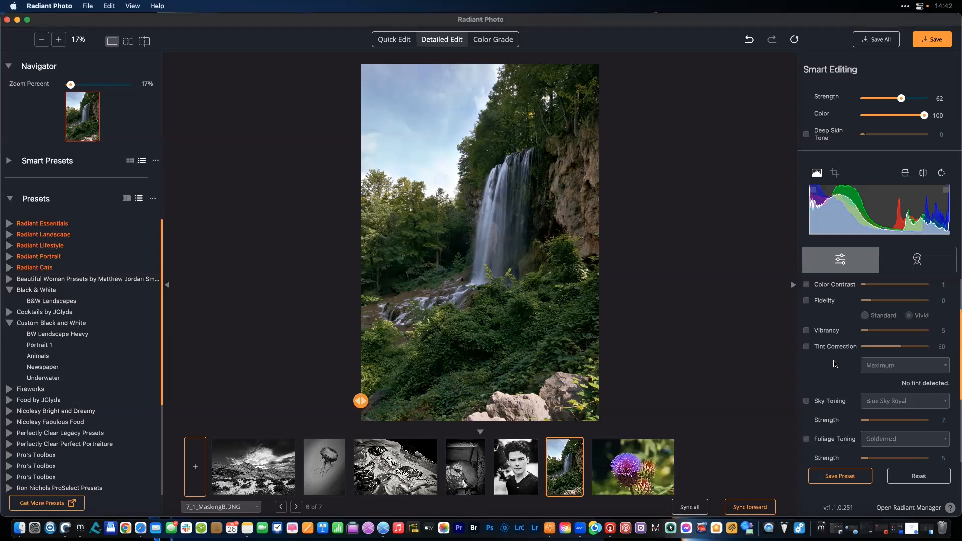
- Enable Sky Toning on the waterfall photo, try Blue Sky Royal, and set it to Blue Sky Aquamarine at strength 62
click(805, 401)
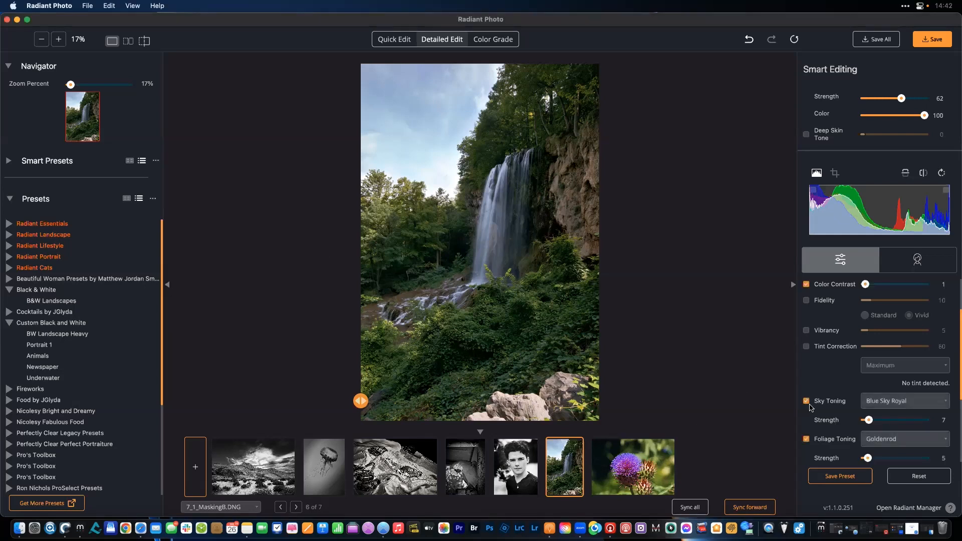
click(911, 421)
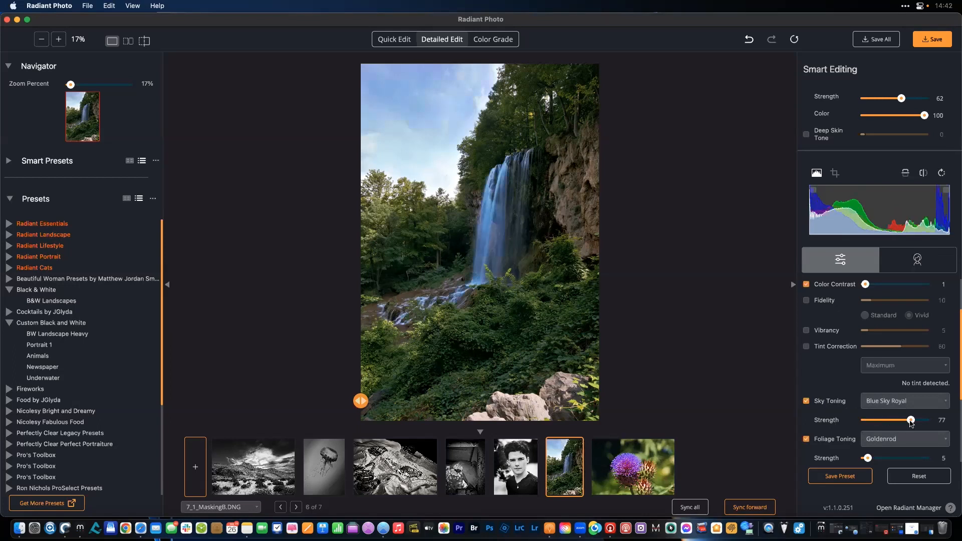
click(898, 402)
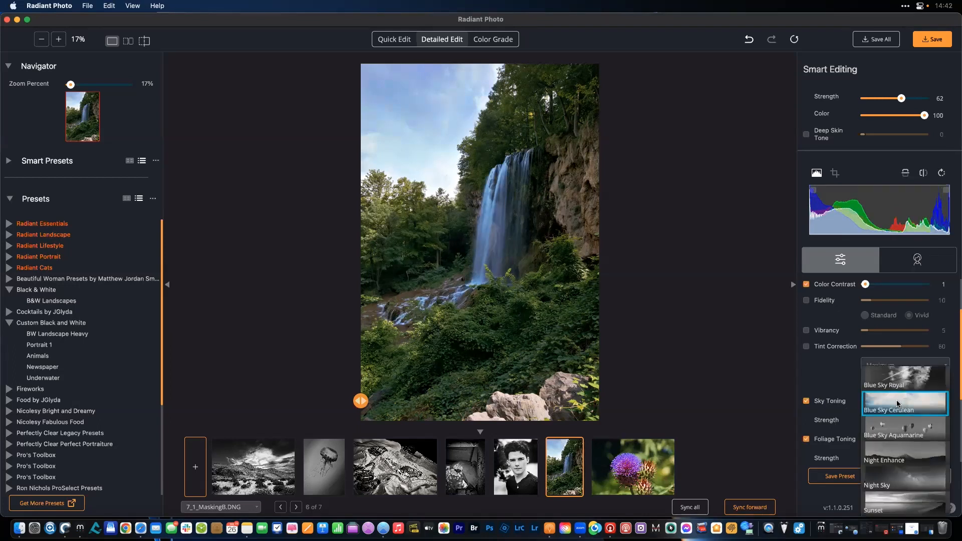
click(900, 386)
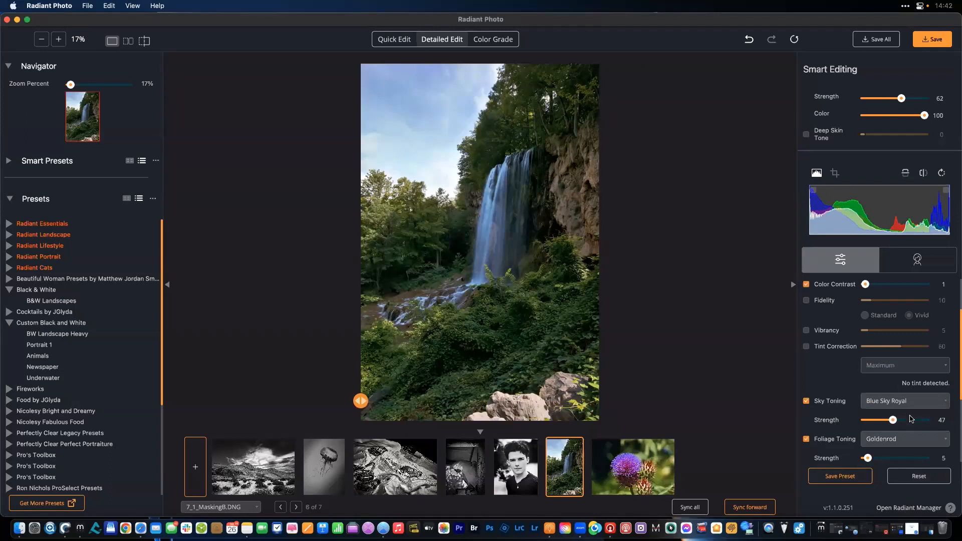
click(913, 421)
drag(913, 421, 902, 422)
click(905, 407)
click(899, 431)
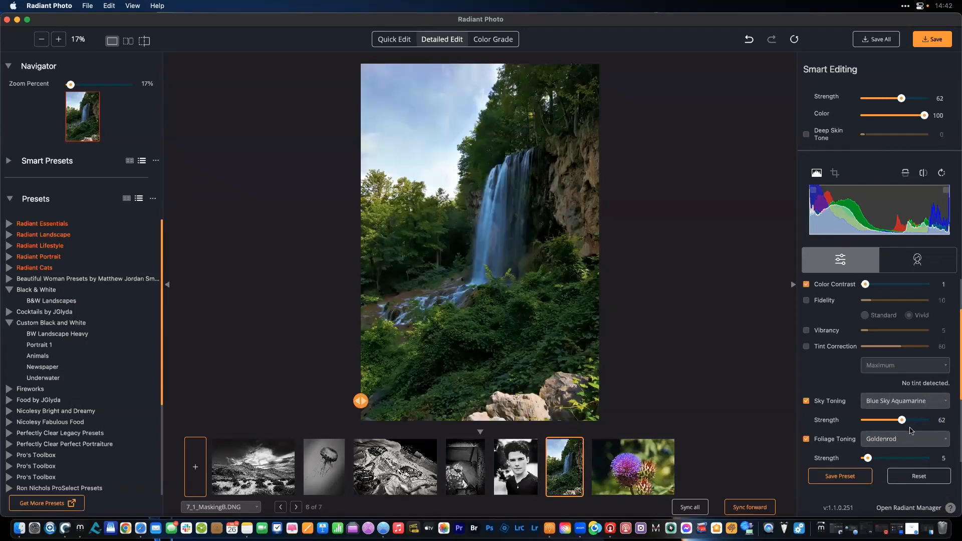
- Set Foliage Toning to Maximum Green at strength 54 and its second tone to Burnt Sienna at strength 98
click(881, 440)
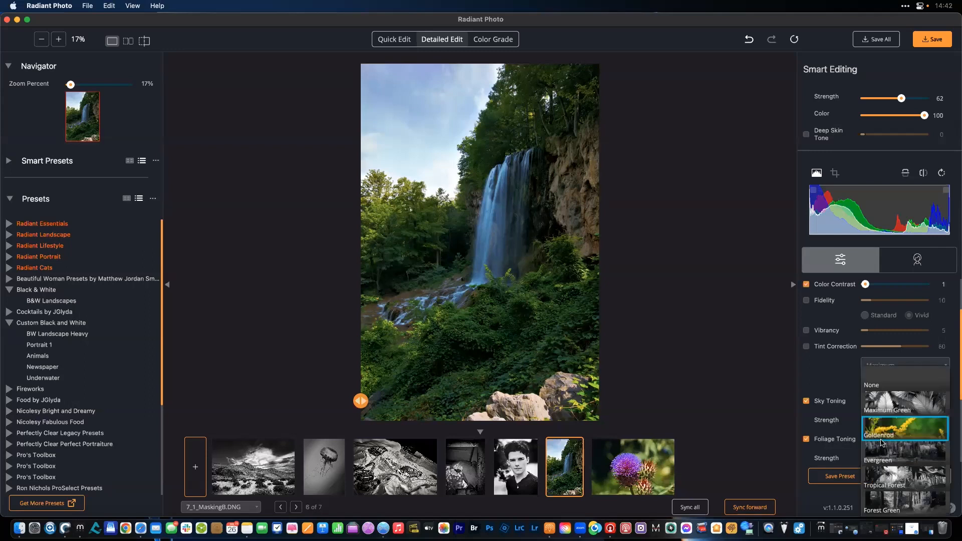
click(899, 408)
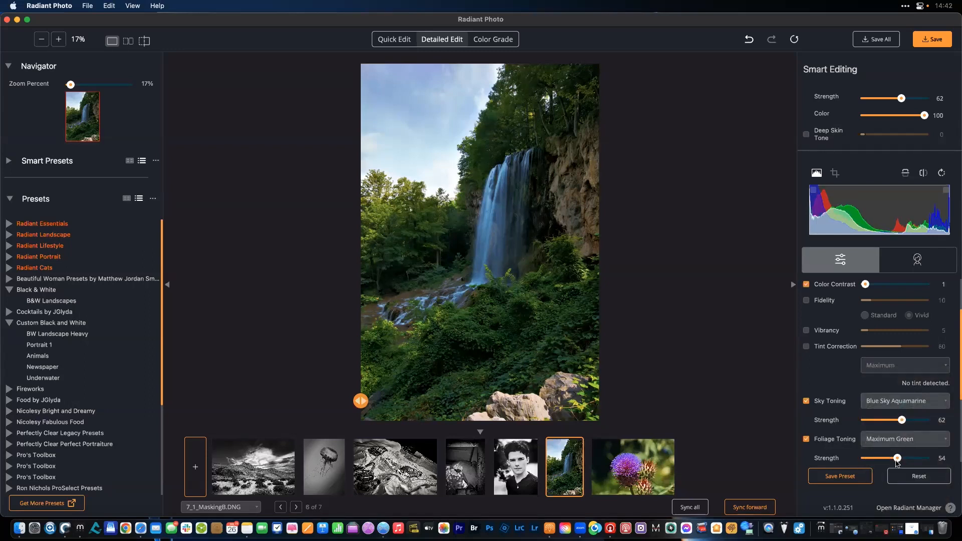
scroll(890, 446, down, 3)
click(905, 436)
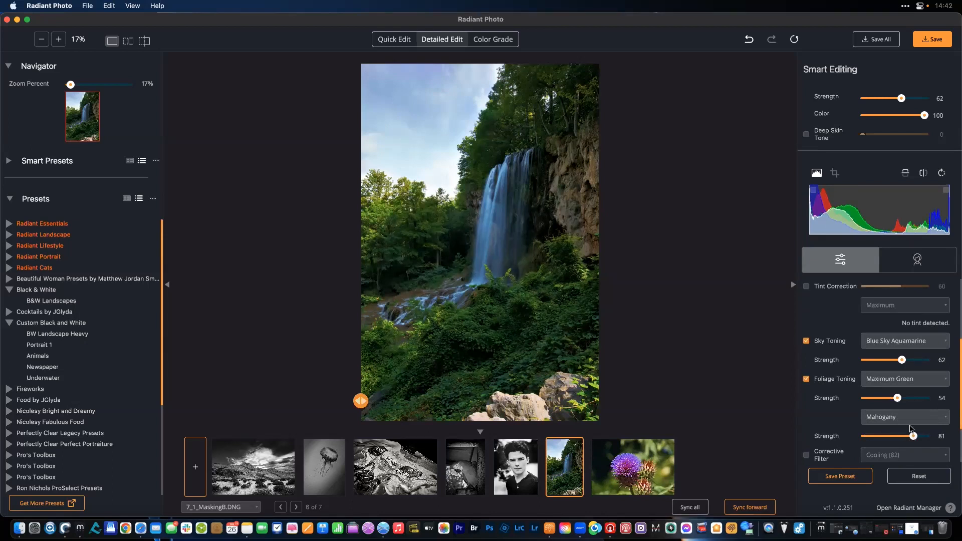
click(912, 420)
click(913, 433)
click(924, 437)
- Enable the Corrective Filter, try Warming (85) and Warming (LBA), and set it to Warming (81)
scroll(864, 381, down, 3)
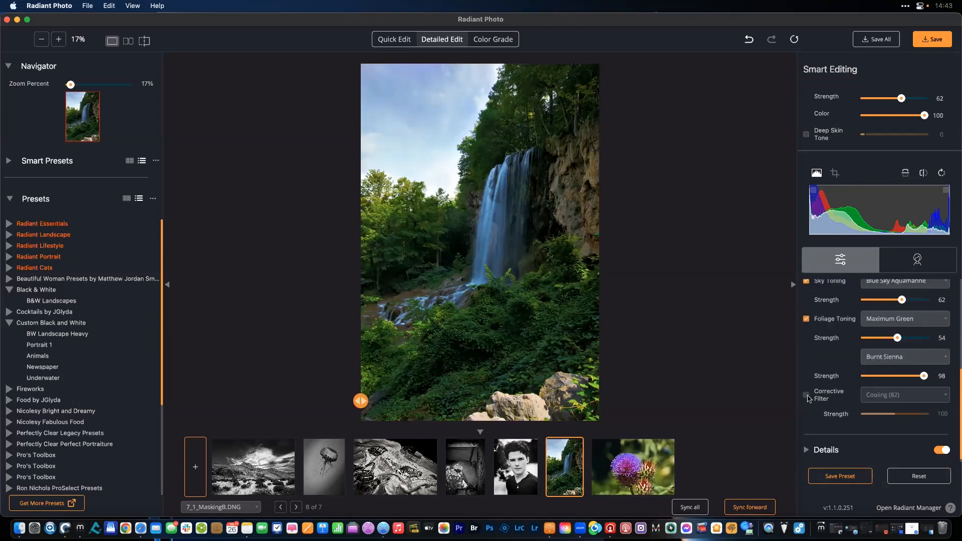
click(806, 396)
click(897, 397)
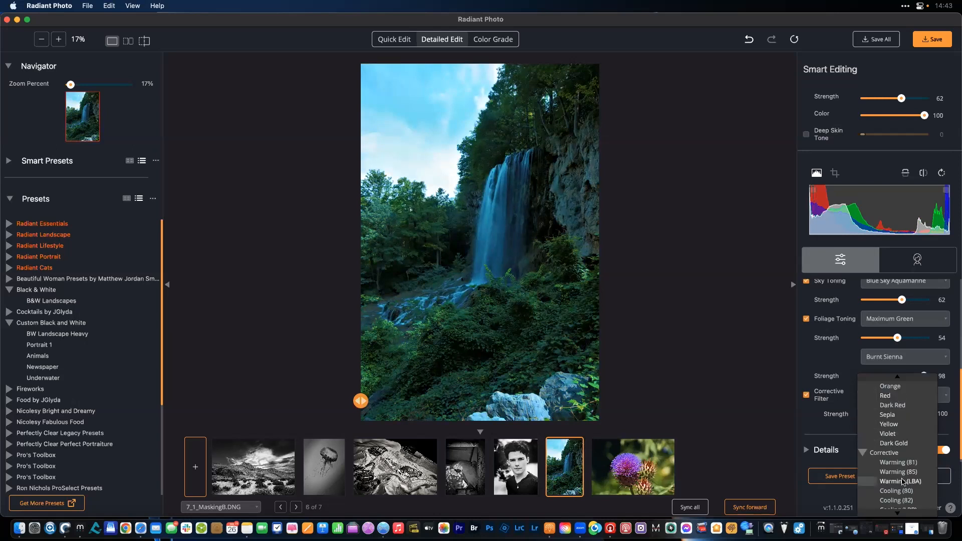
click(902, 472)
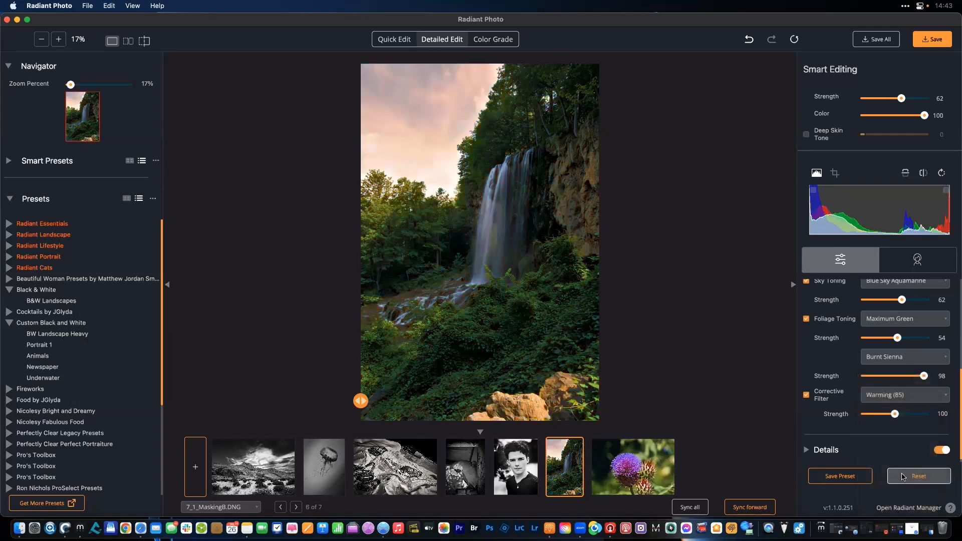
click(896, 397)
click(893, 403)
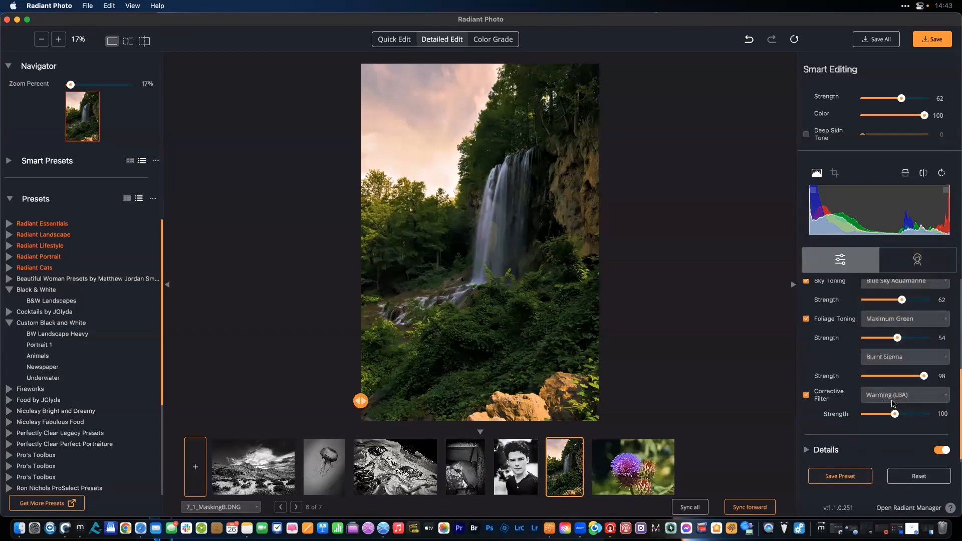
click(901, 395)
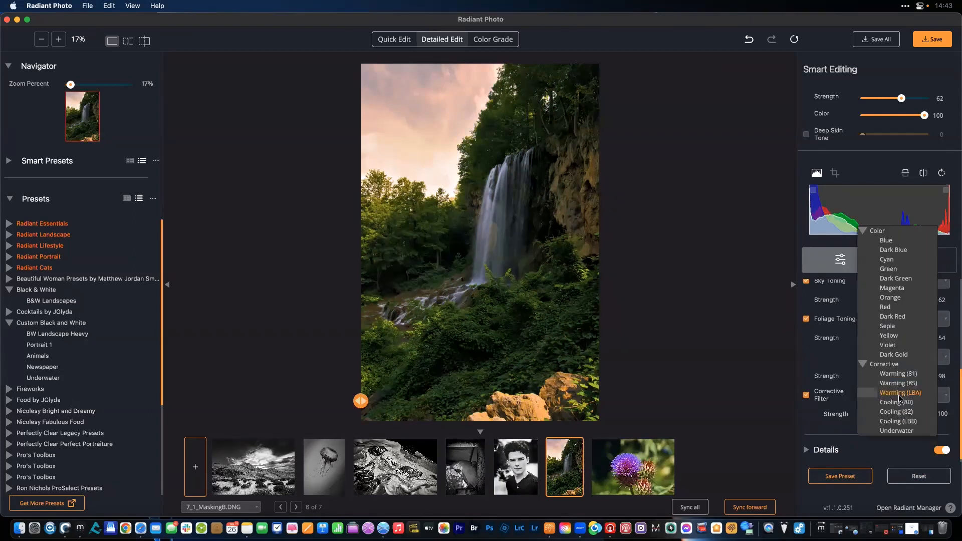
click(900, 374)
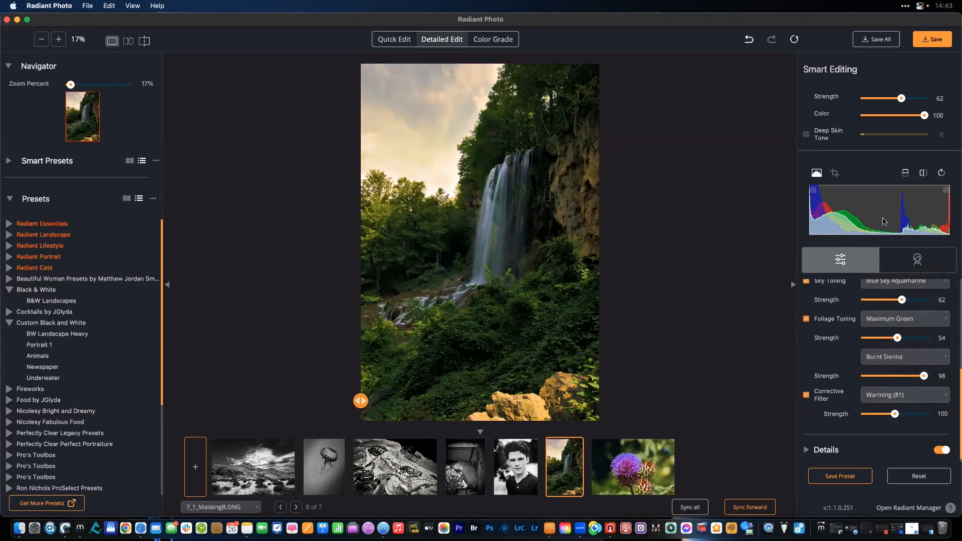
- Set the Tone section's Super Contrast to 42 and Light Diffusion to 55, and compare the waterfall with the original
scroll(842, 333, up, 5)
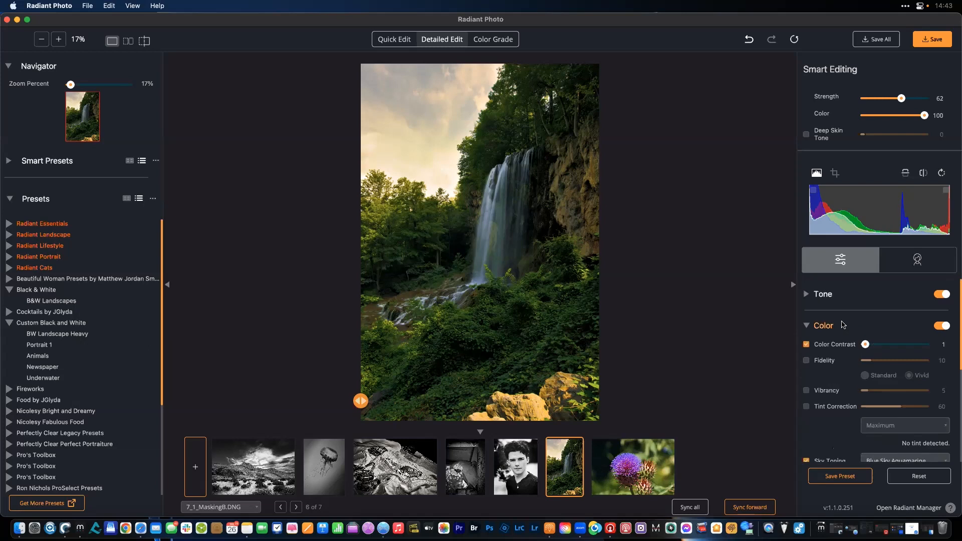
click(808, 295)
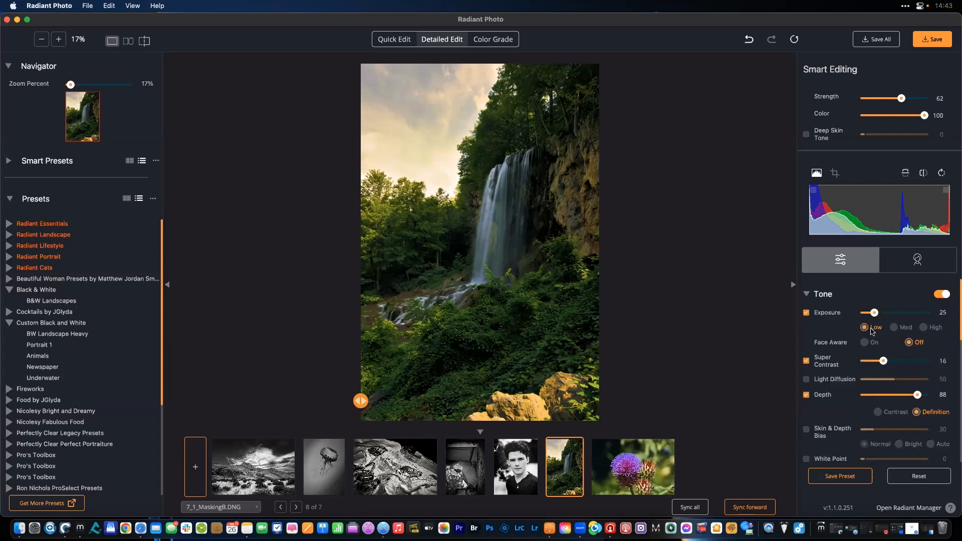
drag(890, 361, 904, 363)
mouse_move(916, 363)
mouse_down()
mouse_move(926, 365)
mouse_move(916, 363)
mouse_up()
click(899, 380)
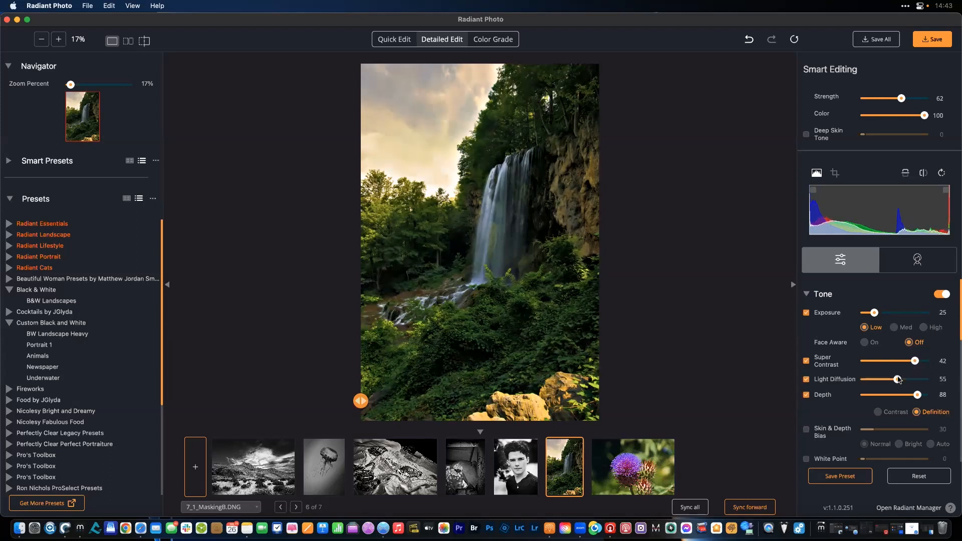
click(473, 308)
click(474, 308)
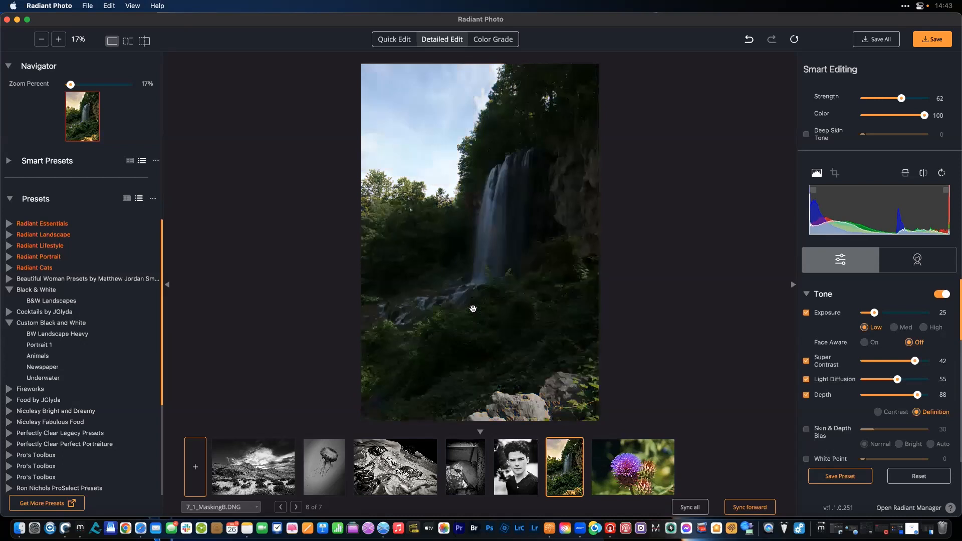
click(513, 82)
click(513, 80)
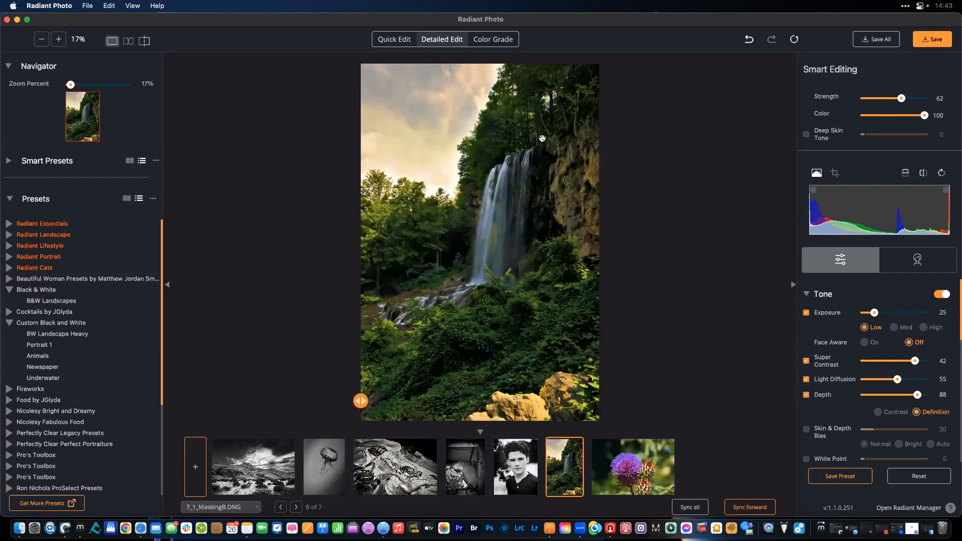
- Try the Warm Black and White, Tritone and Sepiatone color grading looks on the waterfall photo
click(486, 39)
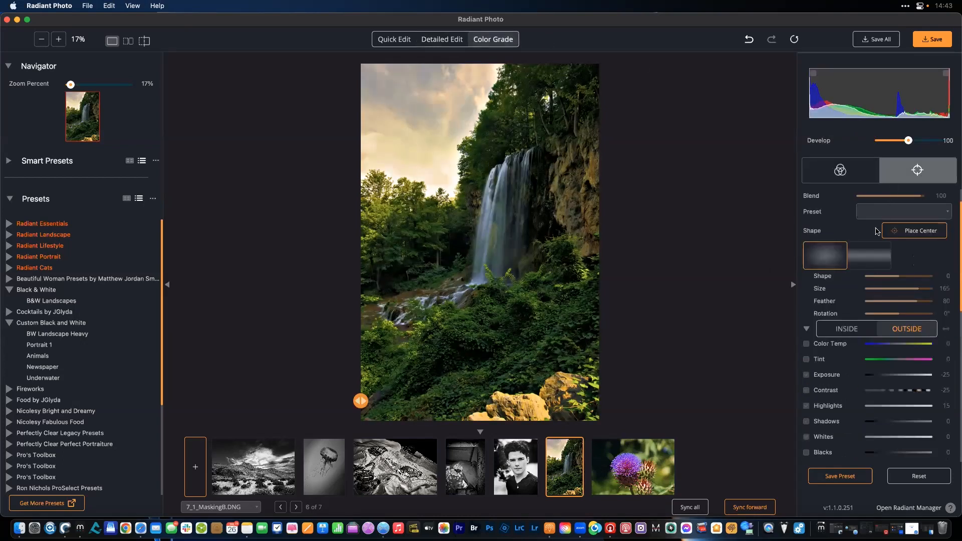
click(850, 177)
scroll(829, 304, up, 5)
scroll(824, 344, down, 2)
scroll(824, 344, down, 3)
click(897, 397)
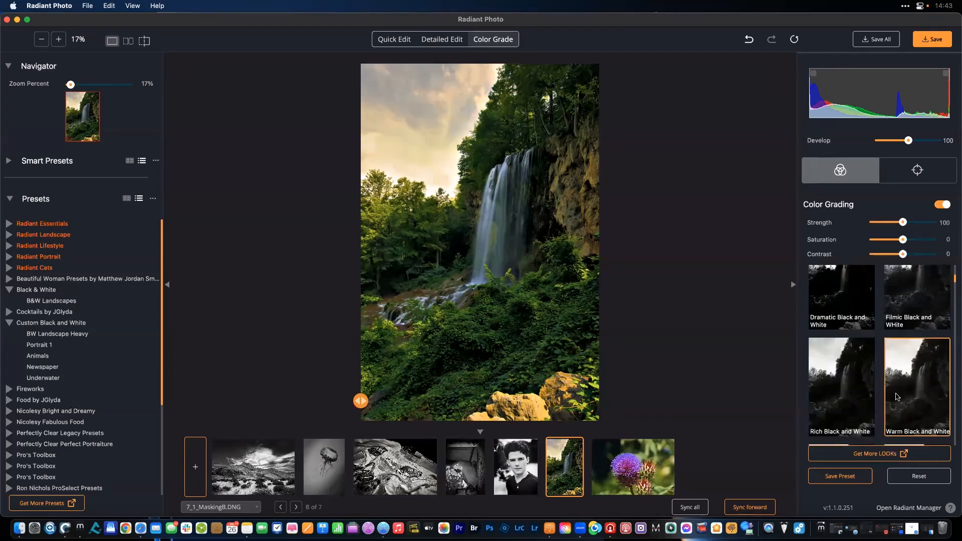
scroll(889, 389, down, 3)
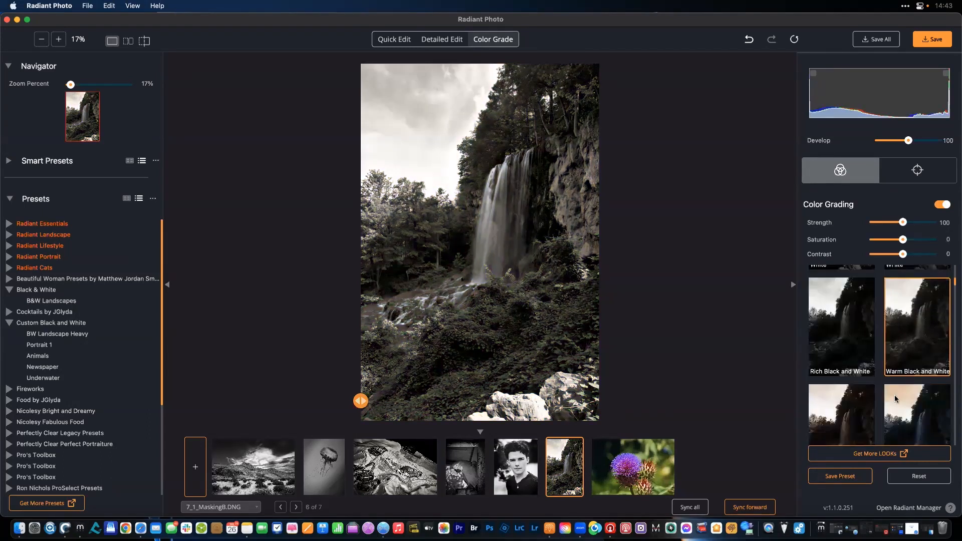
click(905, 411)
click(865, 404)
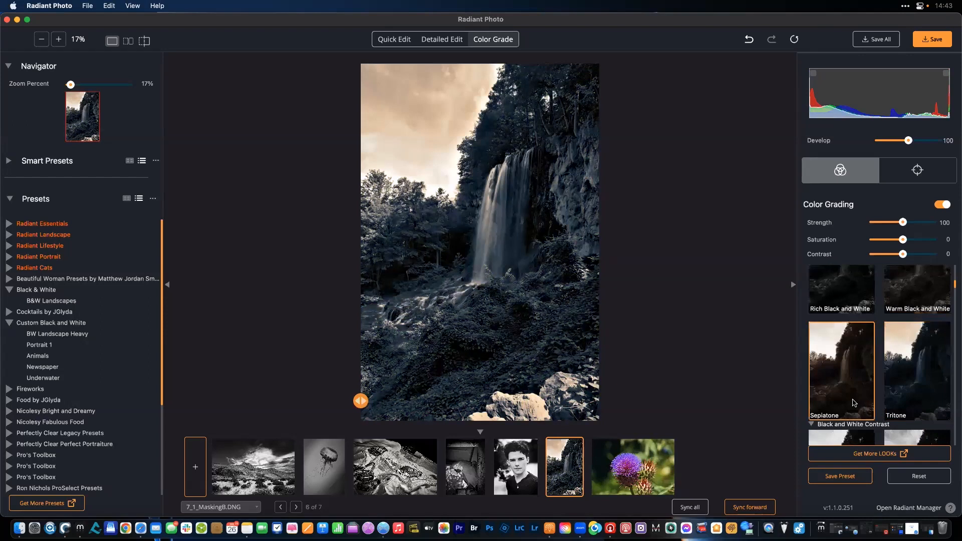
- Try the Tritone look and several BW Landscapes looks, including 04 and 05, on the waterfall photo
click(929, 387)
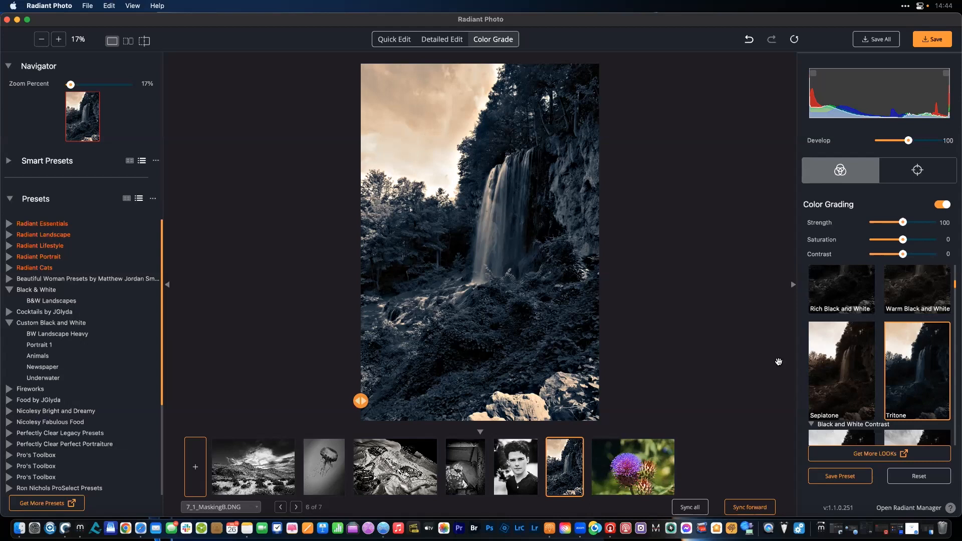
scroll(864, 343, down, 10)
scroll(864, 343, down, 6)
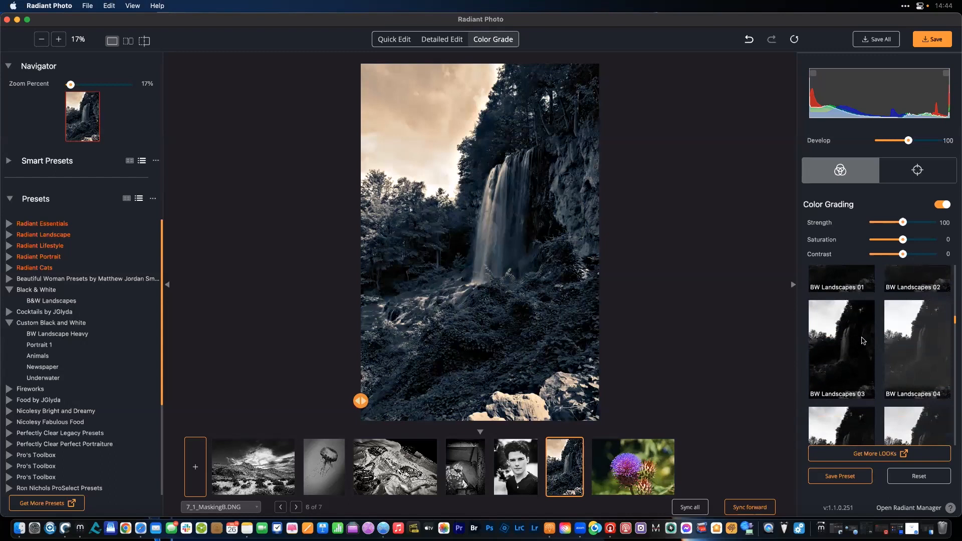
click(897, 343)
scroll(900, 365, down, 3)
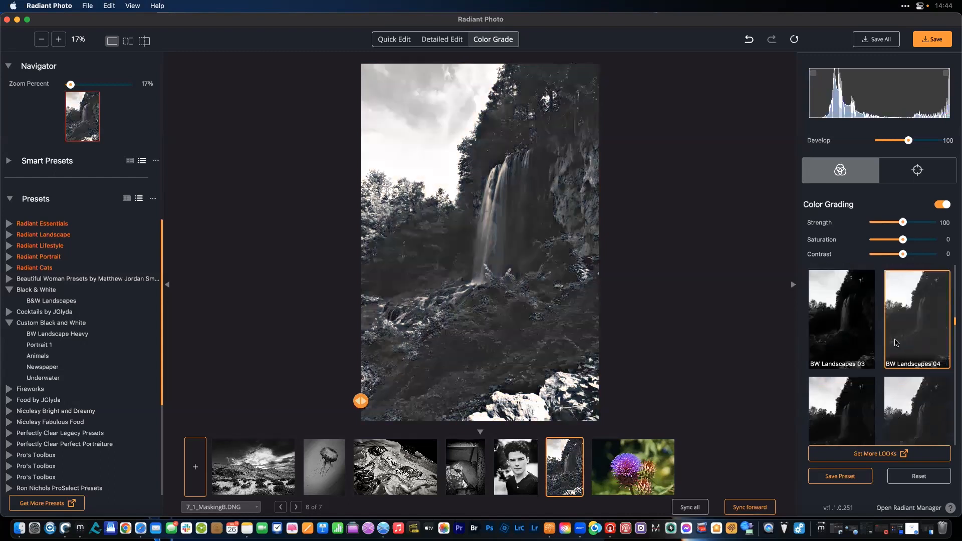
click(861, 401)
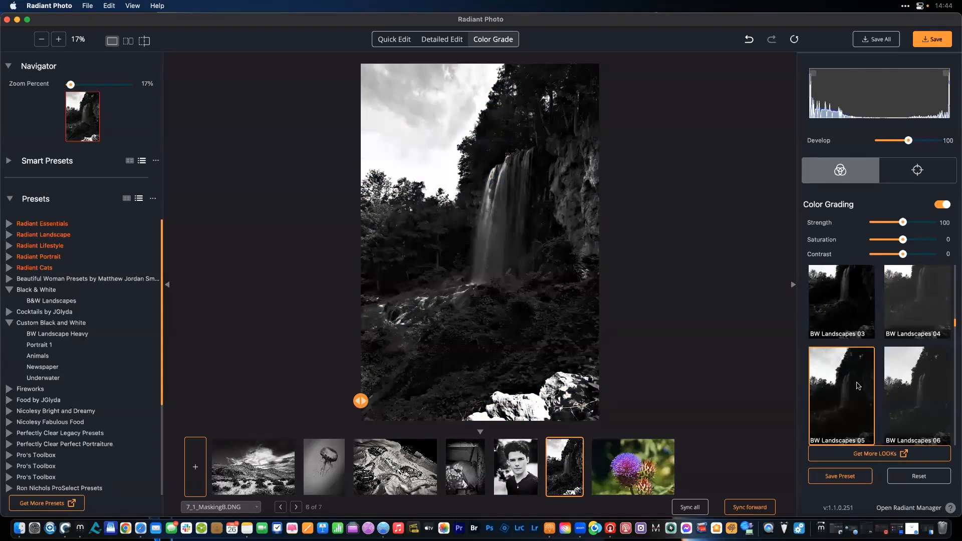
scroll(858, 386, down, 3)
click(858, 384)
click(905, 373)
- Try several BW Portraits color grading looks, including BW Portraits 05, on the waterfall photo
scroll(904, 373, down, 3)
scroll(901, 366, down, 5)
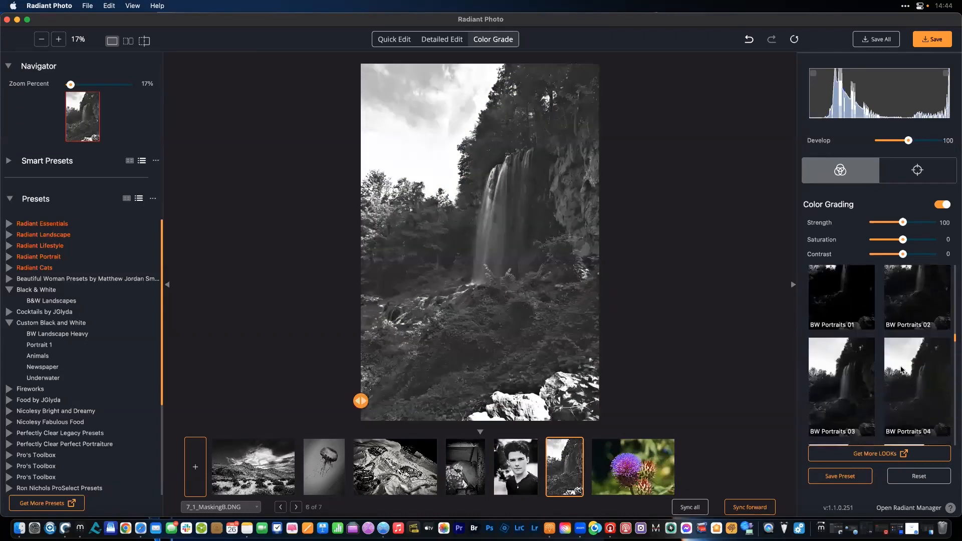
scroll(898, 385, down, 1)
click(898, 384)
click(858, 385)
scroll(858, 385, down, 3)
click(857, 385)
scroll(857, 383, down, 3)
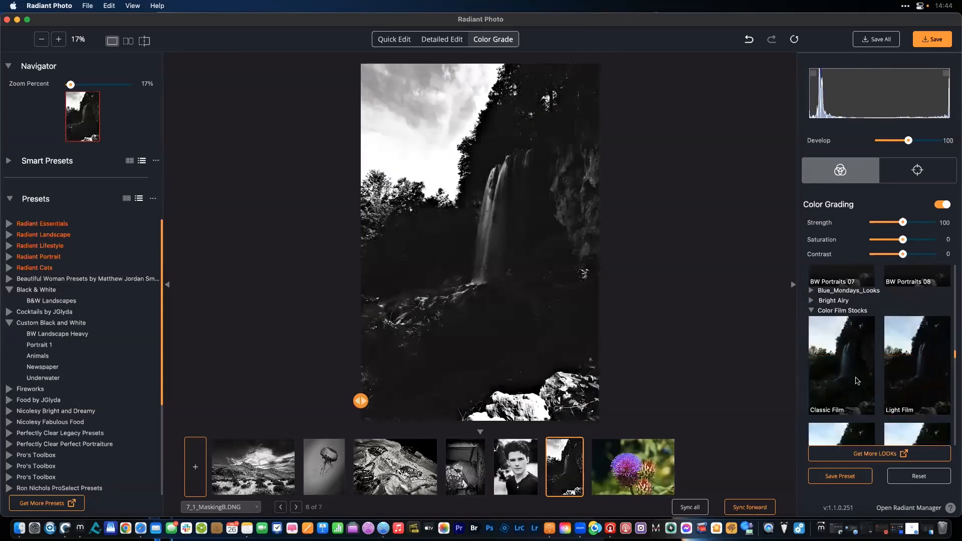
scroll(823, 308, up, 5)
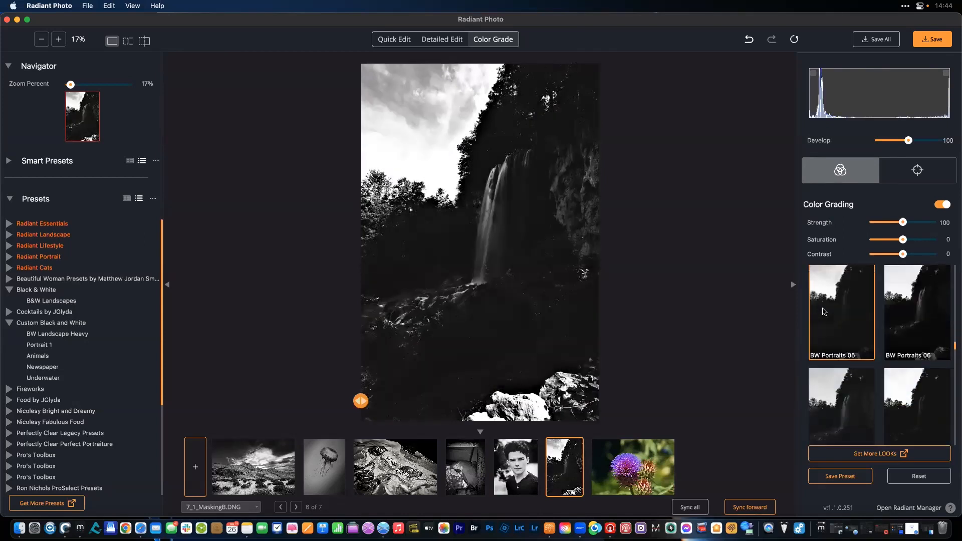
click(823, 318)
- Try a look from the Black and White Contrast group and the Sepiatone look on the waterfall photo
scroll(812, 300, up, 3)
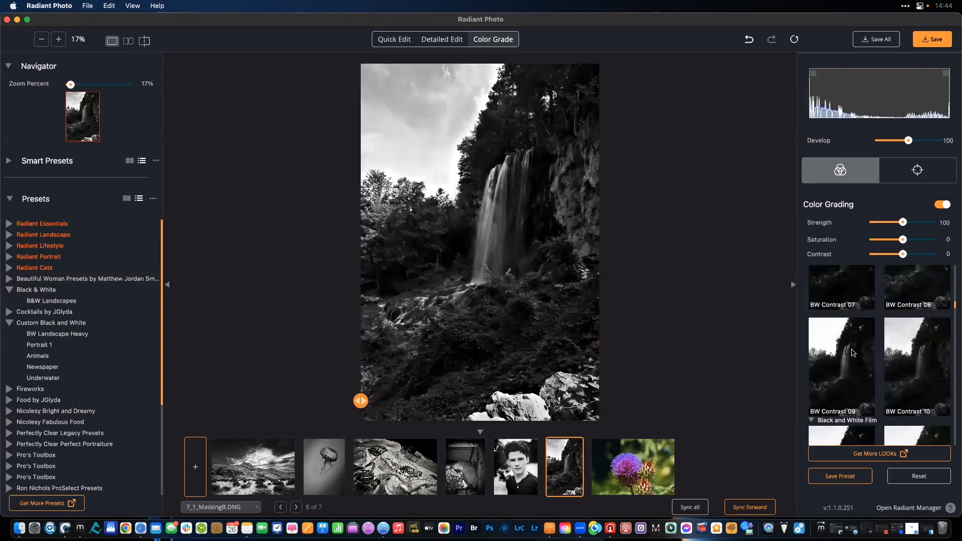
scroll(841, 338, up, 2)
scroll(841, 339, up, 2)
click(841, 335)
scroll(842, 336, up, 2)
scroll(842, 336, up, 1)
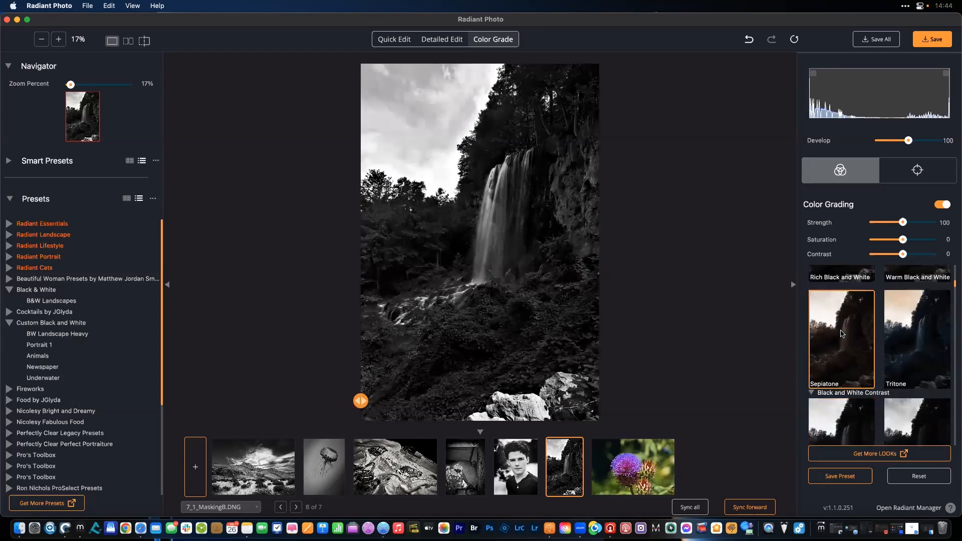
click(842, 335)
- Try the Filmic Black and White look and apply the Warm Black and White look to the waterfall photo
scroll(862, 338, up, 3)
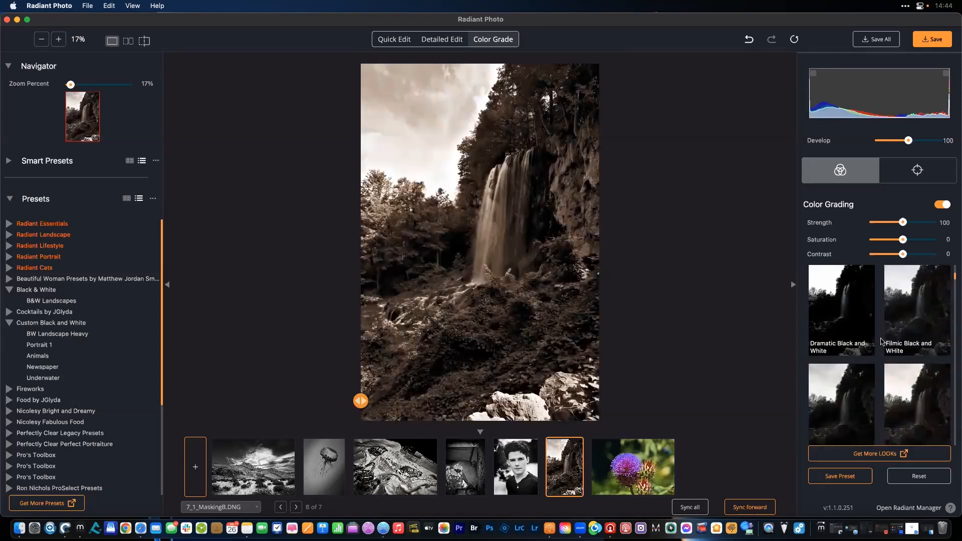
scroll(896, 312, up, 1)
click(897, 309)
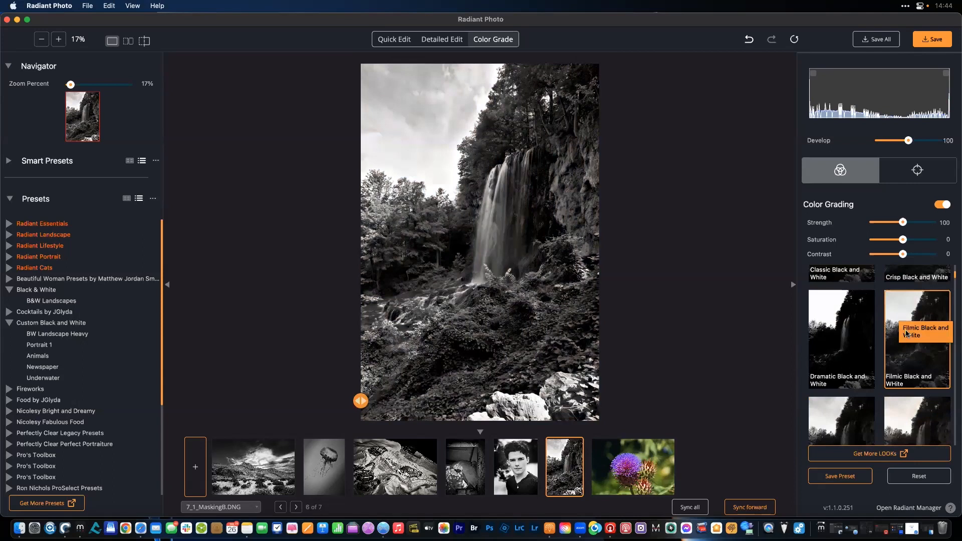
scroll(902, 411, down, 2)
click(898, 351)
scroll(898, 351, down, 3)
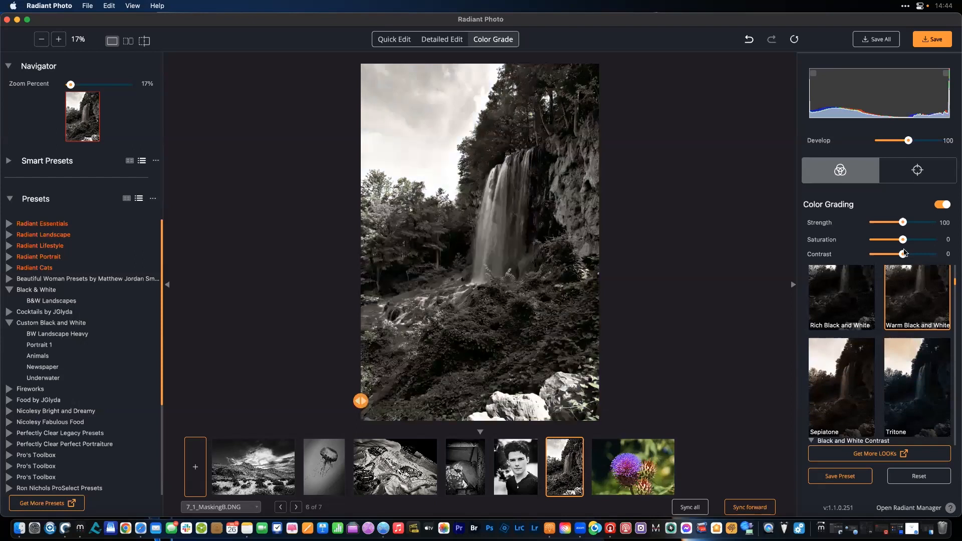
- Set the Color Grading look's Strength to 154, Saturation to -63 and Contrast to 20
mouse_move(903, 240)
mouse_down()
mouse_move(945, 245)
mouse_move(884, 241)
mouse_up()
drag(904, 254, 919, 224)
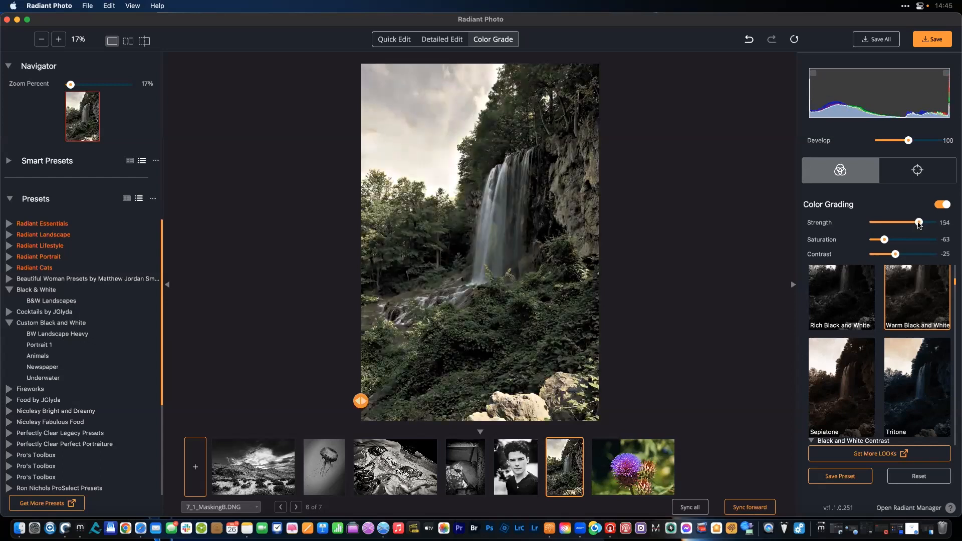
drag(902, 257, 909, 258)
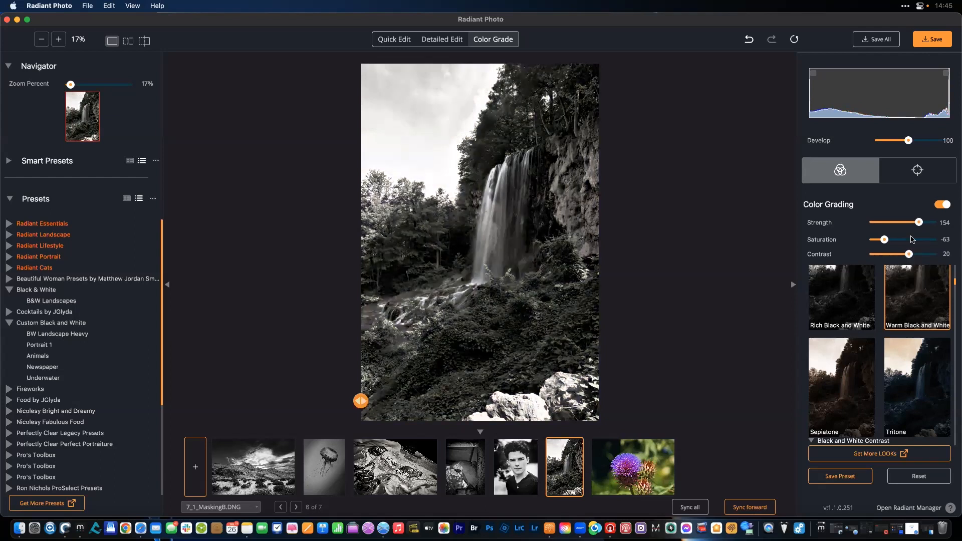
- Enable the Graduated Filter and, outside the shape, set Contrast to 10, Highlights to the minimum and Whites to -22
click(915, 175)
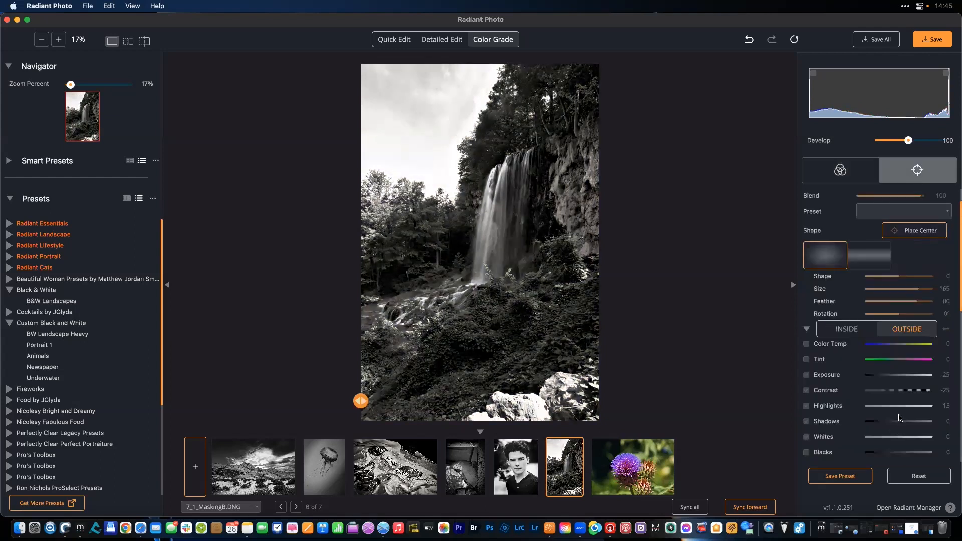
mouse_move(906, 391)
mouse_down()
mouse_move(914, 392)
mouse_move(902, 395)
mouse_up()
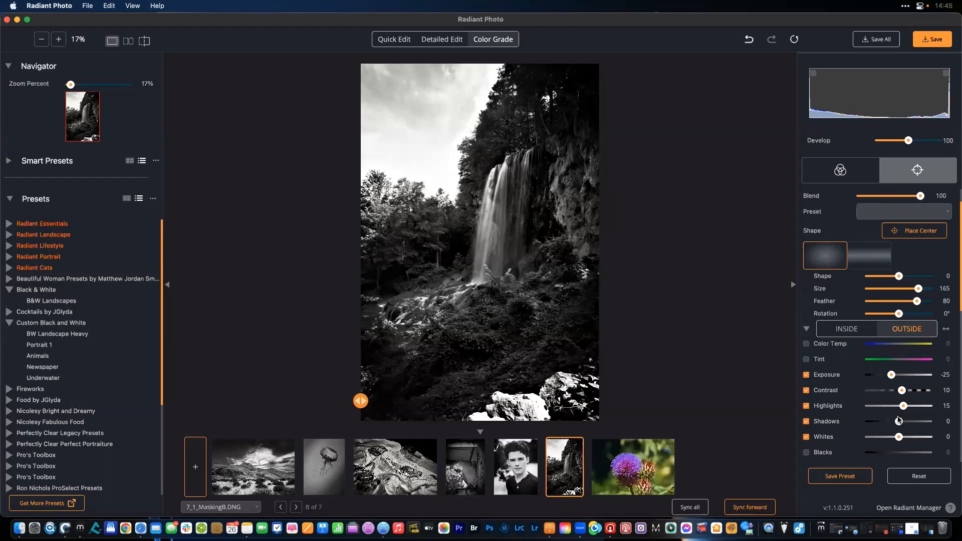
drag(904, 406, 868, 406)
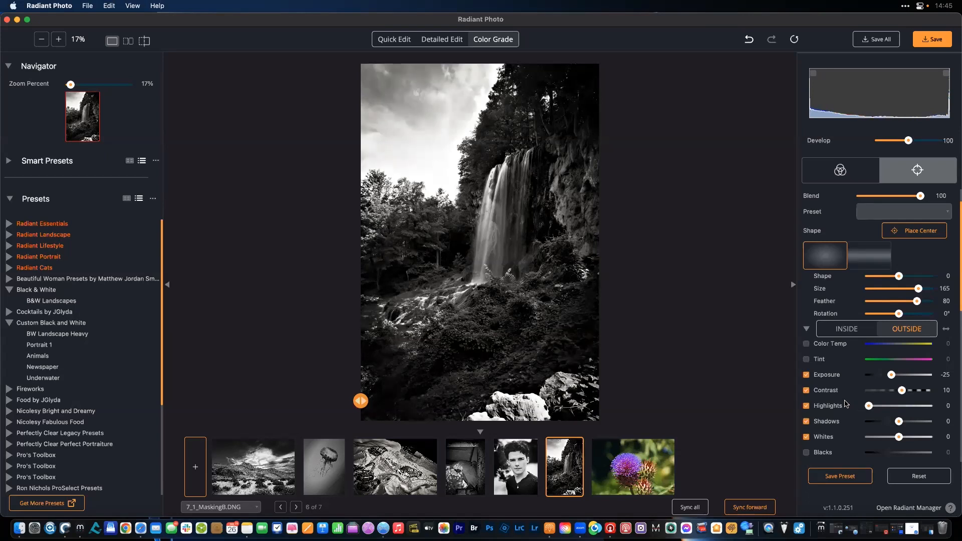
drag(898, 437, 893, 438)
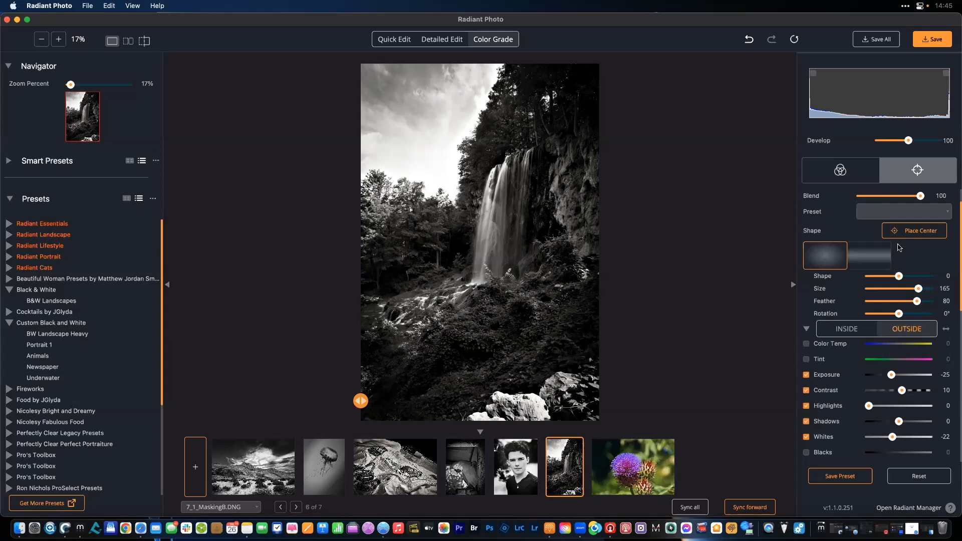
- Set the Graduated Filter's inside Highlights to -43
scroll(873, 262, up, 2)
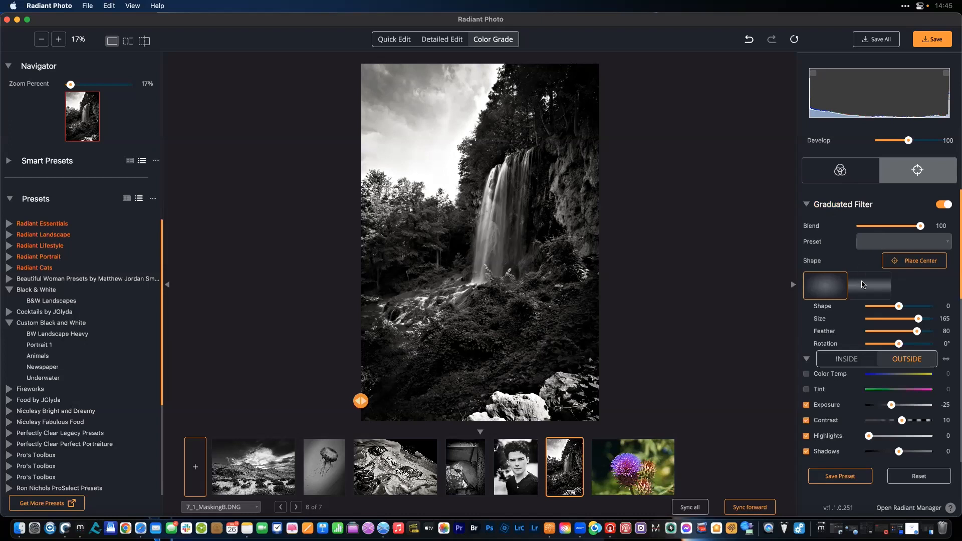
click(831, 204)
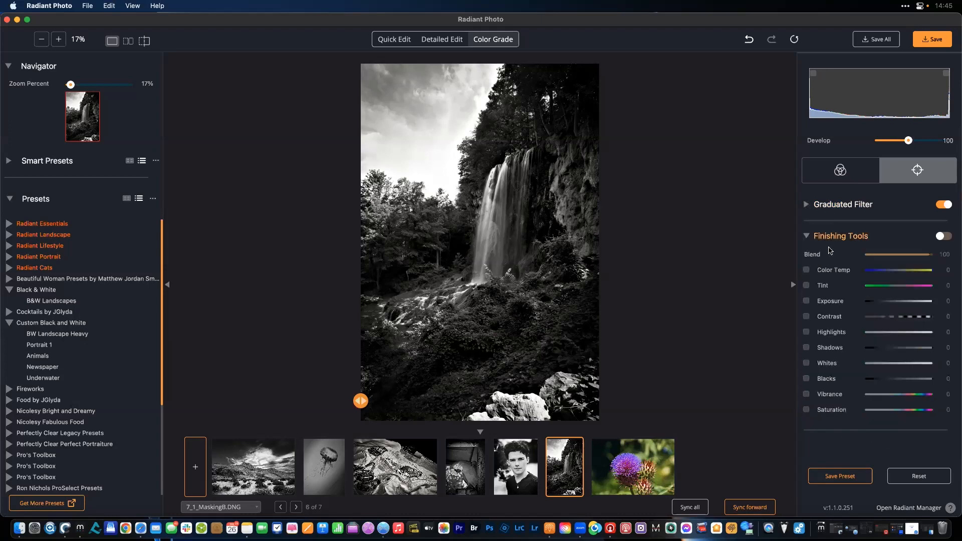
click(808, 204)
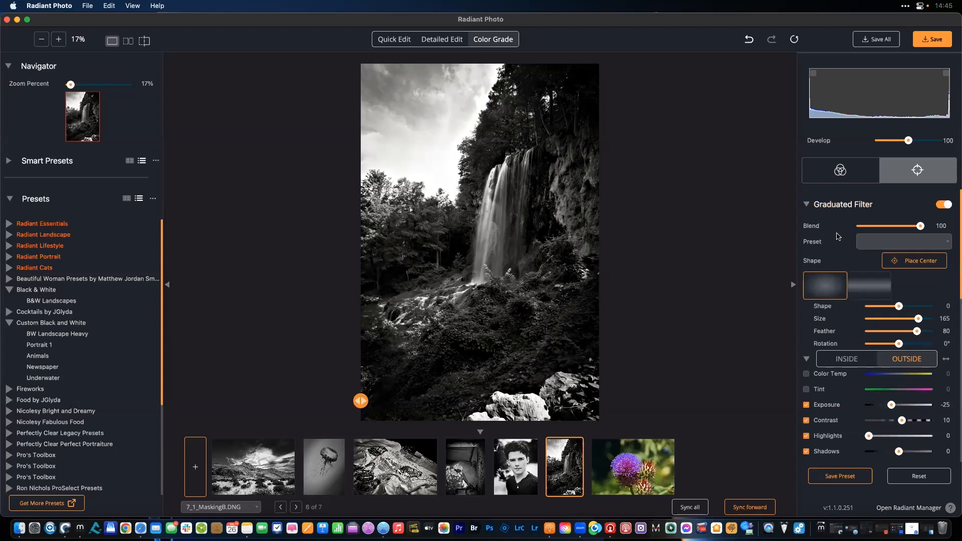
click(861, 359)
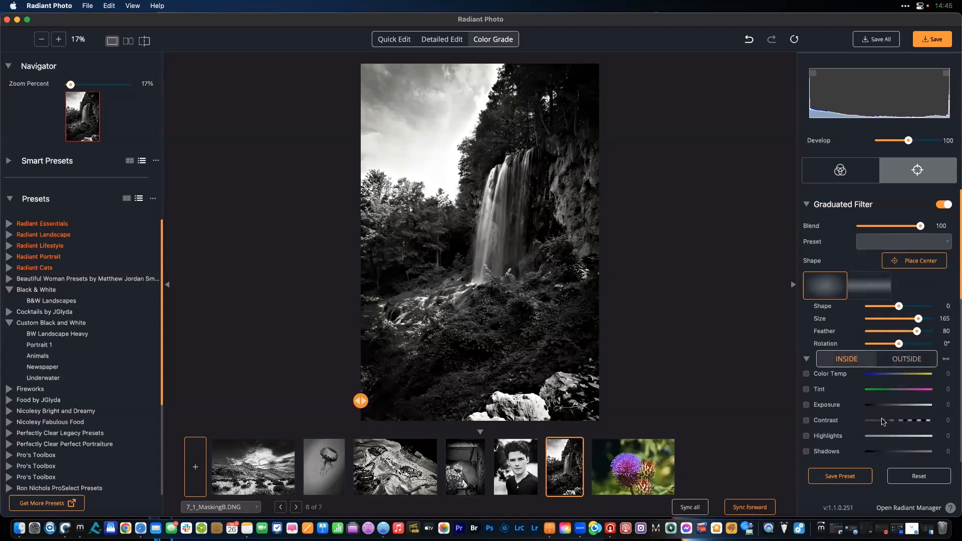
click(887, 436)
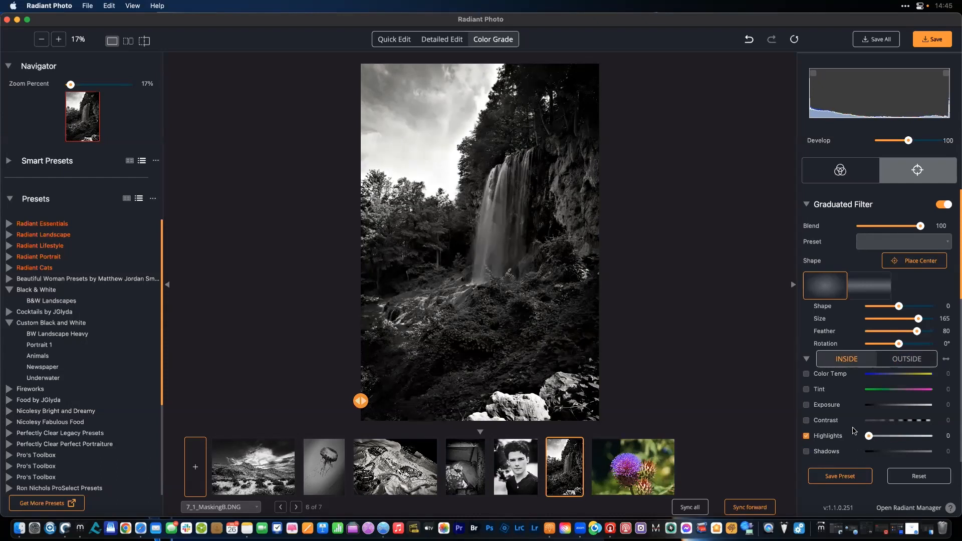
drag(869, 435, 886, 439)
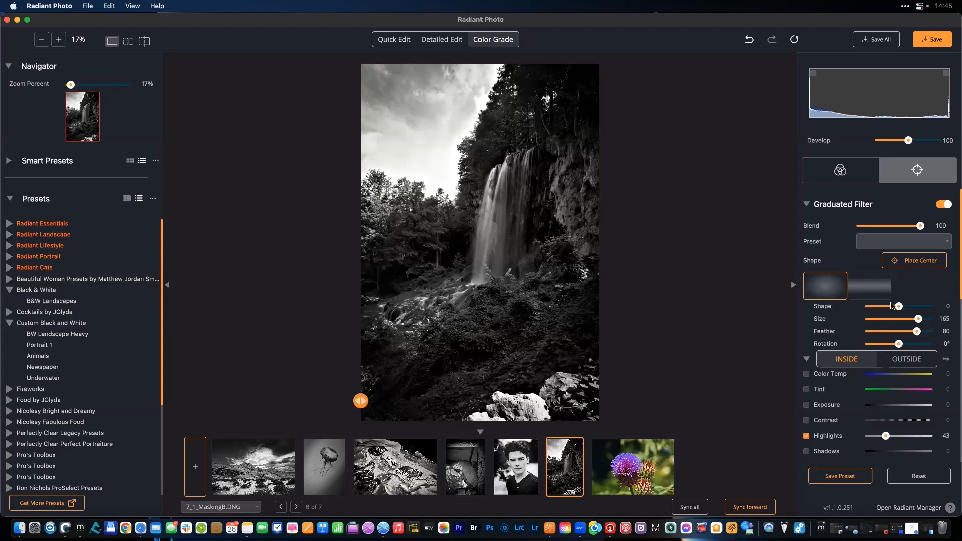
- Centre the radial Graduated Filter on the waterfall and set its Shape to -15, Size to 123 and Rotation to 20°
drag(918, 320, 911, 323)
click(908, 262)
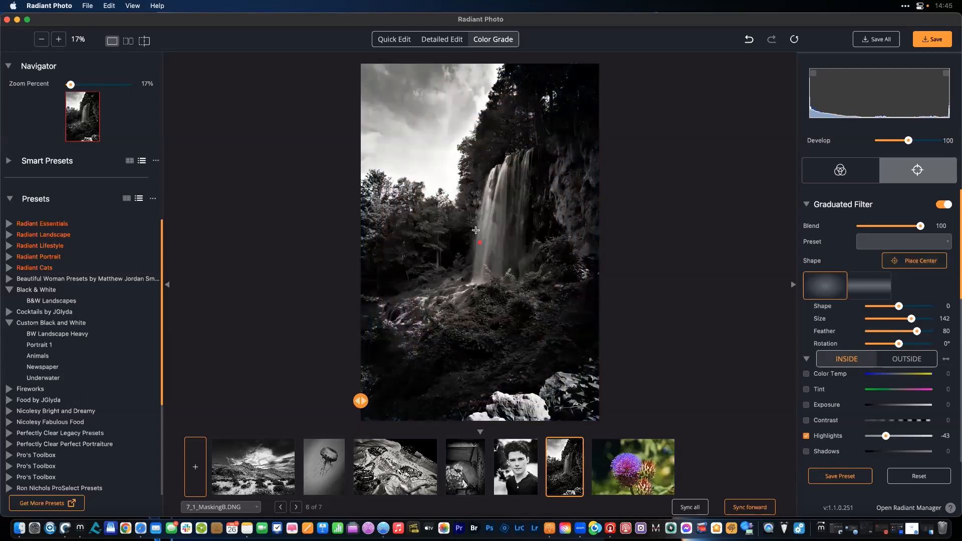
click(505, 223)
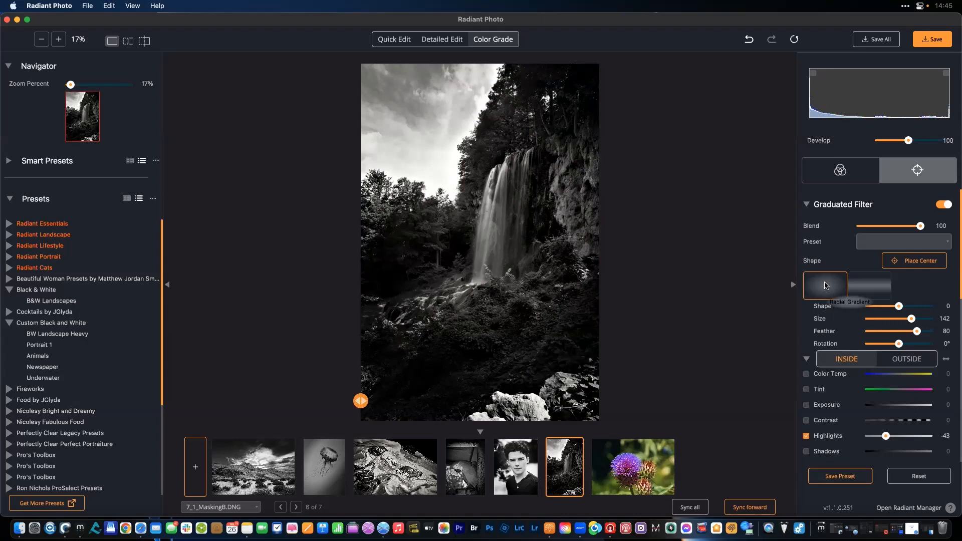
drag(899, 306, 906, 348)
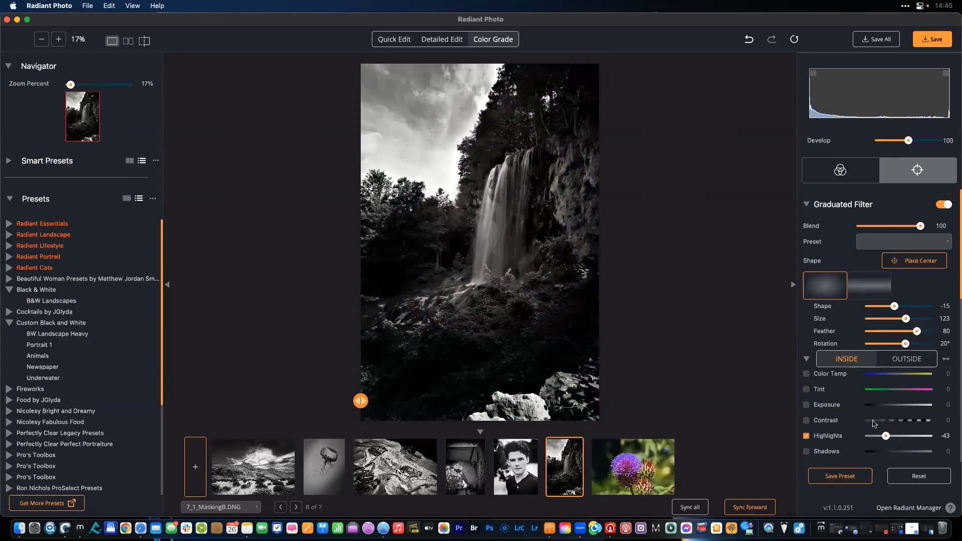
- Inside the Graduated Filter, set Exposure to 32, Contrast to 22 and Highlights to the minimum
mouse_move(899, 405)
mouse_down()
mouse_move(925, 408)
mouse_move(909, 409)
mouse_up()
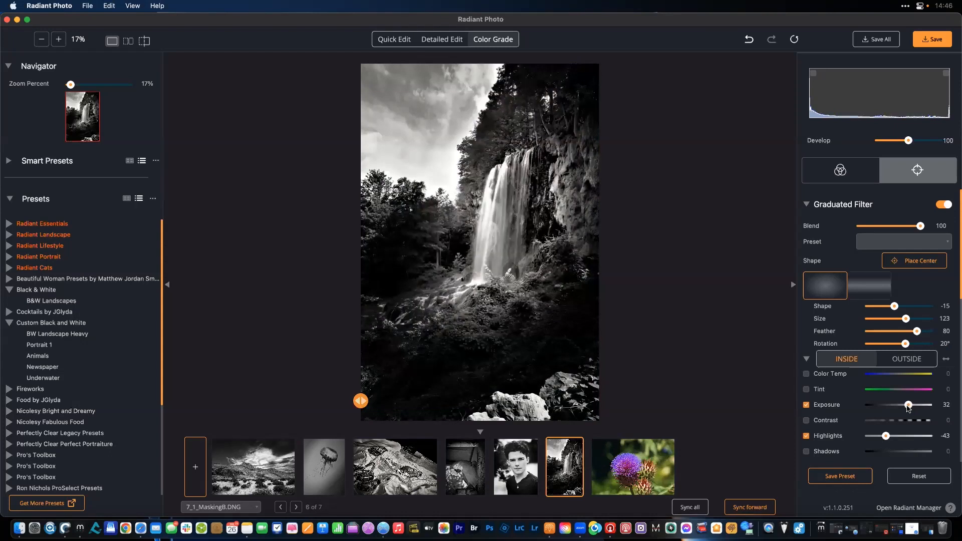
drag(895, 422, 905, 421)
drag(884, 437, 868, 439)
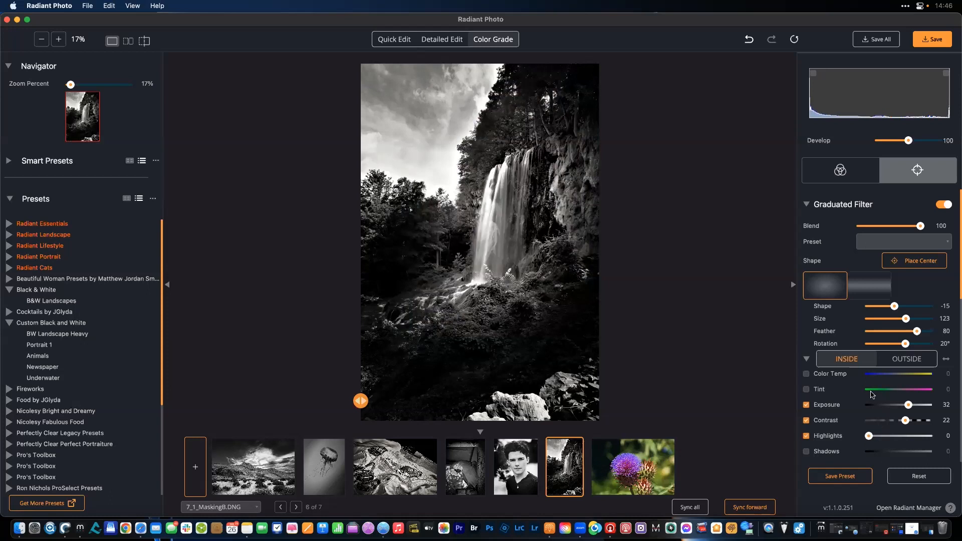
- Set the Graduated Filter's outside Exposure to -22 and compare the waterfall with the original
click(913, 361)
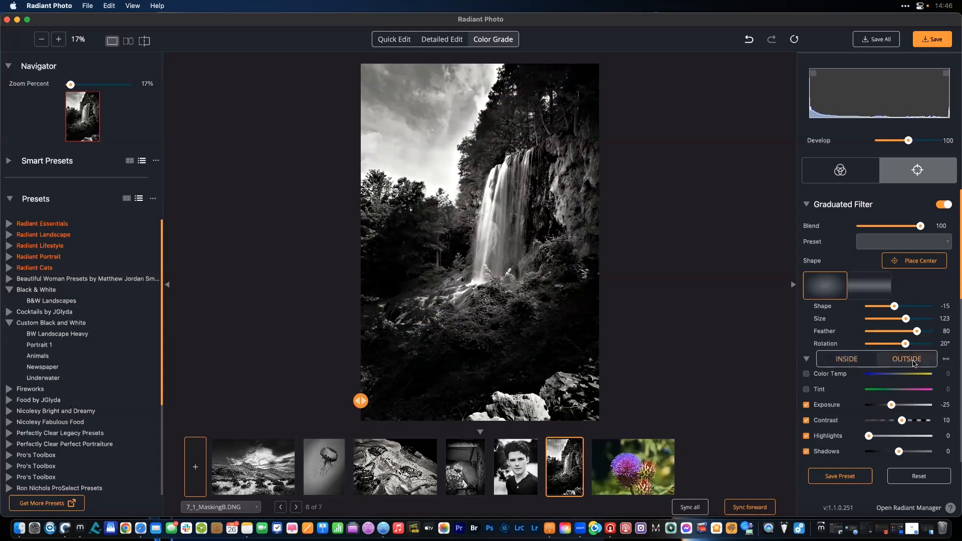
drag(893, 407, 893, 405)
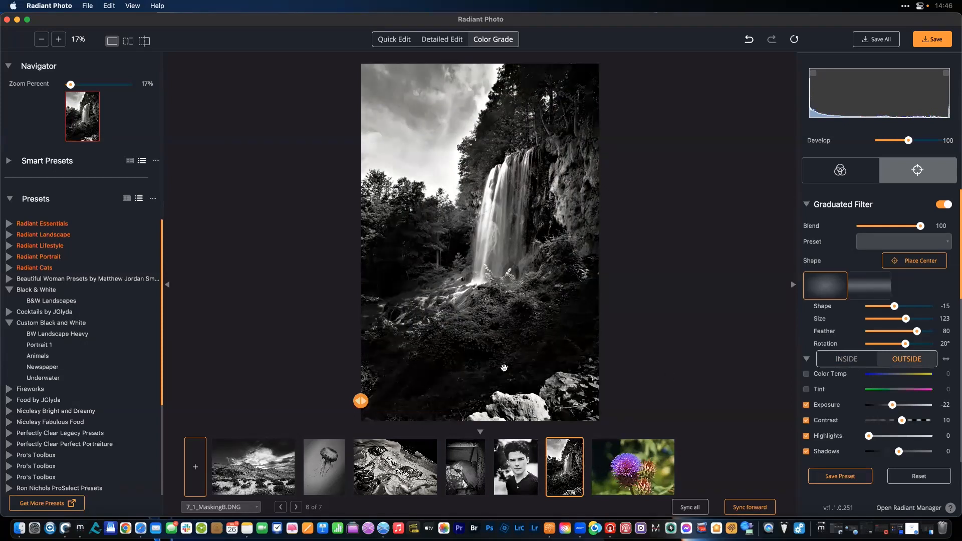
click(484, 217)
click(484, 217)
click(484, 218)
- Enable Finishing Tools with Highlights at the minimum and Shadows at 42, and compare the waterfall with the original
click(807, 358)
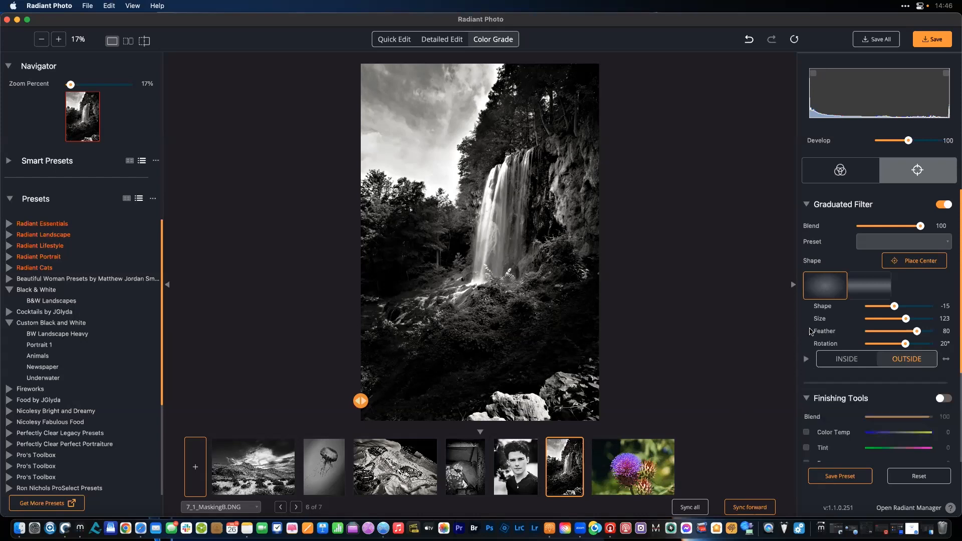
click(806, 203)
click(878, 333)
drag(878, 335, 870, 335)
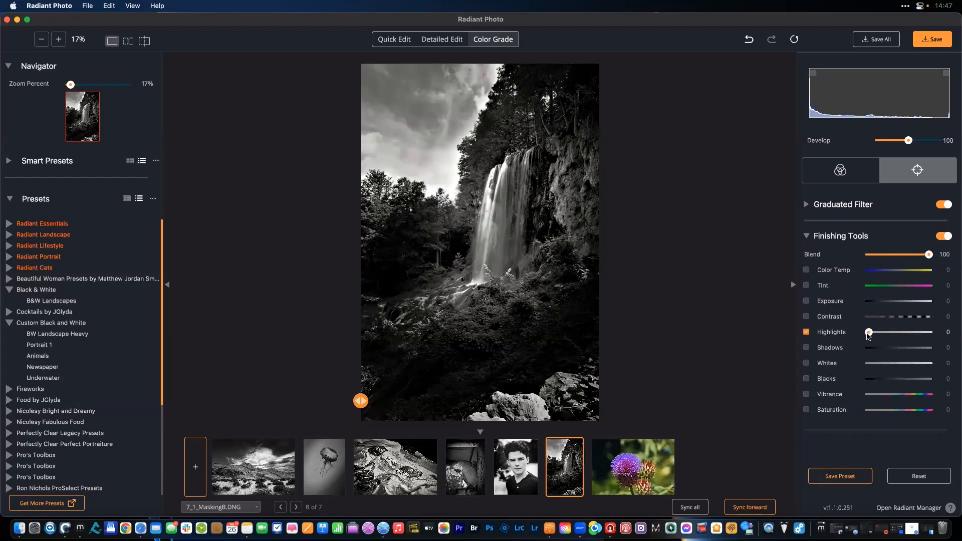
click(896, 348)
drag(899, 349, 911, 350)
click(551, 282)
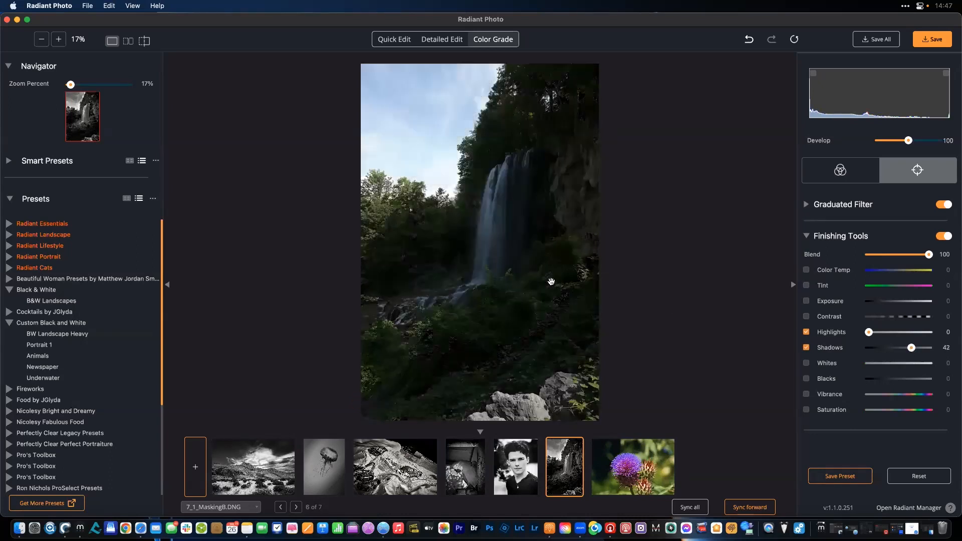
click(551, 282)
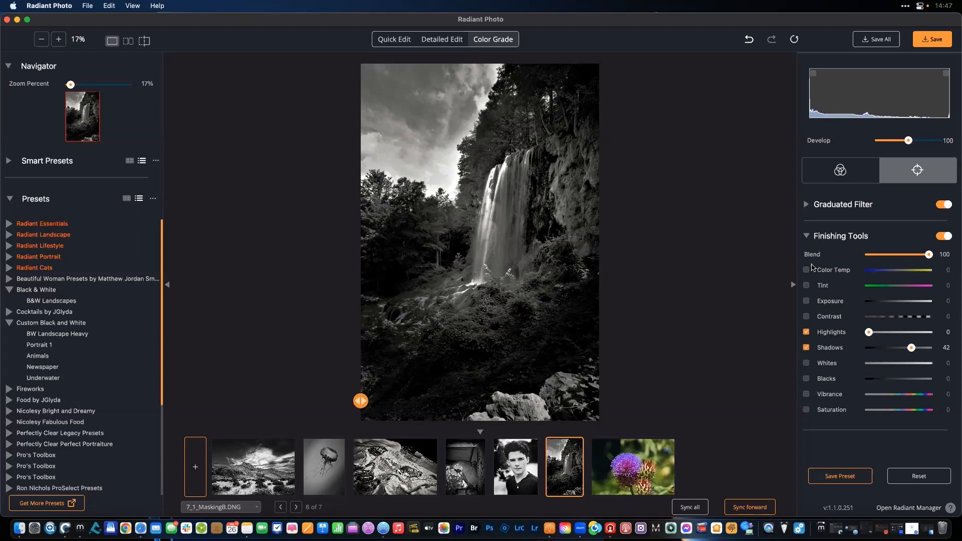
- Compare the original and edited waterfall photo side by side
click(485, 231)
click(128, 41)
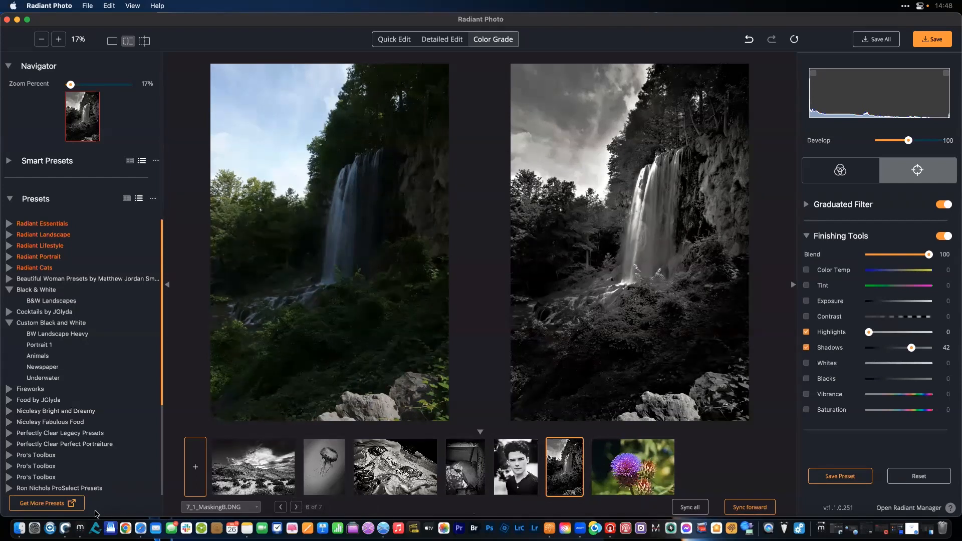
- Switch to Mylio Photos and open the Old Family Pictures folder inside the Scans folder
click(79, 527)
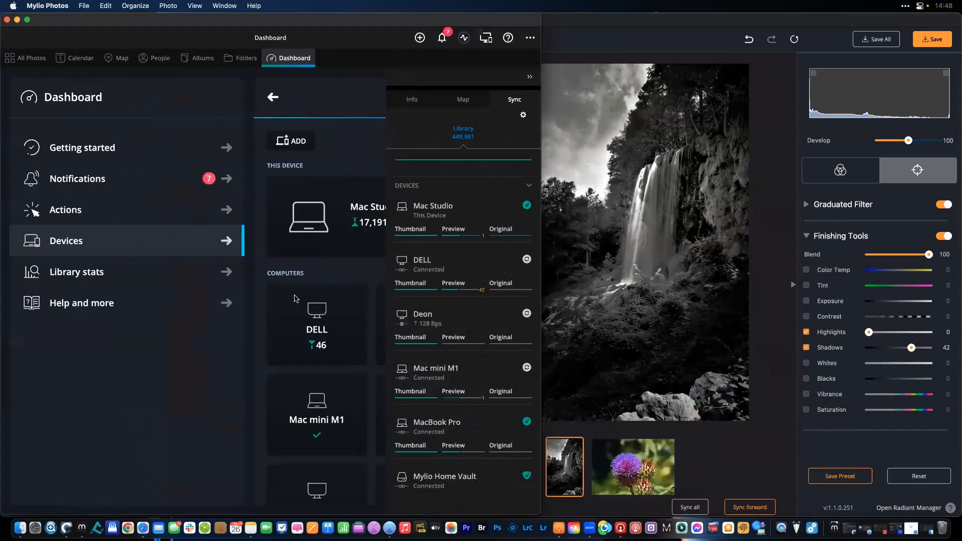
click(243, 58)
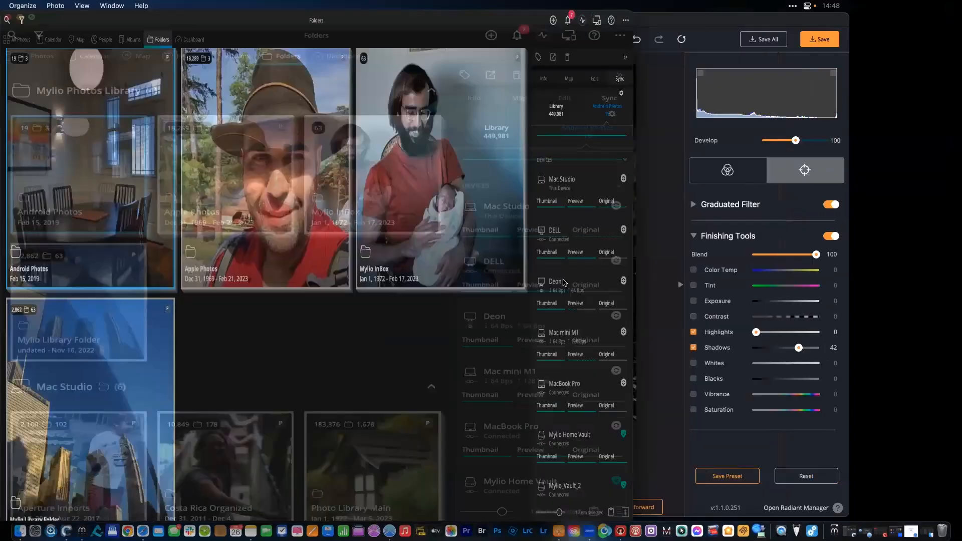
scroll(565, 288, down, 5)
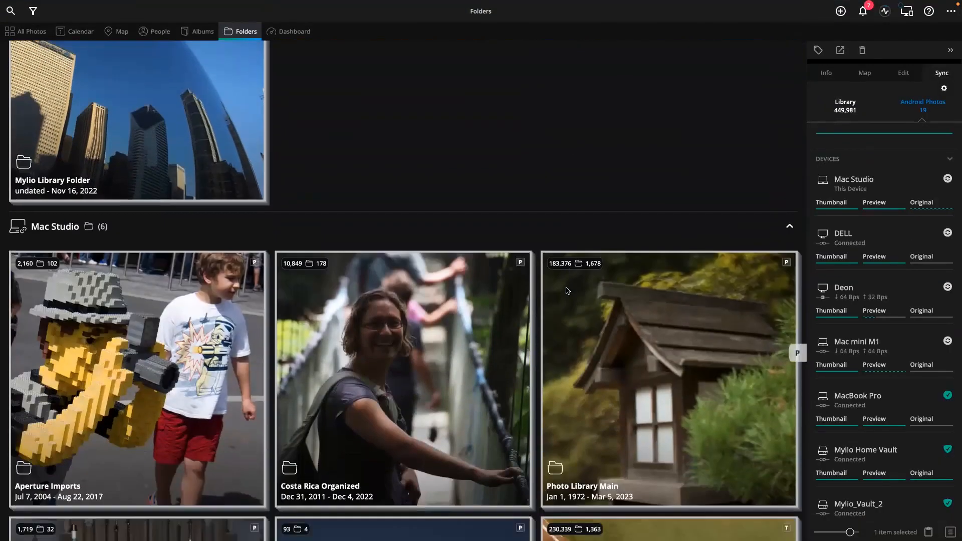
scroll(566, 291, down, 5)
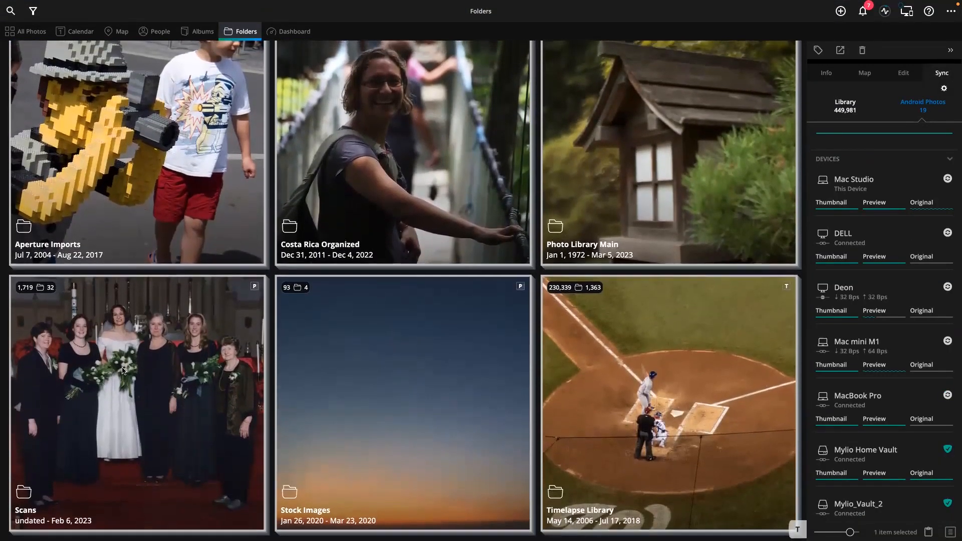
double_click(123, 371)
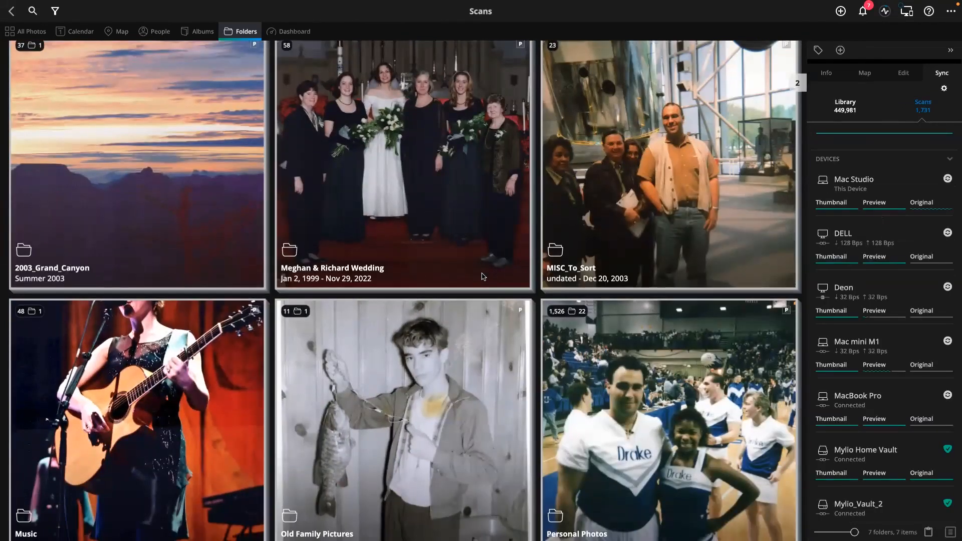
scroll(387, 254, down, 4)
double_click(381, 250)
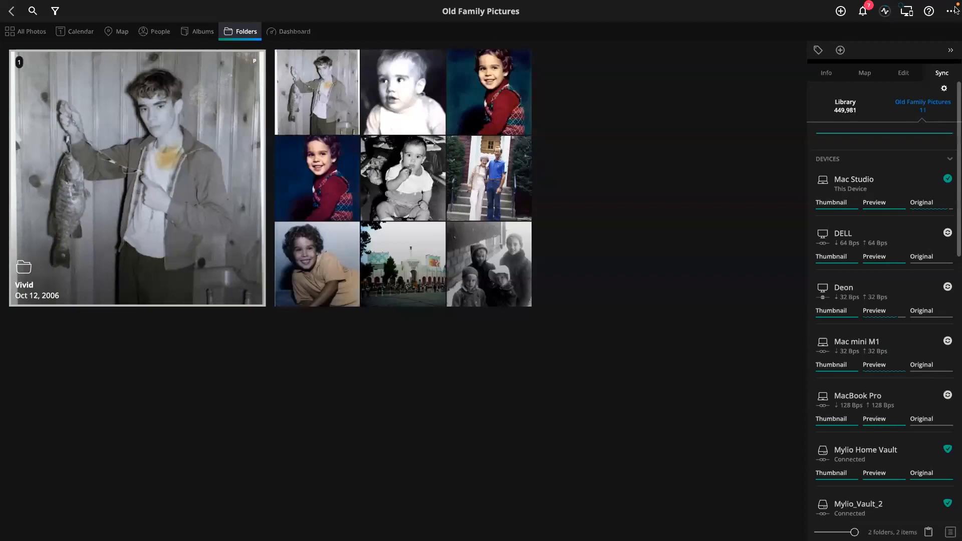
- Open the family photo set and view the black-and-white picture of the man crouching beside the tent
click(473, 108)
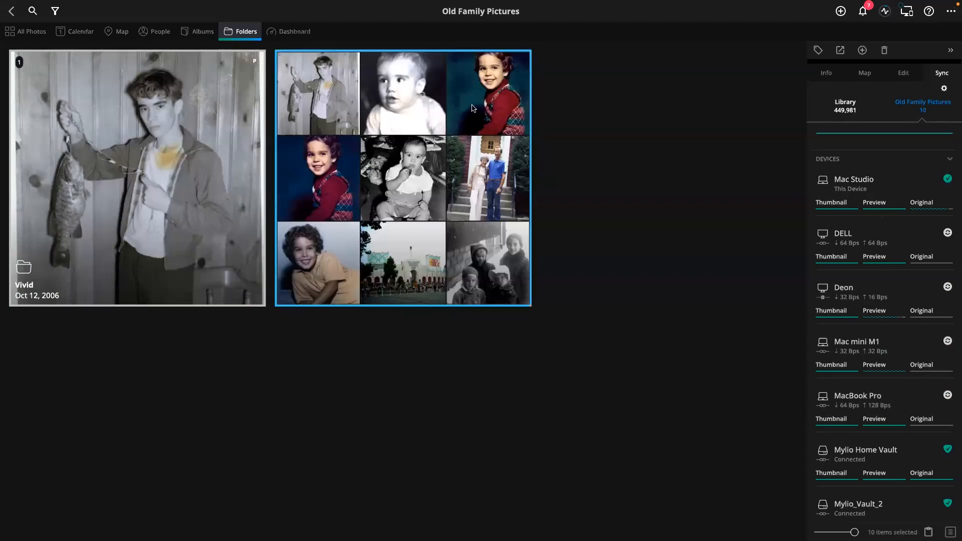
double_click(472, 108)
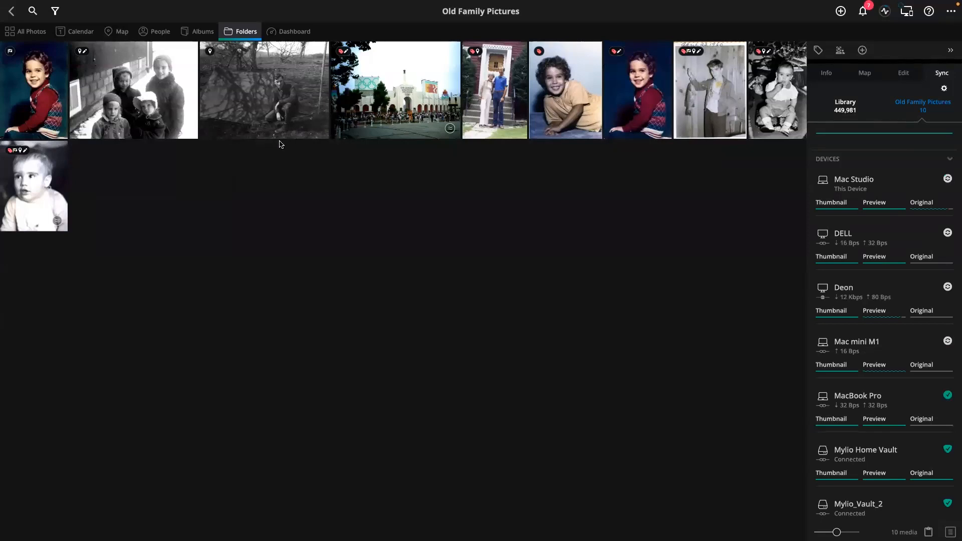
click(271, 103)
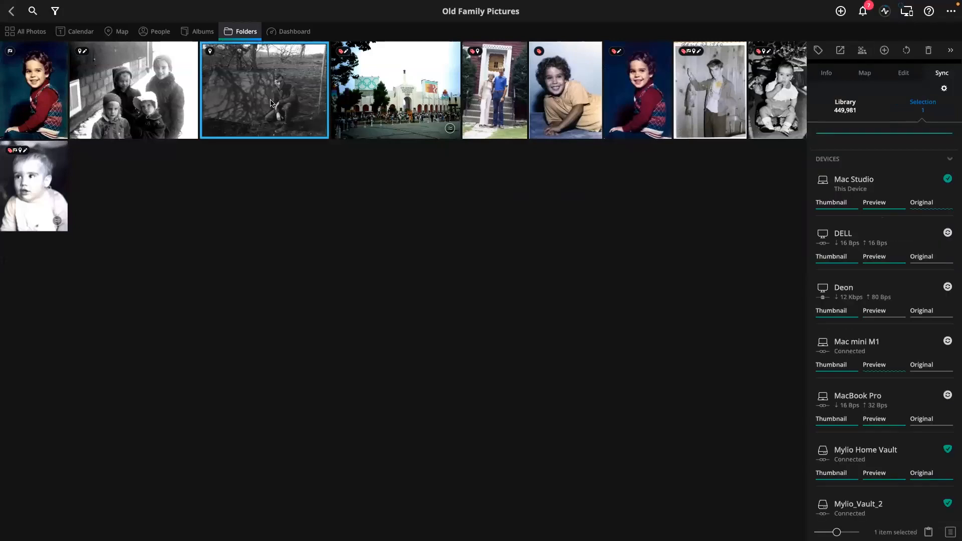
double_click(271, 104)
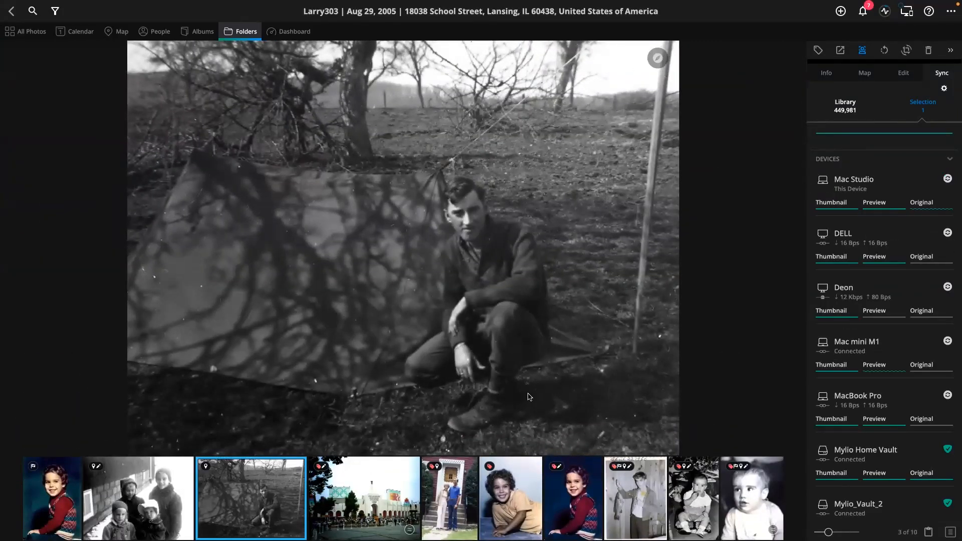
- Send the tent photo to Radiant Photo as a 16-bit Adobe RGB TIFF copy with Mylio Photos adjustments
mouse_move(229, 5)
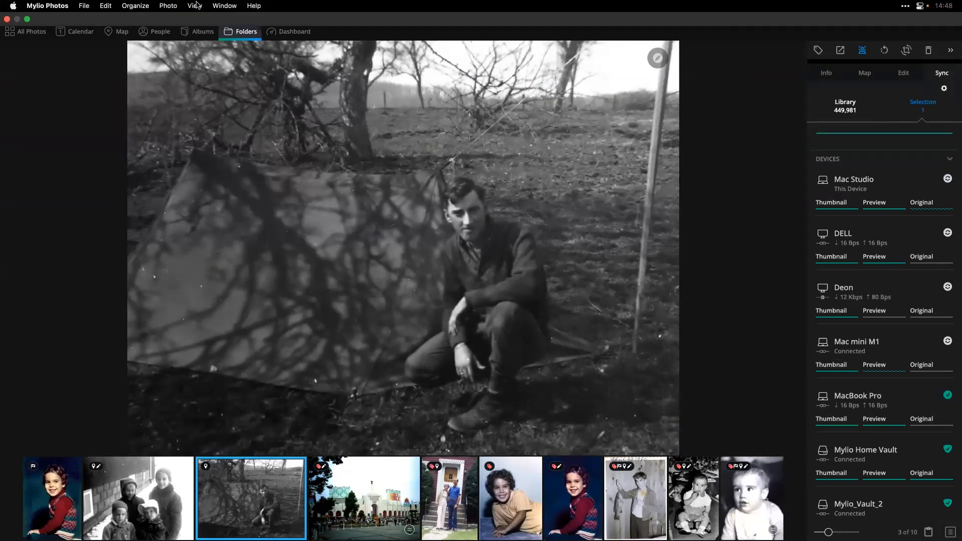
click(168, 6)
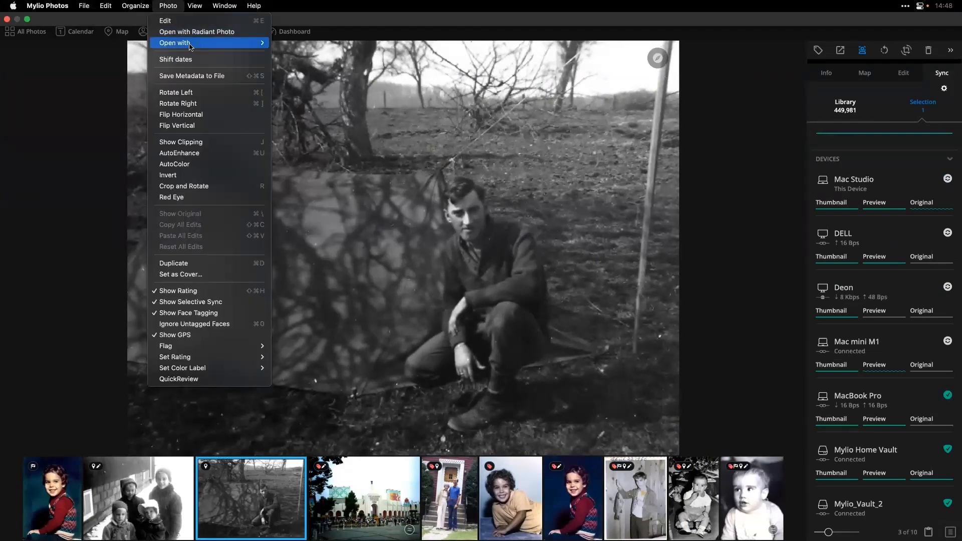
mouse_move(189, 46)
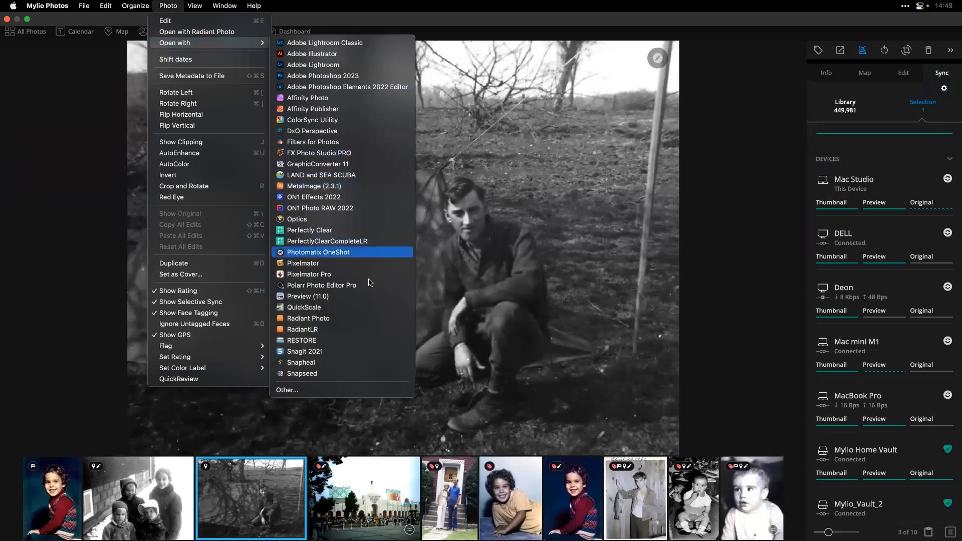
click(367, 320)
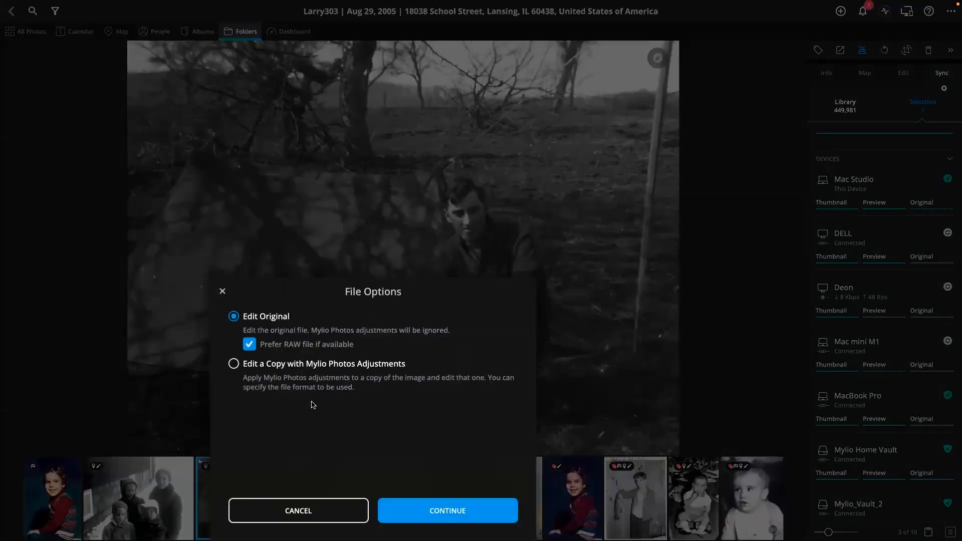
click(233, 366)
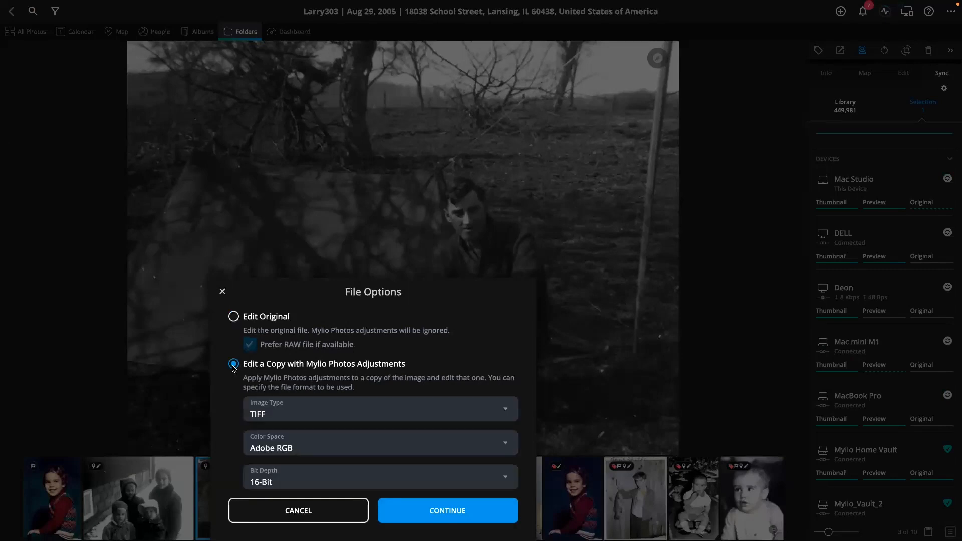
click(419, 514)
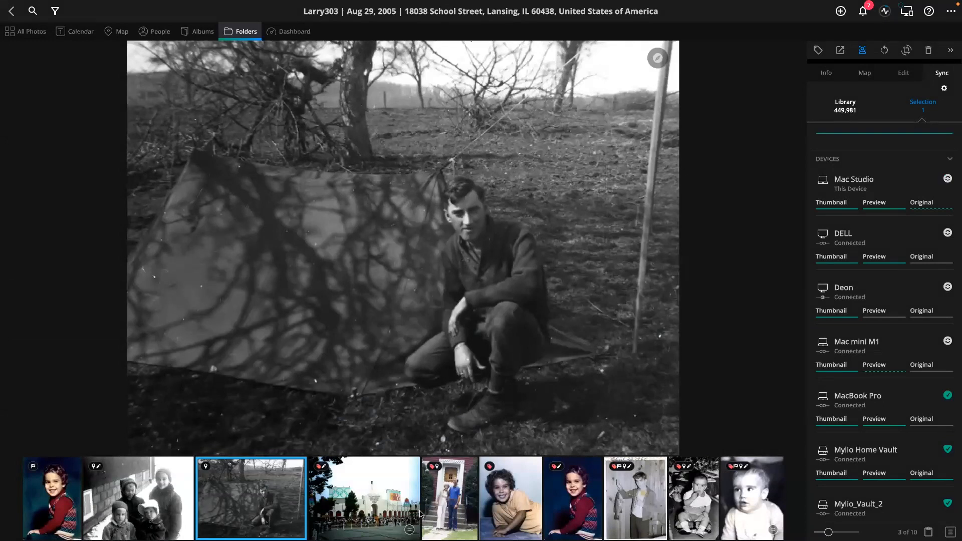
- Switch to Radiant Photo and show the tent photo in single-image view with the Smart Presets expanded
key(super+Tab)
click(215, 271)
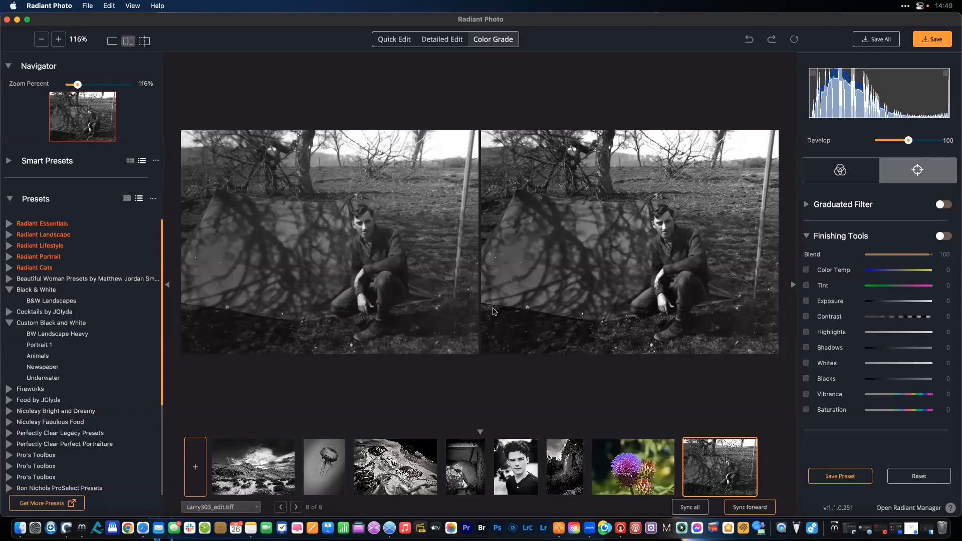
click(112, 41)
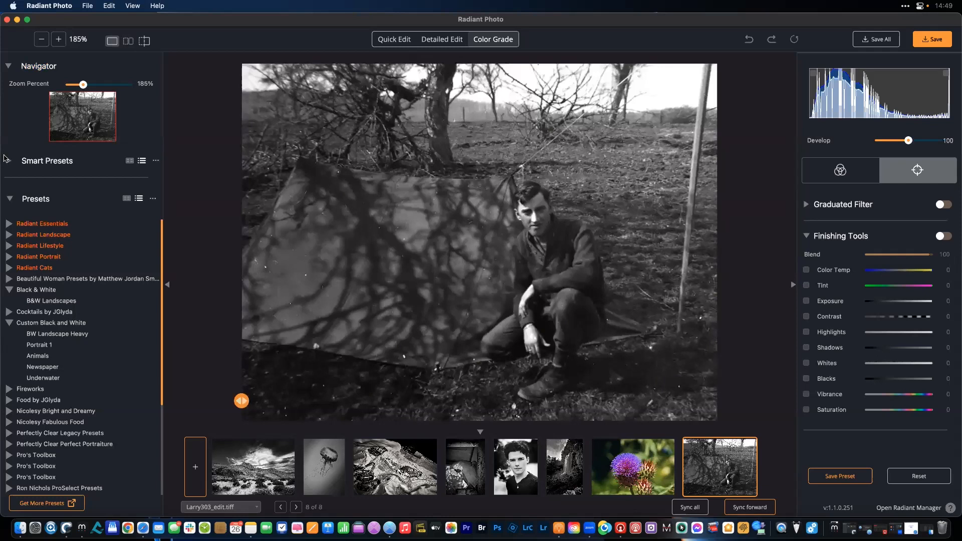
click(8, 160)
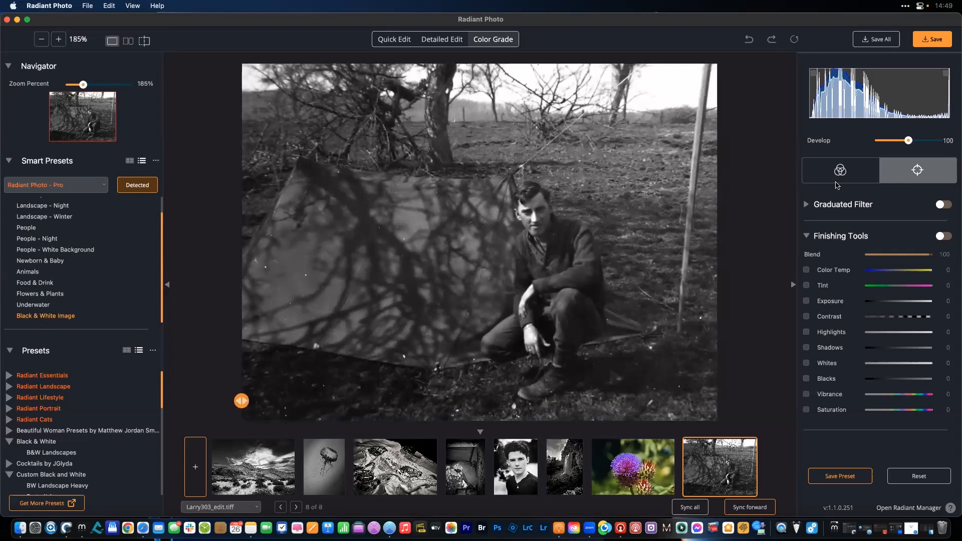
- In Quick Edit, set Light Diffusion to 64 and Depth to 100 with the Contrast option
click(395, 38)
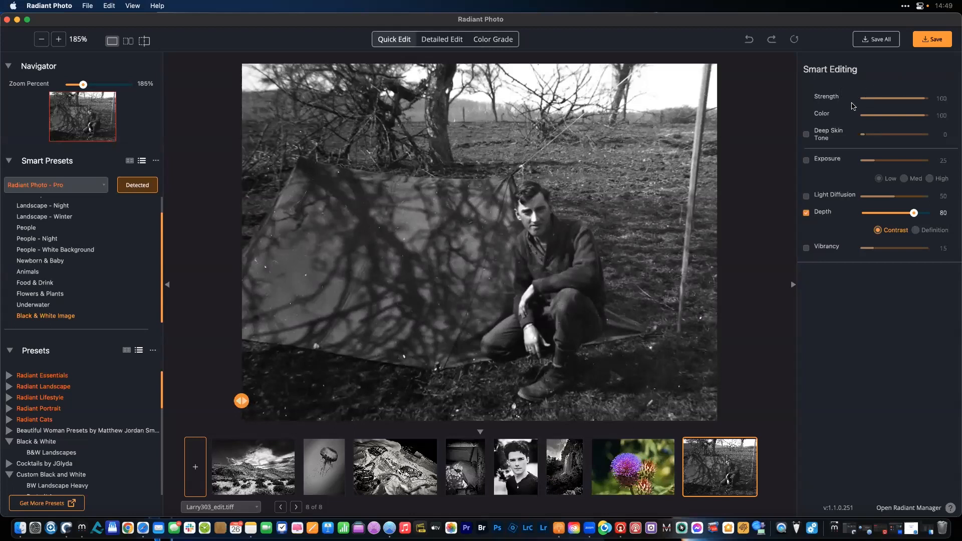
click(904, 197)
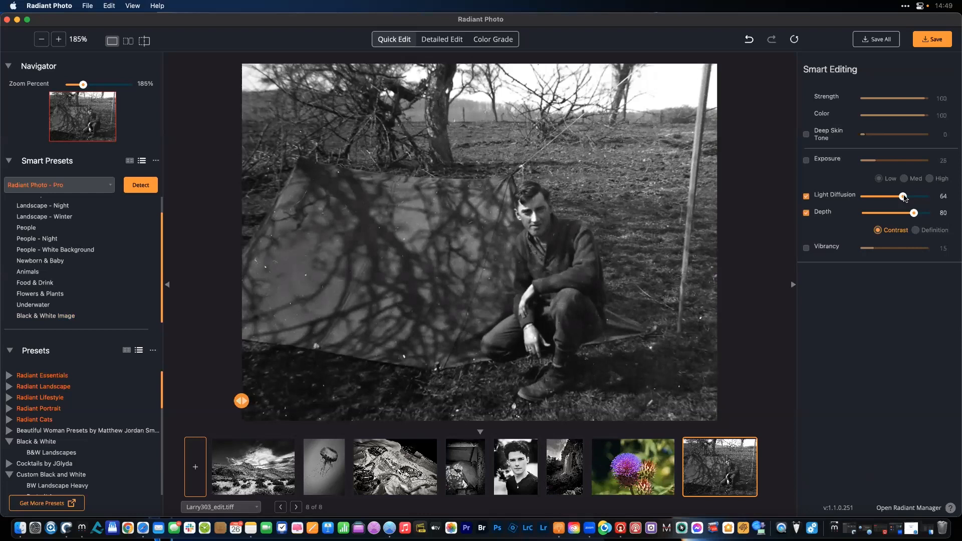
drag(919, 215, 928, 215)
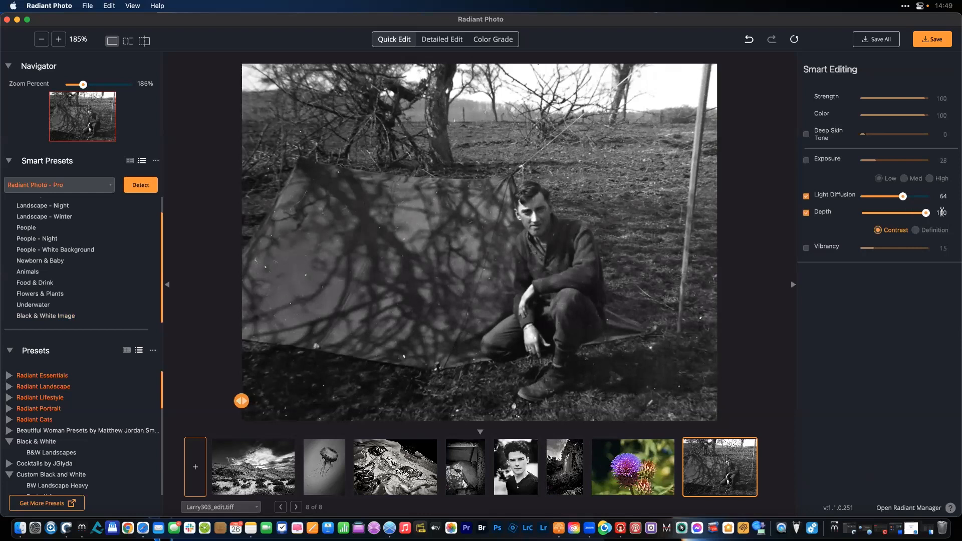
click(918, 231)
click(891, 231)
- In Detailed Edit, set Super Contrast to 40 and enable Skin & Depth Bias at 80 with the Normal option
click(449, 40)
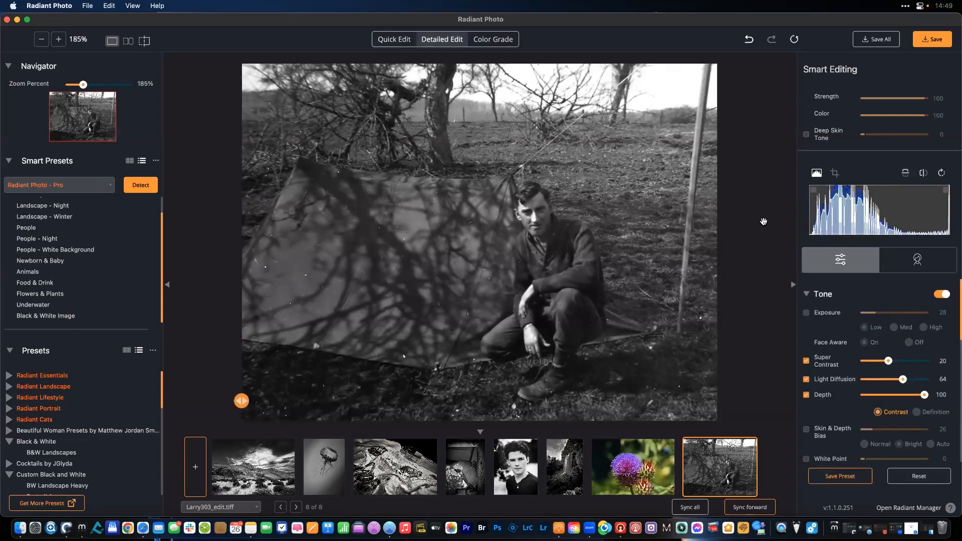
drag(888, 362, 913, 363)
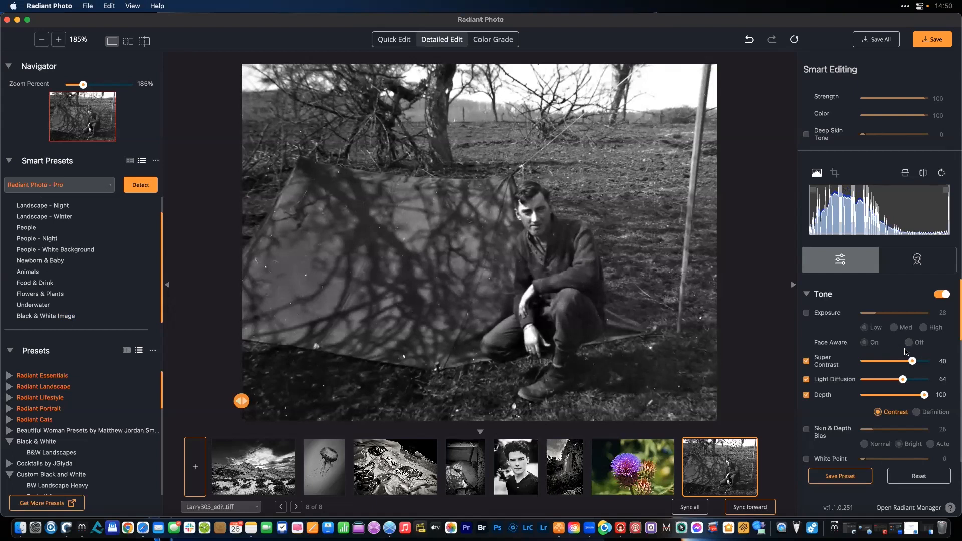
scroll(902, 352, down, 4)
click(822, 342)
click(864, 354)
click(913, 339)
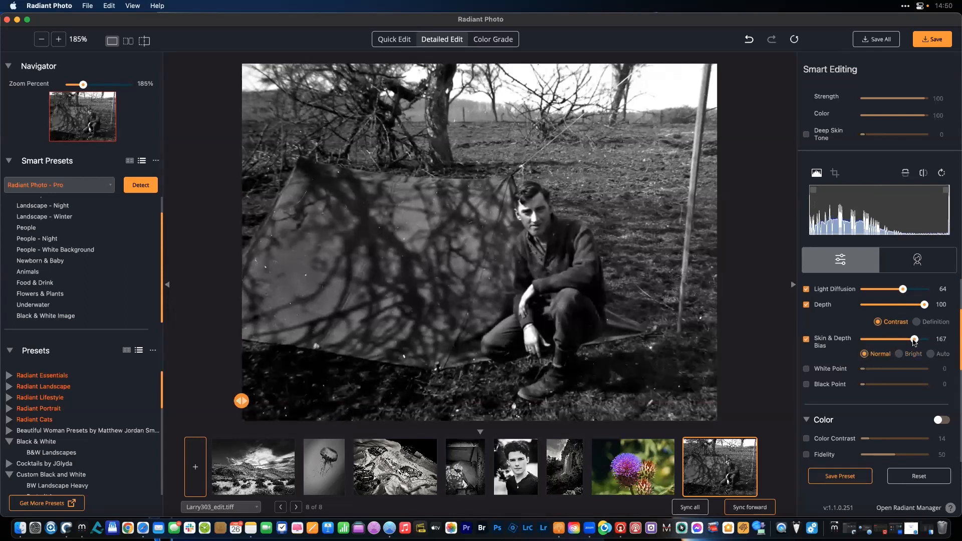
click(900, 354)
click(868, 354)
click(888, 340)
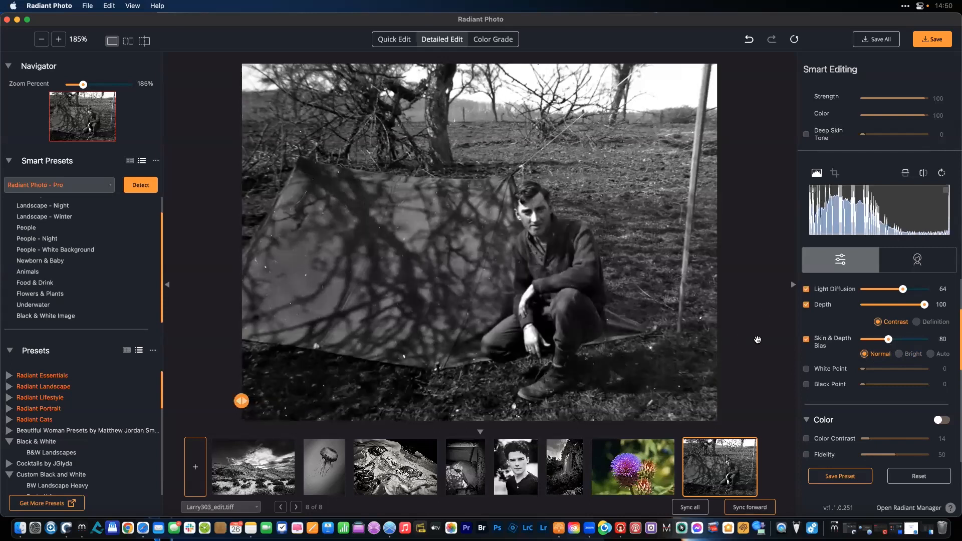
- Enable Color Contrast for the tent photo and set it to 1
mouse_move(866, 439)
mouse_down()
mouse_move(931, 440)
mouse_move(863, 444)
mouse_up()
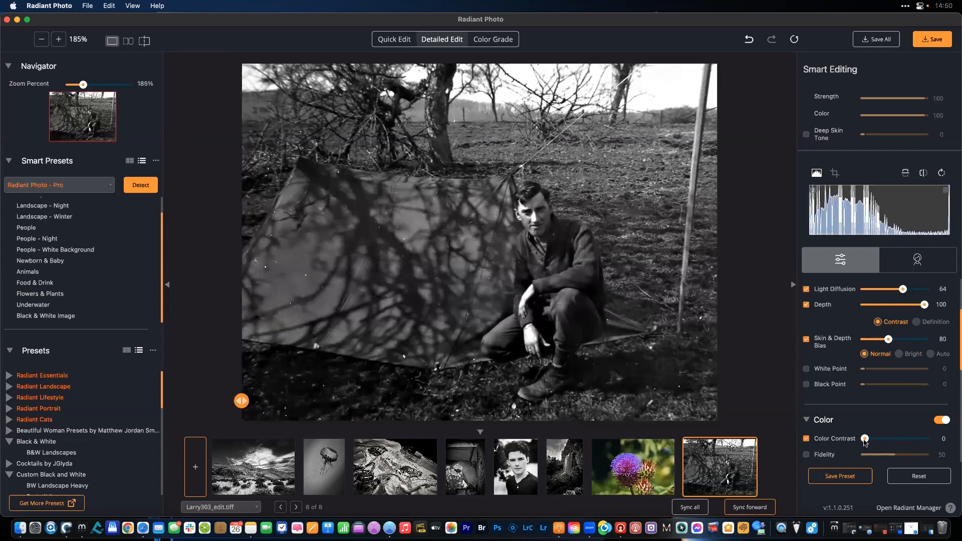
drag(866, 442, 868, 442)
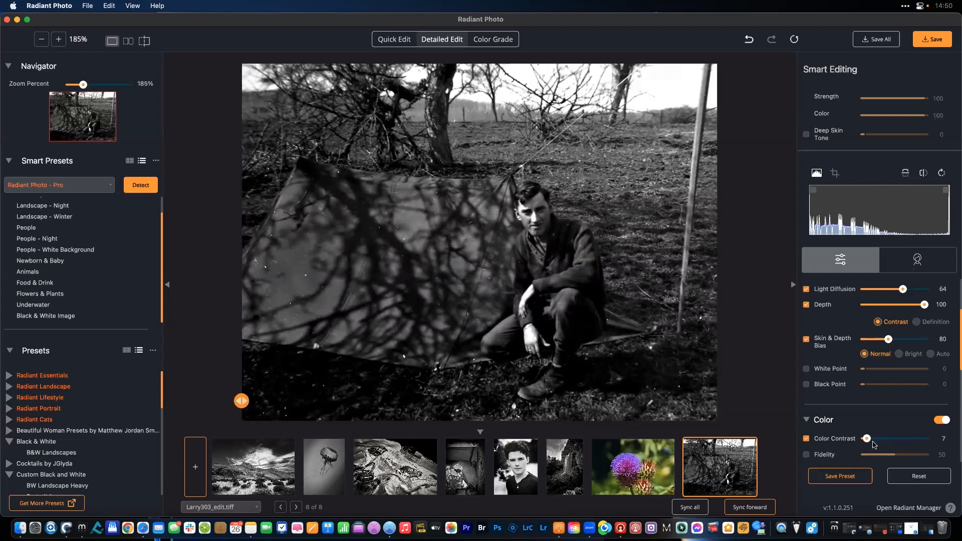
drag(873, 443, 940, 437)
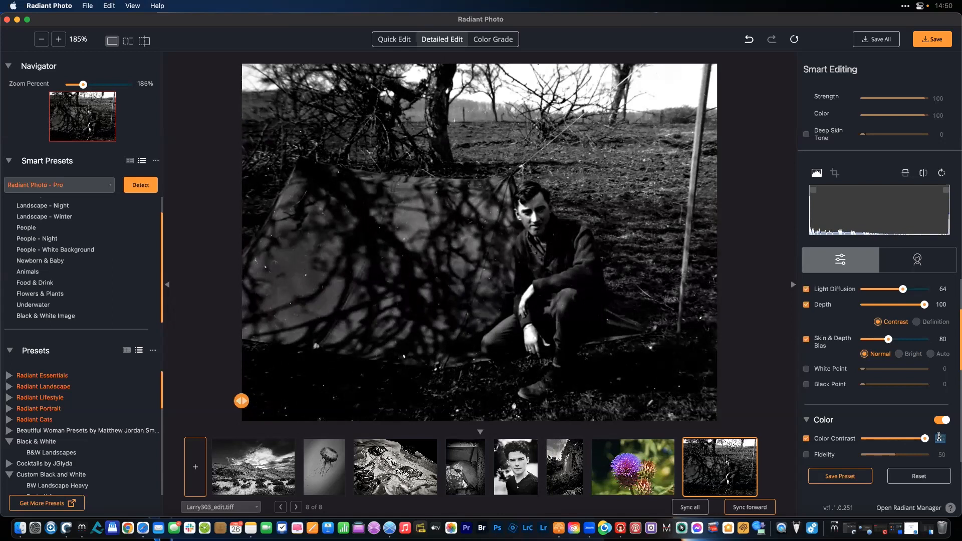
text(1)
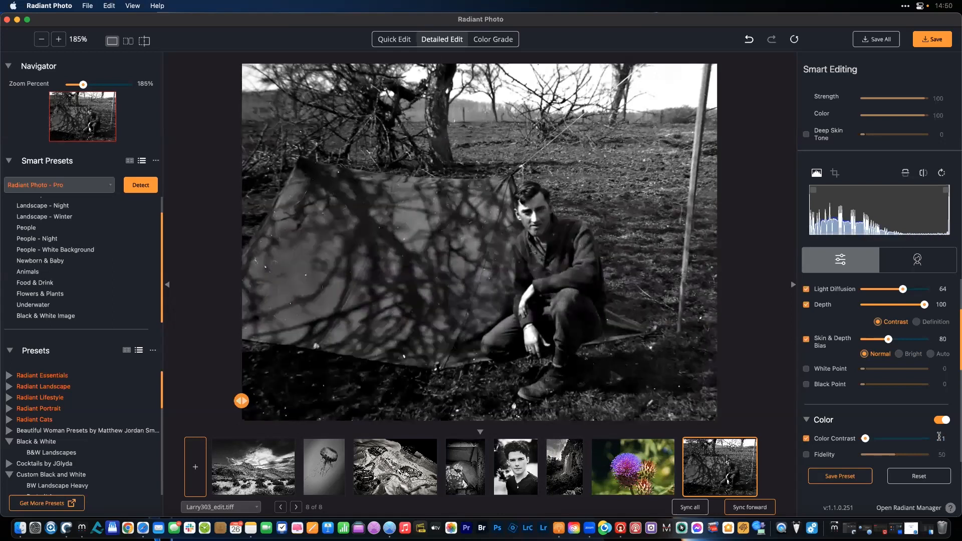
- Switch Color Contrast off and on to compare its effect on the tent photo
click(929, 421)
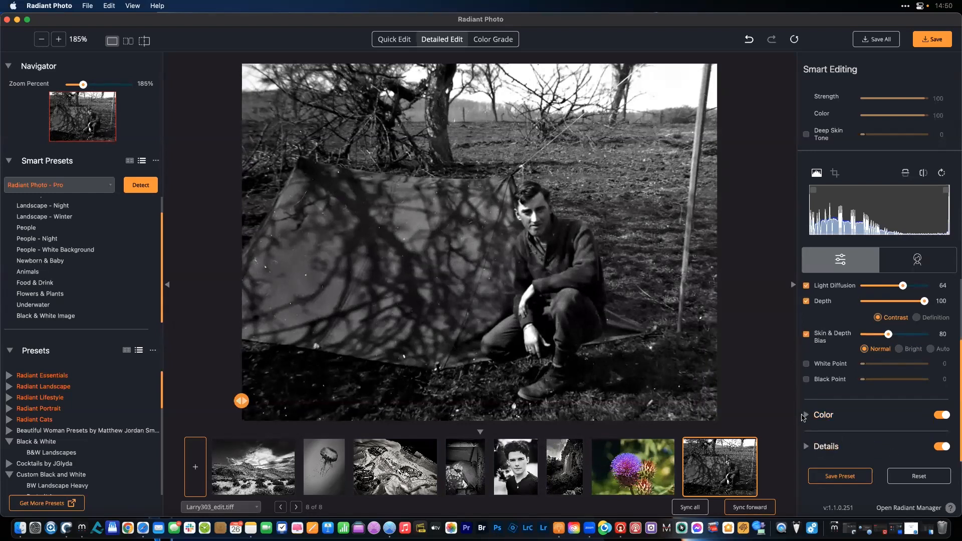
click(807, 417)
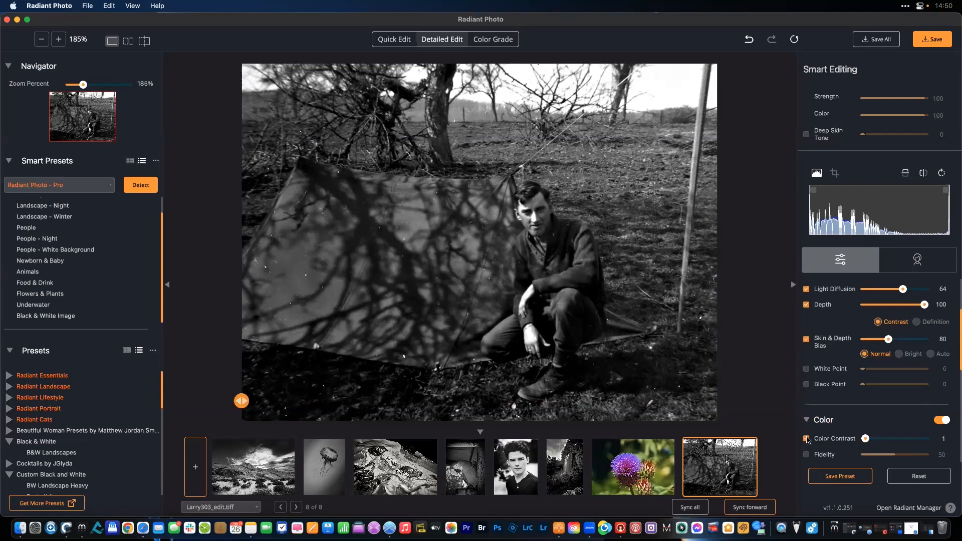
click(807, 439)
click(806, 439)
click(806, 439)
click(806, 439)
- Preview the tent photo with and without Fidelity and look through the remaining Color settings
scroll(912, 448, down, 4)
scroll(912, 448, down, 1)
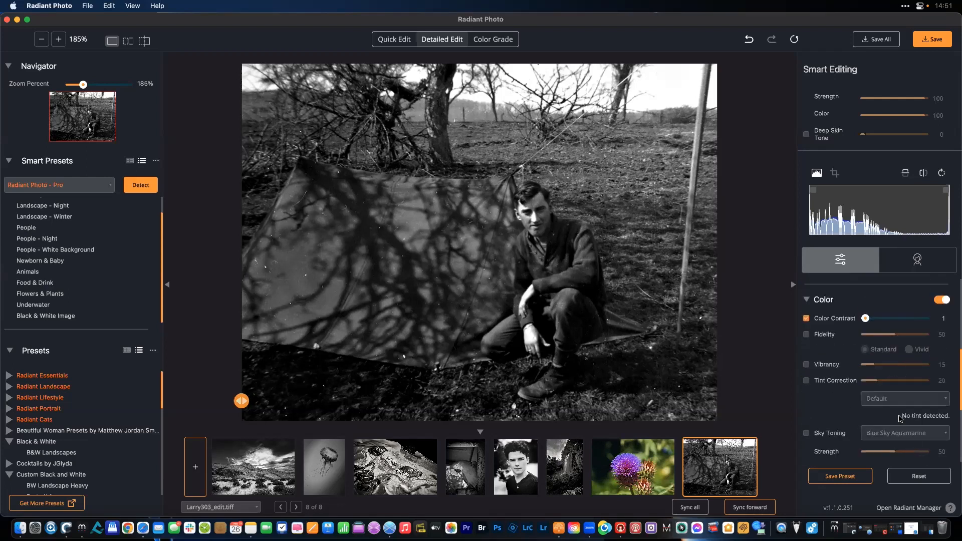
click(806, 336)
click(806, 335)
scroll(807, 385, down, 4)
scroll(806, 385, down, 3)
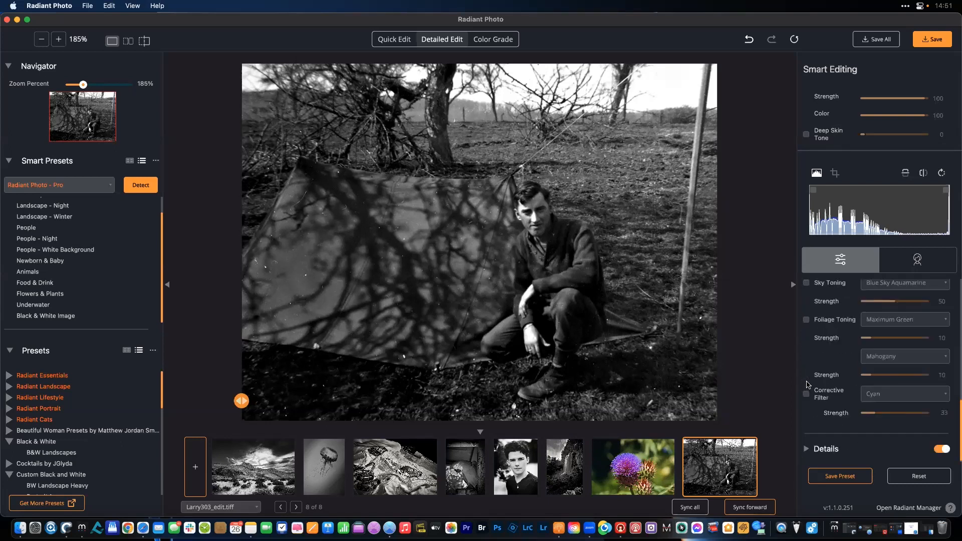
- In the Details settings, set the tent photo's Sharpening to 160
click(807, 446)
scroll(836, 420, down, 5)
click(915, 348)
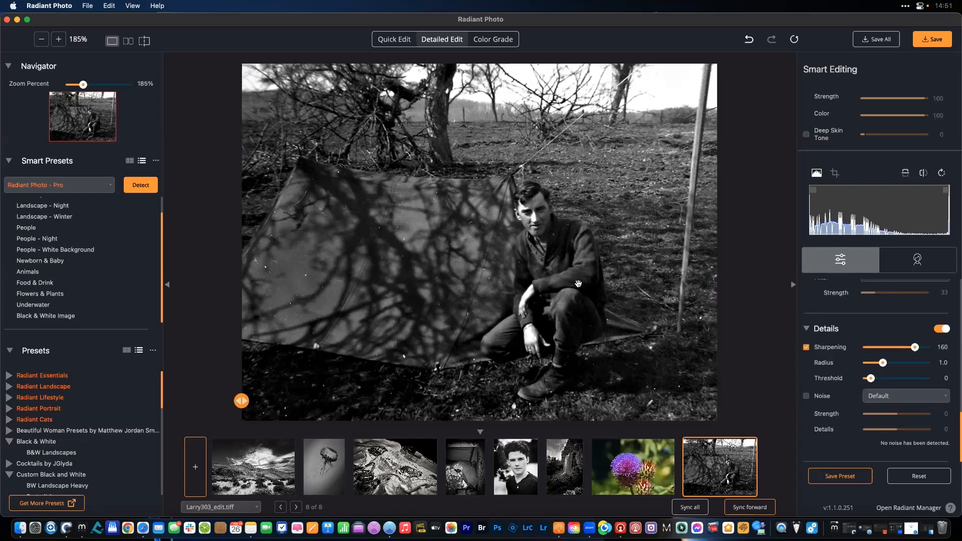
- Zoom the tent photo to 400% and compare the sharpened version with the original
key(super+plus)
key(super+plus)
key(super+plus)
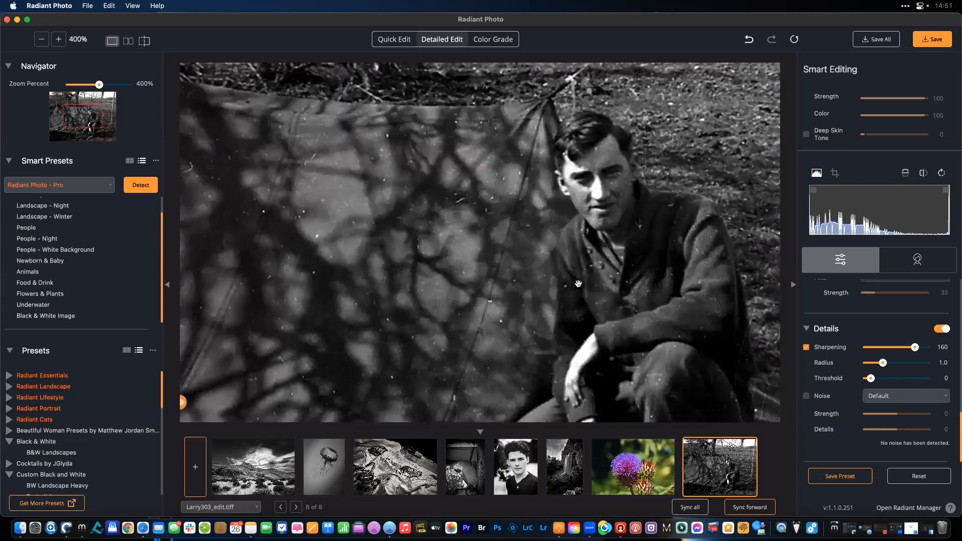
click(578, 284)
click(579, 283)
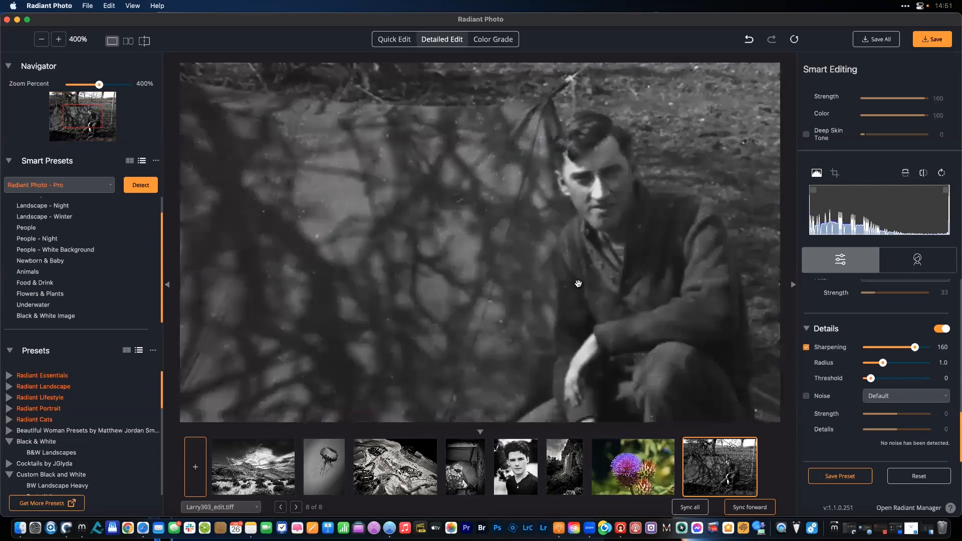
click(618, 276)
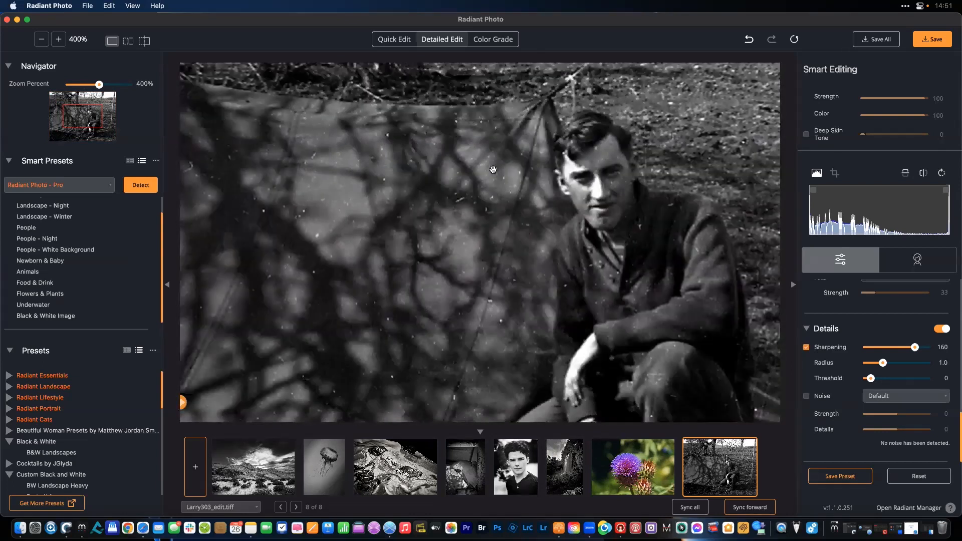
- Set the sharpening Radius to 1.2 and Threshold to 32, and compare the photo with the original
mouse_move(883, 363)
mouse_down()
mouse_move(892, 363)
mouse_move(888, 378)
mouse_move(874, 363)
mouse_move(875, 379)
mouse_up()
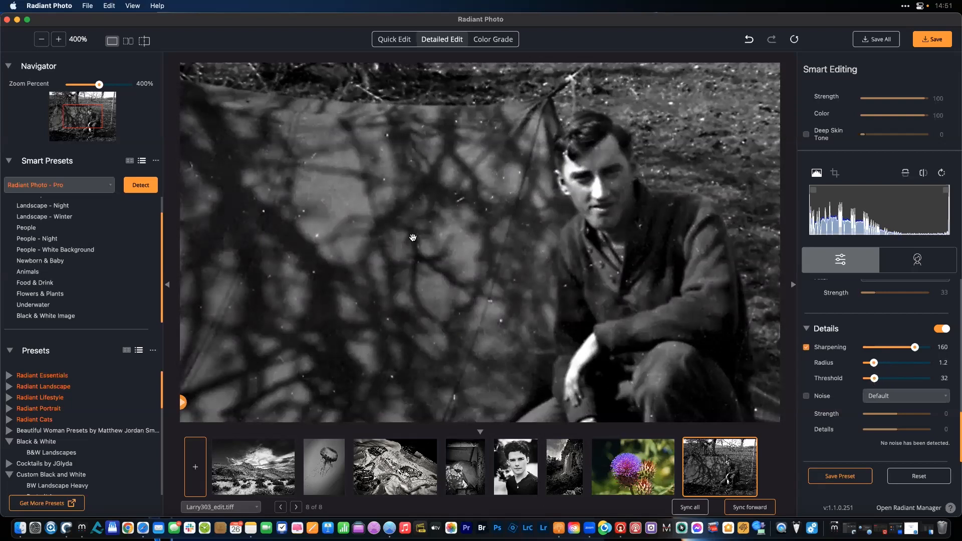
click(500, 158)
click(501, 160)
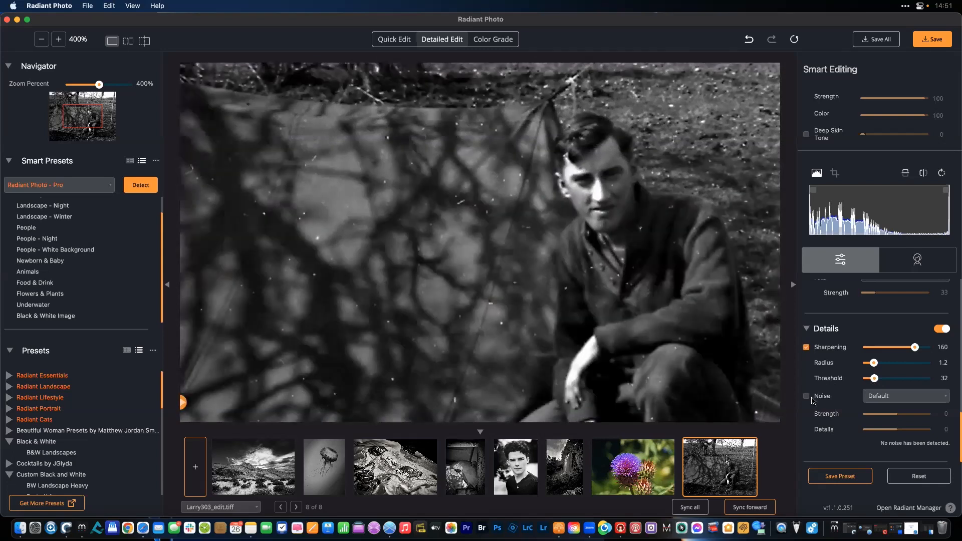
- Try Strongest noise reduction on the tent photo, with Strength at -13 and Details at 4
click(889, 395)
click(908, 504)
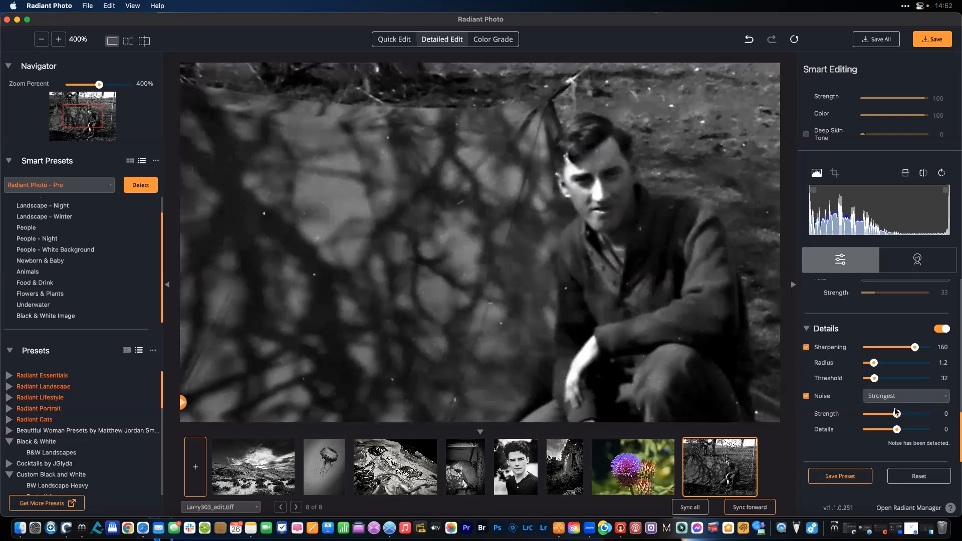
mouse_move(897, 414)
mouse_down()
mouse_move(887, 415)
mouse_move(919, 432)
mouse_move(884, 417)
mouse_up()
- Try the Camera Phone, Night and Portrait noise reduction options, and leave noise reduction off
click(883, 398)
click(885, 385)
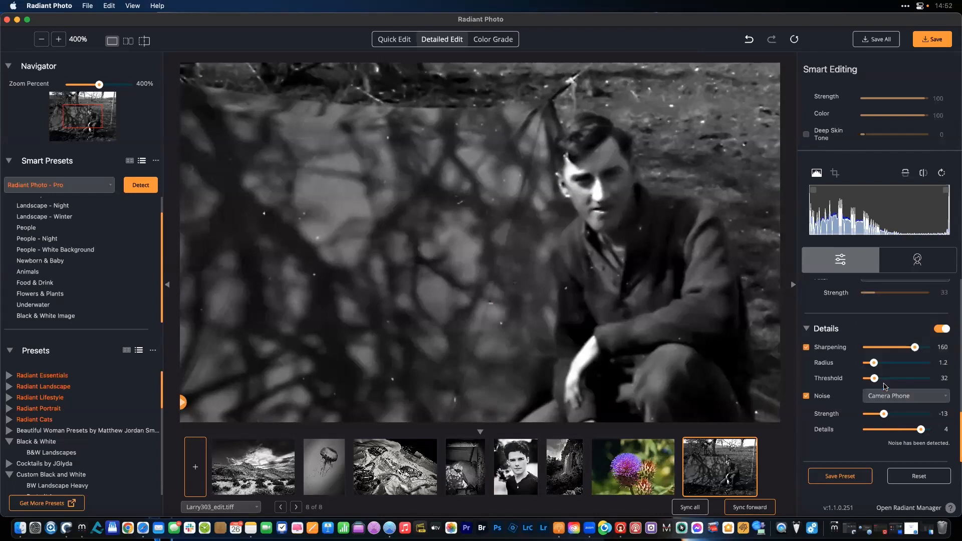
click(891, 397)
click(890, 386)
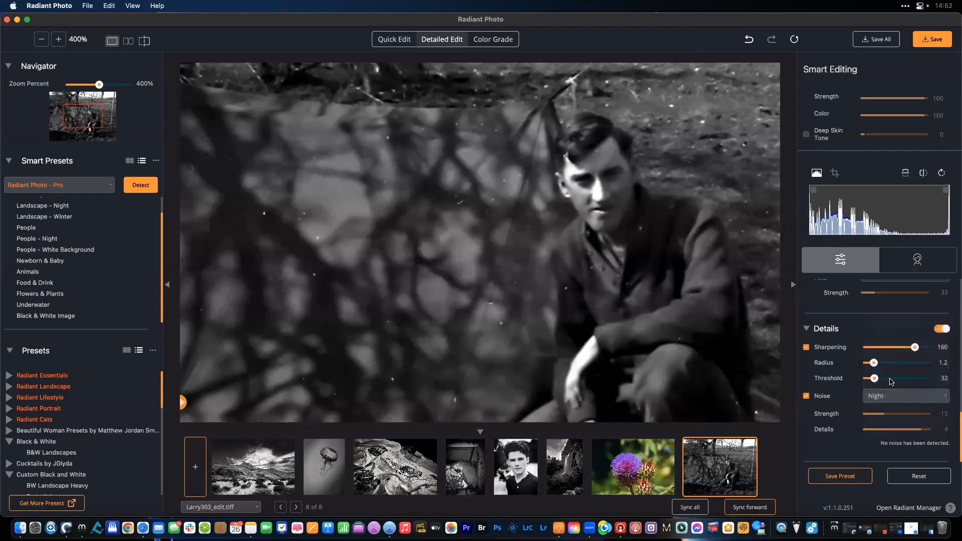
click(892, 396)
click(890, 386)
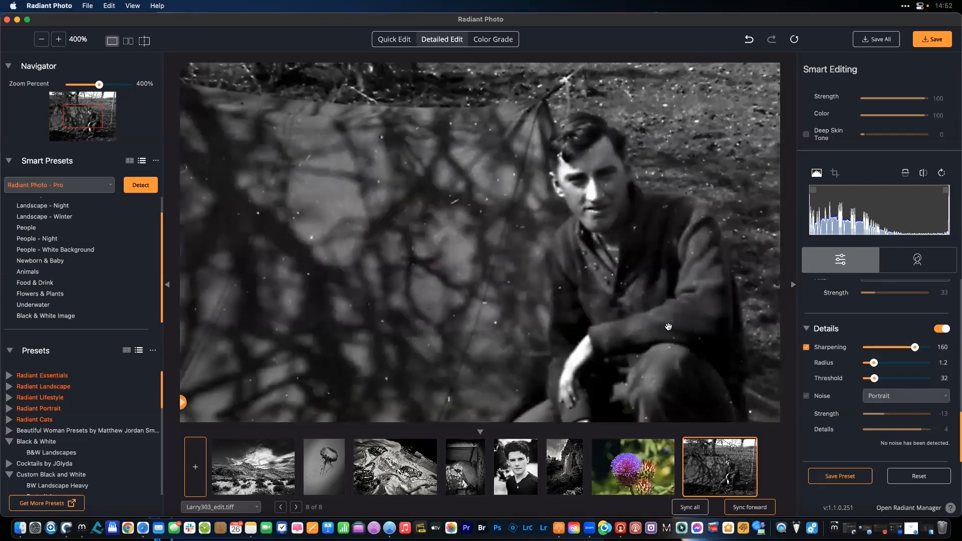
- Lower the Sharpening slightly and bring up the BW Film Stocks looks in Color Grade
click(908, 347)
click(493, 40)
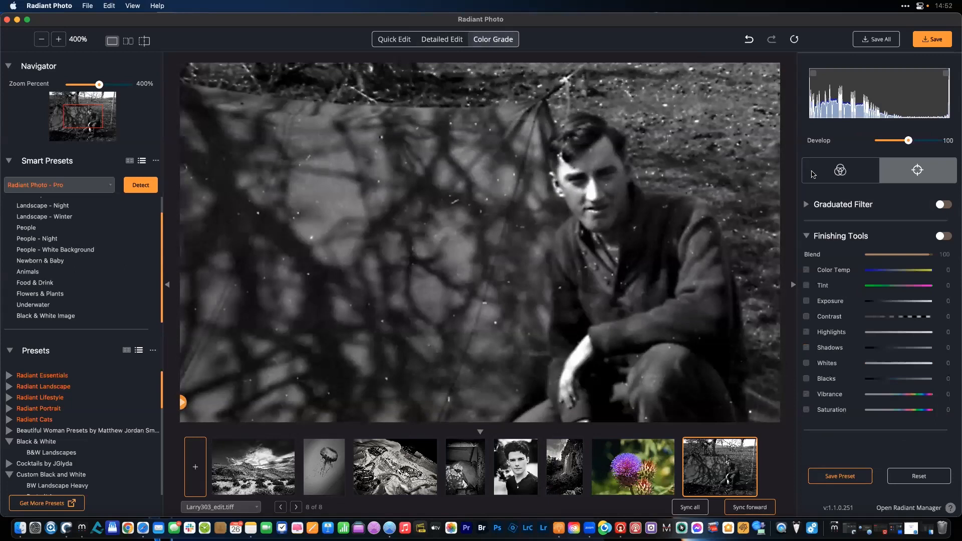
click(819, 180)
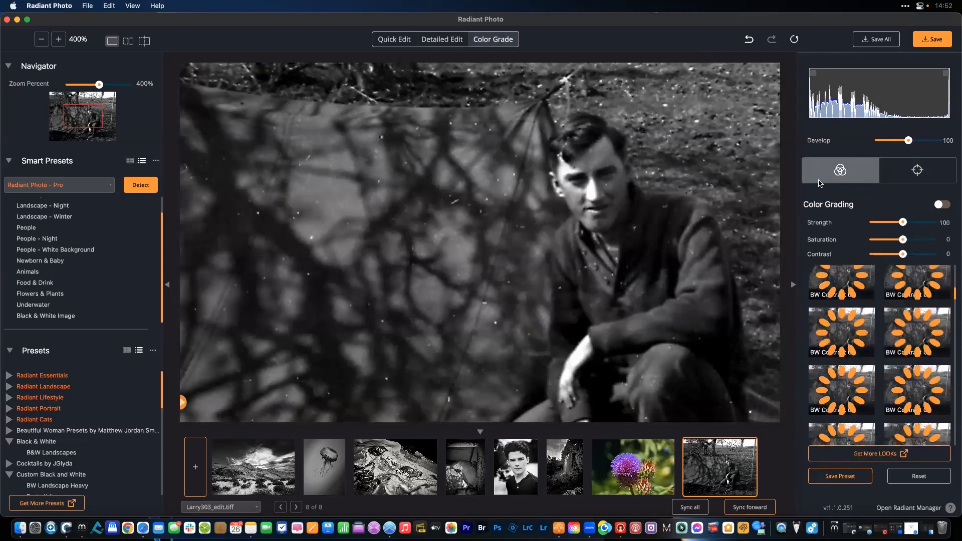
scroll(847, 287, up, 5)
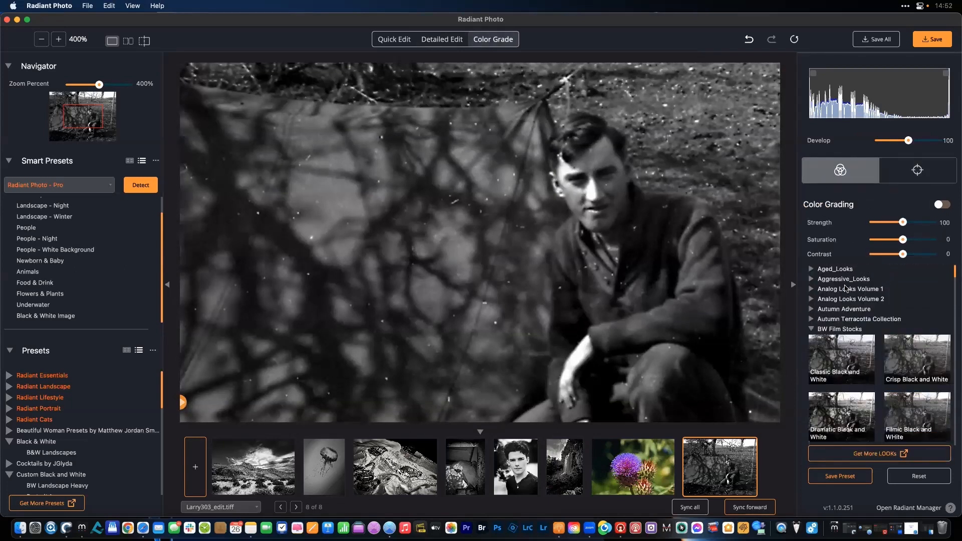
- Try the Classic, Crisp and Dramatic Black and White looks on the whole photo, and apply Filmic Black and White
click(833, 350)
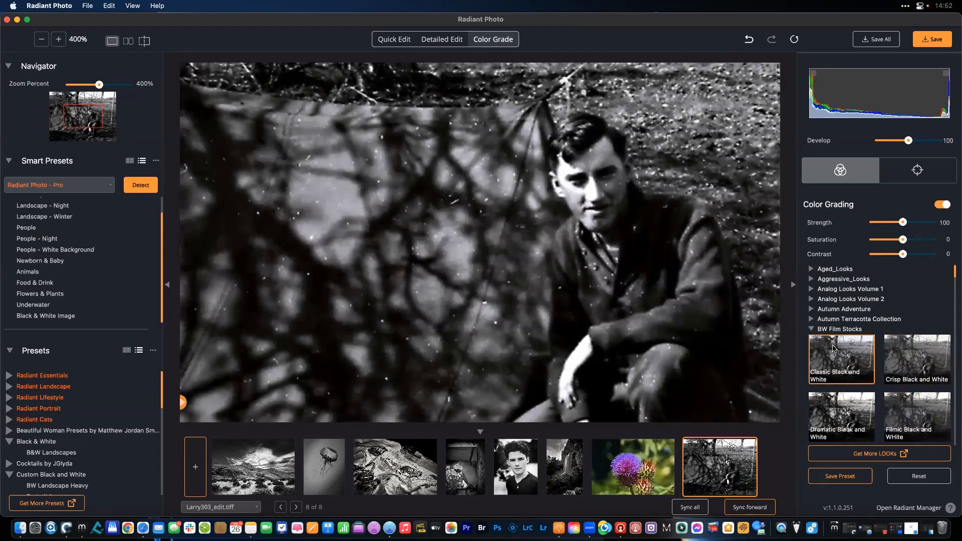
click(906, 352)
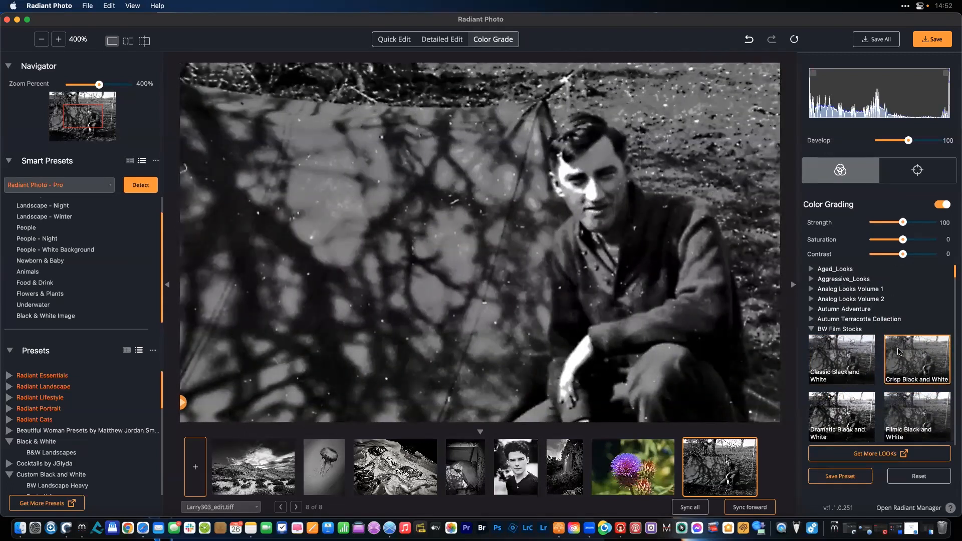
key(super+0)
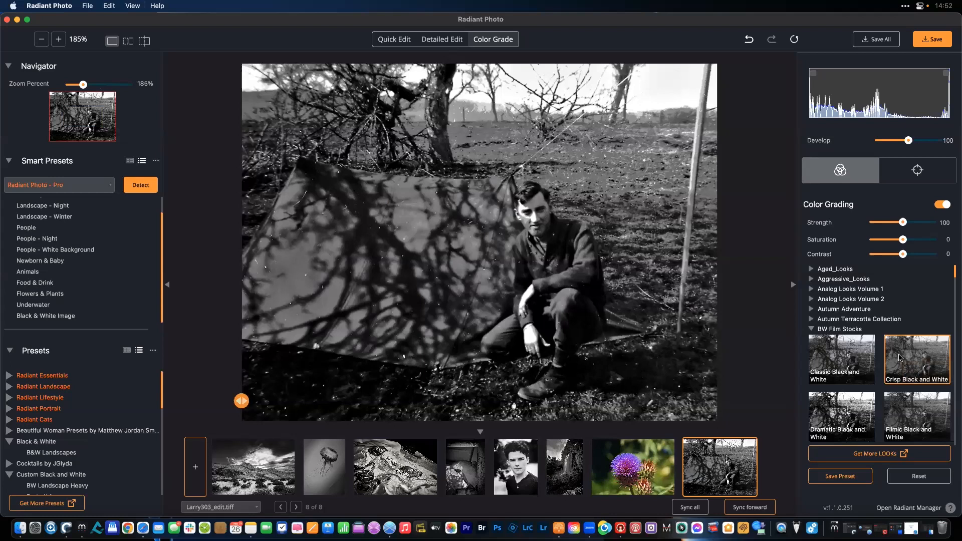
click(852, 413)
click(910, 415)
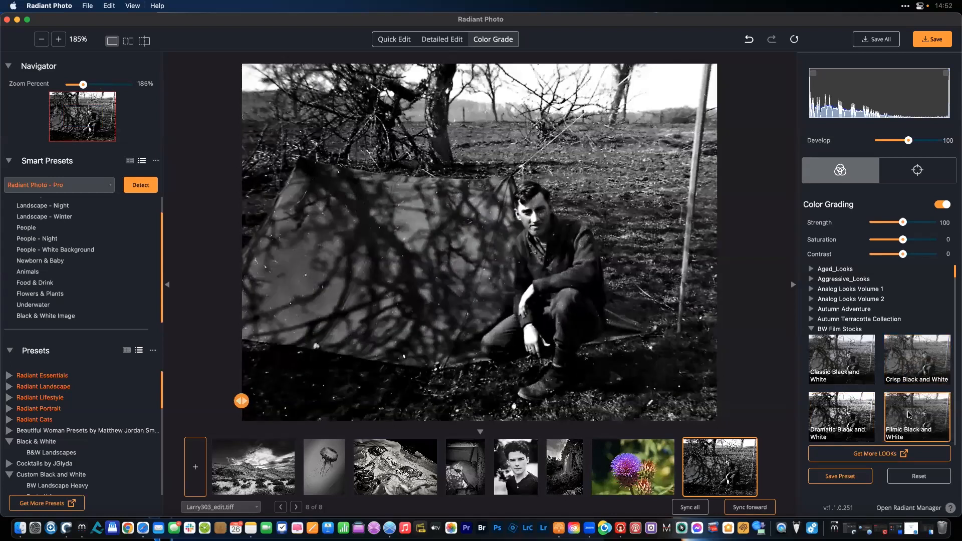
- Compare the Filmic Black and White look with the original, and set its Strength to 44 and Contrast to -34
scroll(910, 415, down, 2)
click(596, 276)
click(596, 276)
click(596, 276)
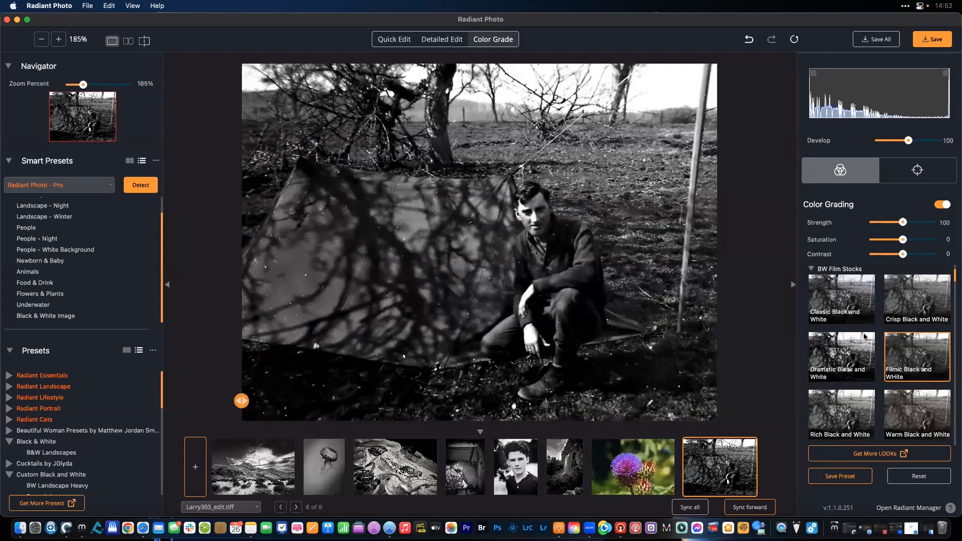
drag(903, 223, 893, 256)
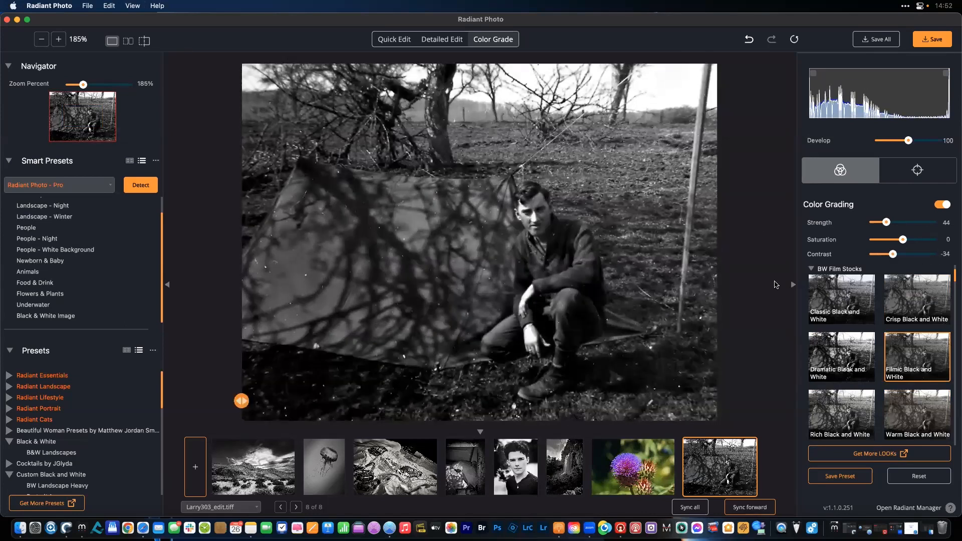
- Browse the remaining black-and-white looks, and set Highlights to -60 and Shadows to 38 in Finishing Tools
scroll(905, 344, down, 3)
scroll(904, 345, down, 3)
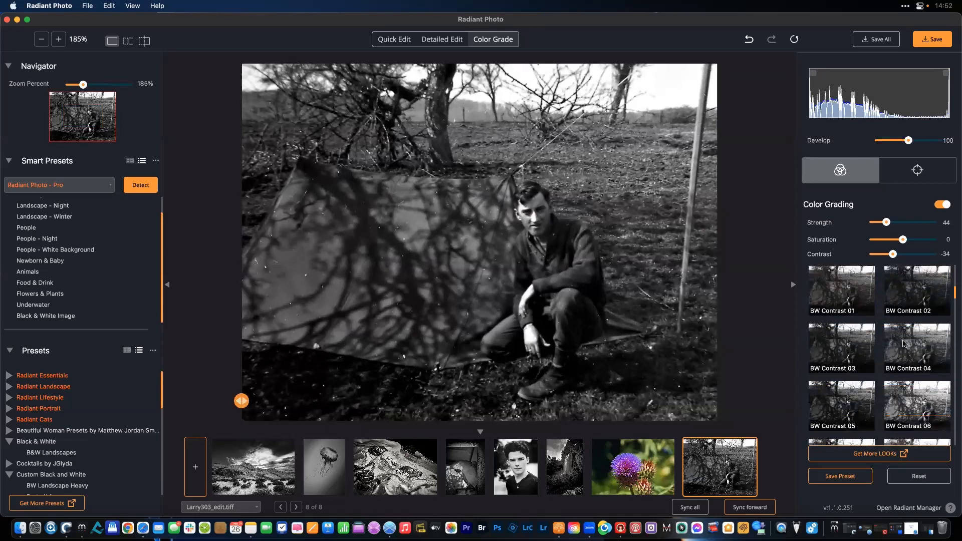
scroll(904, 345, down, 7)
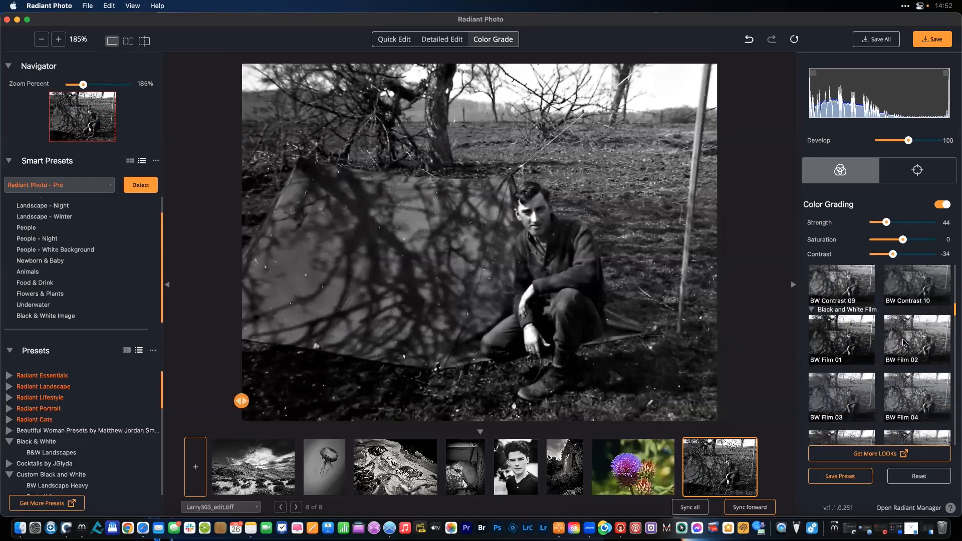
click(920, 177)
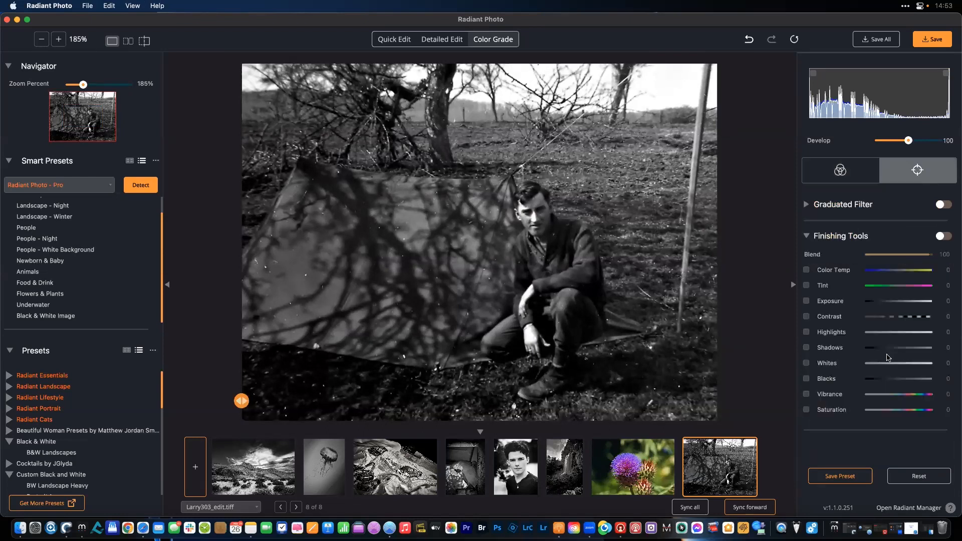
click(885, 332)
drag(884, 334, 912, 349)
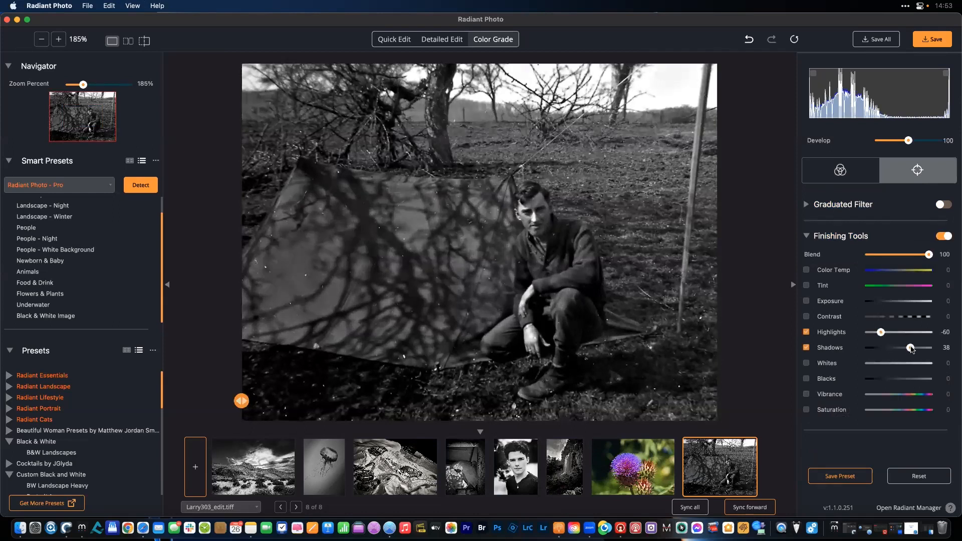
- Compare the fully graded tent photo with its original version
click(611, 285)
click(611, 285)
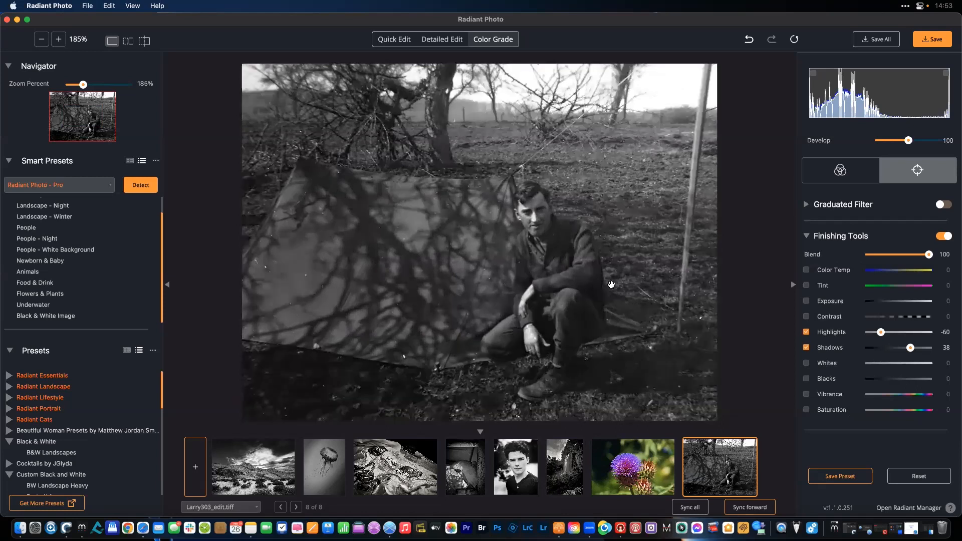
click(616, 285)
click(618, 286)
click(648, 375)
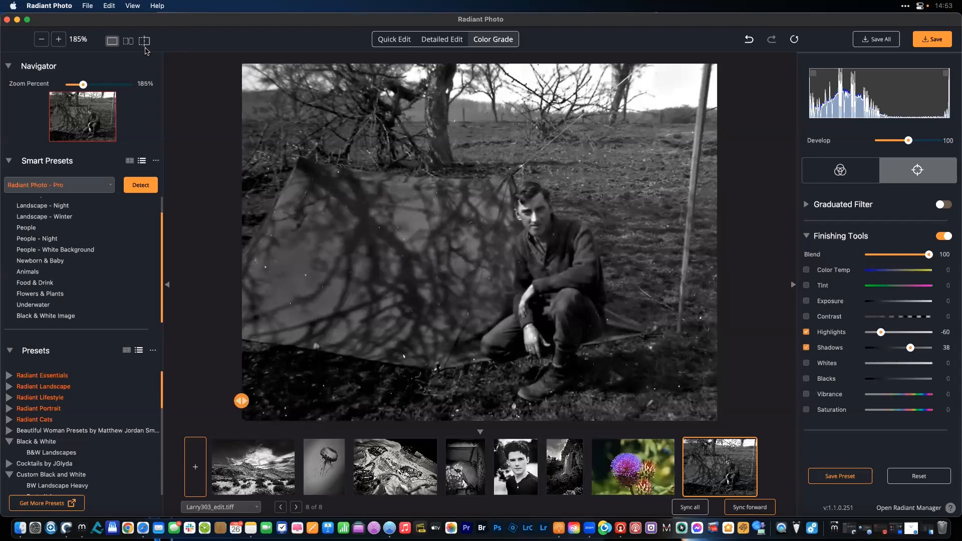
- Show the original and edited photo side by side at 300% zoom and examine the seated man
click(128, 40)
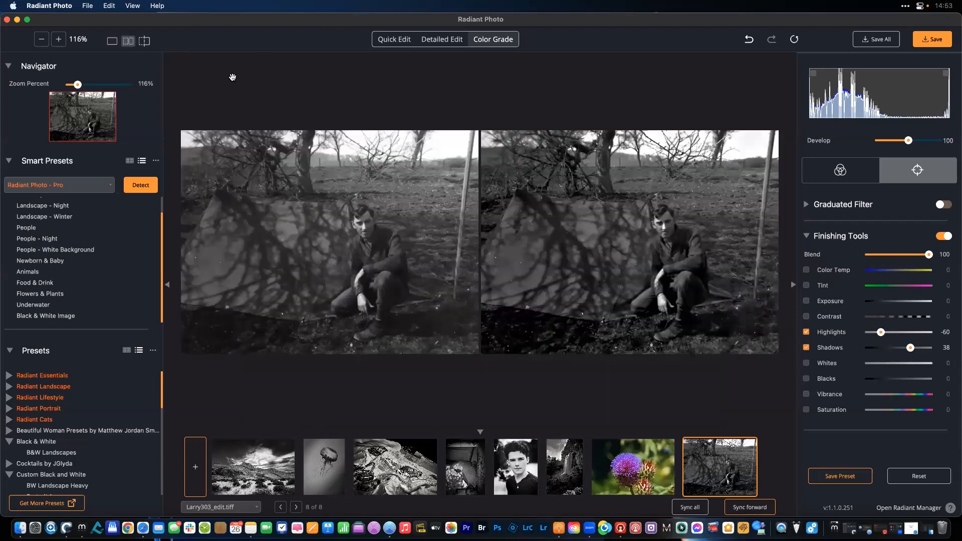
key(super+equal)
key(super+equal)
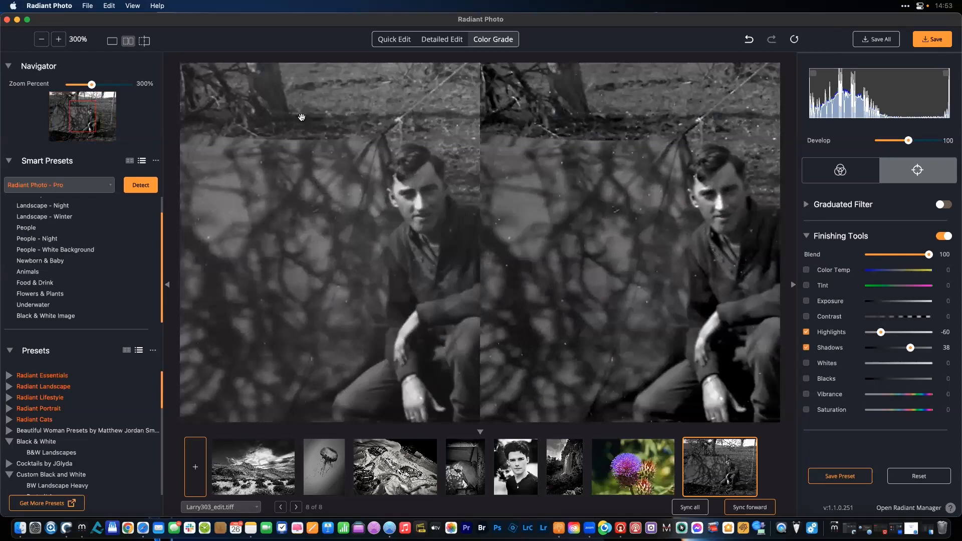
drag(240, 113, 213, 108)
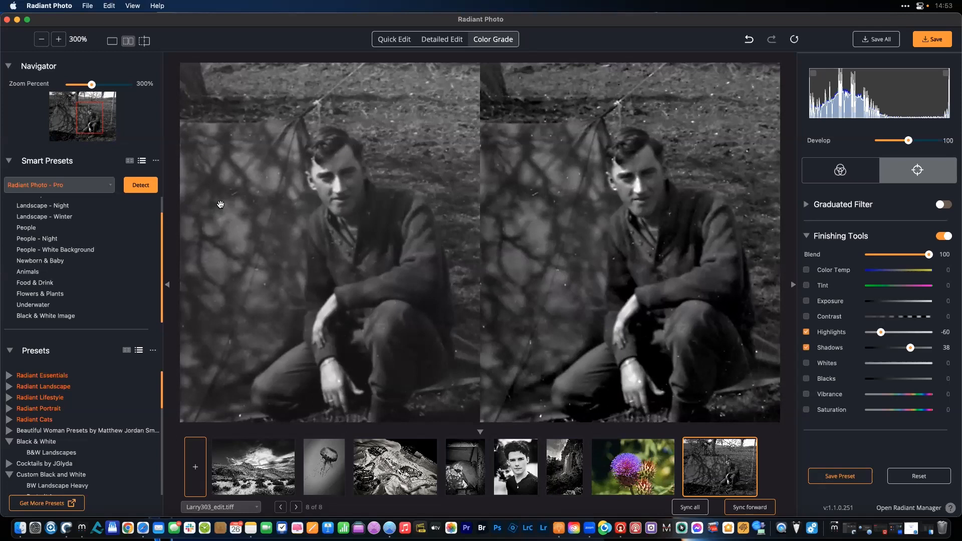
- Switch to Safari and open a new browser window
key(super+Tab)
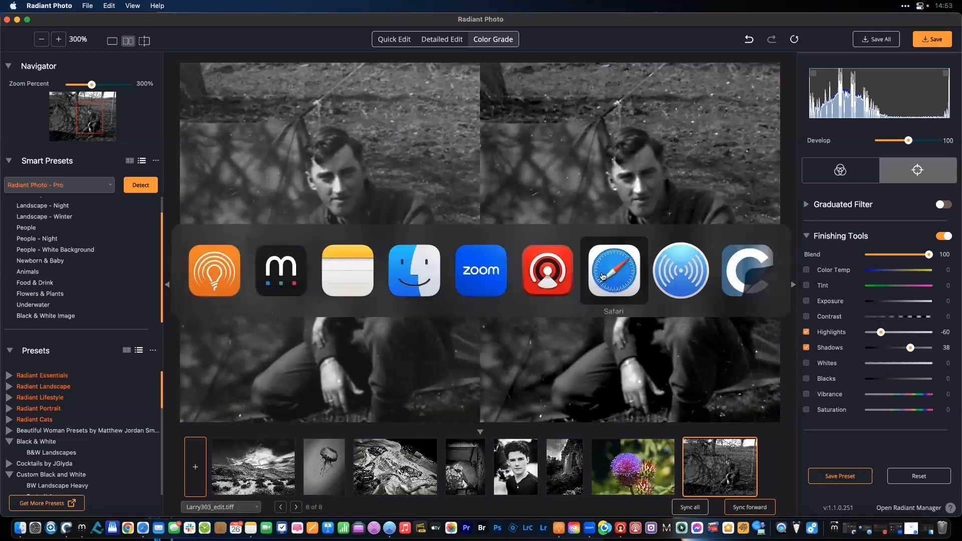
click(603, 276)
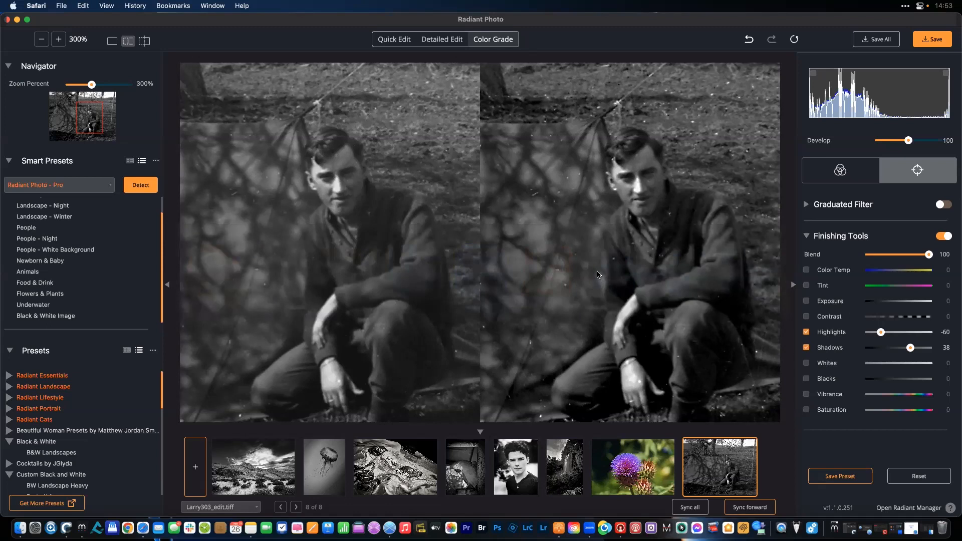
key(super+n)
- Search the web for "imgfan"
text(im)
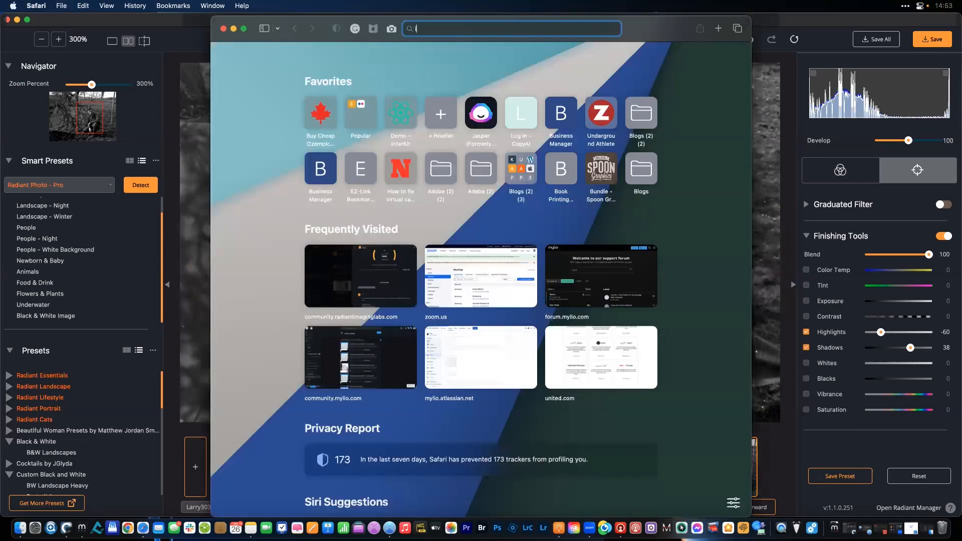
text(gfp)
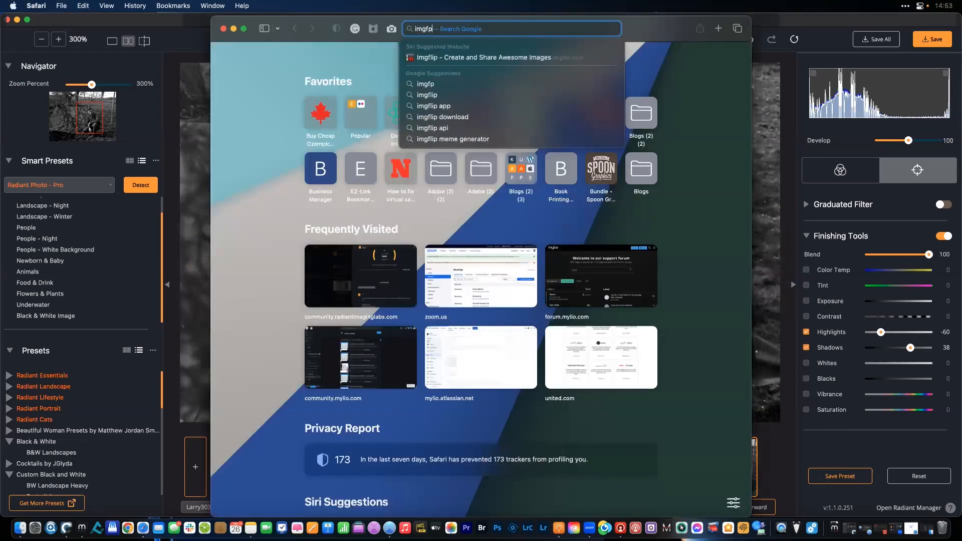
key(BackSpace)
key(BackSpace)
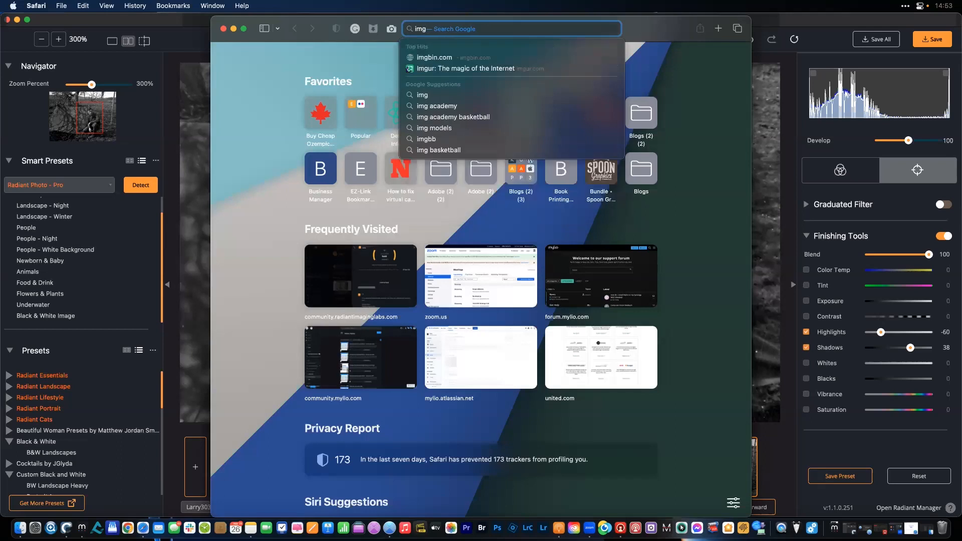
text(fran)
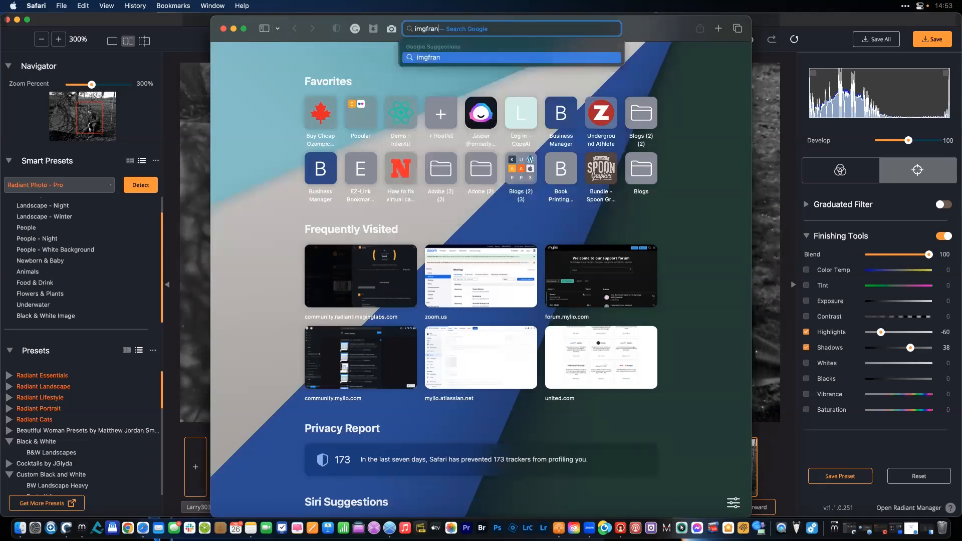
key(BackSpace)
key(BackSpace)
text(an)
key(Return)
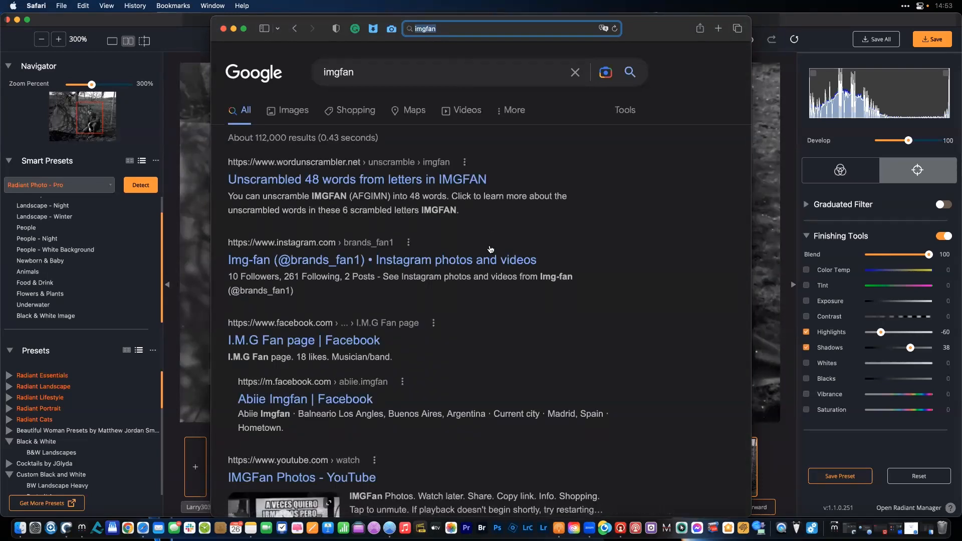
- Search the web for "imgfan old photo restoration" and look through the results
scroll(492, 256, down, 5)
scroll(492, 256, up, 5)
click(397, 50)
text(old )
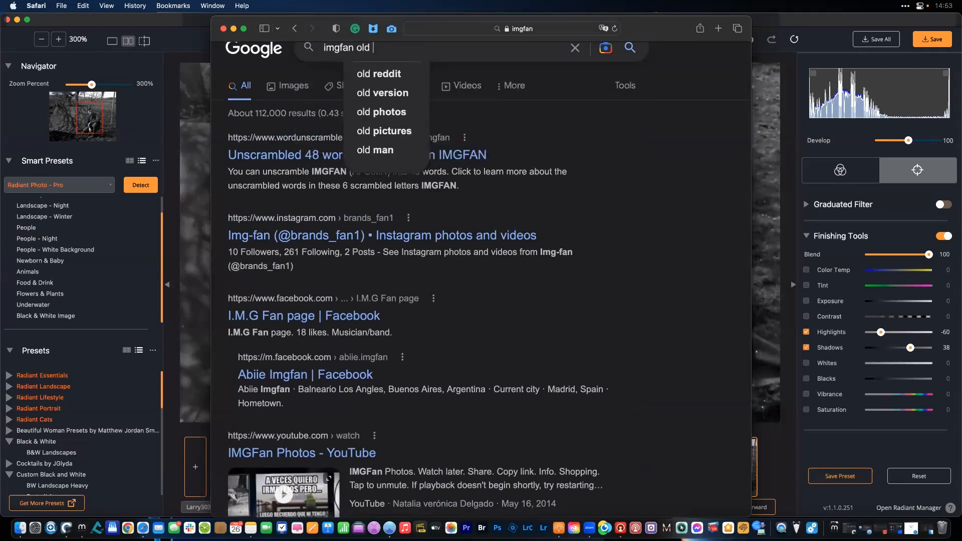
text(photo restoration)
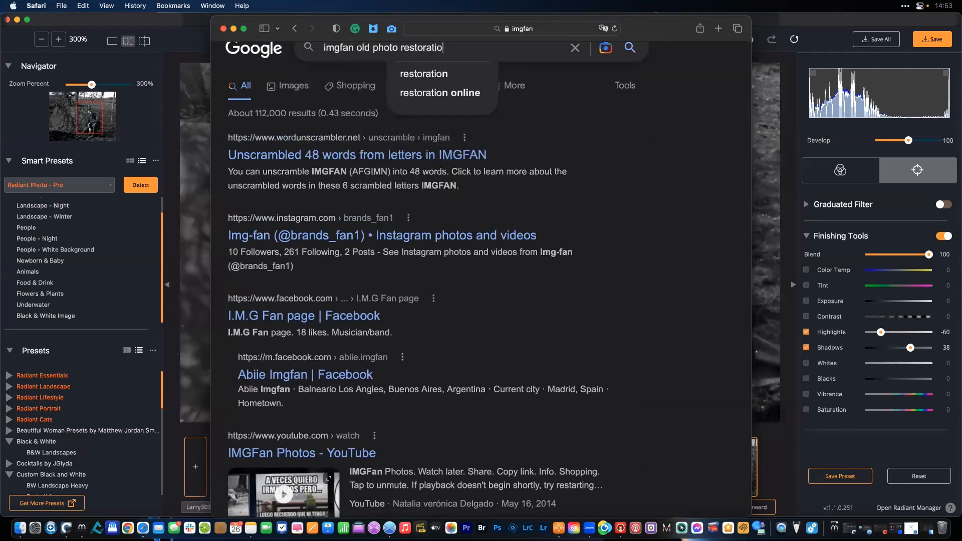
key(Return)
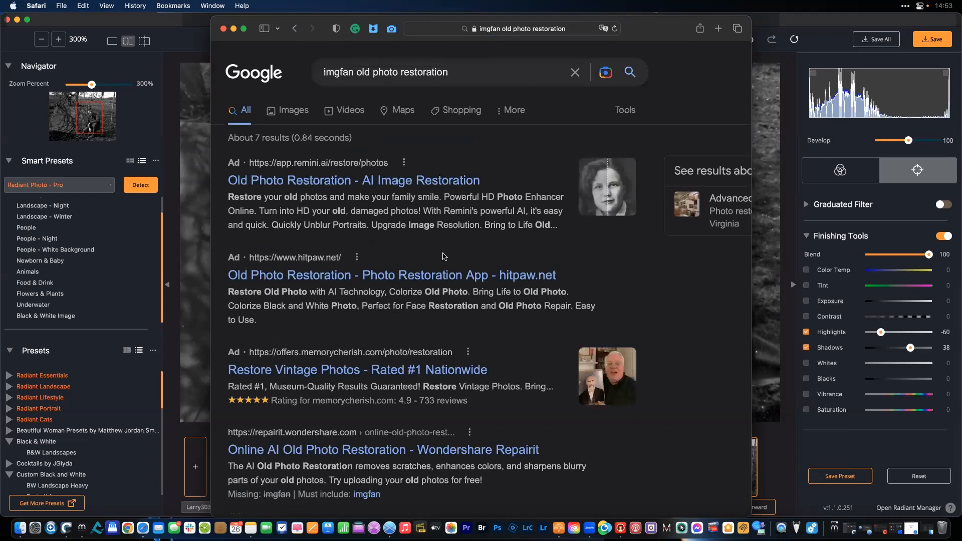
scroll(398, 205, down, 1)
scroll(398, 204, down, 15)
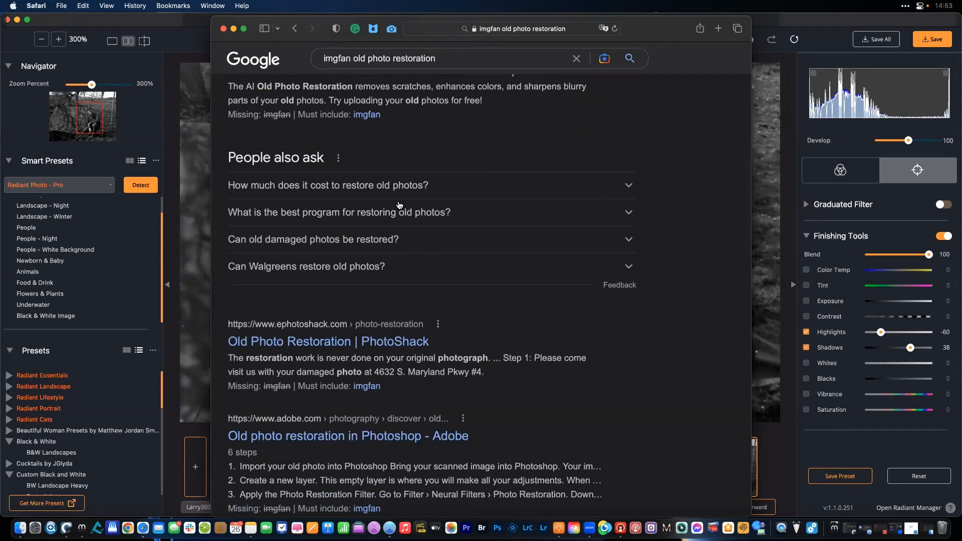
scroll(400, 204, down, 4)
scroll(399, 205, up, 20)
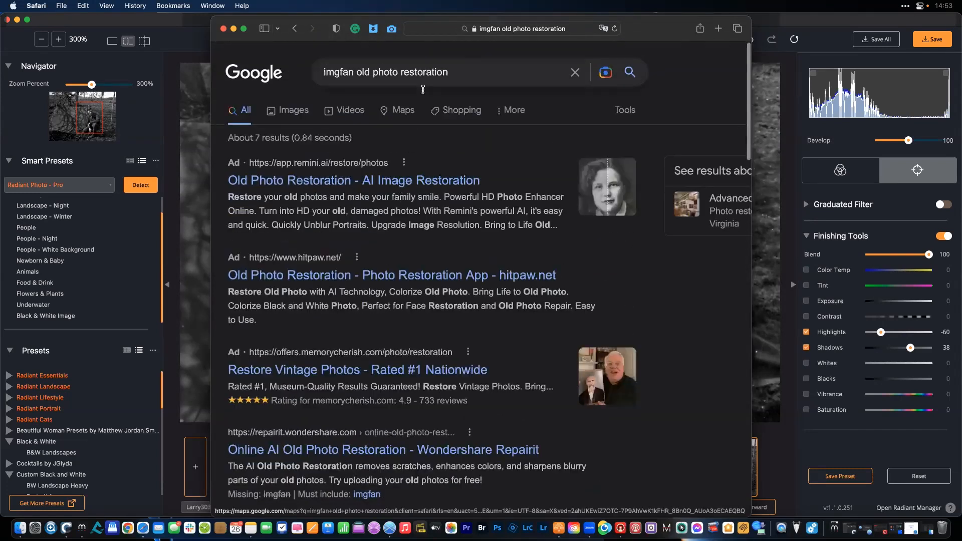
- Change the web search to "imgpfan old photo restoration open source" and run it
click(486, 73)
click(339, 73)
text(p)
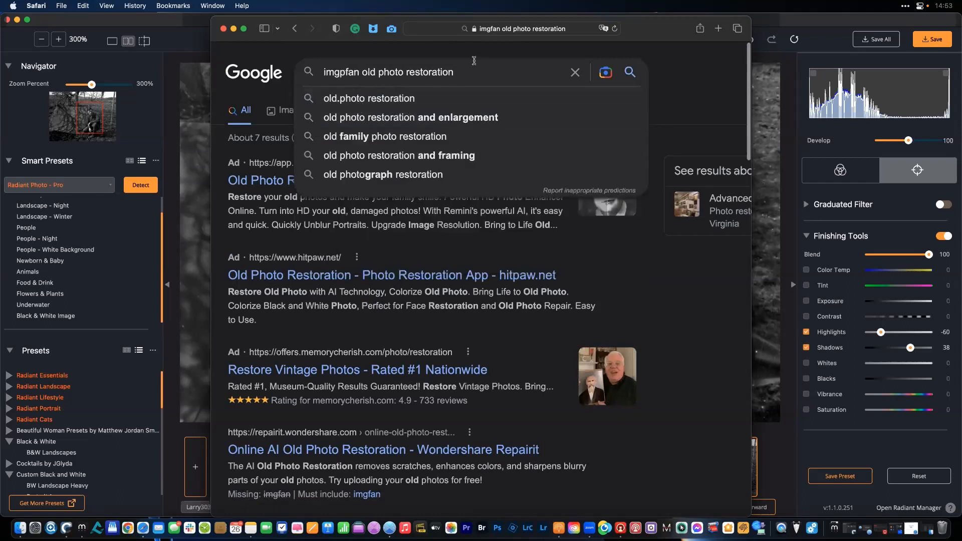
text( open )
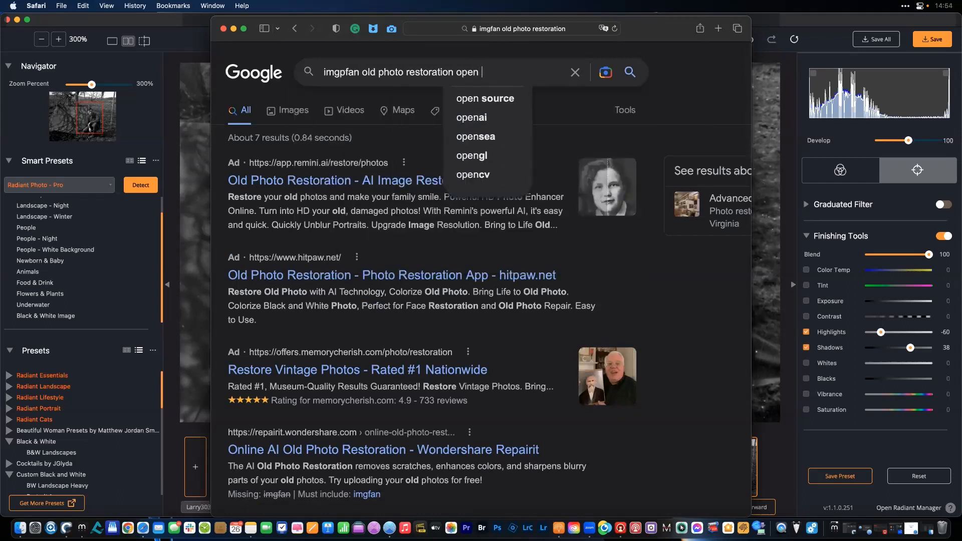
text(source)
key(Return)
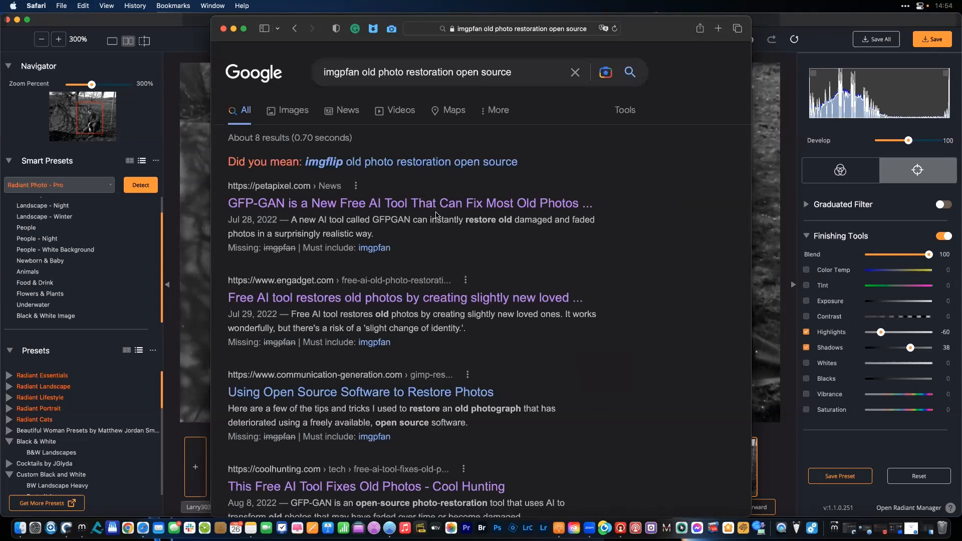
- Open the Cool Hunting article "This Free AI Tool Fixes Old Photos" and read its sample images and description
scroll(436, 216, down, 2)
click(366, 434)
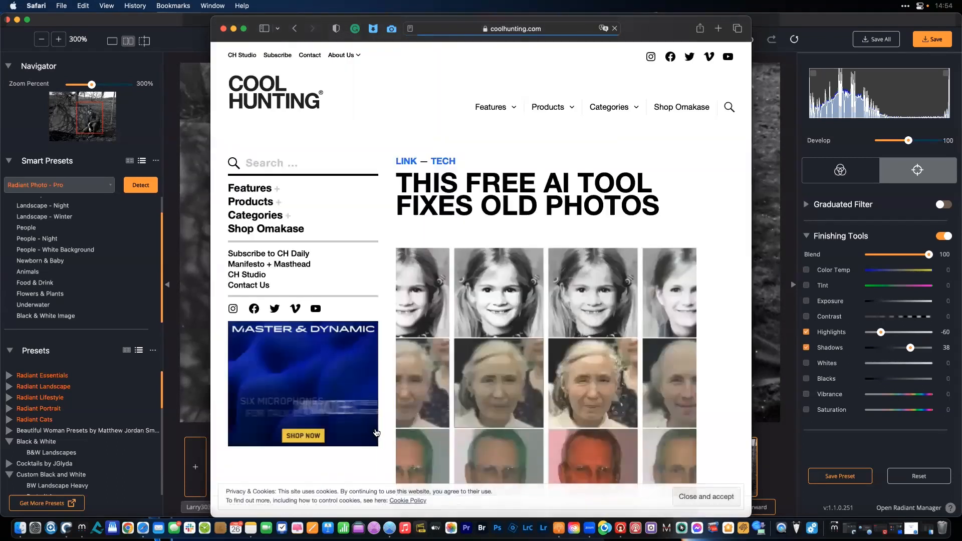
scroll(507, 384, down, 5)
scroll(507, 384, down, 6)
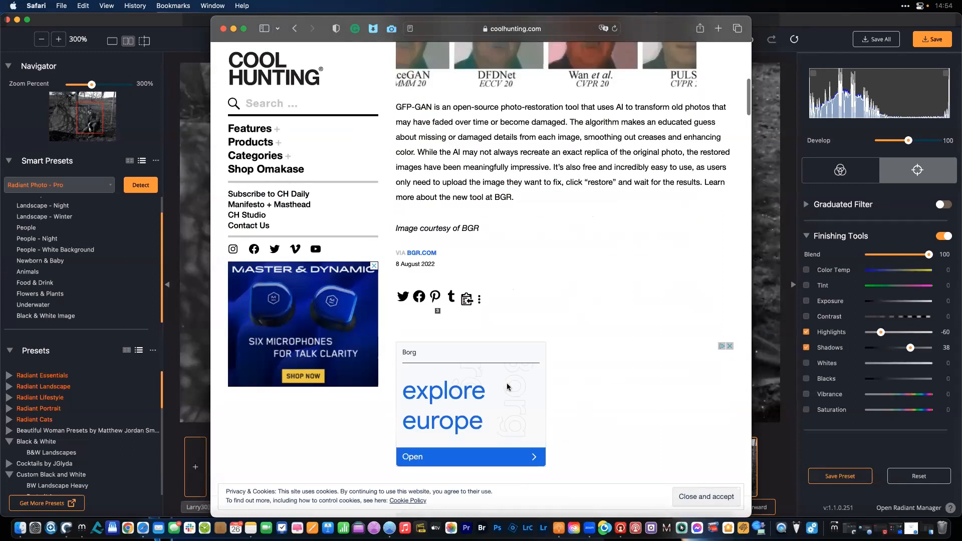
scroll(507, 384, down, 3)
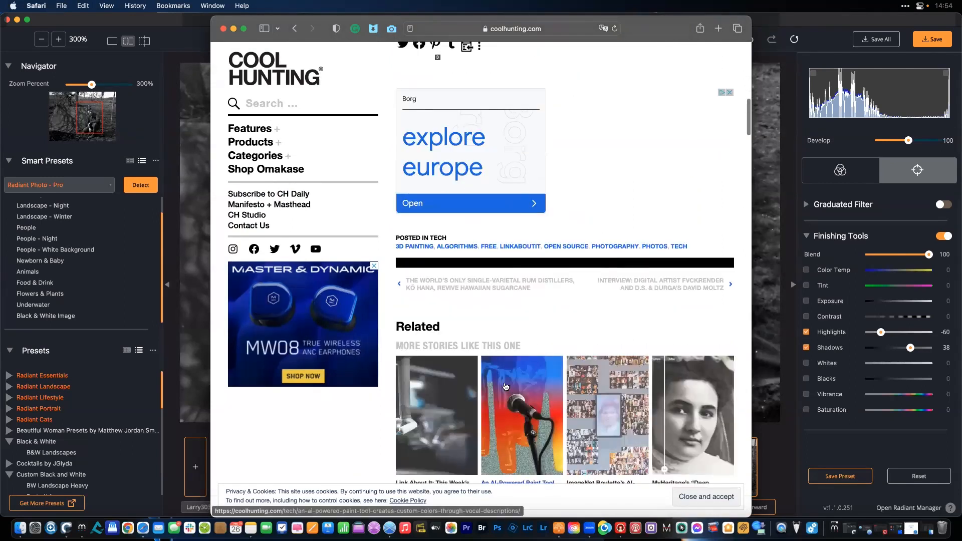
scroll(504, 384, up, 9)
scroll(503, 384, up, 4)
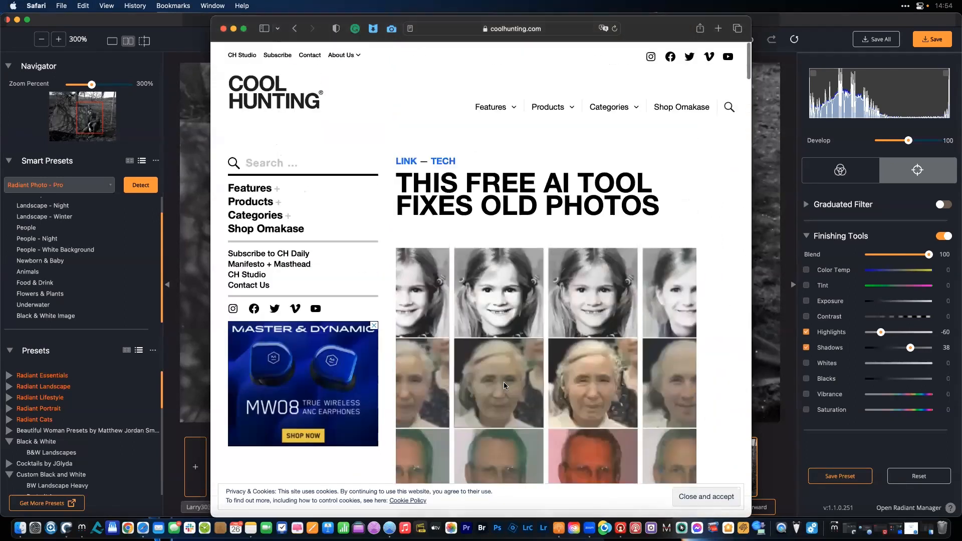
scroll(504, 383, down, 1)
click(465, 194)
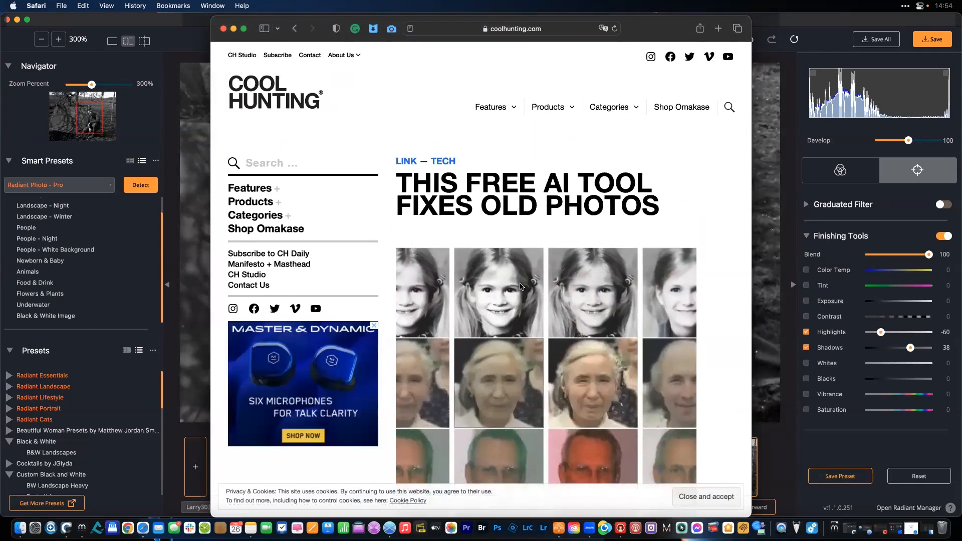
scroll(525, 321, down, 10)
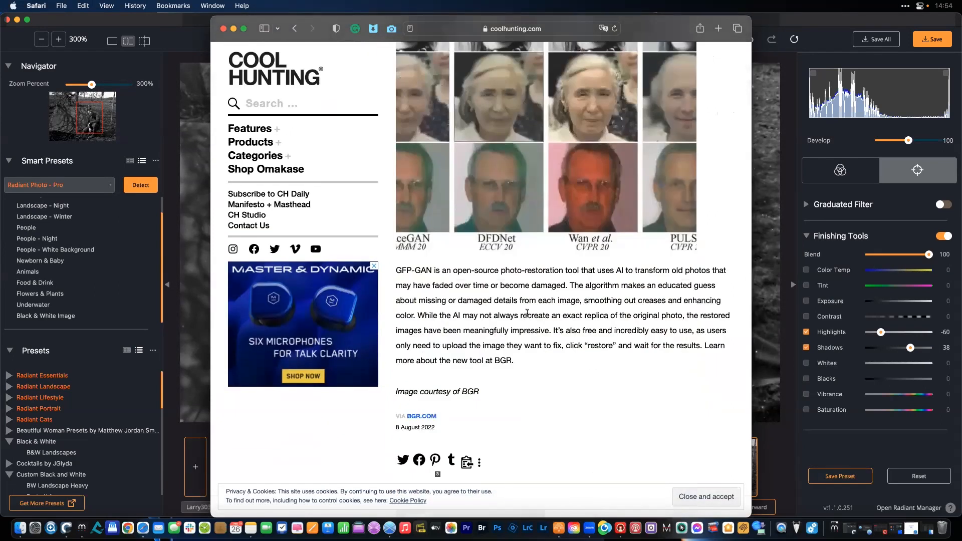
scroll(526, 315, down, 5)
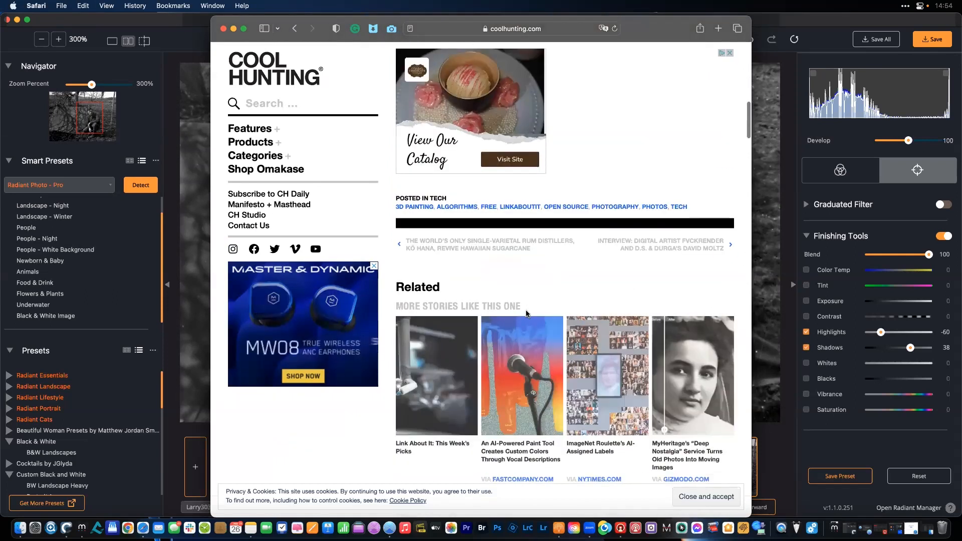
scroll(526, 315, up, 8)
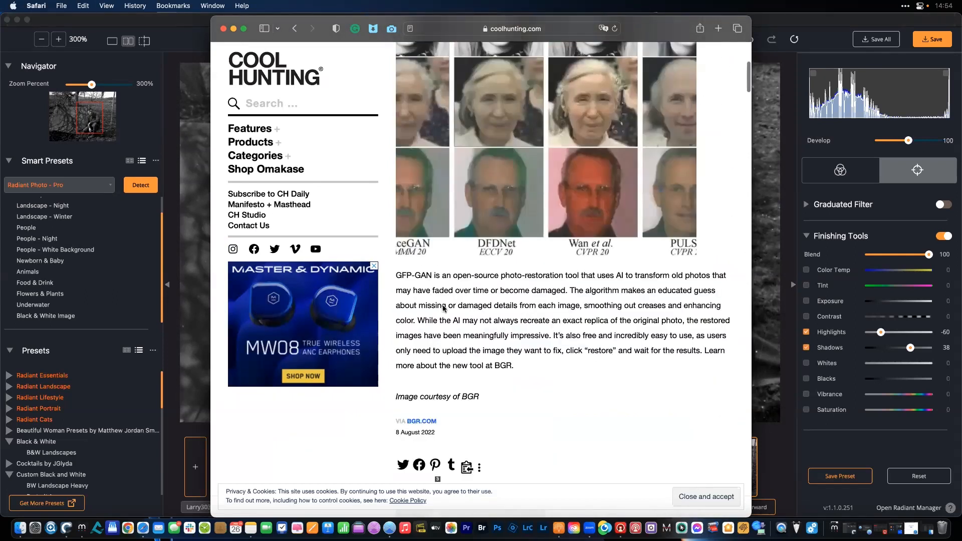
- Copy the tool name "GFP-GAN" from the article and search for it in a new browser tab
drag(431, 273, 404, 277)
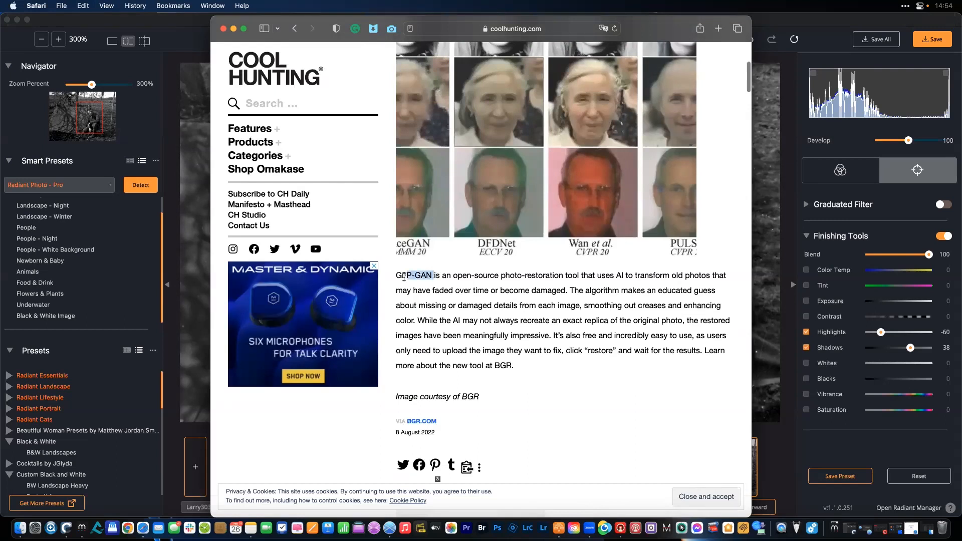
key(cmd+c)
key(cmd+t)
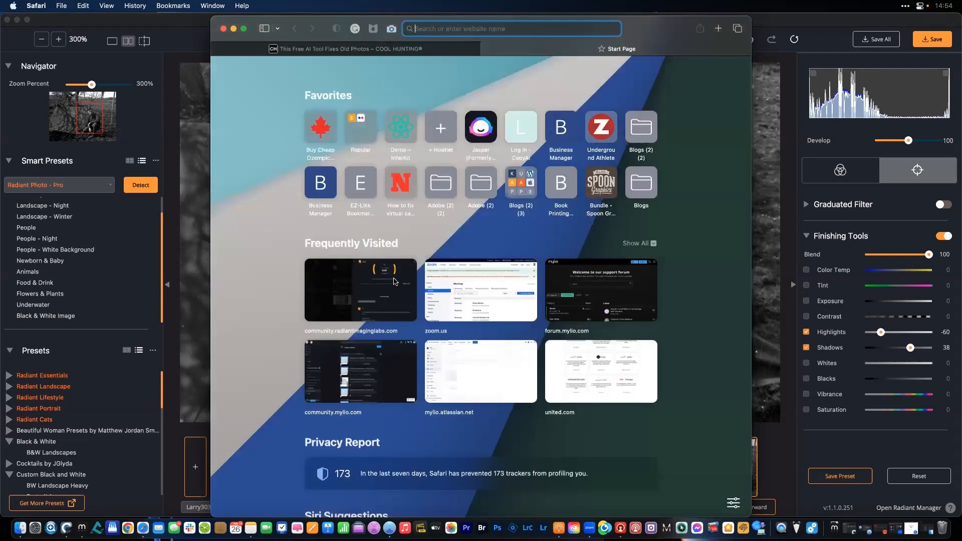
key(cmd+v)
key(Return)
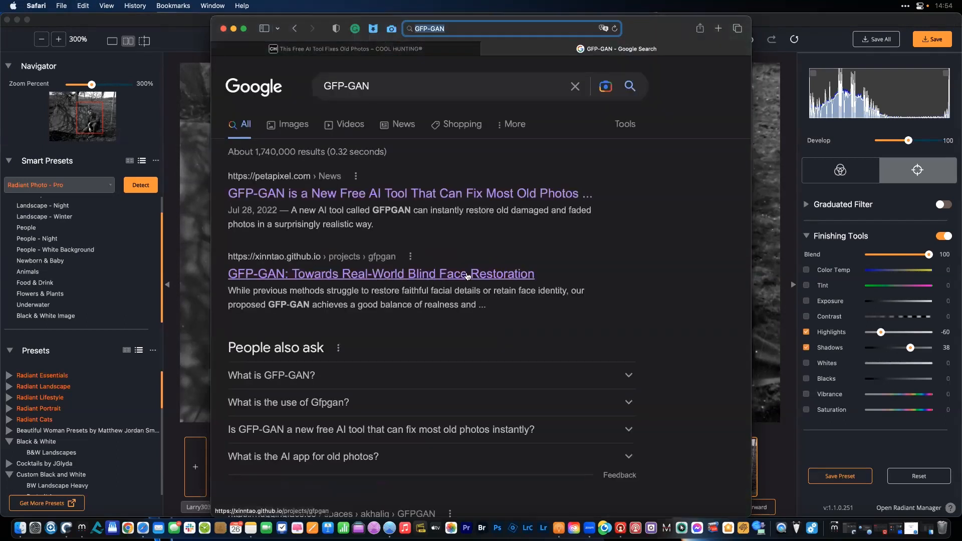
- Open the TencentARC GFPGAN GitHub result and the GFPGAN Hugging Face Space result in background tabs
scroll(467, 276, down, 2)
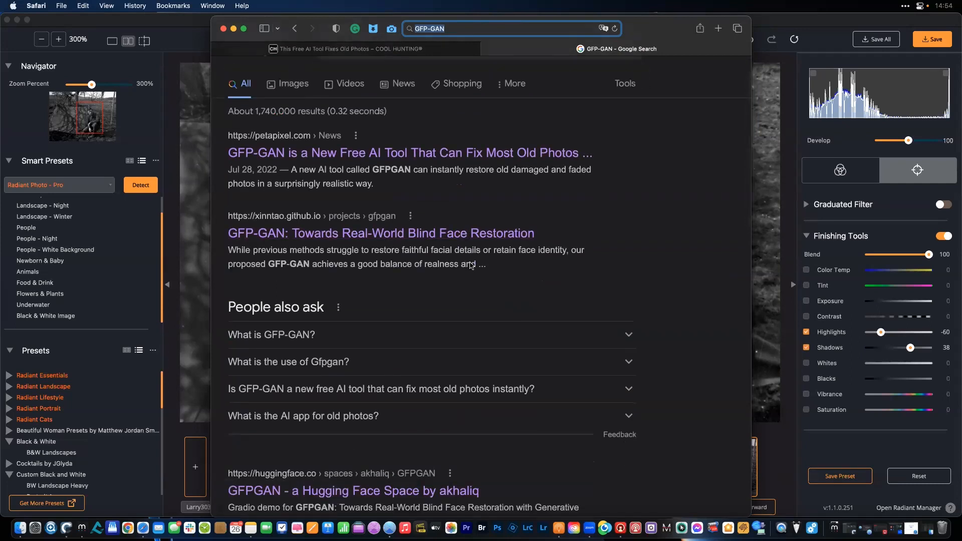
scroll(462, 236, down, 5)
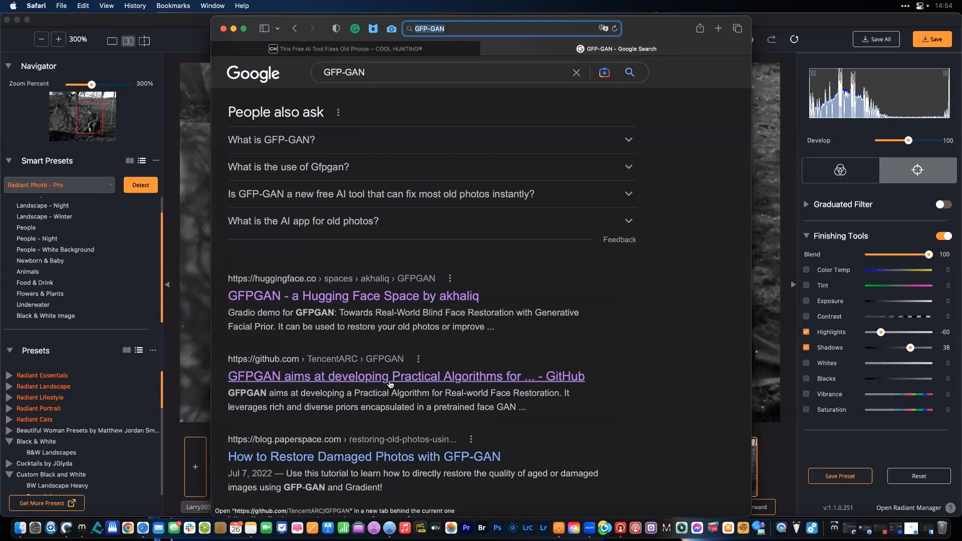
super+click(361, 377)
super+click(351, 297)
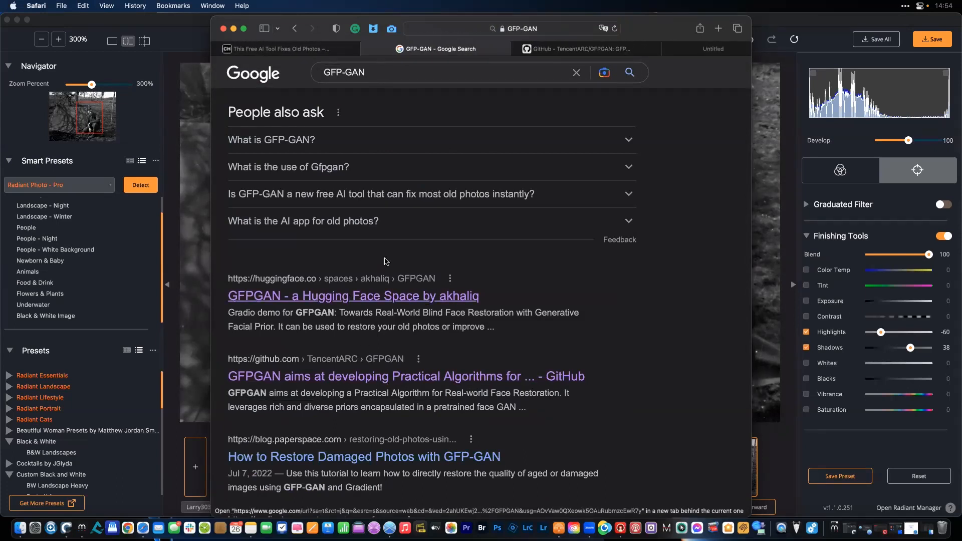
- View the GFPGAN GitHub repository and open the Huggingface Gradio online demo linked in its README
click(542, 50)
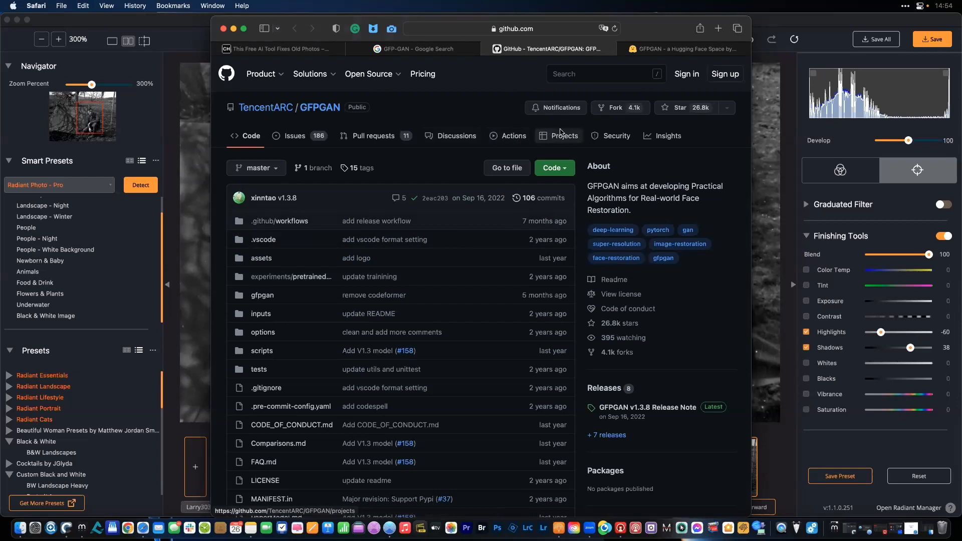
click(557, 135)
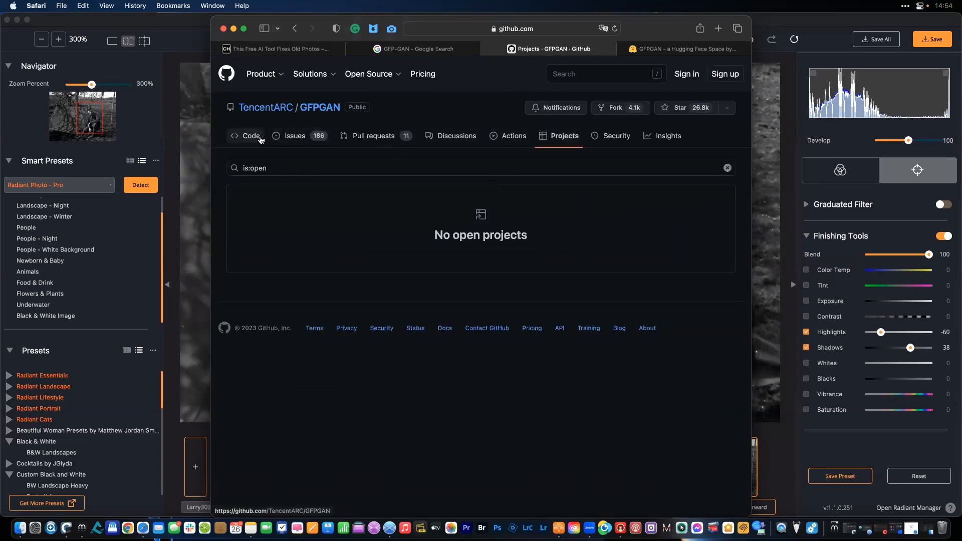
click(262, 139)
scroll(666, 278, down, 1)
scroll(666, 277, down, 15)
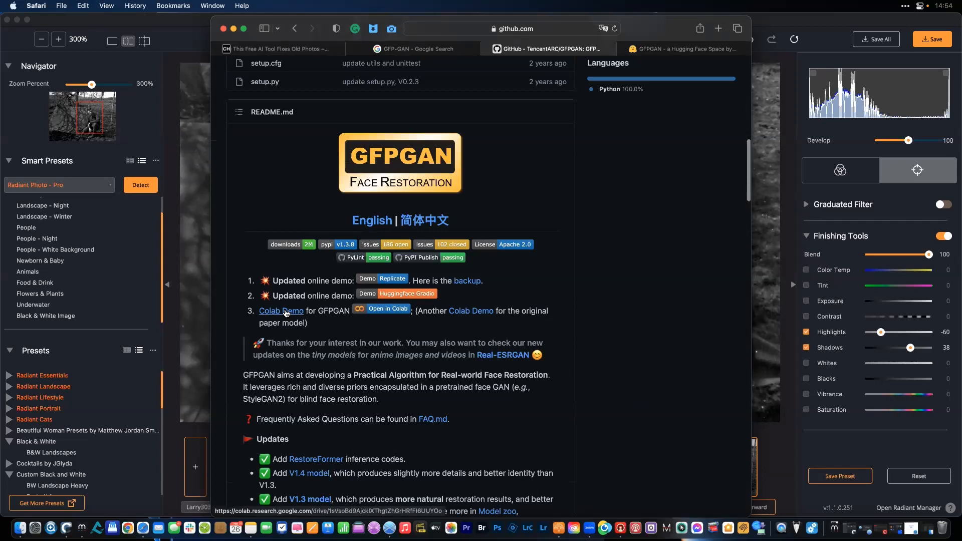
click(407, 296)
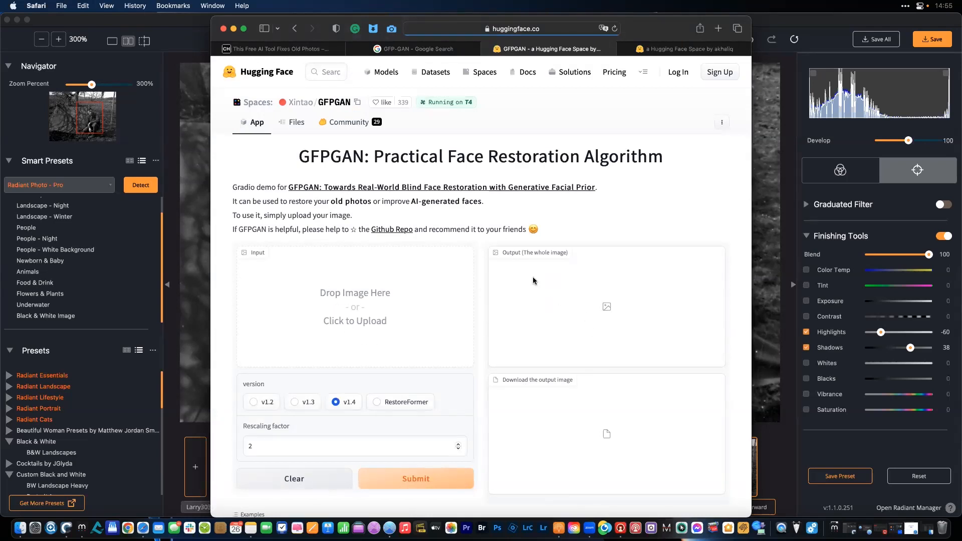
- Switch to Mylio, reveal the selected tent photo's file in Finder, and return to Safari
key(super+Tab)
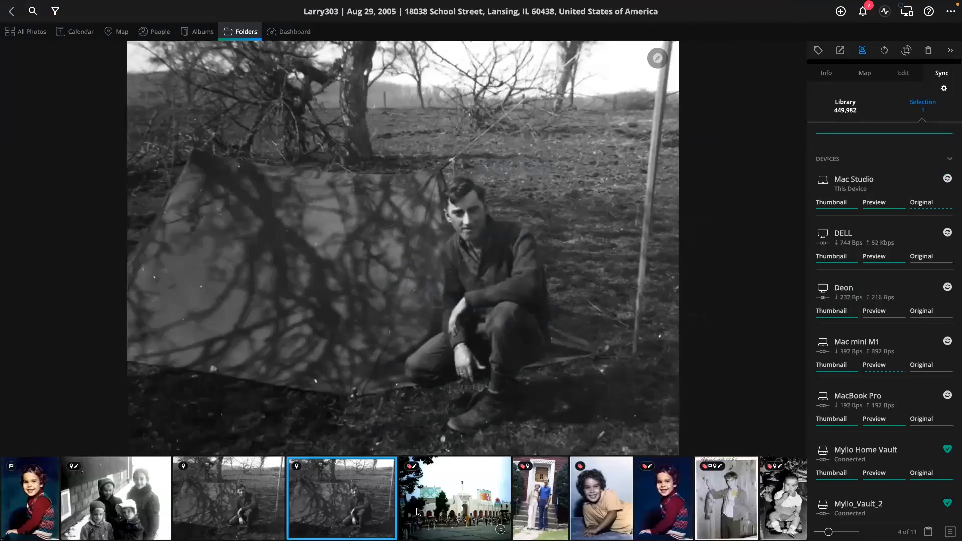
right_click(359, 489)
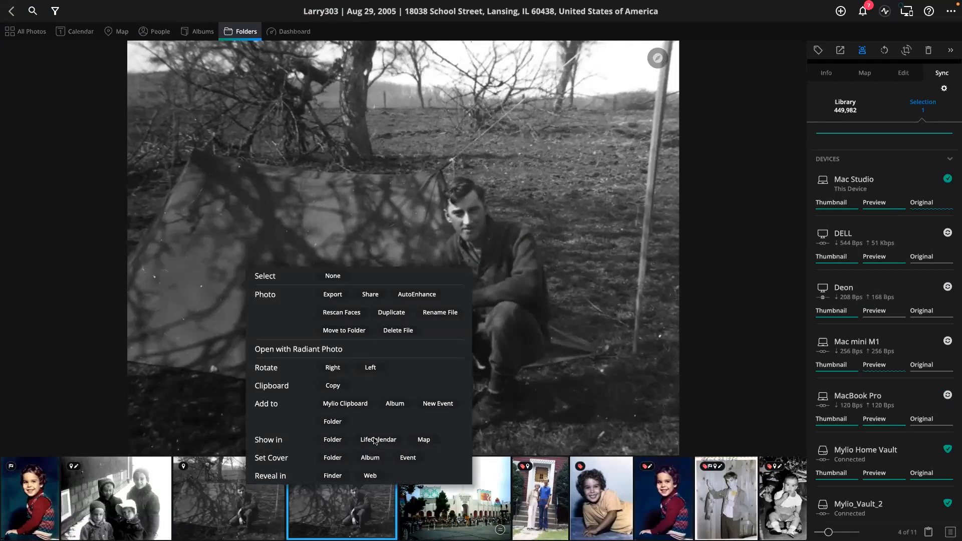
click(333, 476)
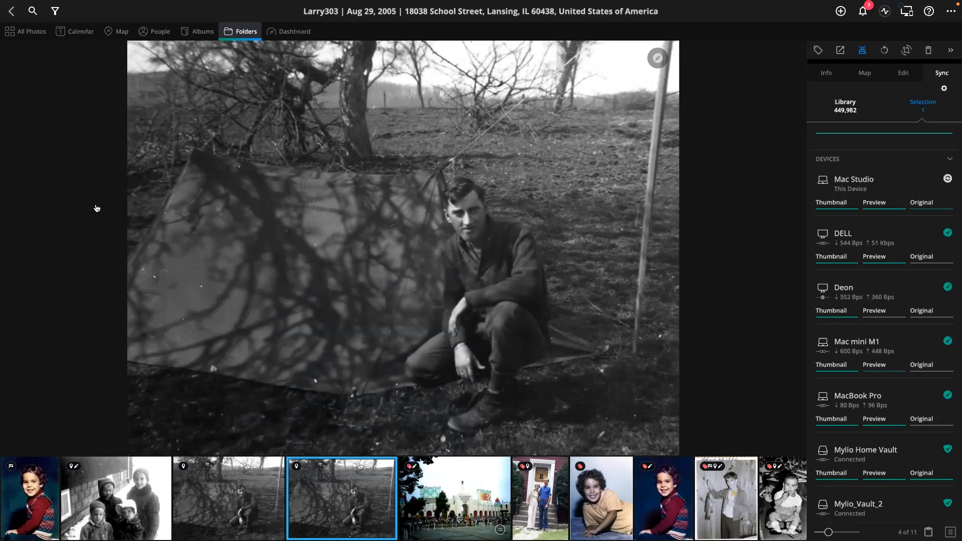
key(super+Tab)
key(super+Tab)
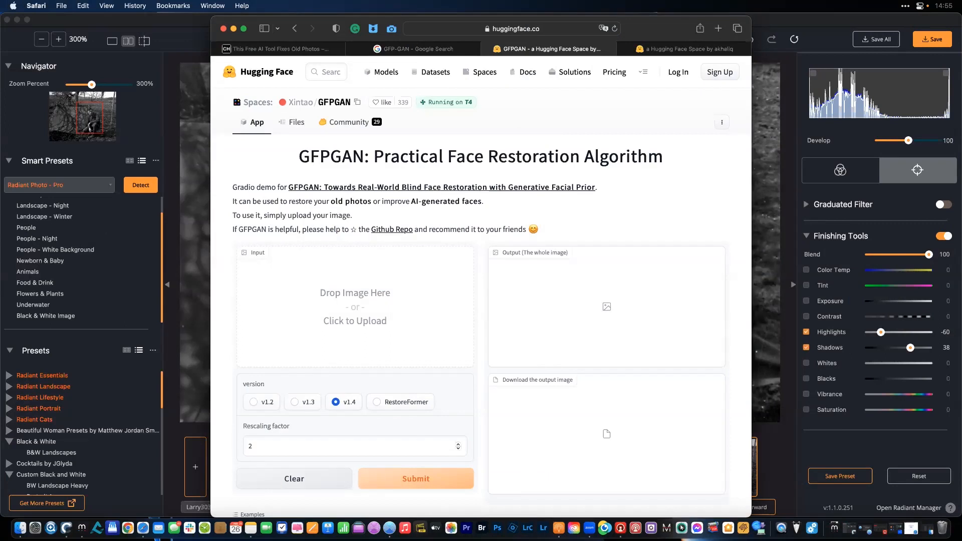
- Load the tent photo as the GFPGAN demo's input, set the rescaling factor to 4, and submit it for restoration
drag(230, 158, 405, 303)
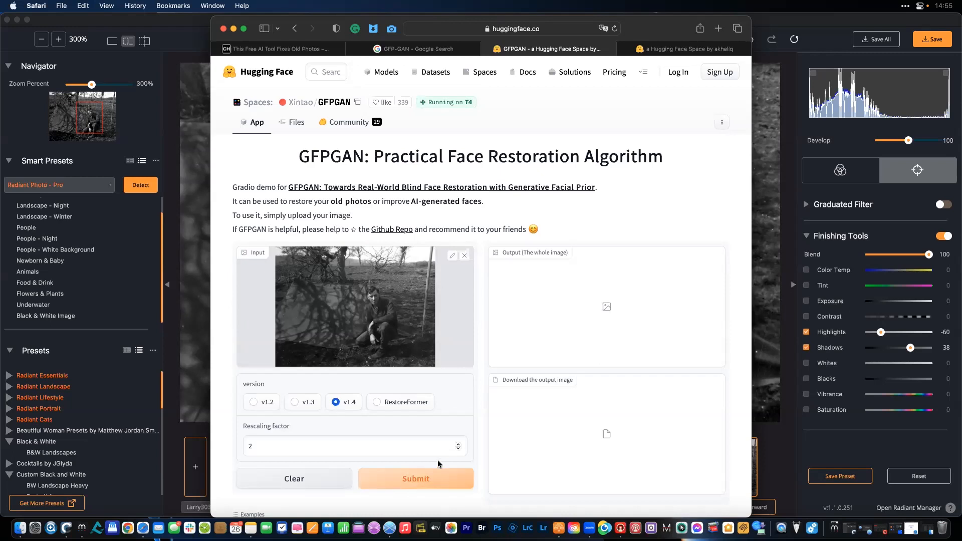
click(457, 444)
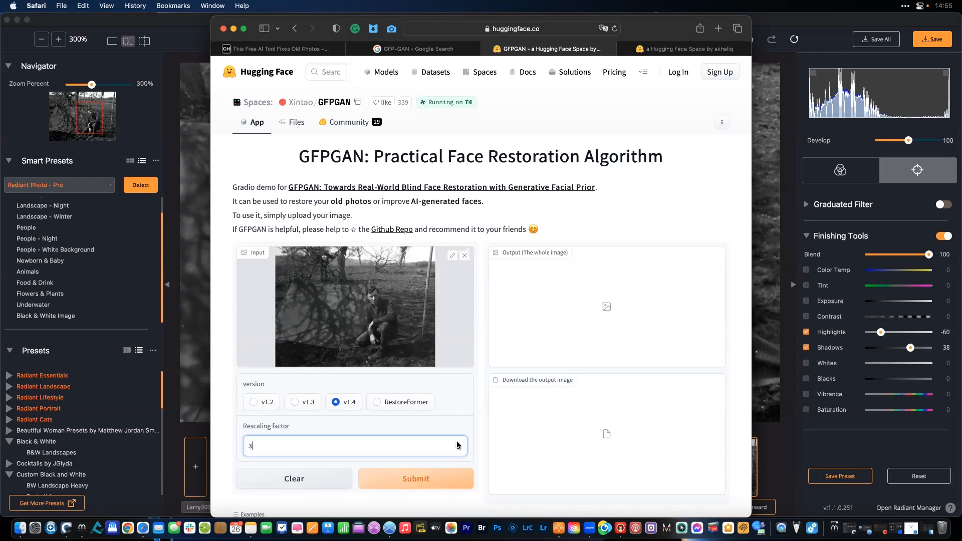
click(419, 483)
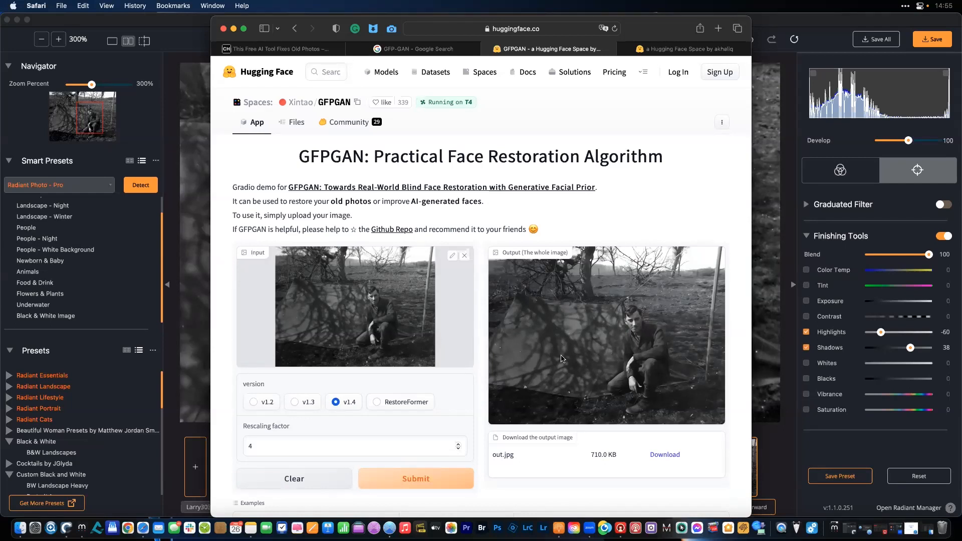
- Download the restored image out.jpg and show the downloaded file in Finder
click(665, 456)
click(569, 298)
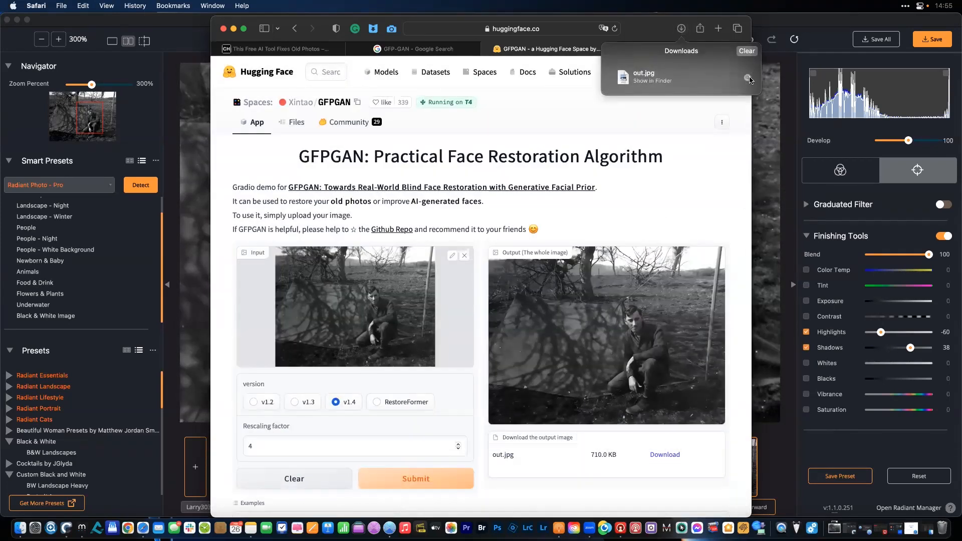
click(747, 78)
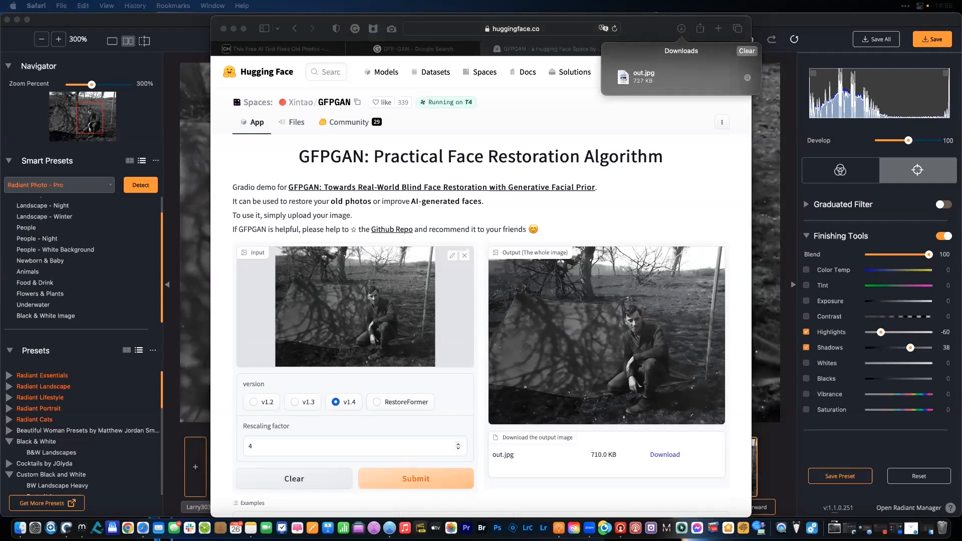
- Add the downloaded out.jpg to the open photos in Radiant Photo and view the man in it
drag(637, 76, 775, 225)
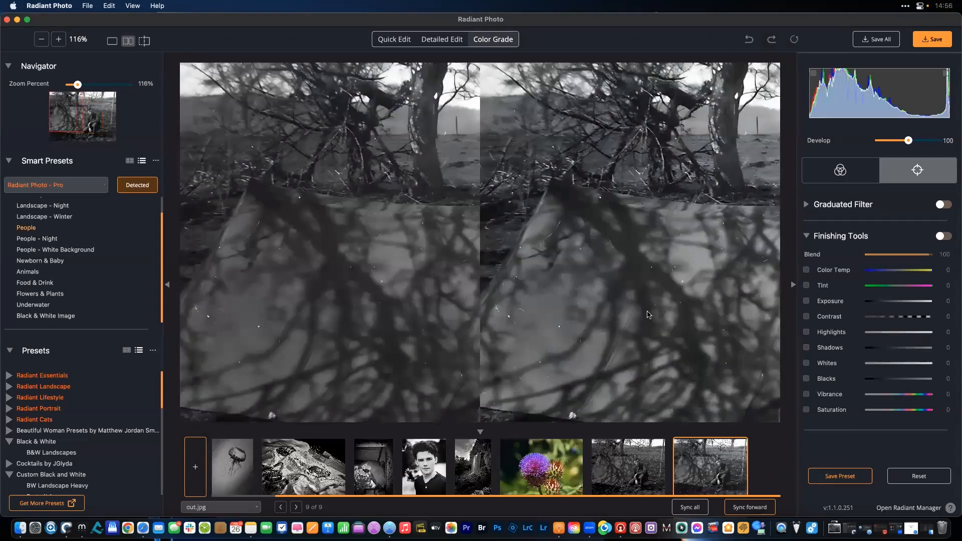
drag(648, 315, 501, 291)
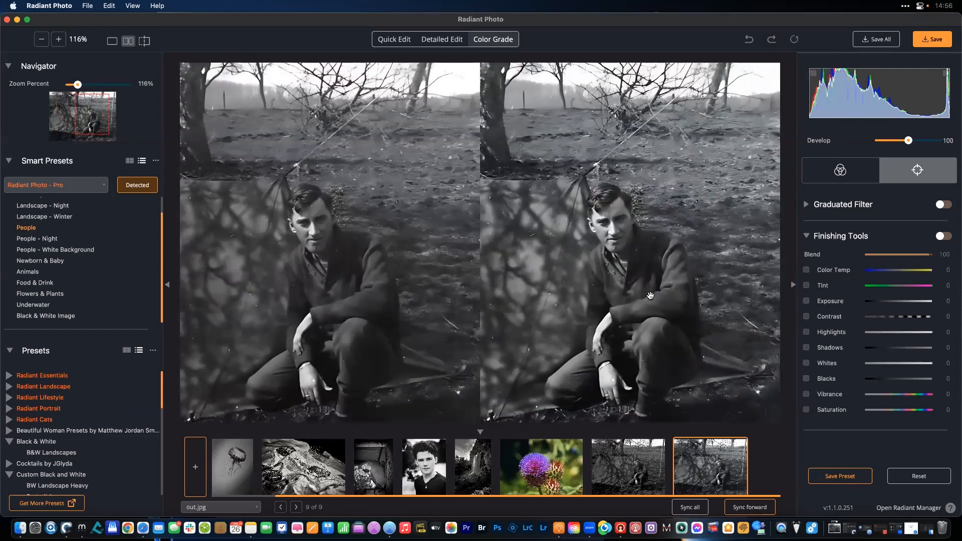
- Compare the man's face in the unrestored tent photo and out.jpg, zoomed in with before and after side by side
click(646, 467)
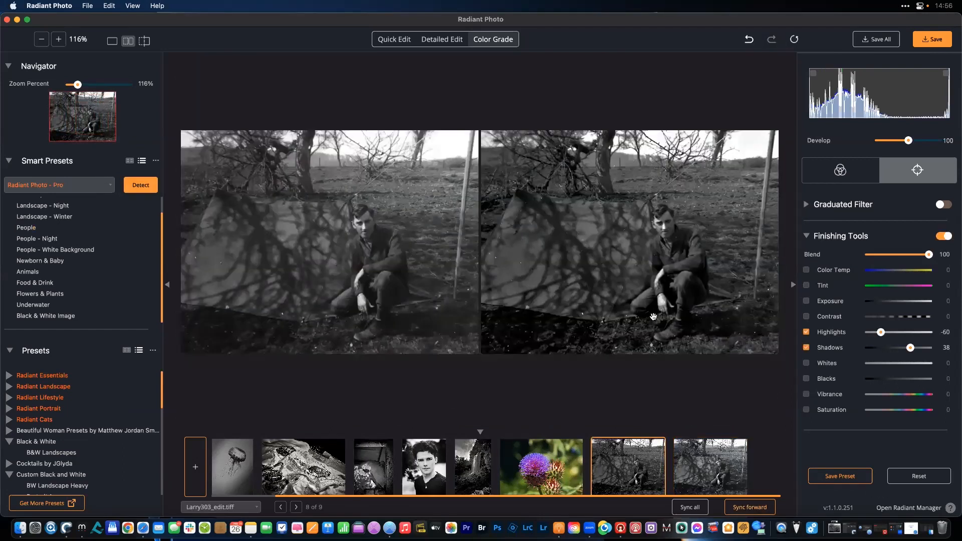
click(653, 317)
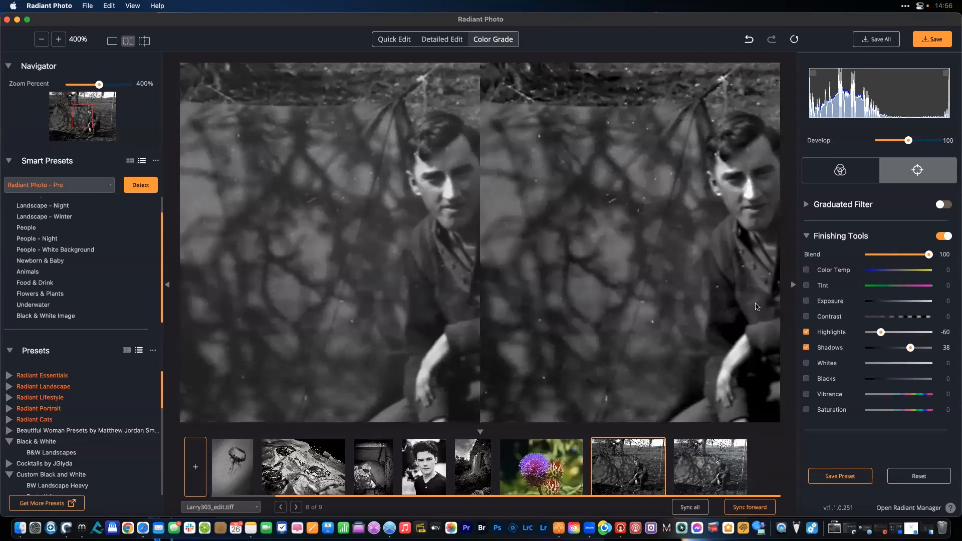
drag(733, 302, 623, 306)
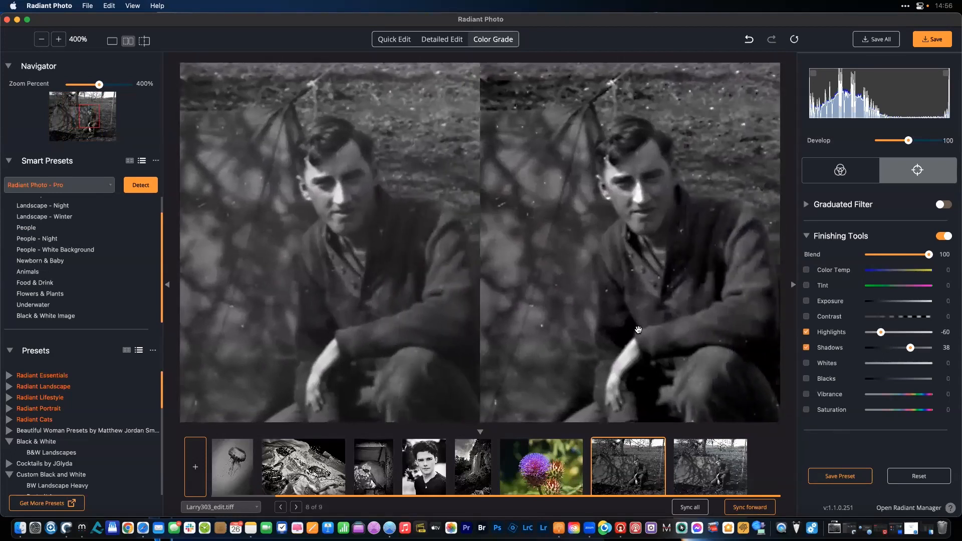
click(705, 460)
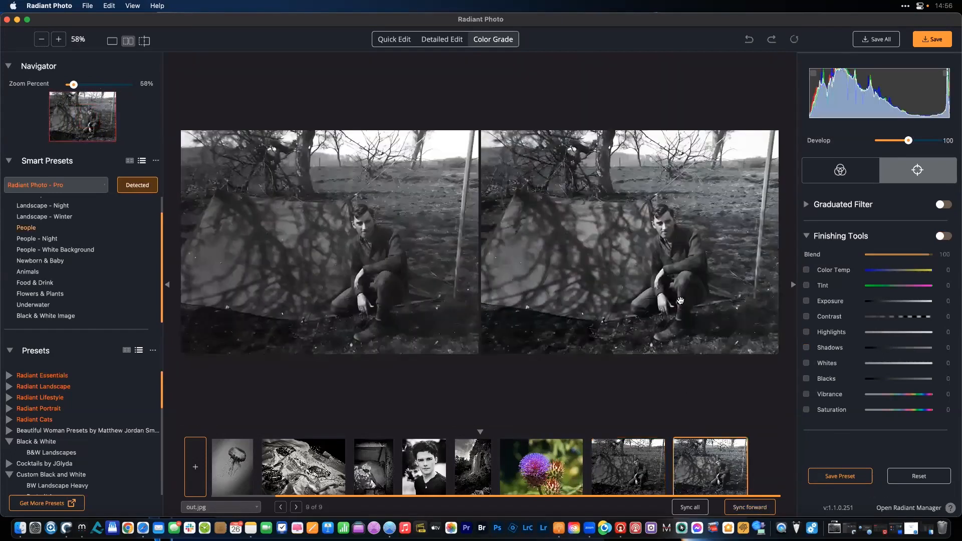
click(680, 301)
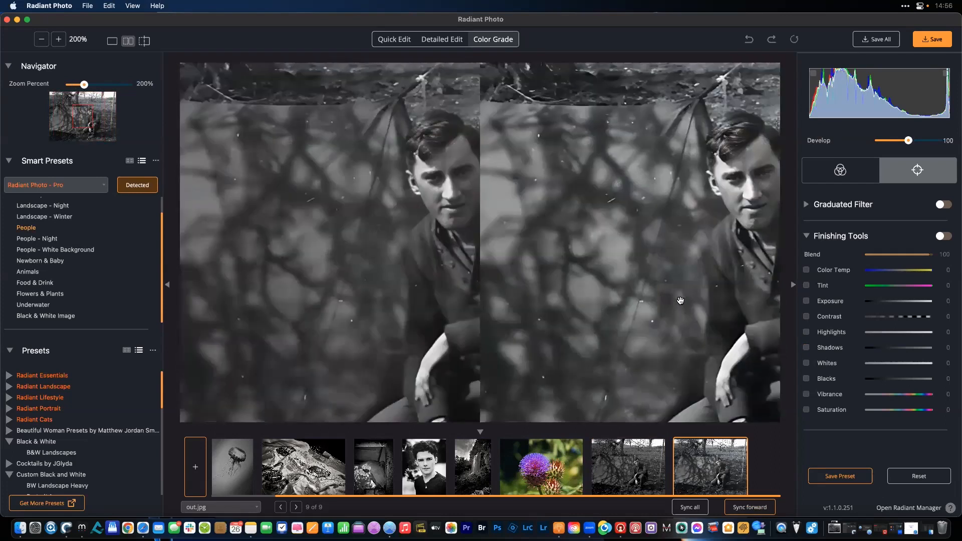
drag(669, 257, 598, 266)
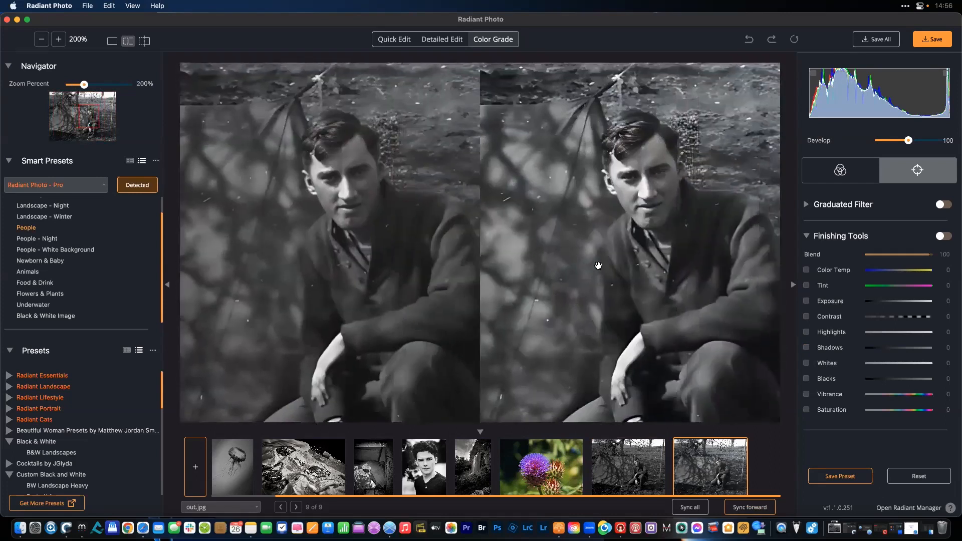
- Compare the unrestored tent photo and out.jpg in the single-image view, examining the man's face up close
click(627, 469)
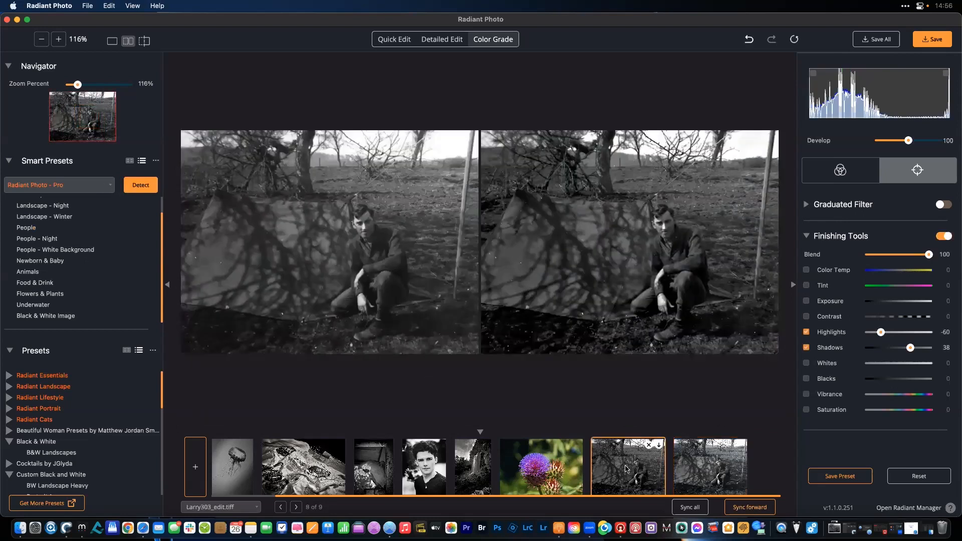
click(111, 42)
key(super+equal)
key(super+equal)
key(super+equal)
key(super+equal)
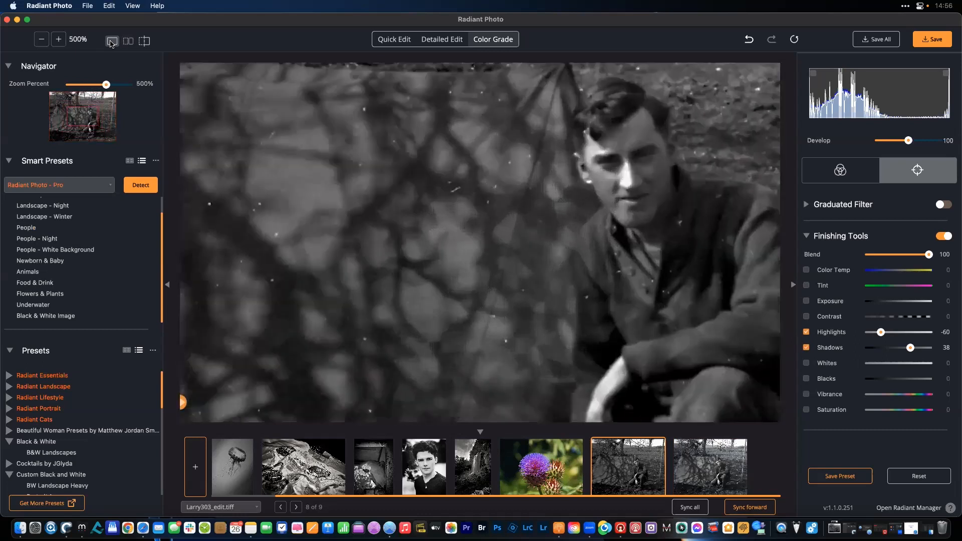
click(685, 447)
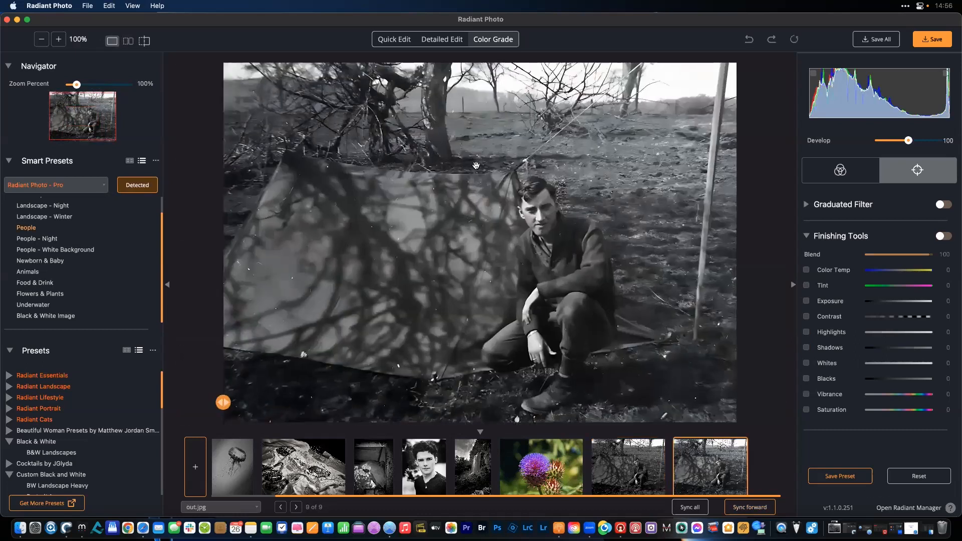
key(super+equal)
key(super+equal)
key(super+equal)
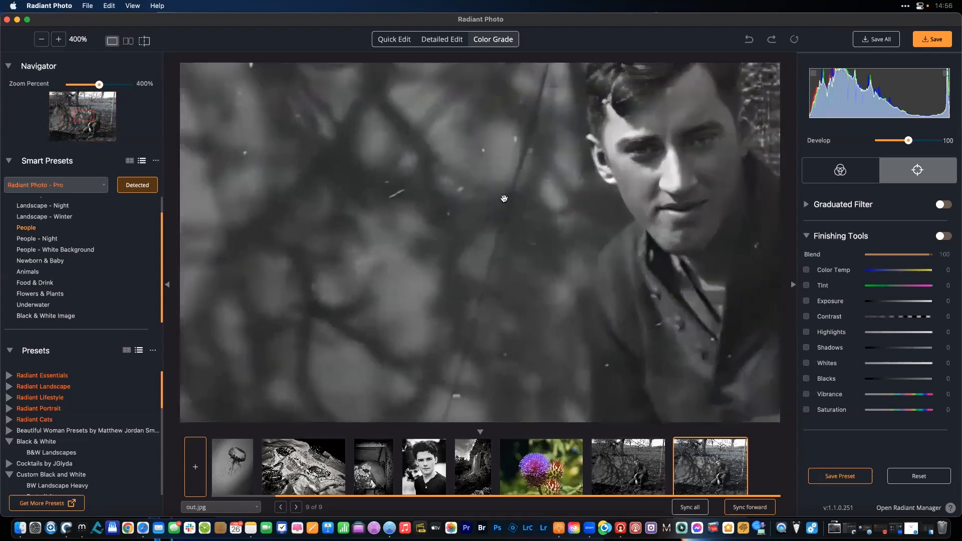
drag(504, 199, 381, 185)
click(645, 476)
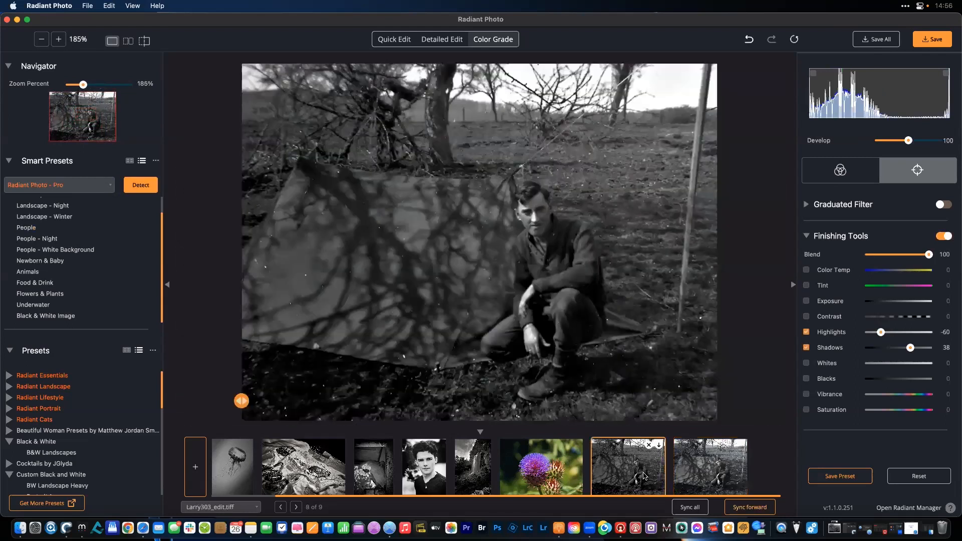
click(691, 481)
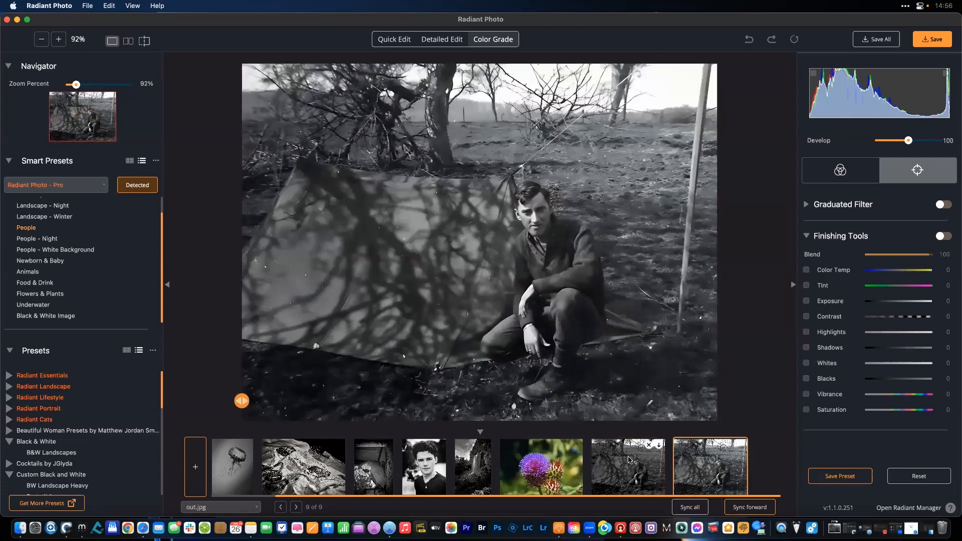
- Sync the unrestored tent photo's edits forward to out.jpg and inspect the face in the side-by-side view at 200%
click(629, 461)
click(750, 507)
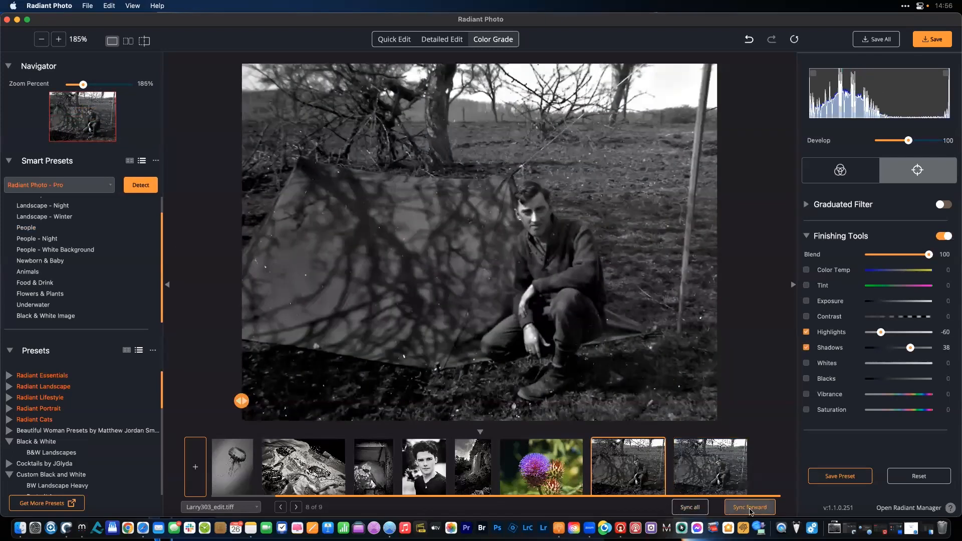
click(706, 470)
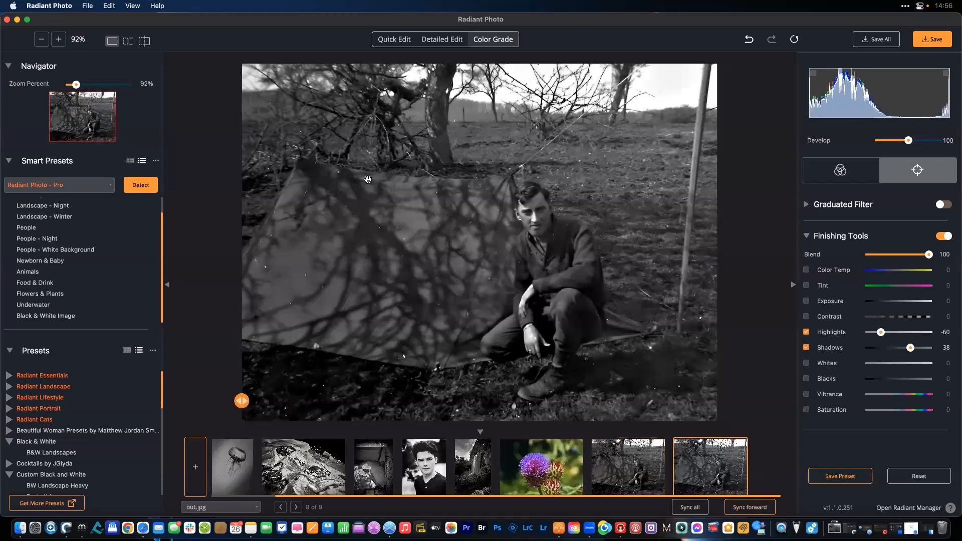
click(128, 40)
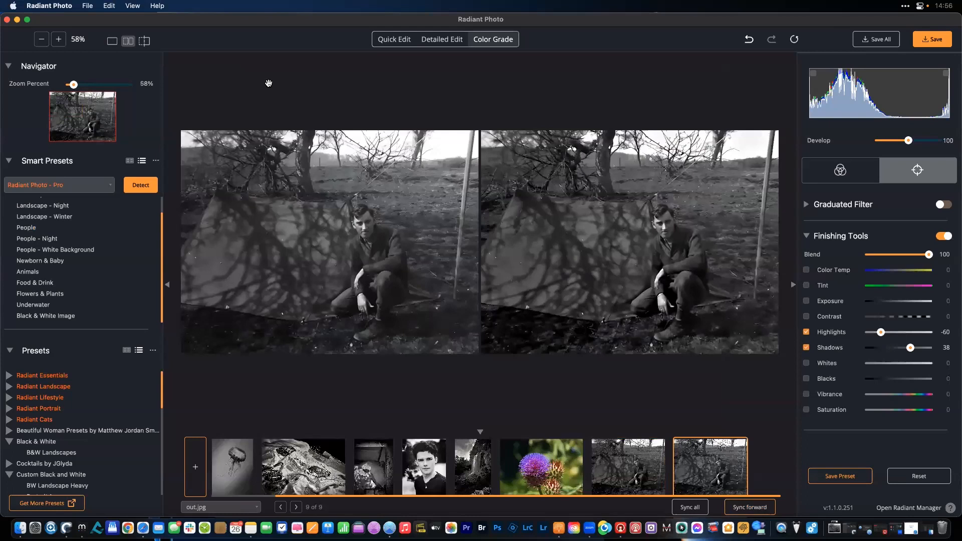
scroll(269, 83, up, 2)
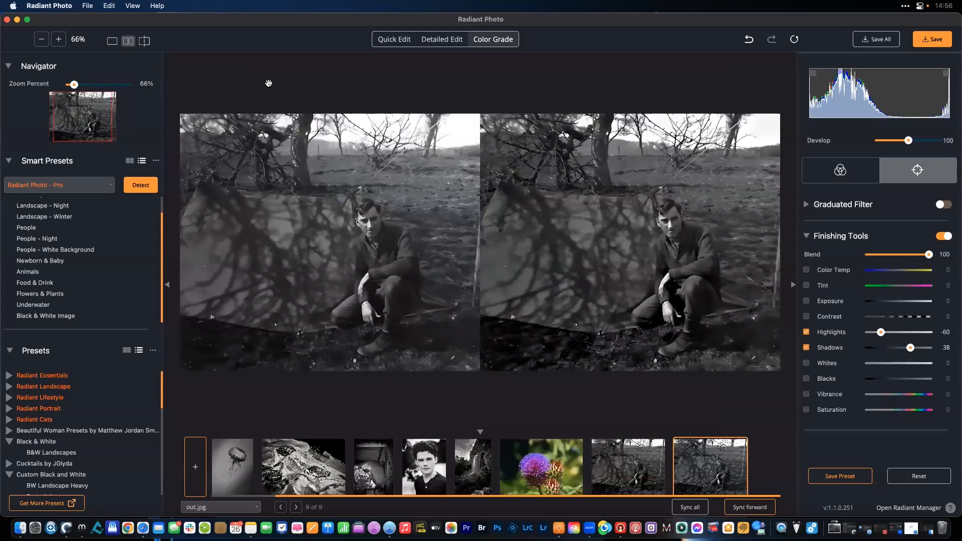
scroll(494, 140, up, 10)
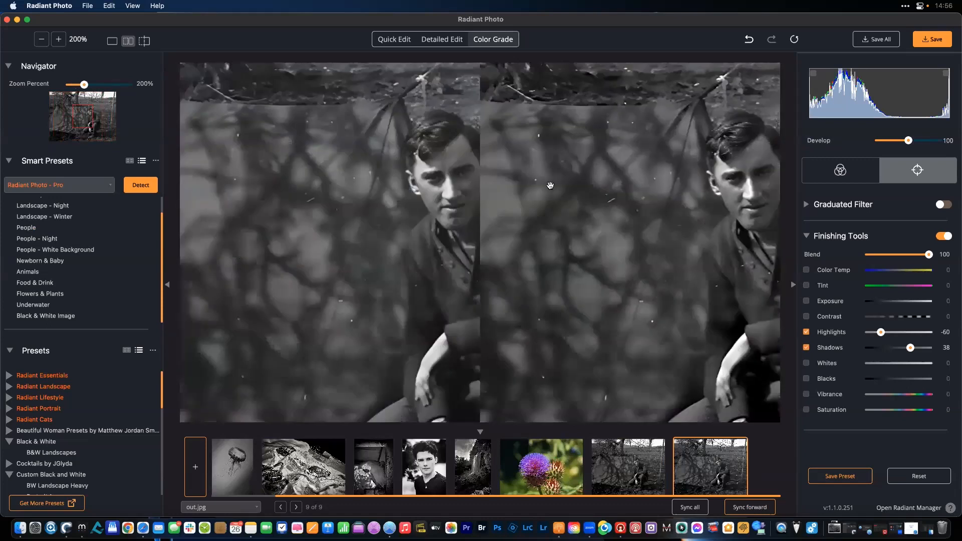
drag(532, 191, 441, 196)
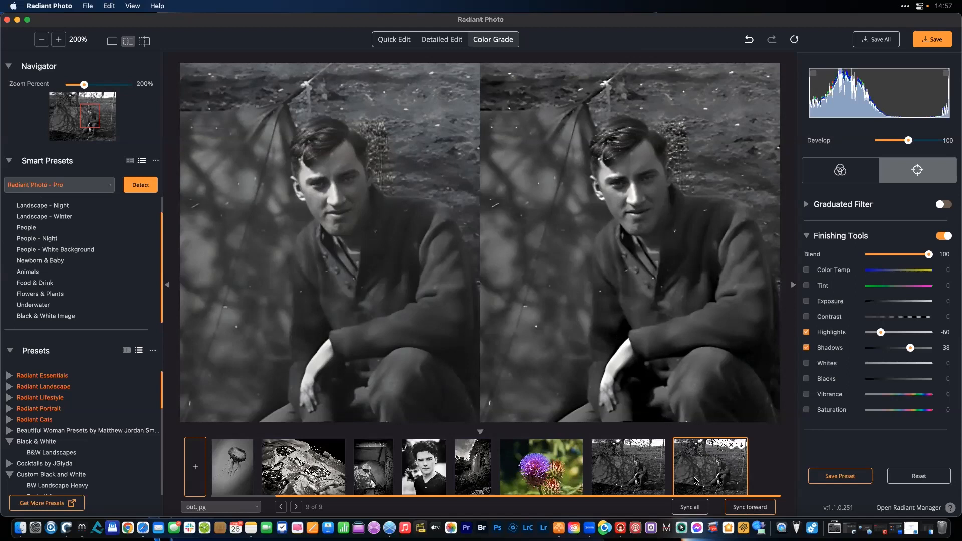
- Save both edited tent photos as JPEGs at quality 91 in their original folders with the _Radiant suffix, closing each photo
click(645, 476)
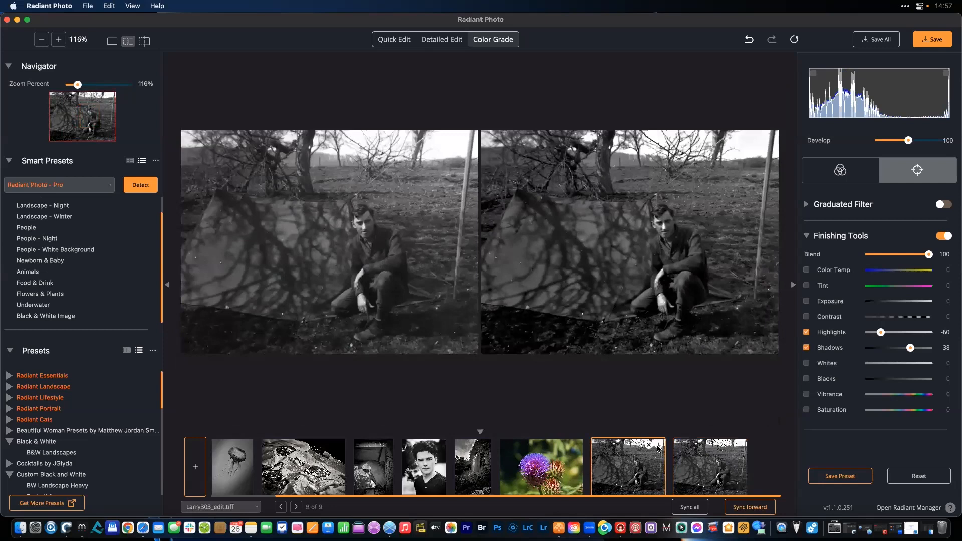
click(659, 445)
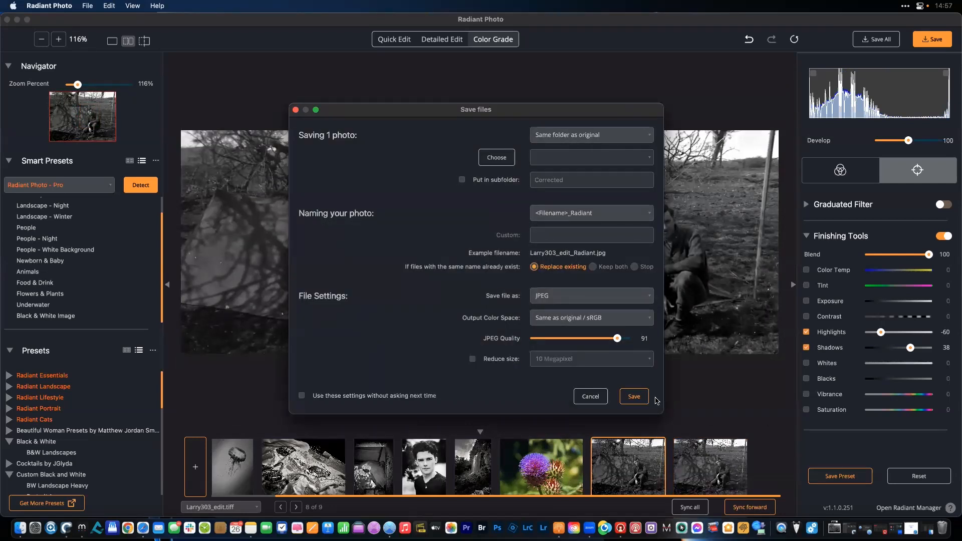
click(633, 396)
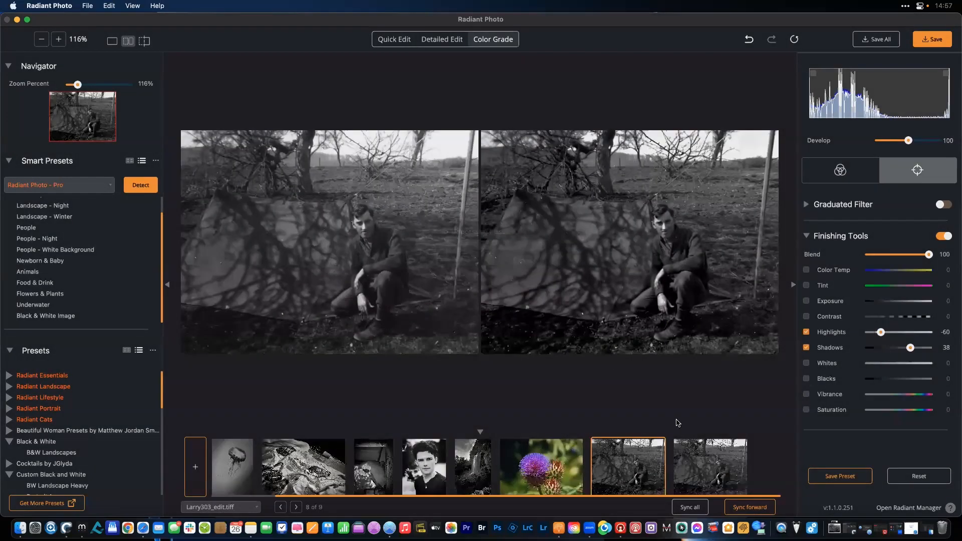
click(566, 288)
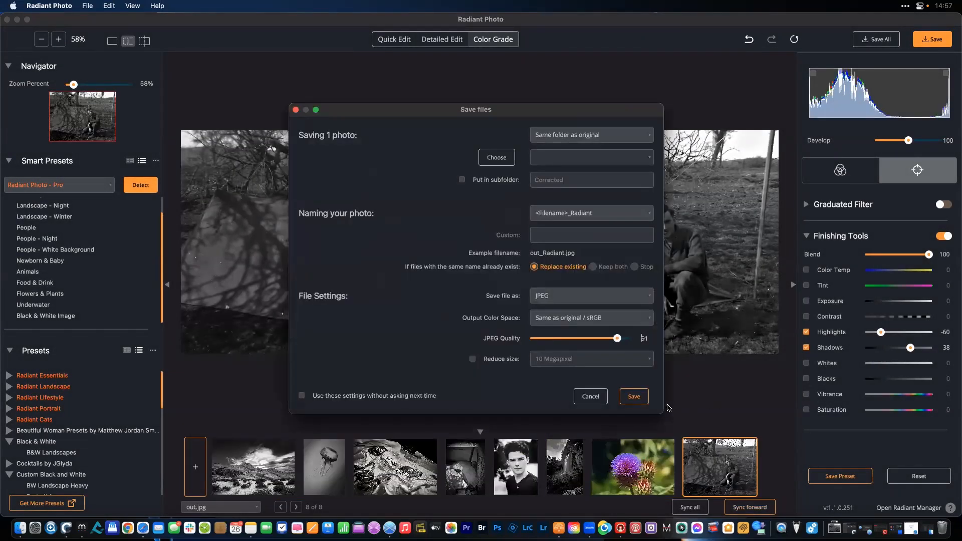
click(632, 396)
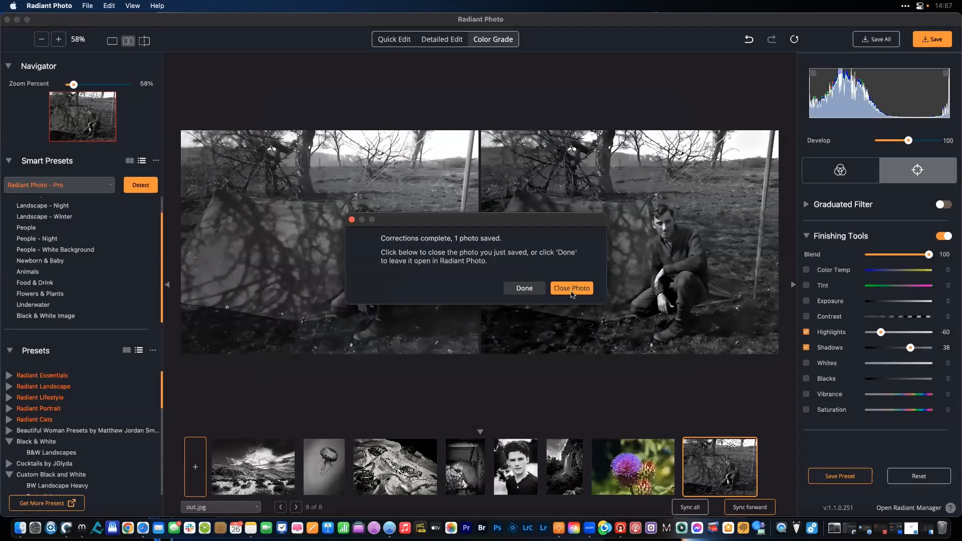
click(572, 290)
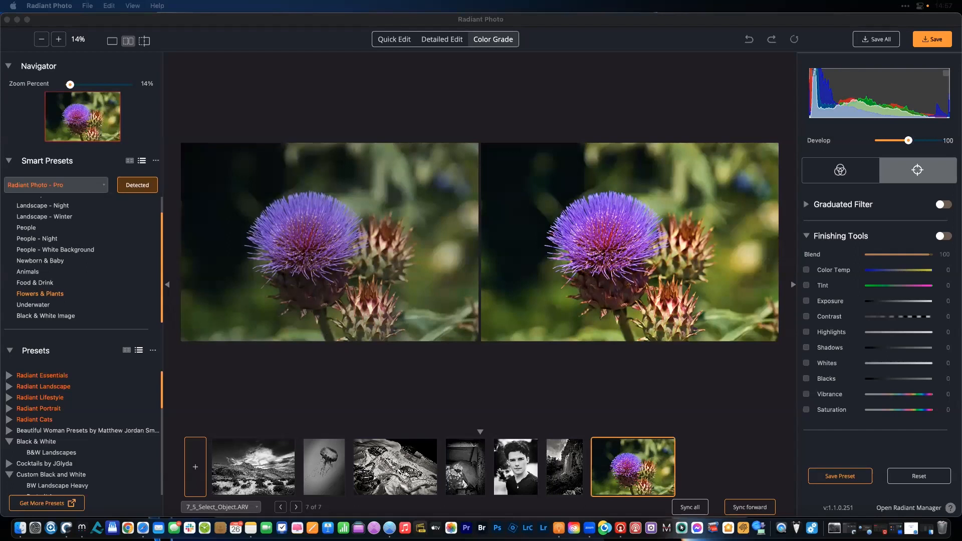
- Preview out.jpg from Finder in full screen
key(space)
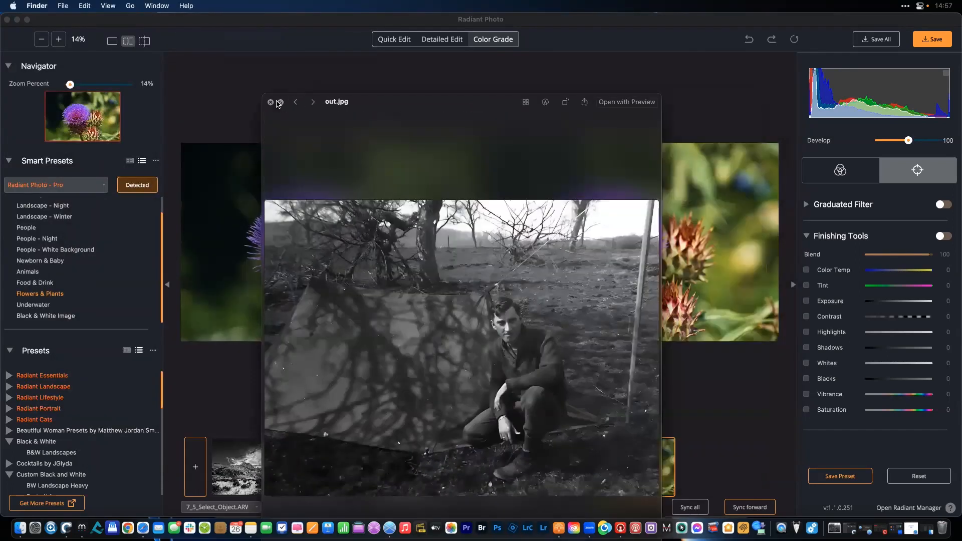
click(281, 103)
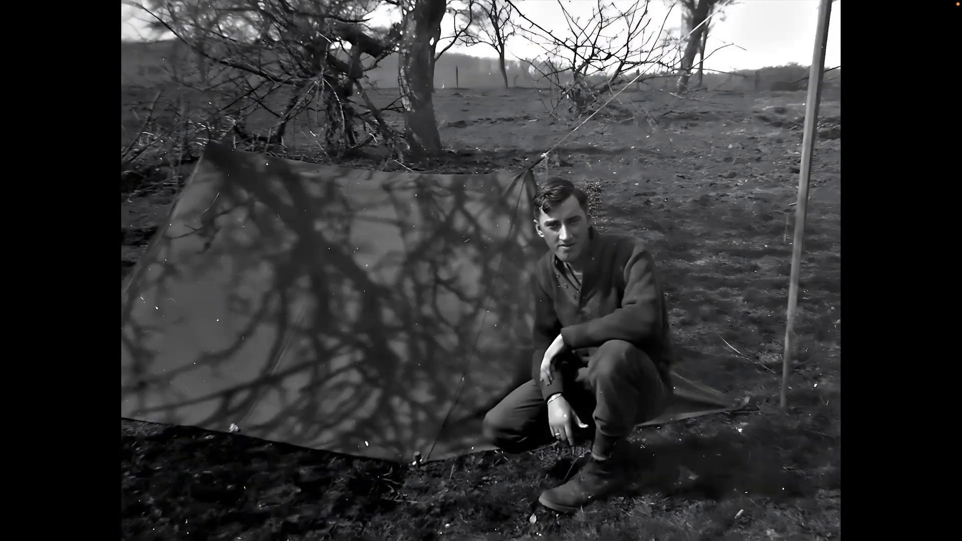
mouse_move(242, 92)
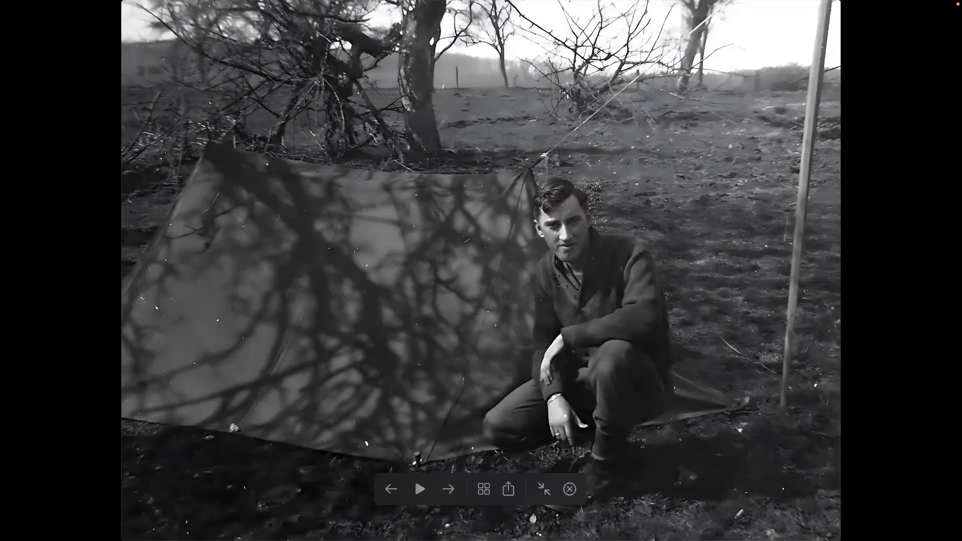
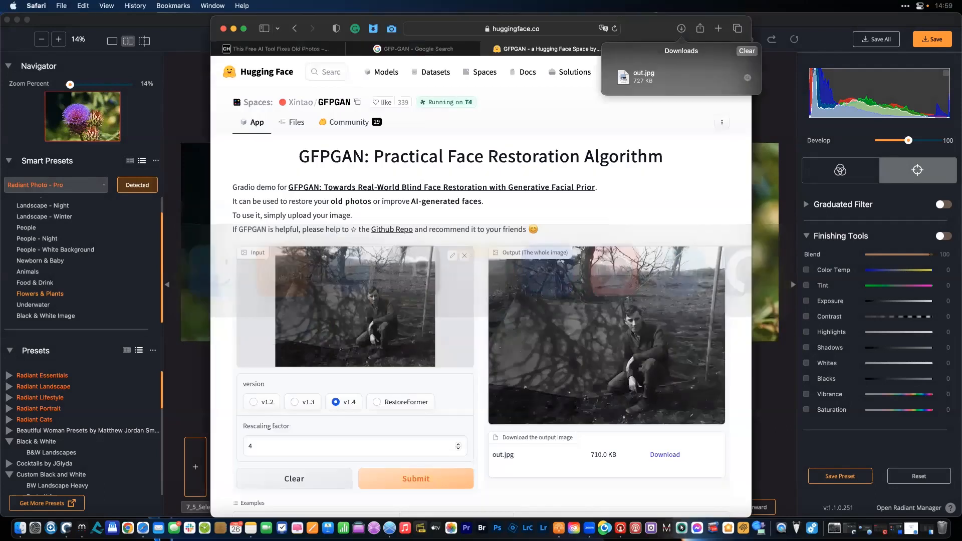
- Try to load the photo of the man holding fish as the GFPGAN demo's input in Safari, and reload the page
drag(150, 153, 312, 282)
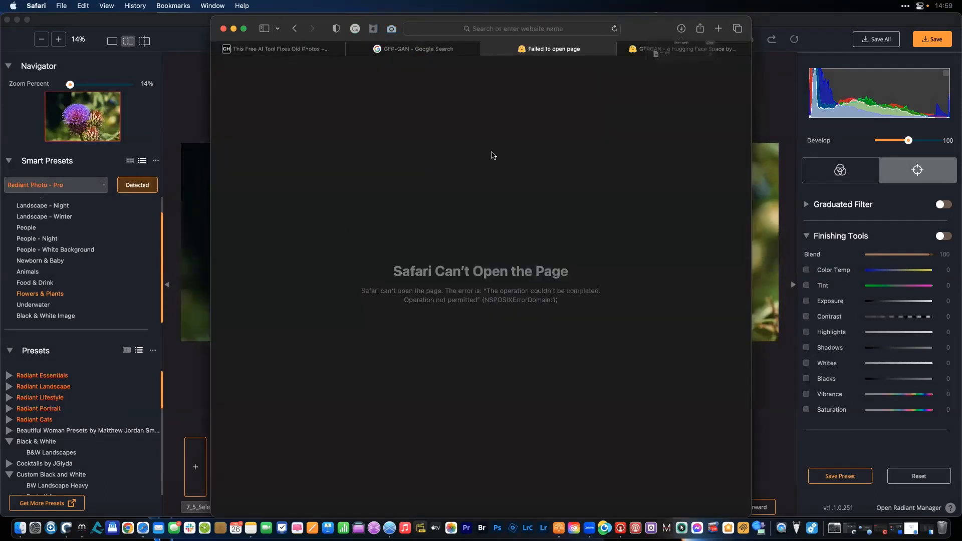
click(694, 48)
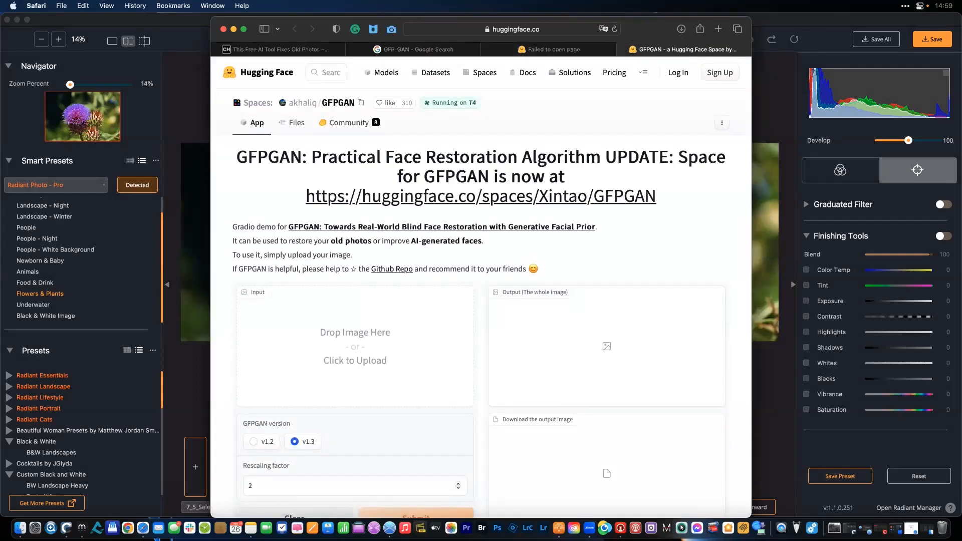
drag(332, 271, 360, 349)
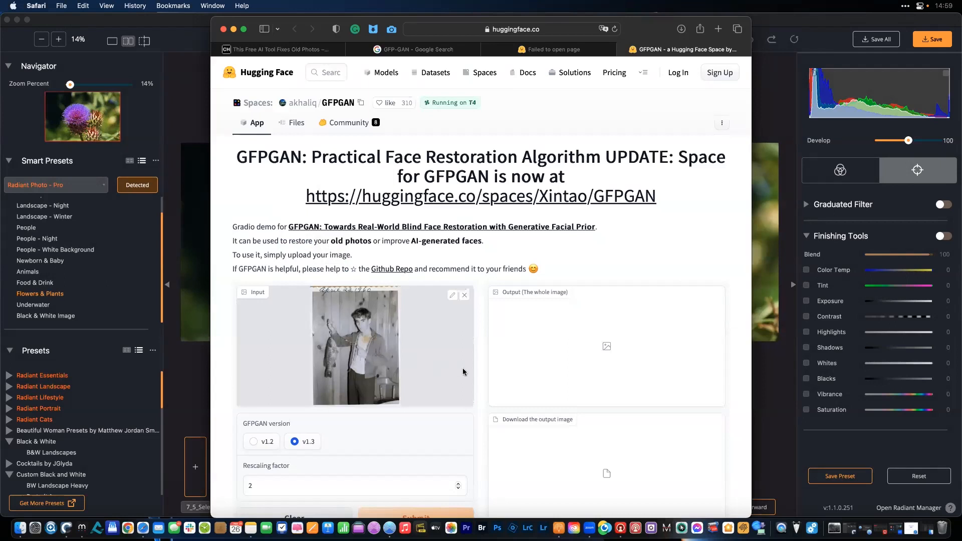
scroll(391, 456, down, 1)
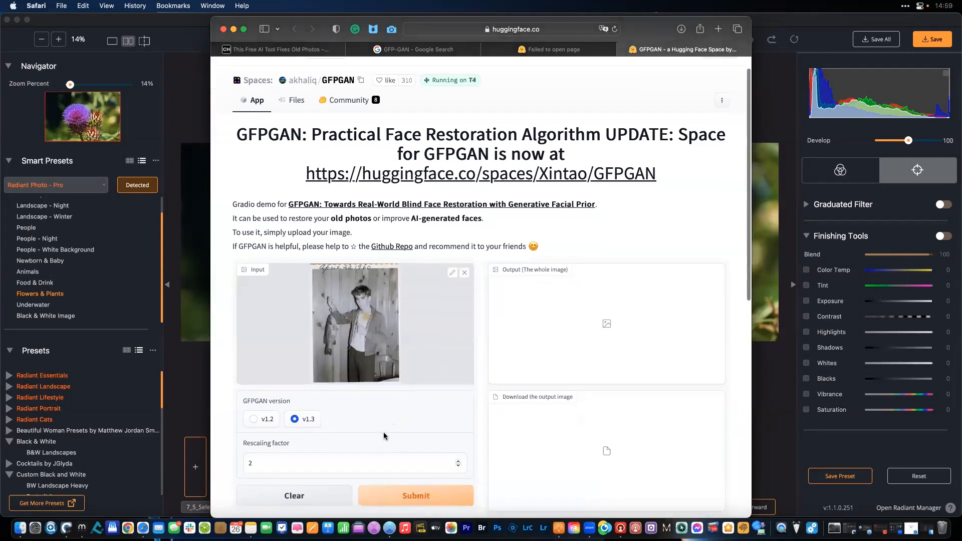
key(super+r)
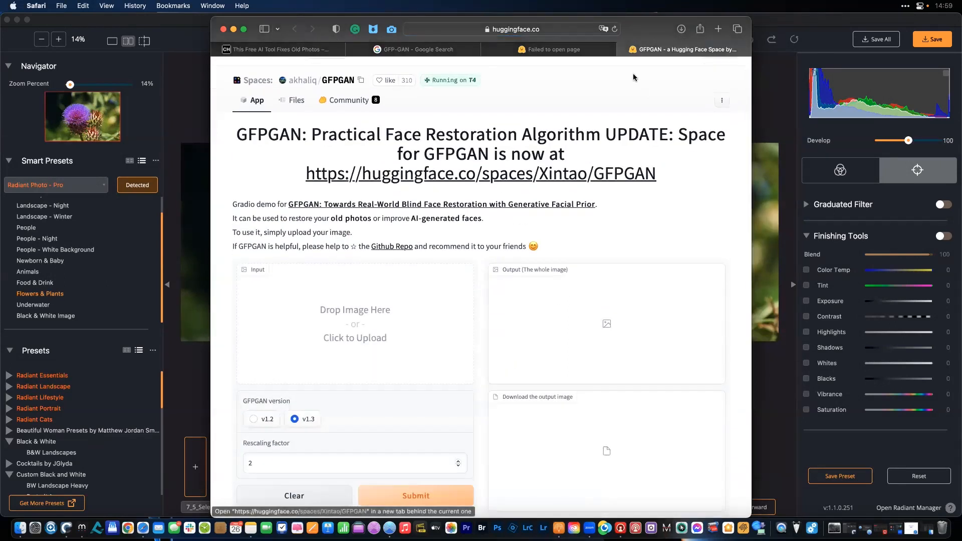
- Retry the failed page and return to the working Xintao/GFPGAN demo
click(589, 51)
key(super+r)
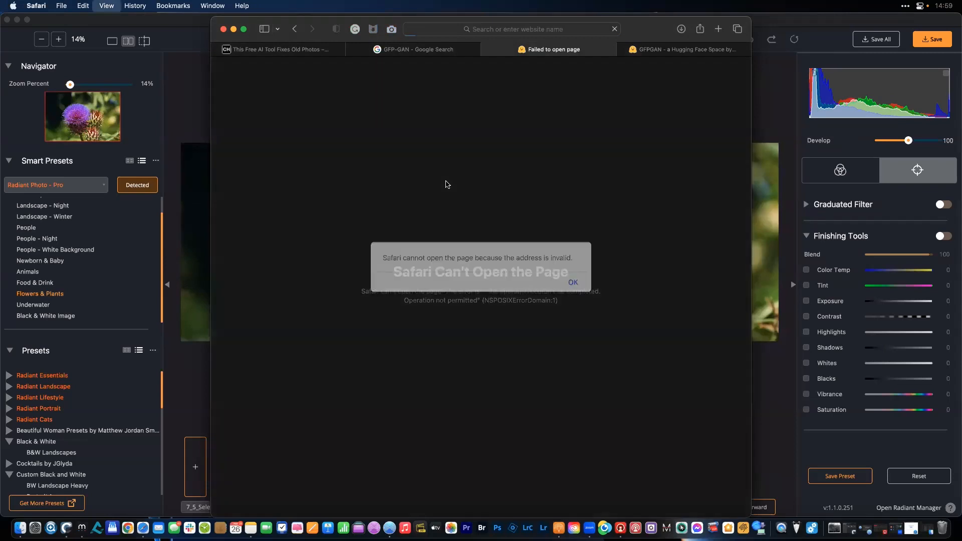
click(573, 281)
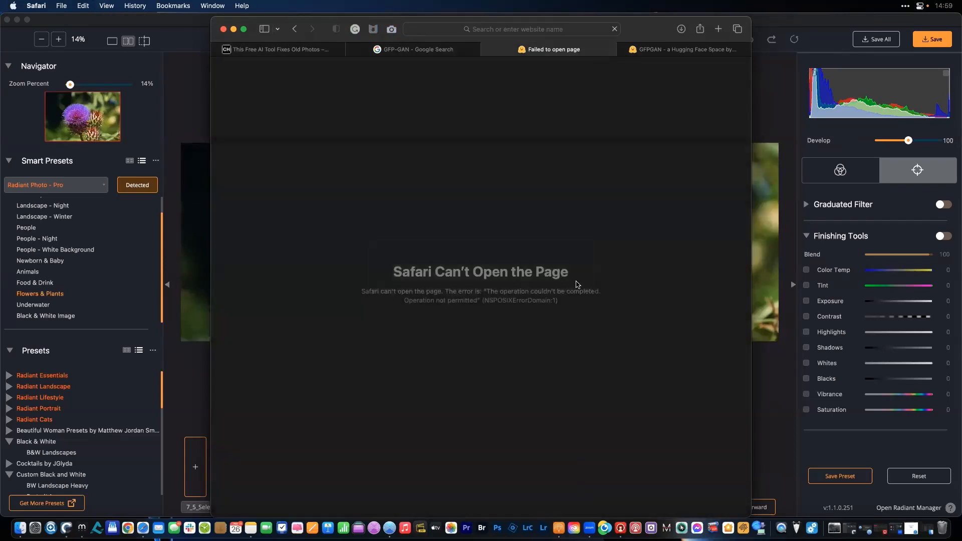
click(294, 29)
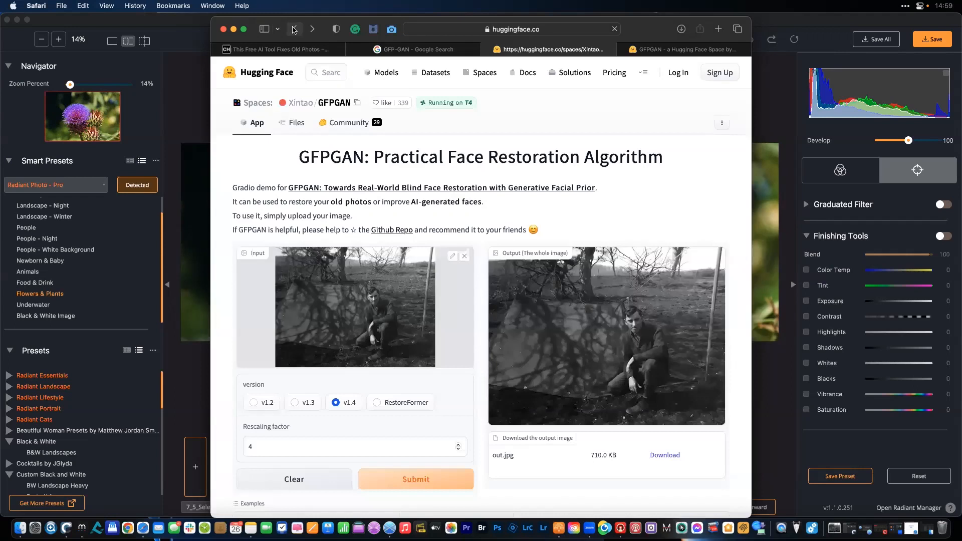
- Replace the demo's input with the photo of the man holding fish and run the restoration with v1.4 at rescaling factor 4
click(465, 258)
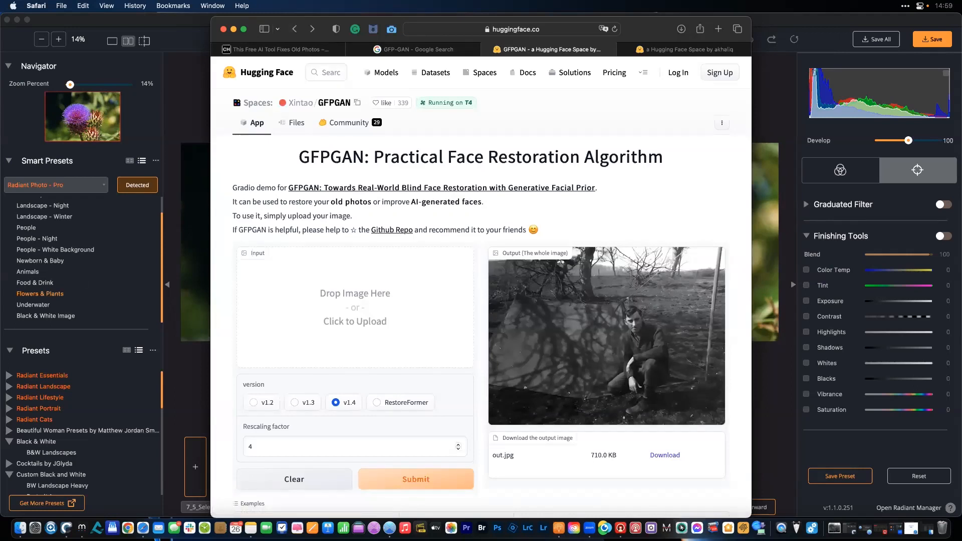
drag(0, 241, 342, 321)
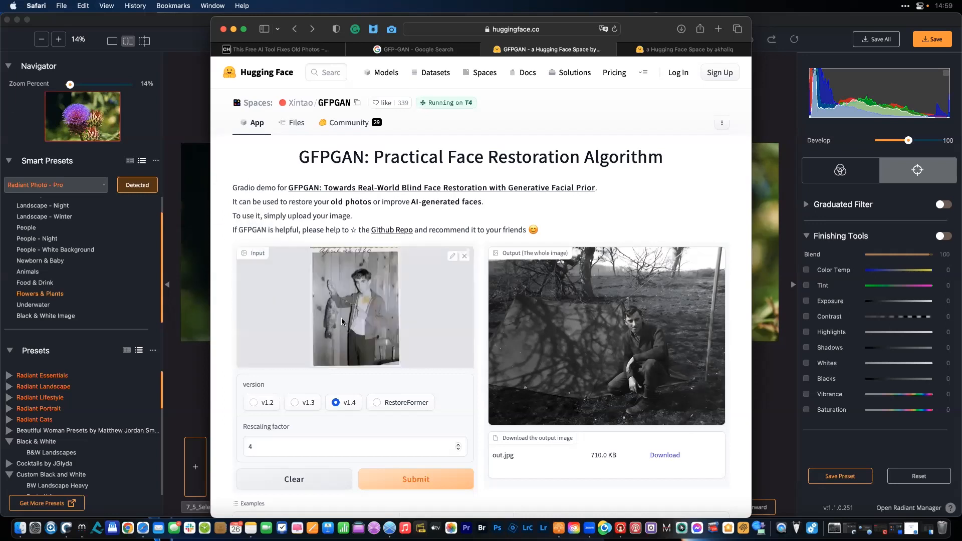
click(430, 479)
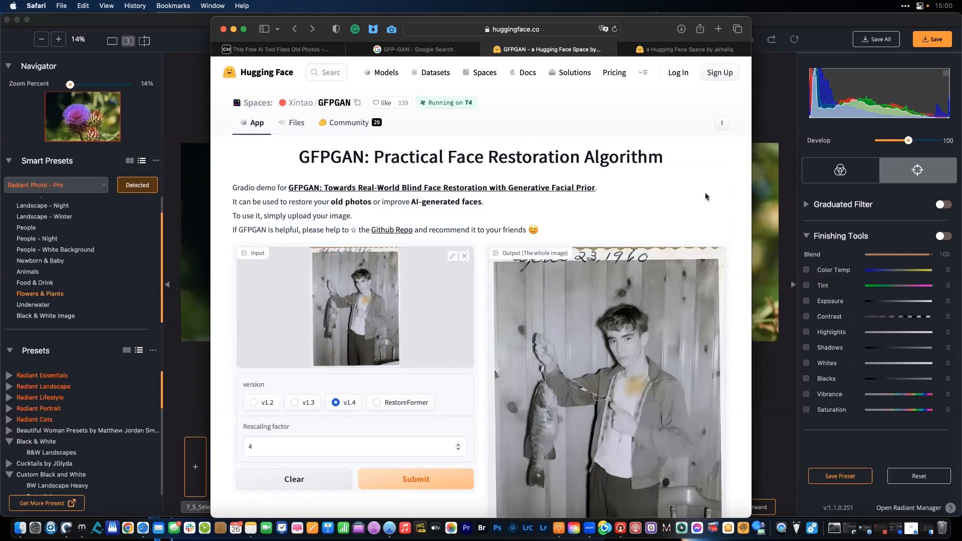
- Download the restored fish photo and open it in Radiant Photo together with the original img444.jpg
scroll(687, 282, down, 10)
click(666, 224)
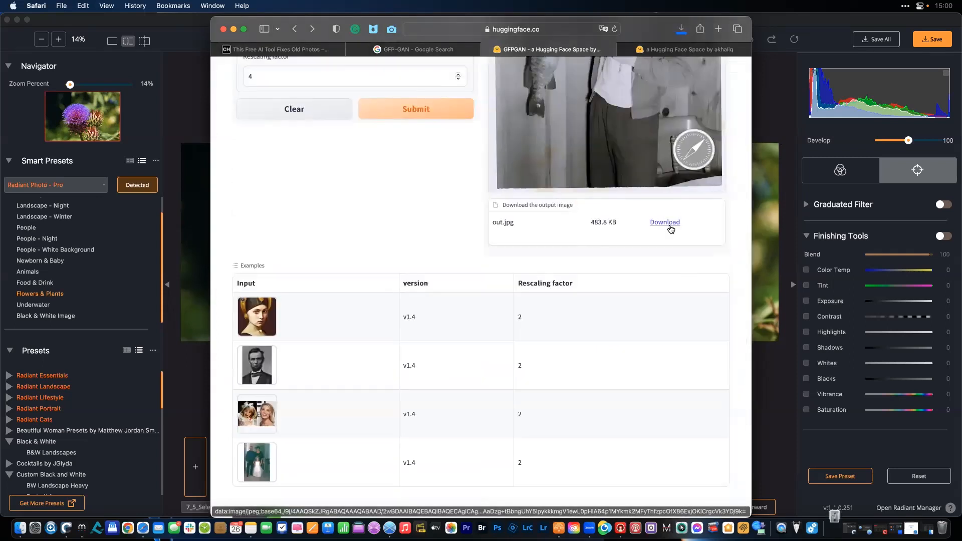
click(681, 29)
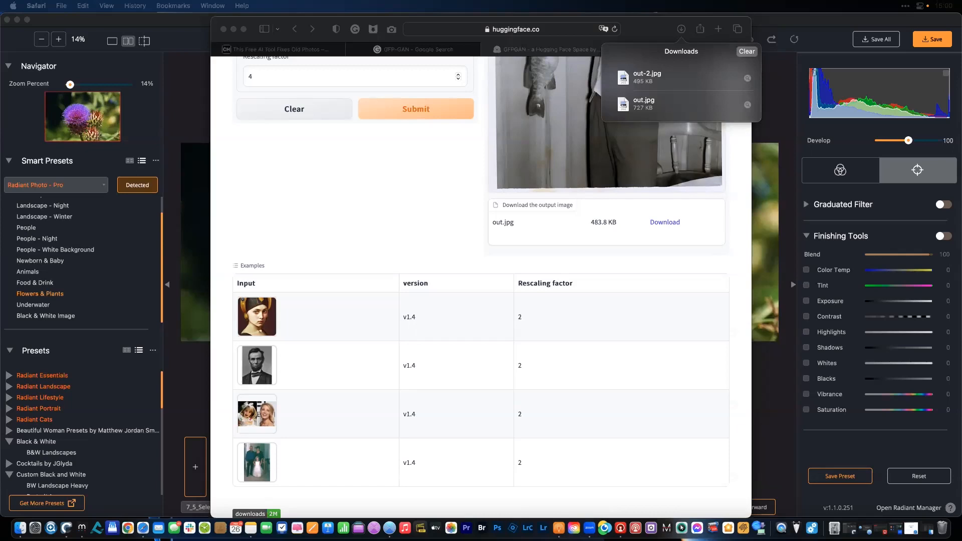
drag(644, 103, 197, 236)
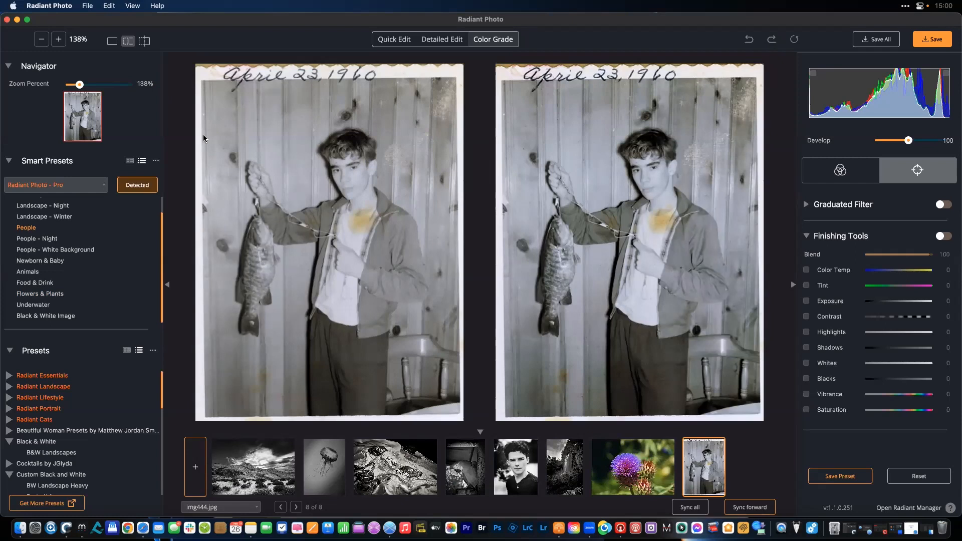
drag(203, 134, 349, 212)
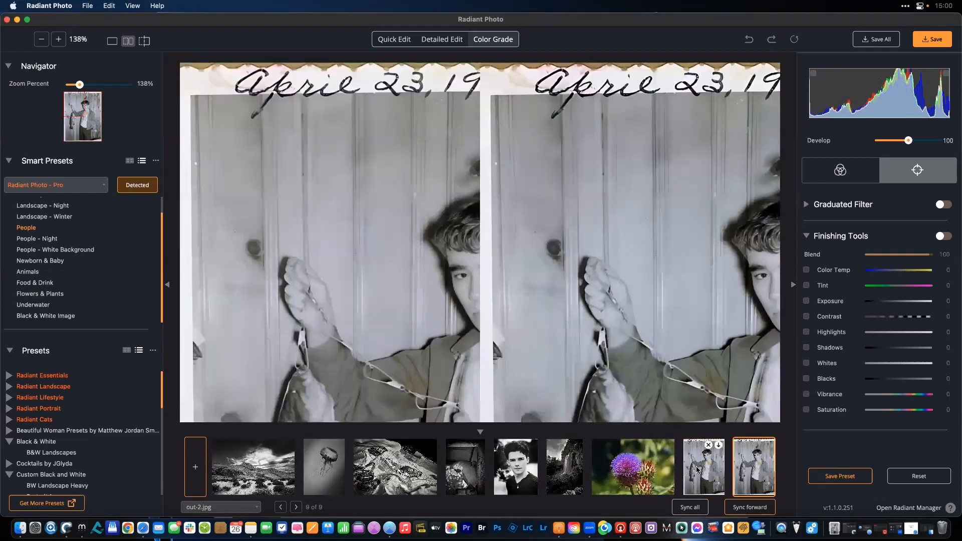
- Examine the man's face in img444.jpg at 300%, switch to the single-image view, and examine it in out-2.jpg at 200%
click(698, 470)
key(super+equal)
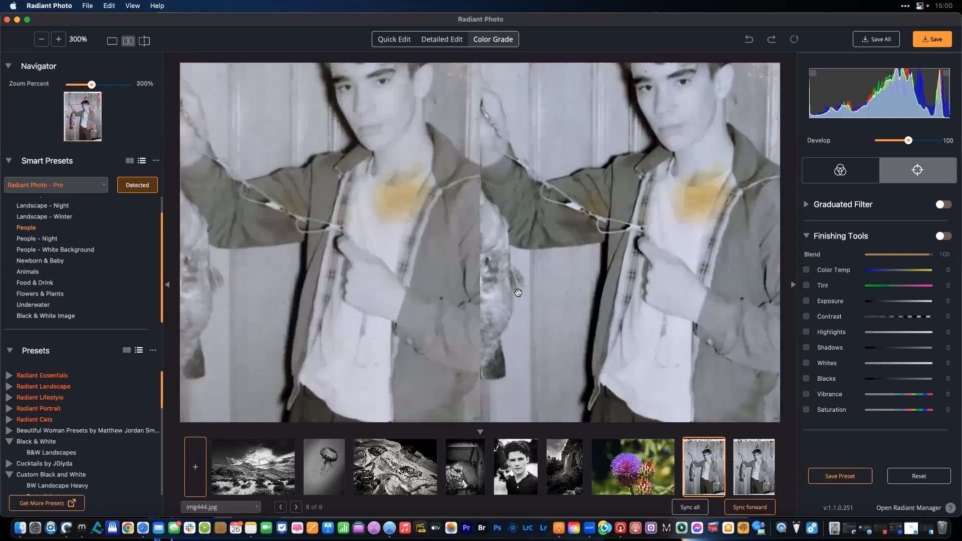
drag(628, 210, 602, 324)
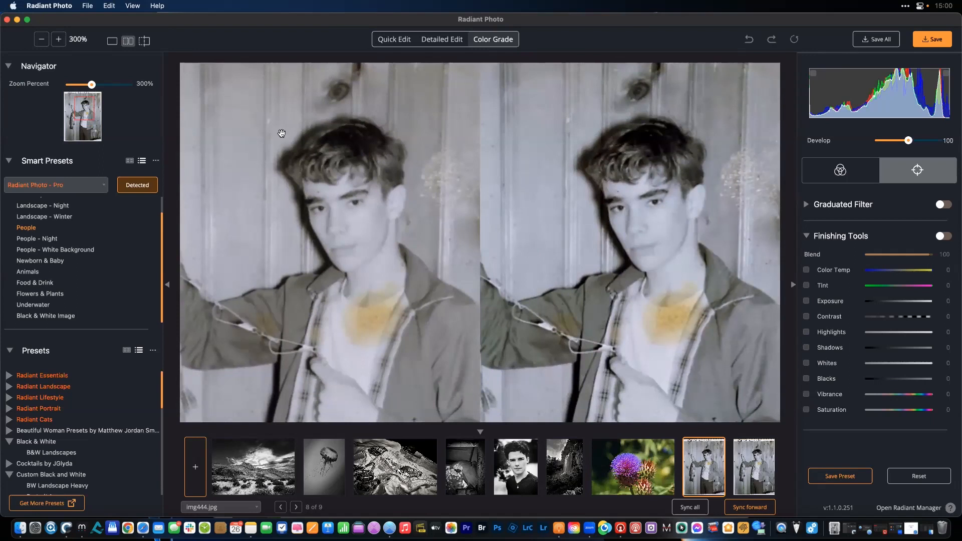
click(111, 41)
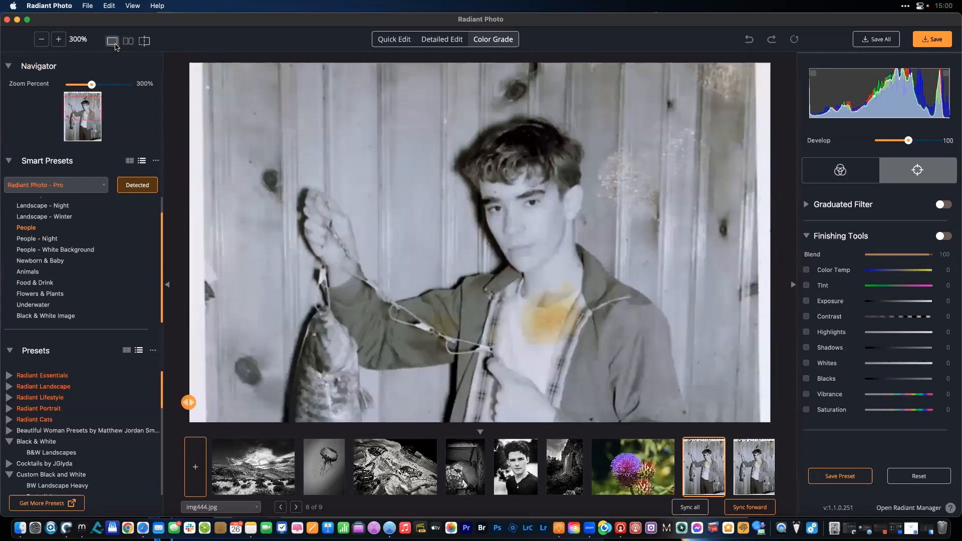
click(753, 473)
key(super+plus)
key(super+plus)
key(super+plus)
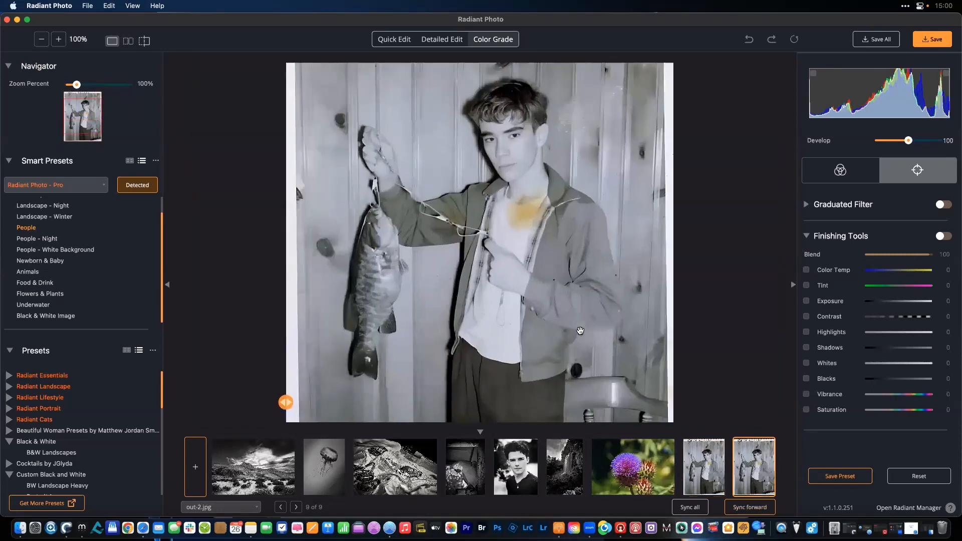
drag(467, 93, 556, 233)
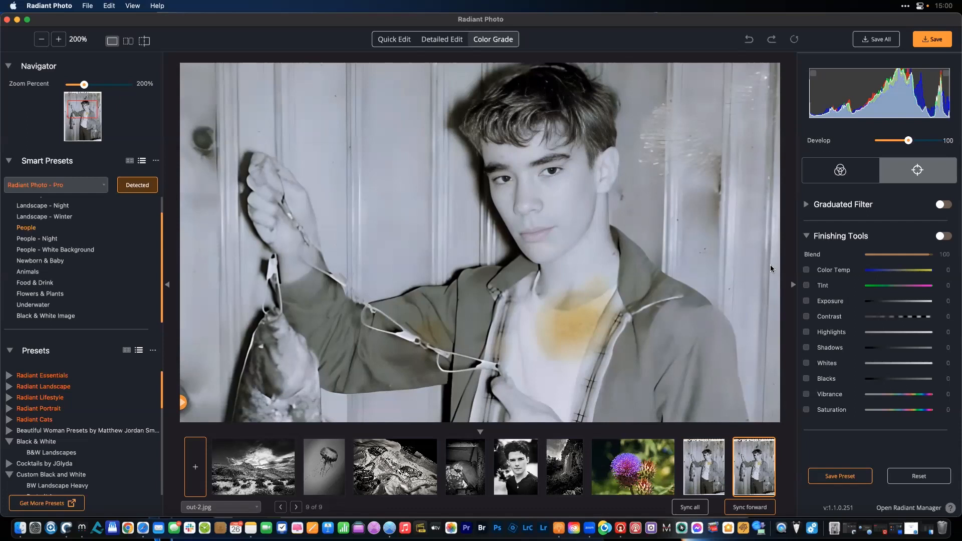
- Try black-and-white contrast looks on out-2.jpg's color grading and apply the Warm Black and White look instead
click(841, 173)
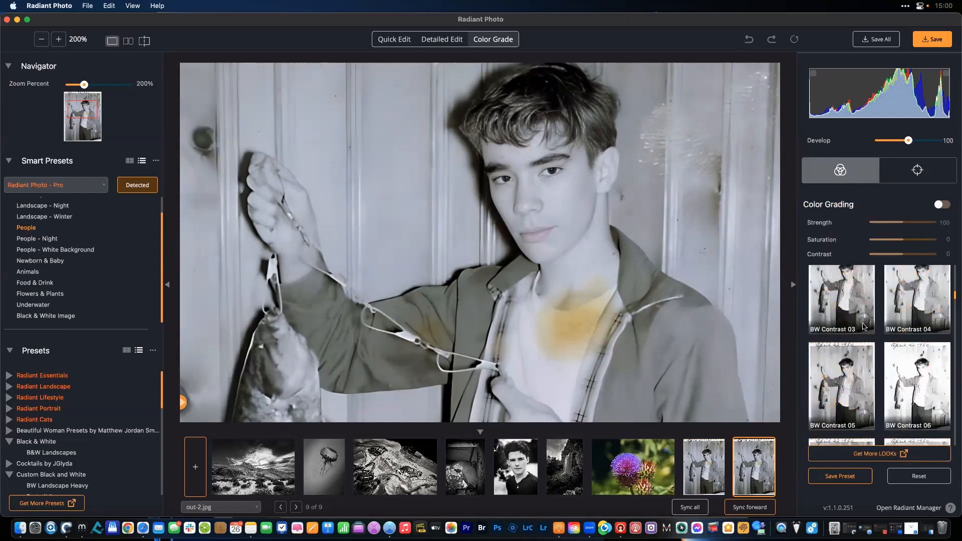
click(872, 317)
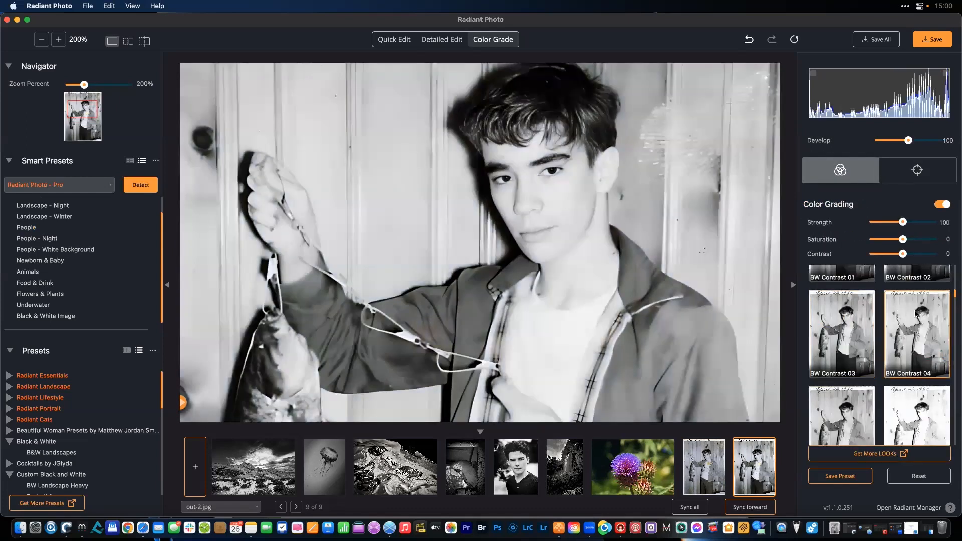
click(848, 409)
scroll(830, 351, up, 4)
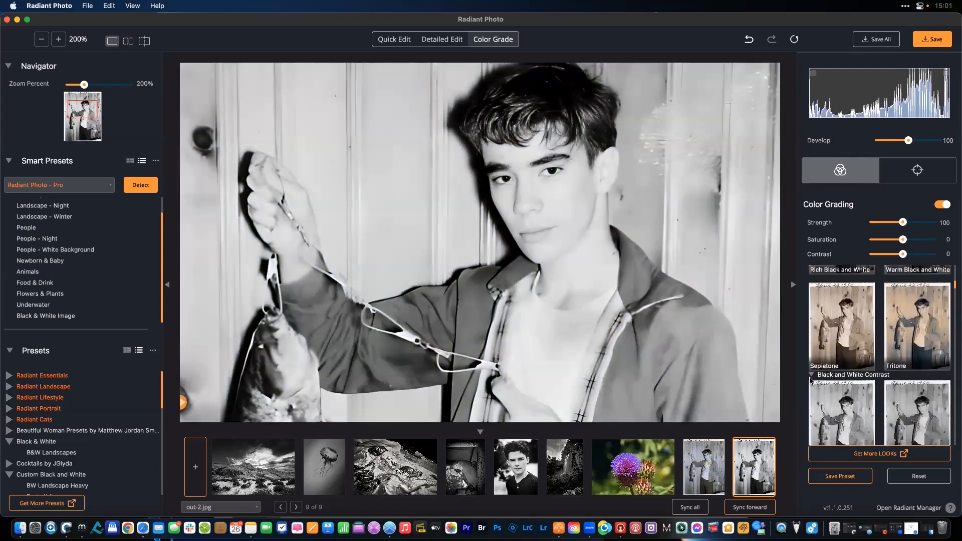
scroll(811, 378, up, 2)
click(892, 323)
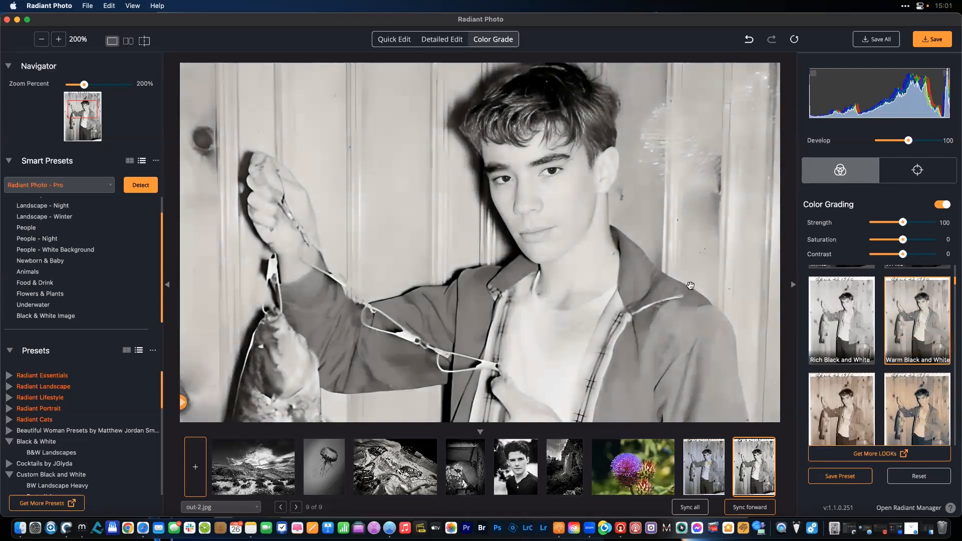
- Refine the Warm Black and White look with strength 147, saturation -24 and contrast -17
key(super+minus)
key(super+minus)
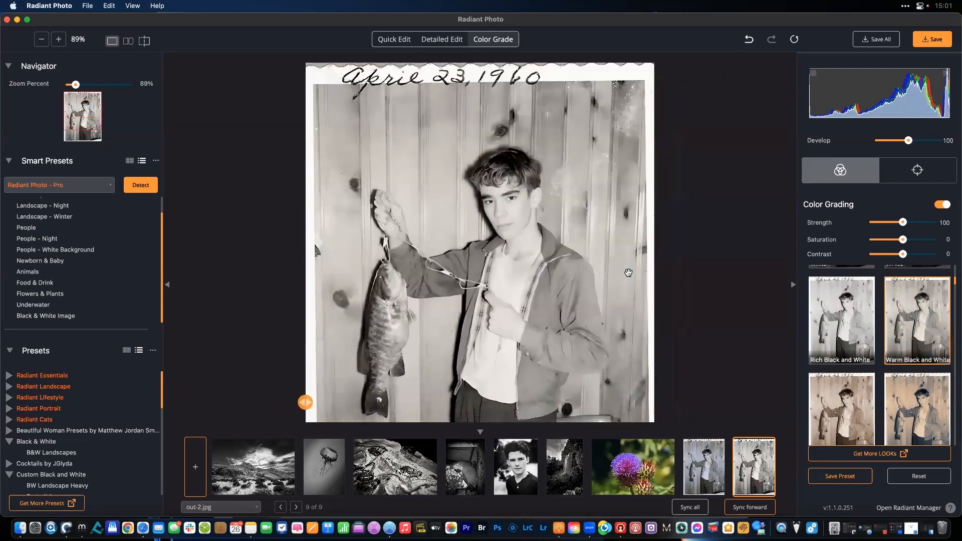
drag(902, 254, 917, 222)
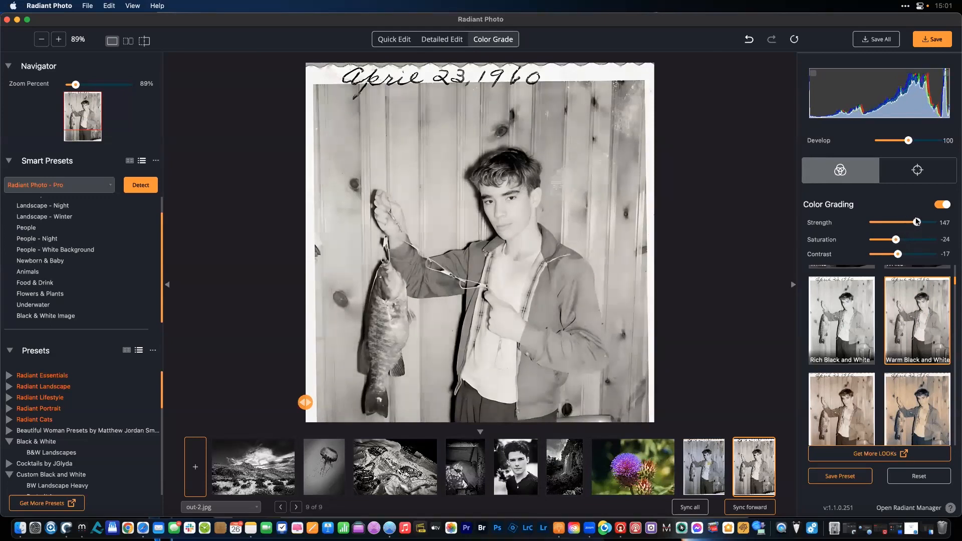
- In out-2.jpg's detailed tone edits, set Super Contrast to 23 and enable Depth at 76 in Definition mode
click(443, 40)
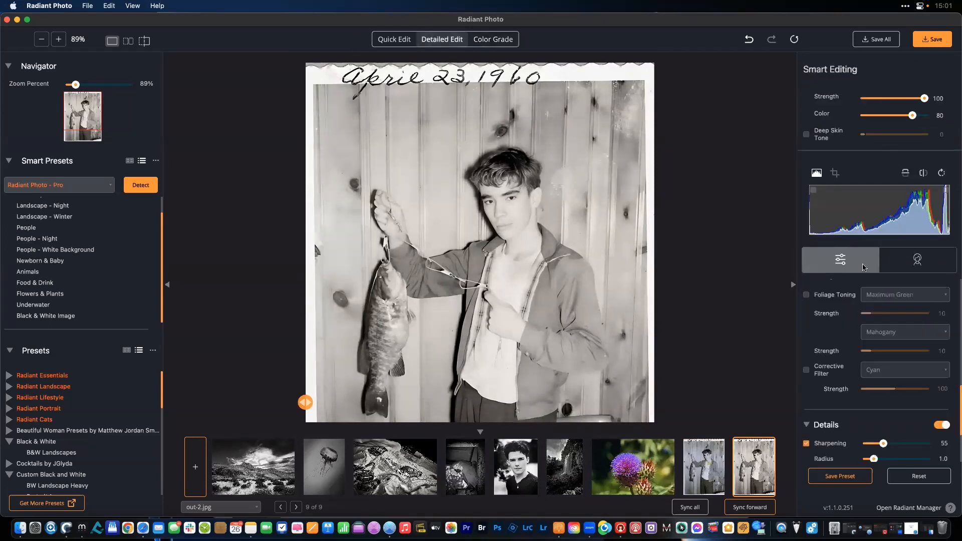
scroll(832, 383, up, 5)
scroll(828, 361, up, 5)
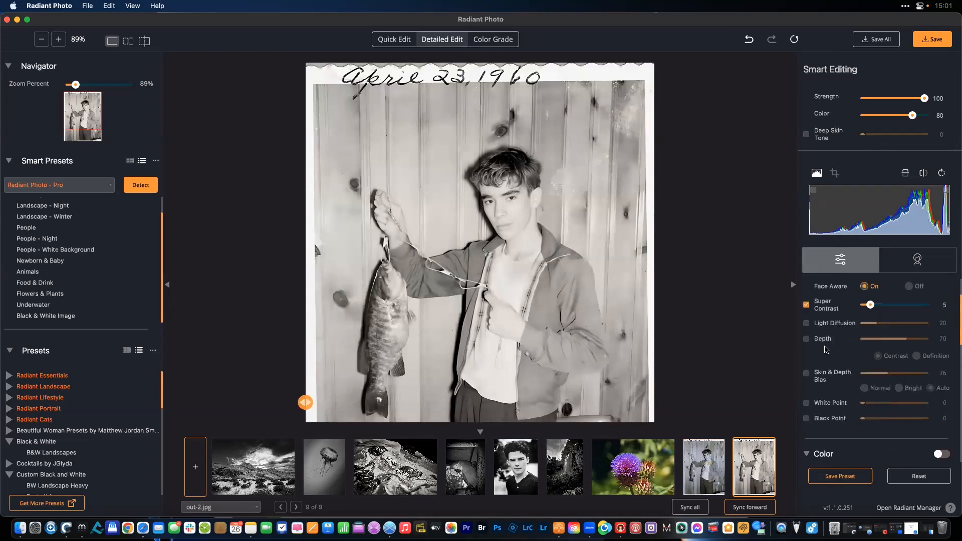
click(891, 305)
scroll(885, 323, up, 2)
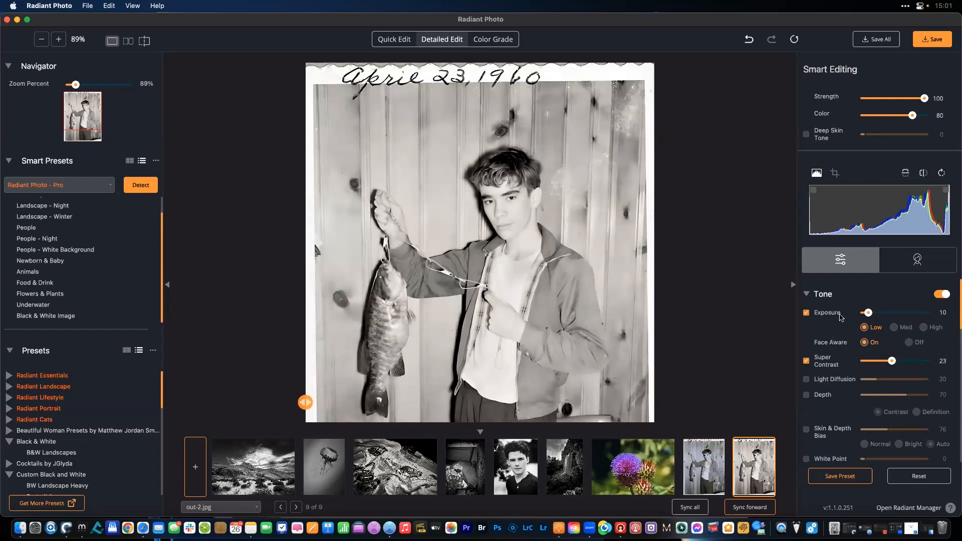
scroll(830, 346, down, 2)
click(913, 334)
click(918, 353)
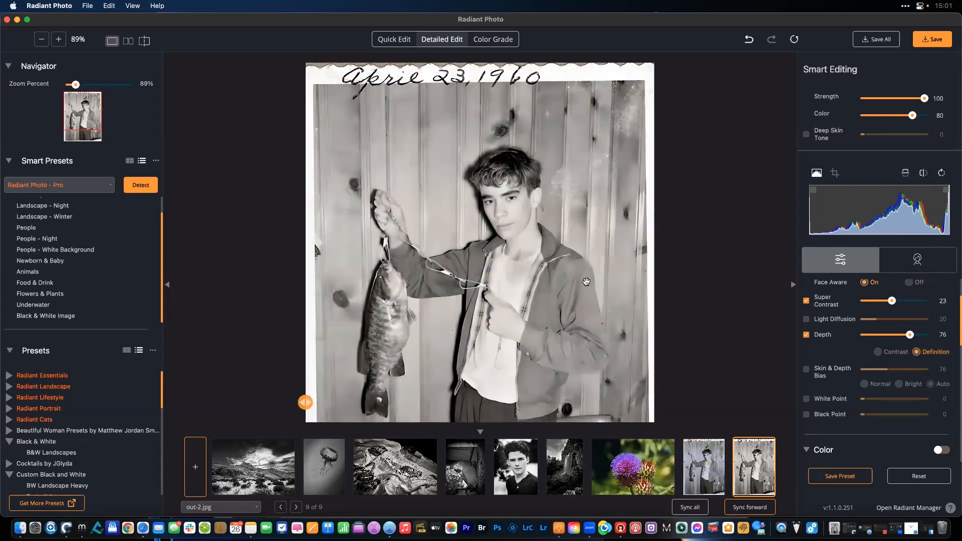
- Compare the face in the unrestored img444.jpg at 300% with the edited out-2.jpg at 200%, ending with the whole photo in view
scroll(586, 281, down, 2)
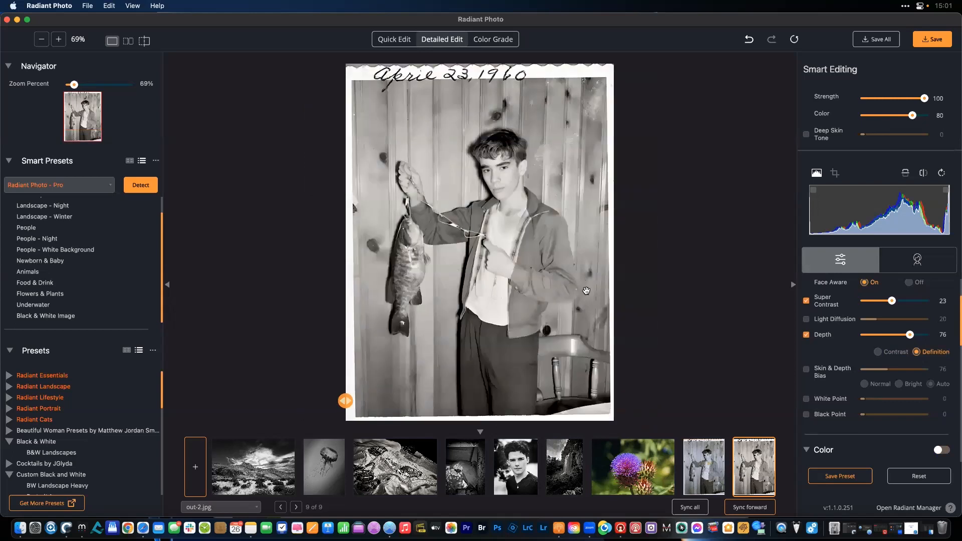
click(697, 476)
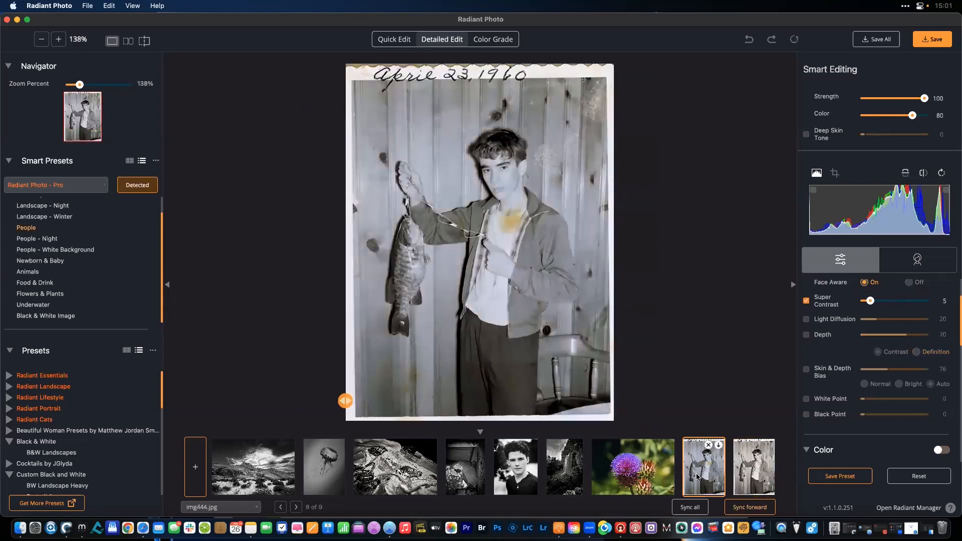
key(super+equal)
key(super+equal)
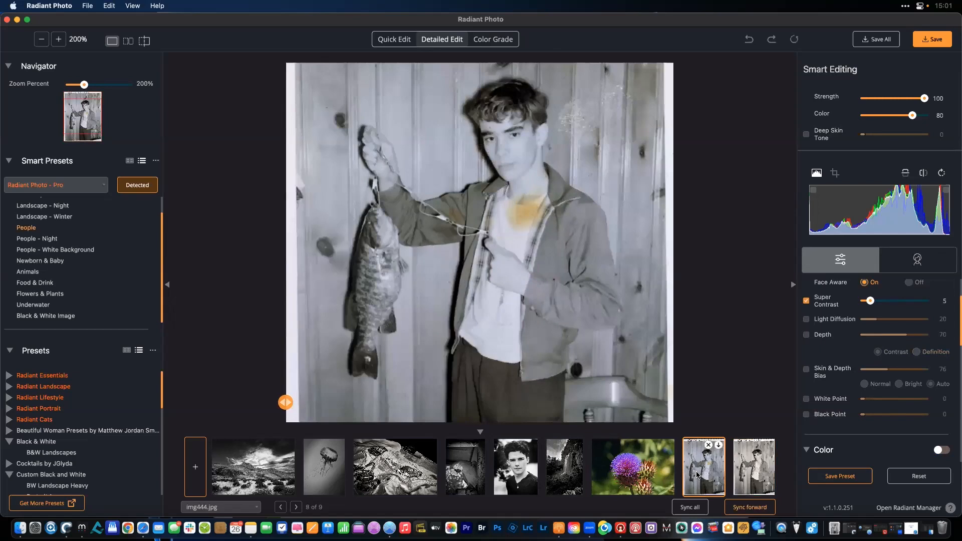
drag(552, 204, 550, 285)
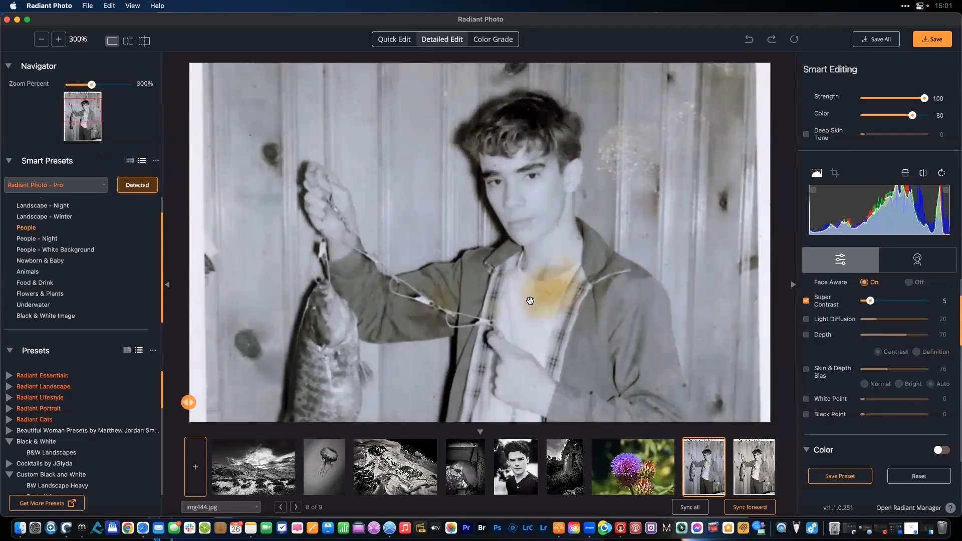
click(750, 479)
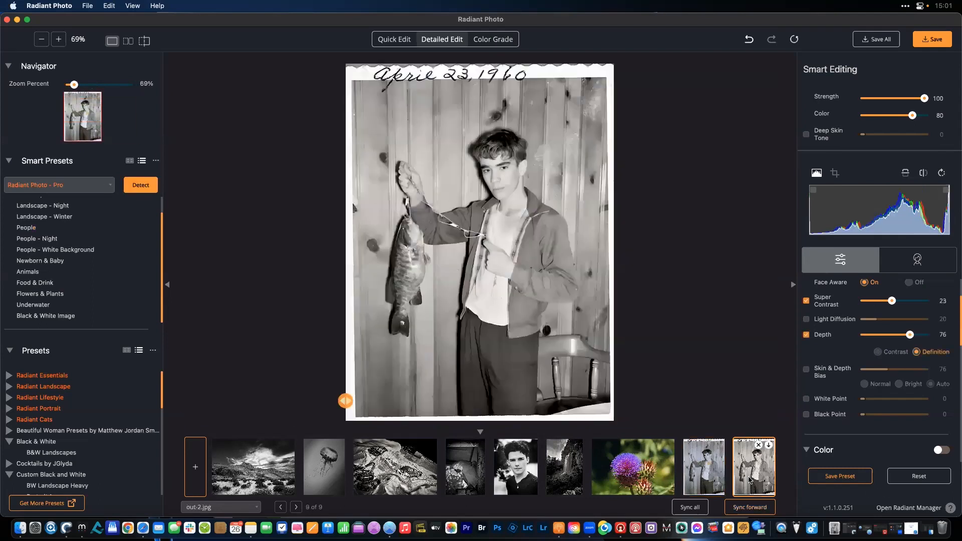
click(557, 267)
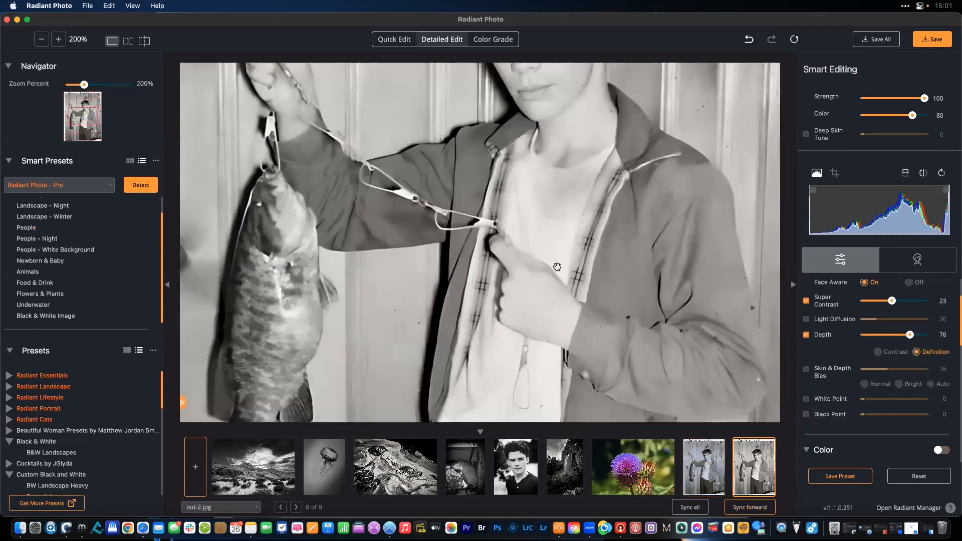
drag(557, 267, 586, 335)
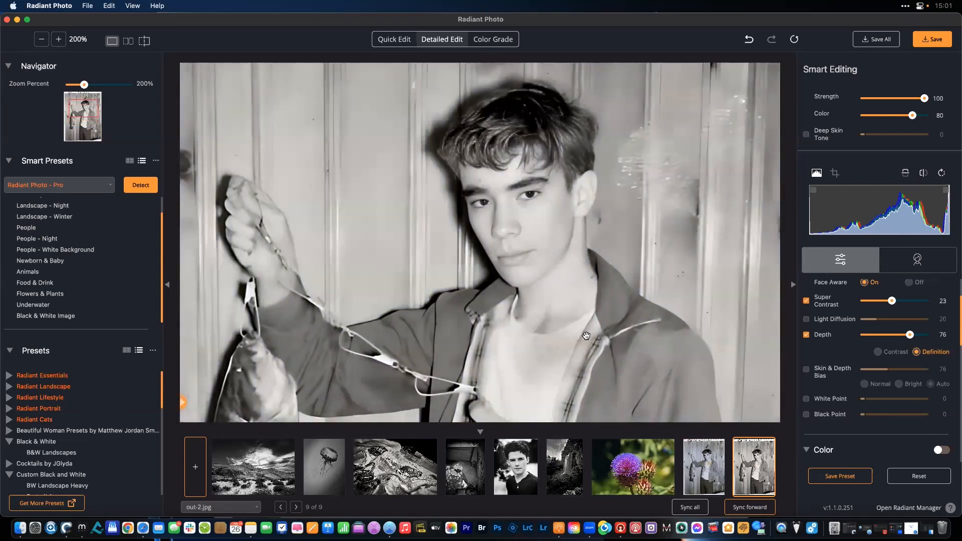
key(super+0)
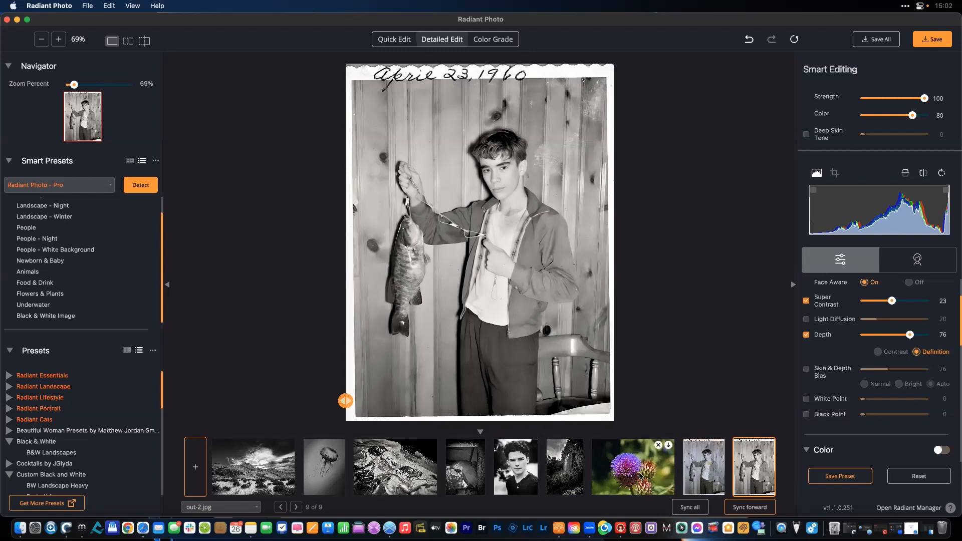
- Bring up the purple thistle photo and its tone settings
click(640, 475)
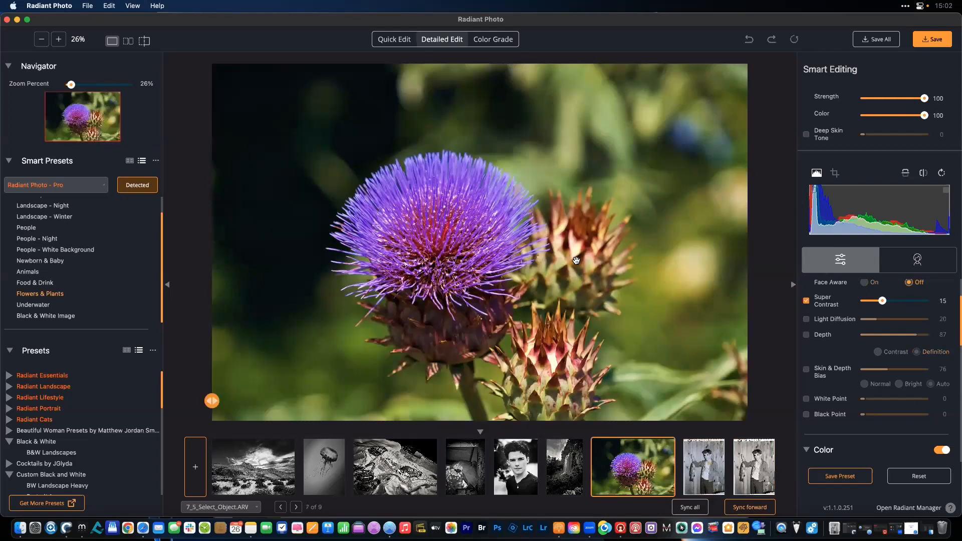
scroll(853, 332, up, 3)
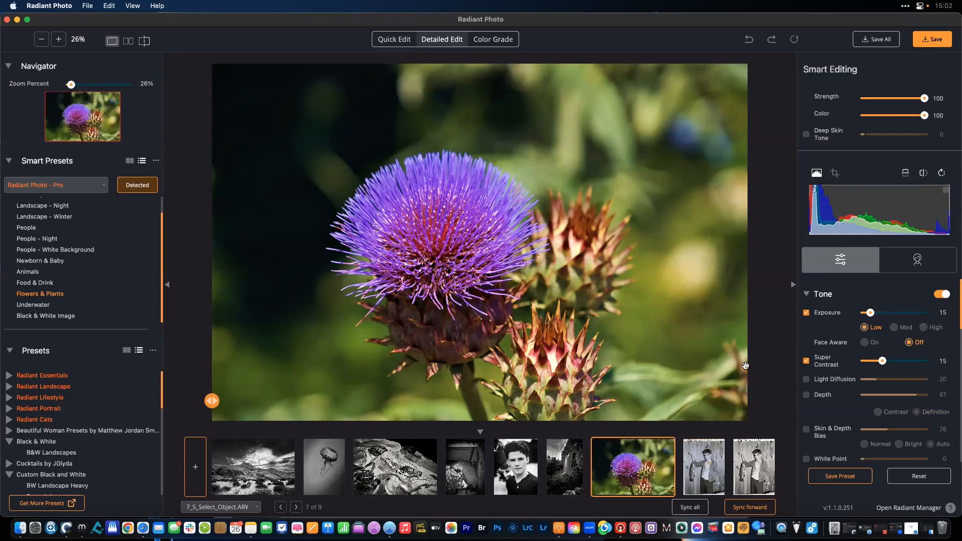
- Raise the thistle photo's color Fidelity to 64, trying the Vivid mode before returning to Standard
scroll(848, 414, down, 9)
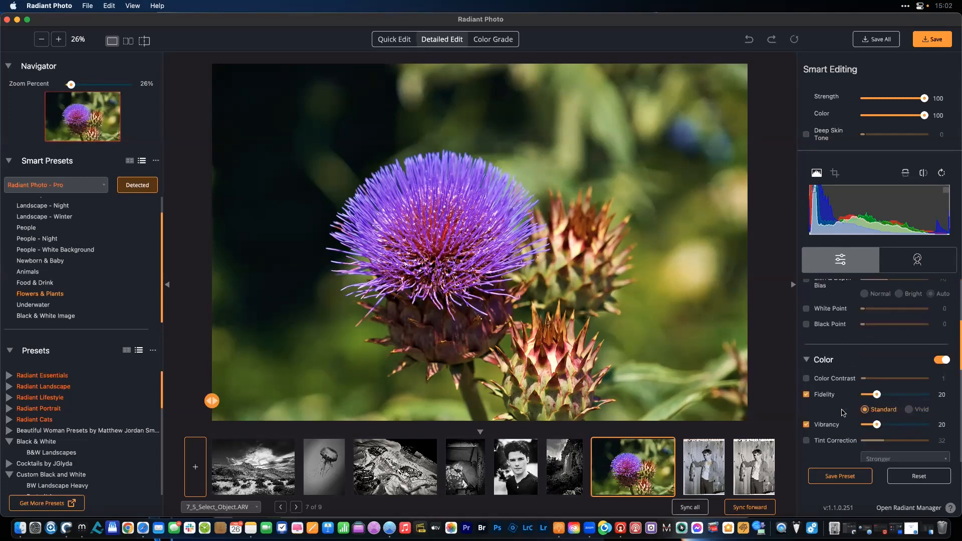
click(807, 366)
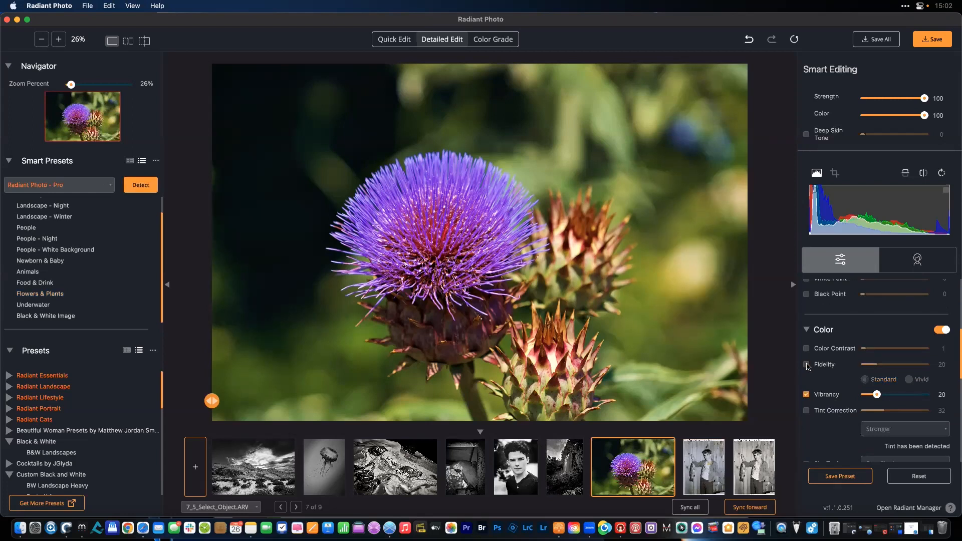
click(807, 366)
click(916, 365)
drag(915, 365, 904, 365)
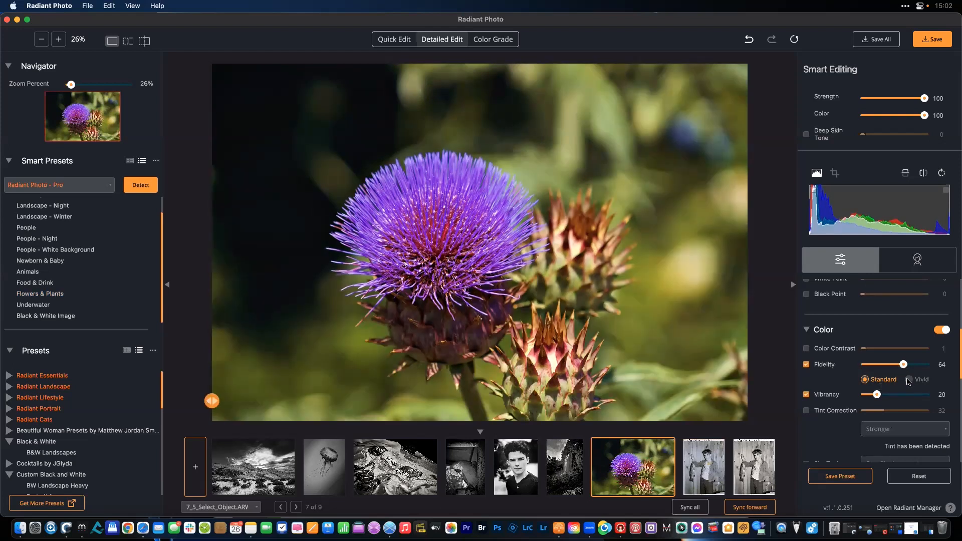
click(910, 379)
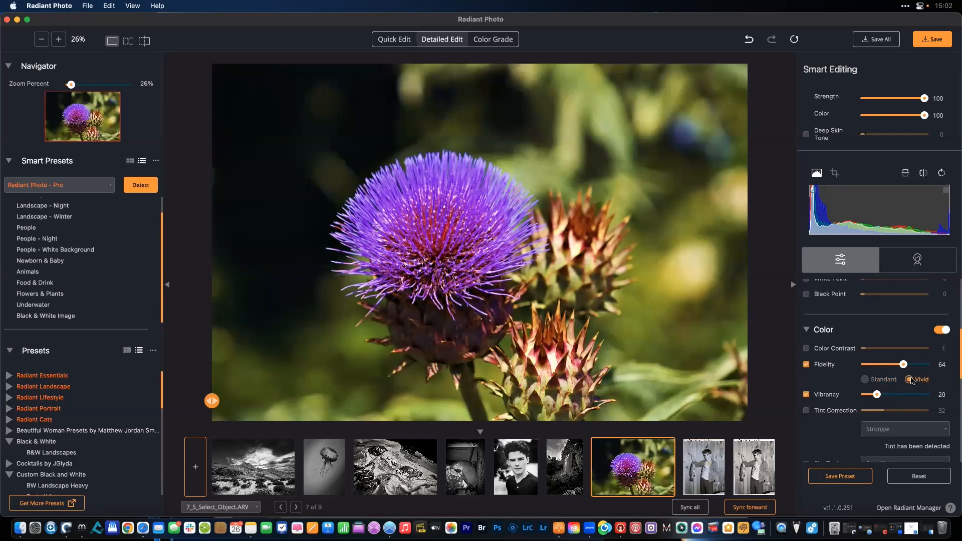
click(878, 380)
- Turn off Vibrancy, enable Color Contrast at 30, and compare the thistle photo with its original
click(806, 395)
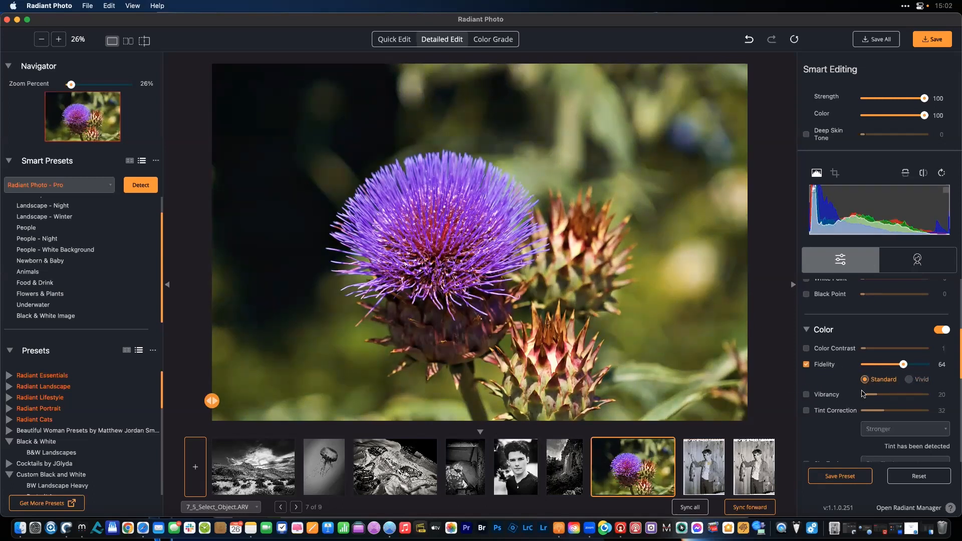
click(806, 348)
drag(863, 348, 873, 348)
click(636, 310)
click(636, 309)
click(637, 309)
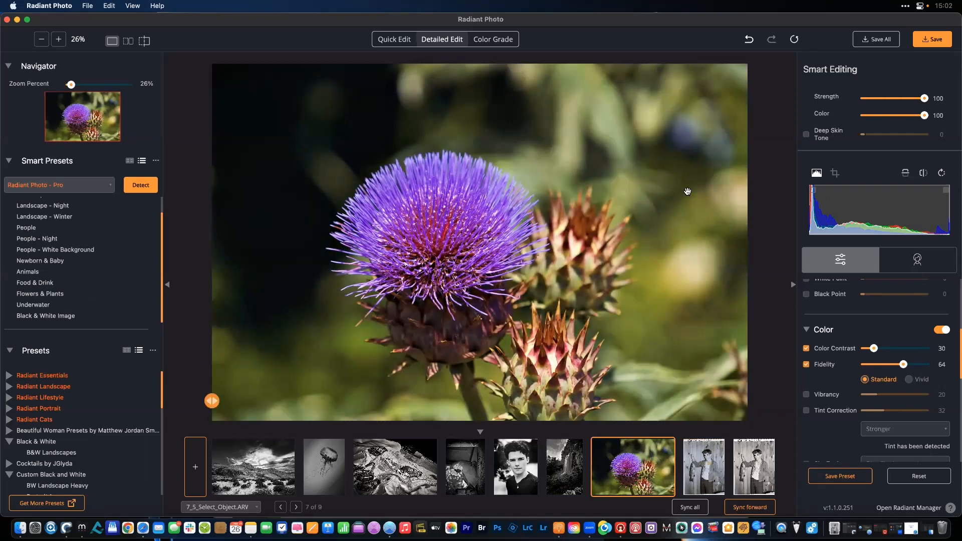
- Enable Foliage Toning with Forest Green at strength 8 and set its second tone to None
scroll(866, 429, down, 3)
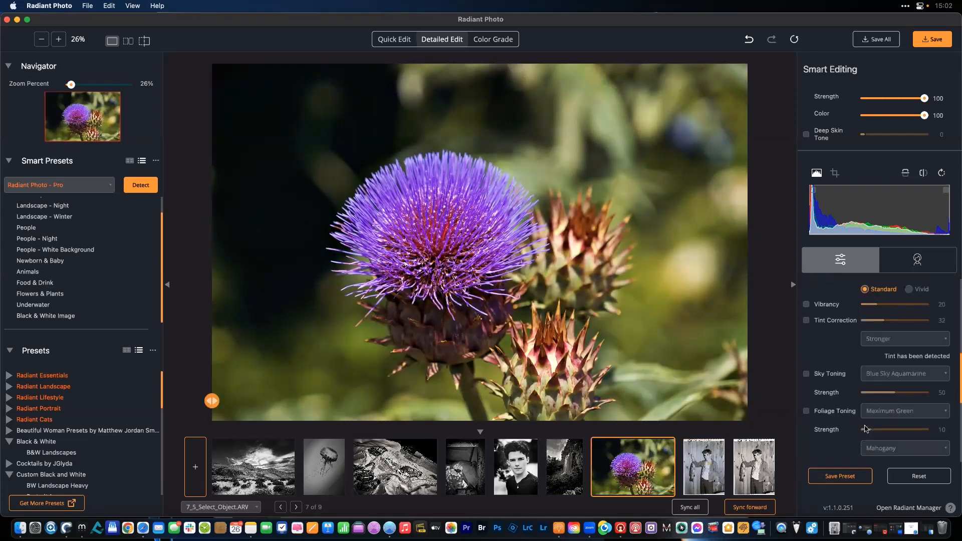
scroll(842, 424, down, 2)
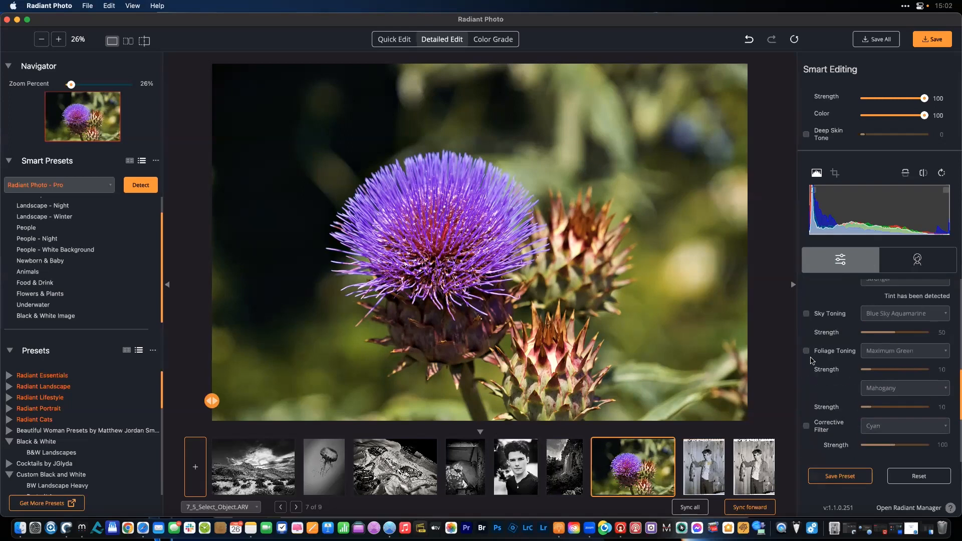
click(806, 351)
drag(876, 369, 910, 370)
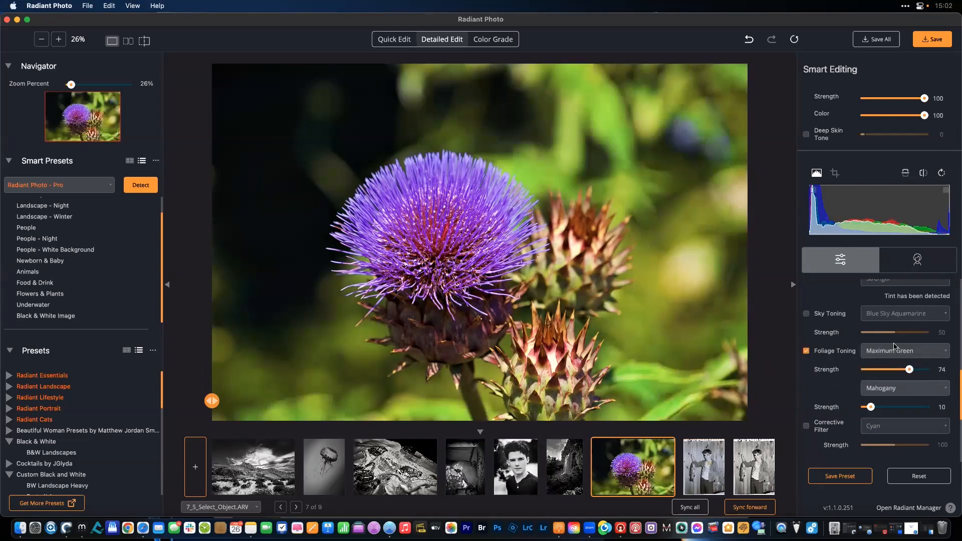
click(894, 346)
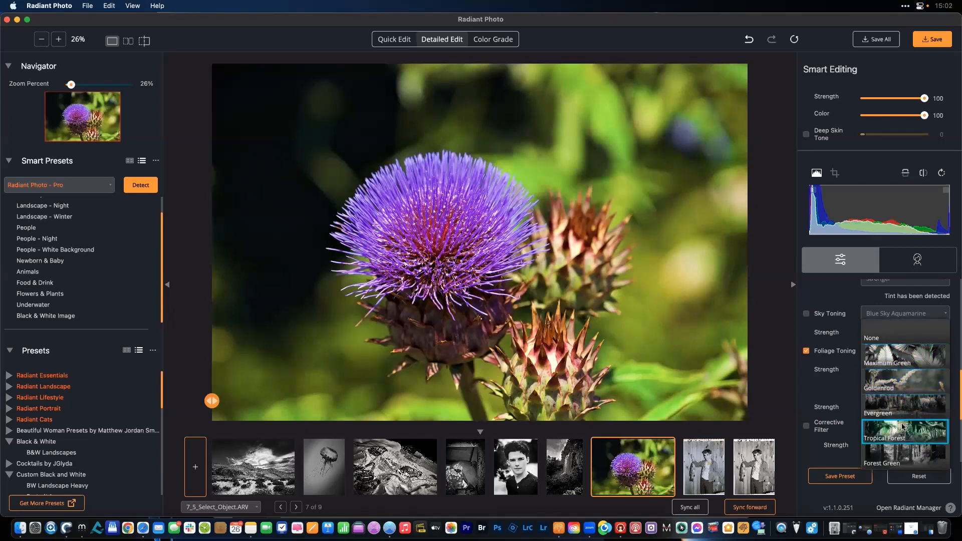
click(904, 458)
drag(883, 370, 875, 372)
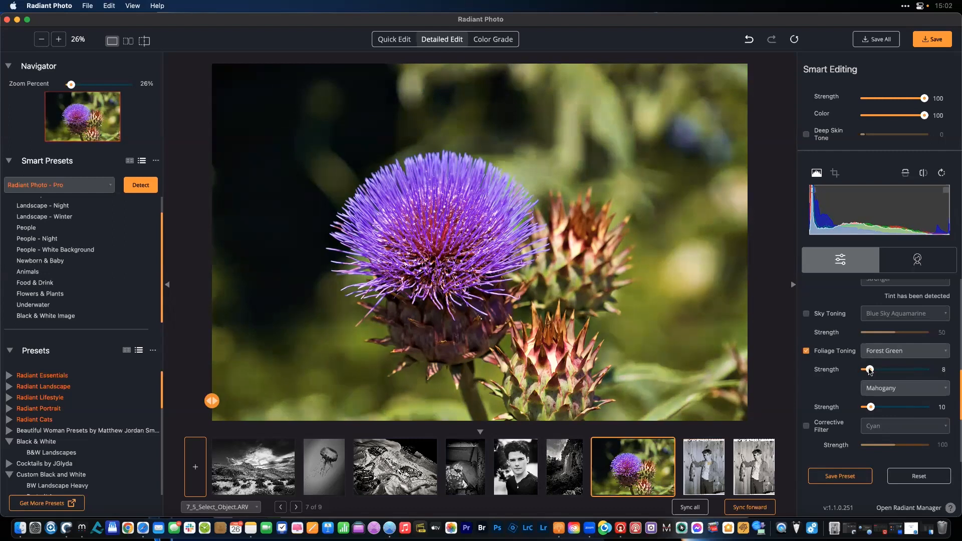
click(867, 390)
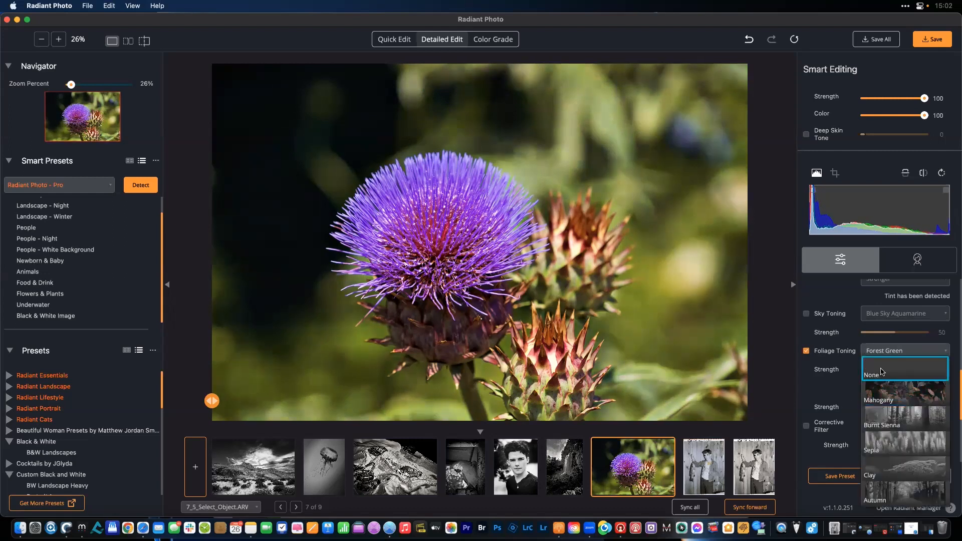
click(882, 372)
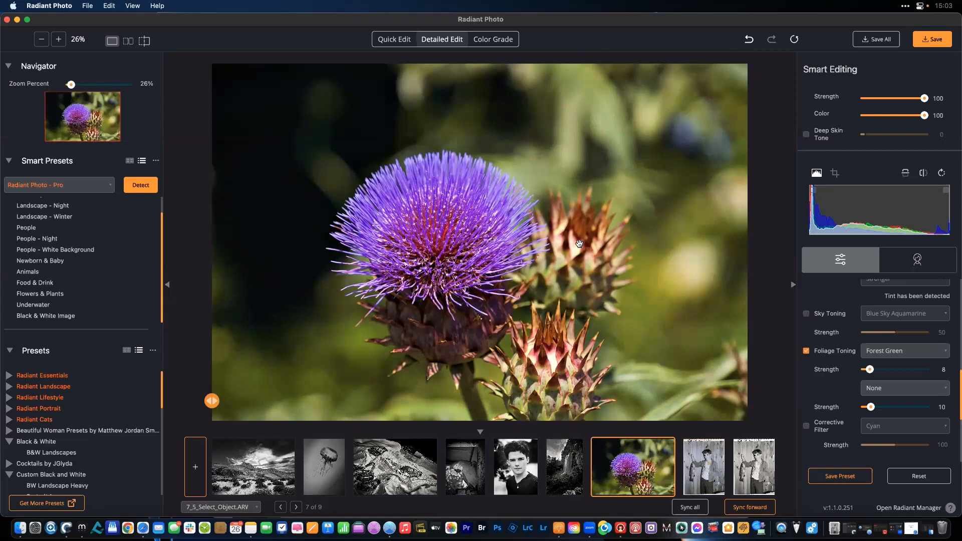
- Set Super Contrast to 20, enable Depth at 80 in Definition mode, and compare with the original
scroll(853, 309, up, 5)
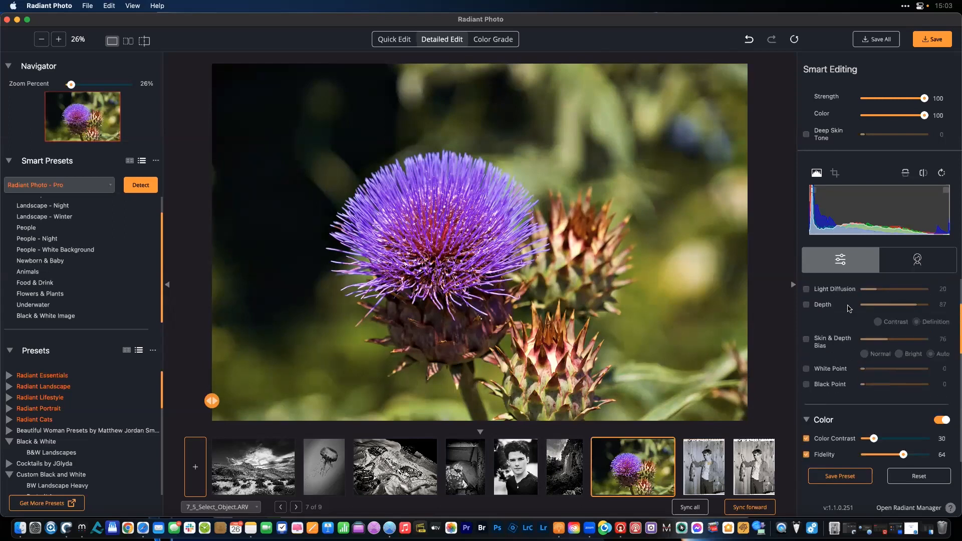
scroll(849, 307, up, 3)
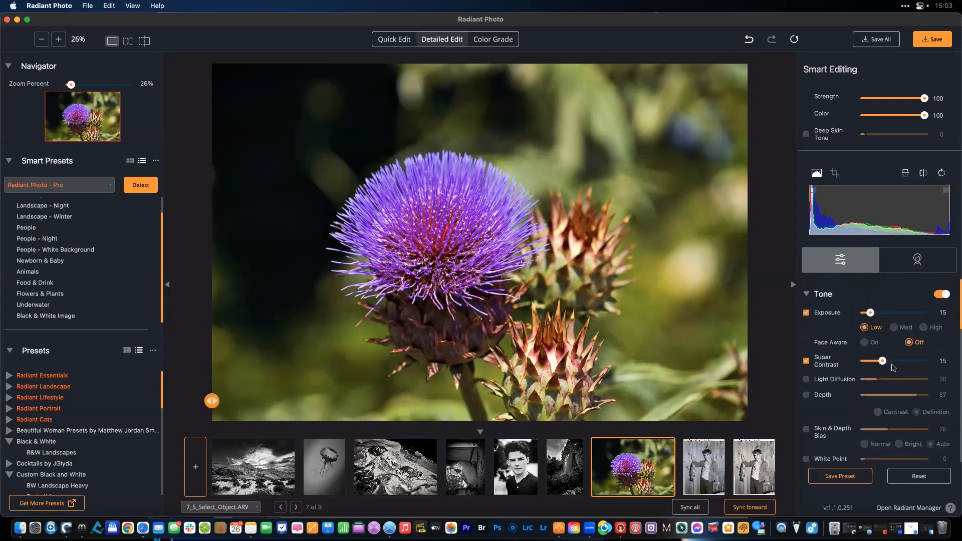
drag(895, 364, 889, 365)
click(915, 396)
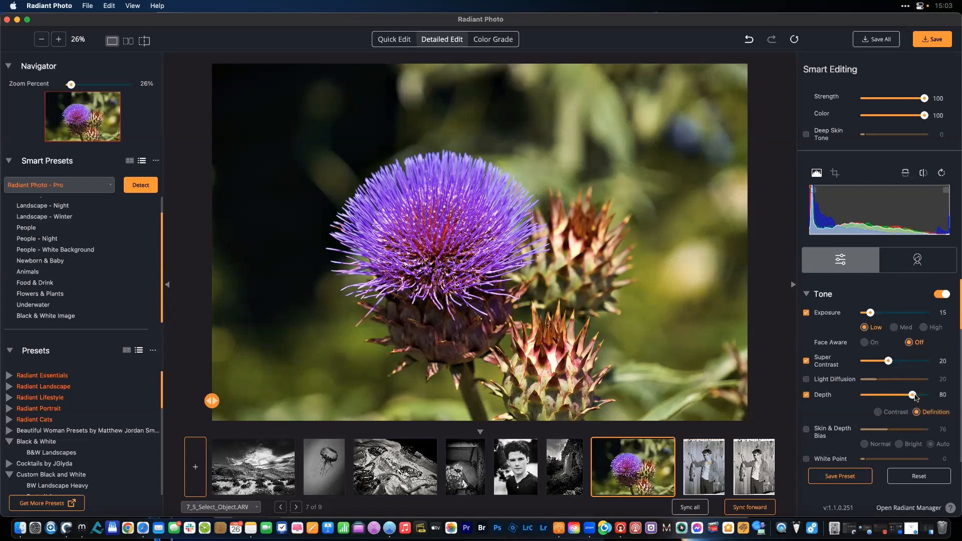
click(667, 301)
click(667, 302)
click(667, 301)
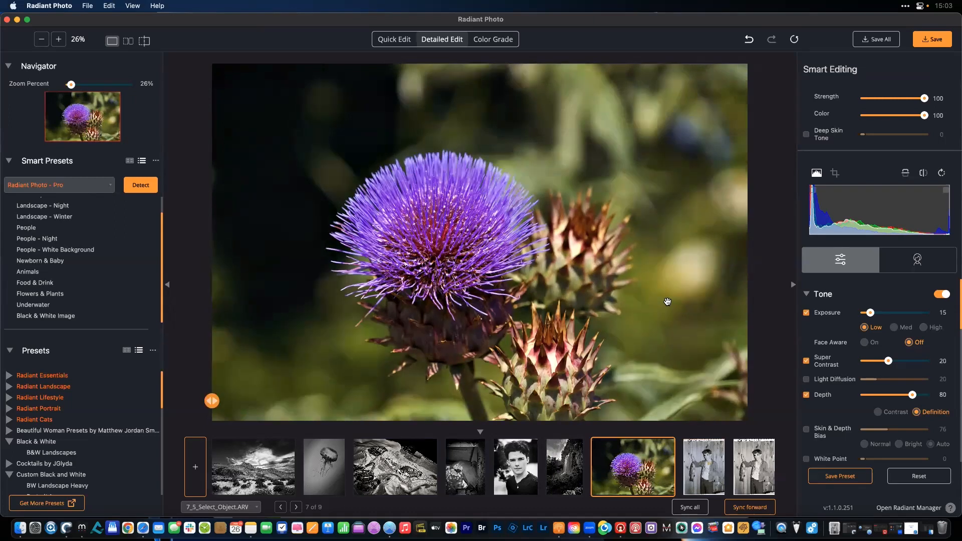
- Try the BW Film Stocks color grading looks on the thistle, from Classic Black and White through Rich and Warm to Tritone
click(501, 42)
scroll(823, 329, up, 6)
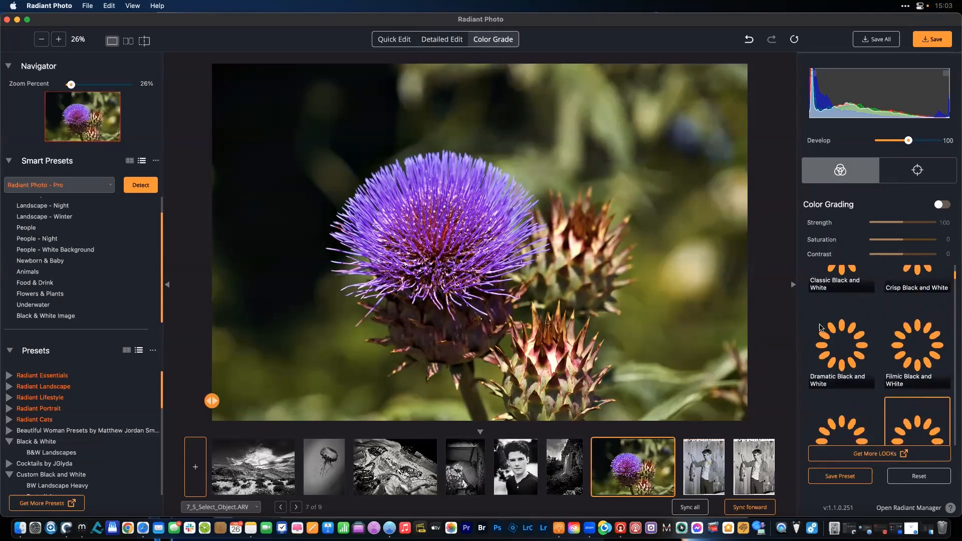
click(835, 351)
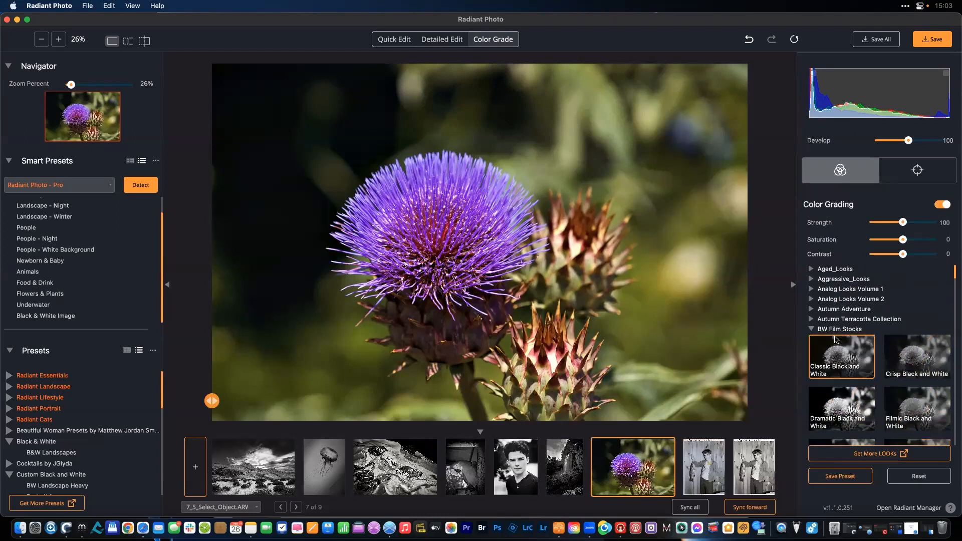
click(917, 358)
click(840, 407)
click(920, 406)
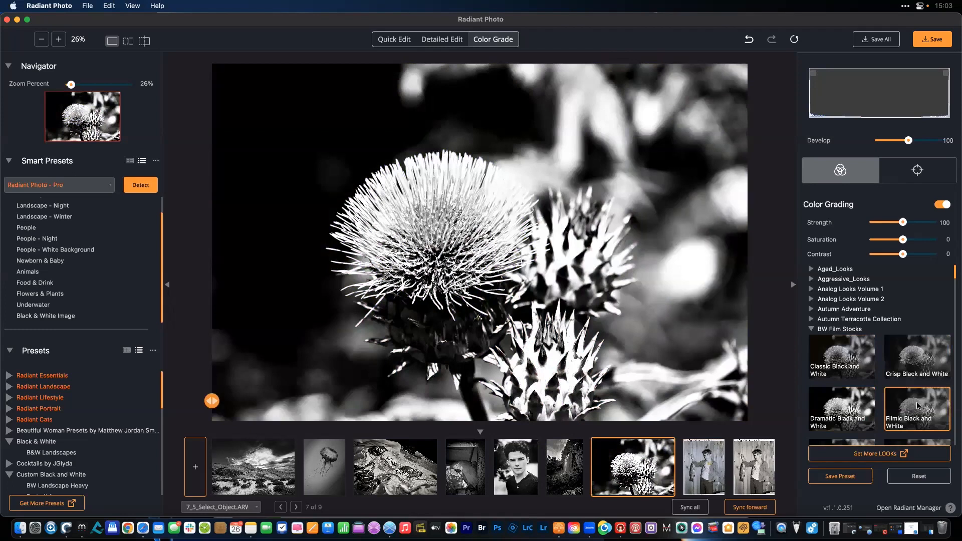
scroll(902, 405, down, 3)
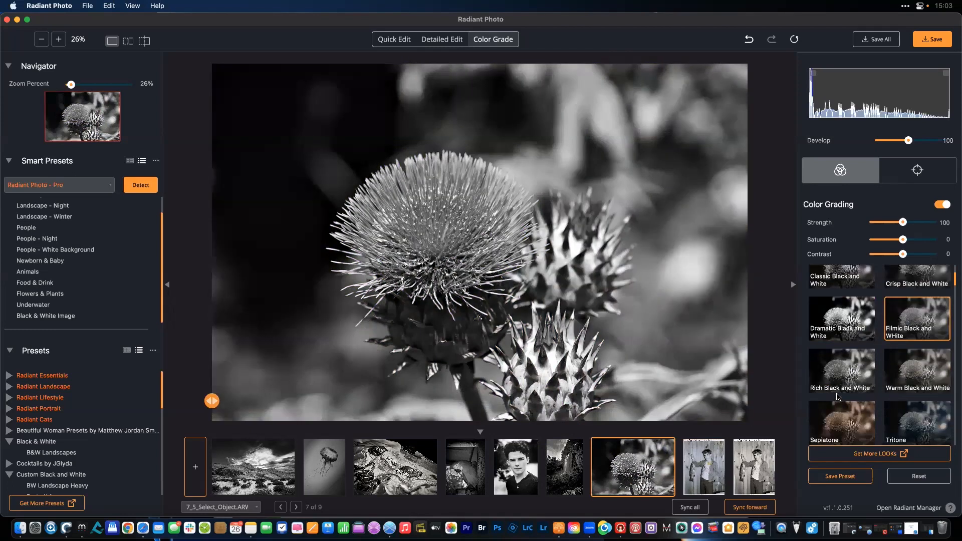
click(841, 372)
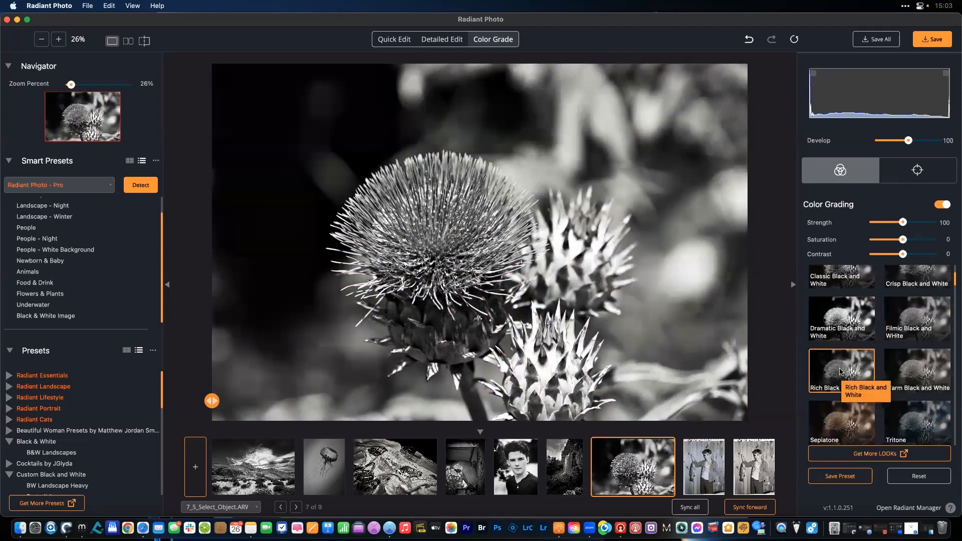
click(914, 375)
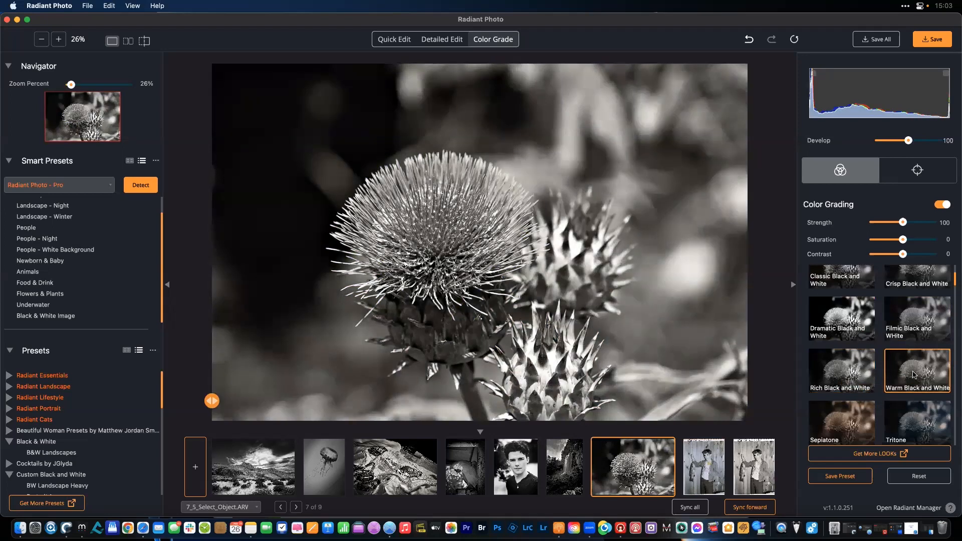
scroll(914, 375, down, 2)
click(918, 396)
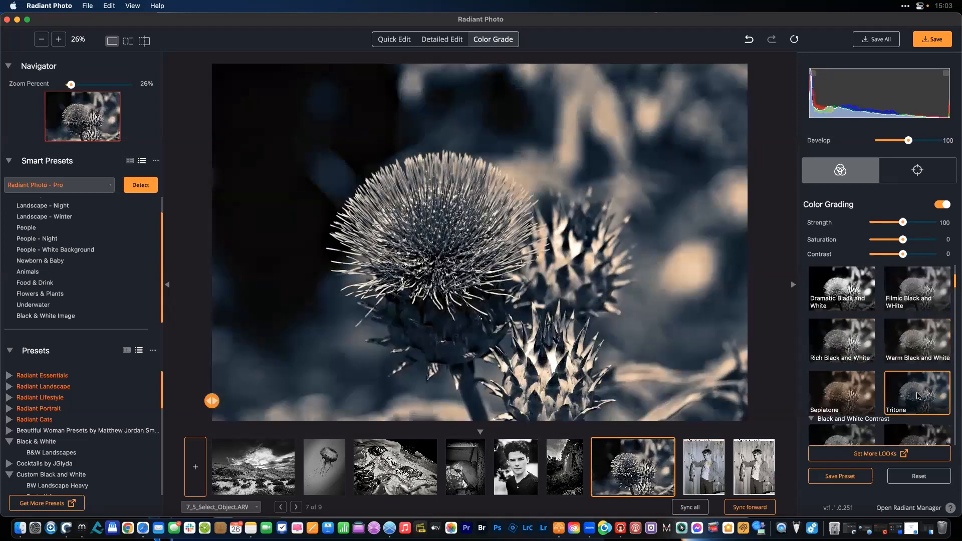
- Try the Black and White Contrast looks BW Contrast 02 and 01, settling on BW Contrast 04
scroll(918, 395, down, 4)
click(918, 395)
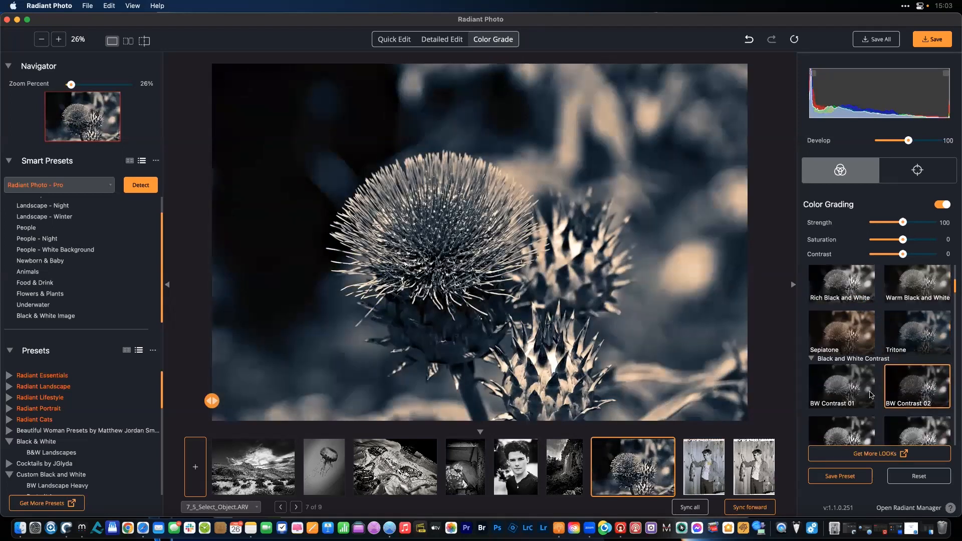
click(853, 391)
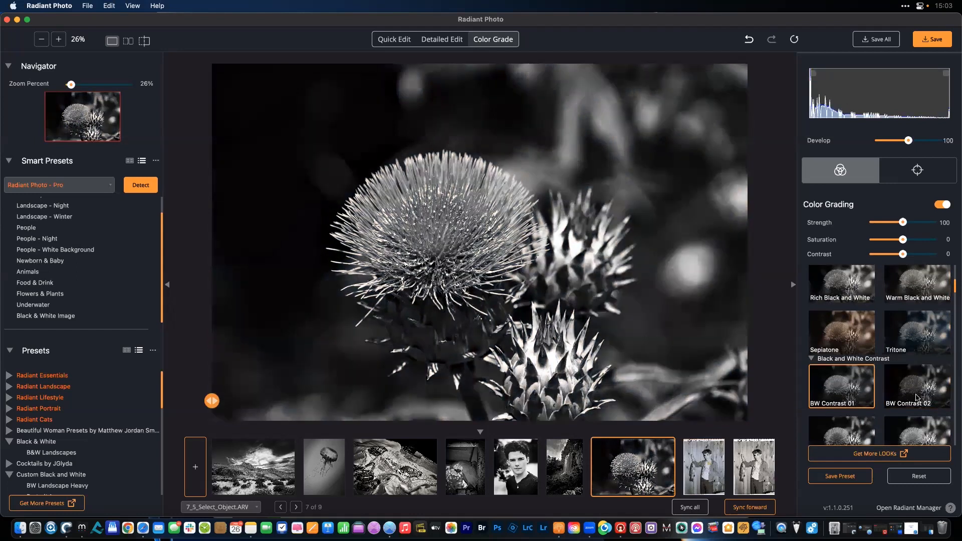
scroll(917, 398, down, 4)
click(905, 382)
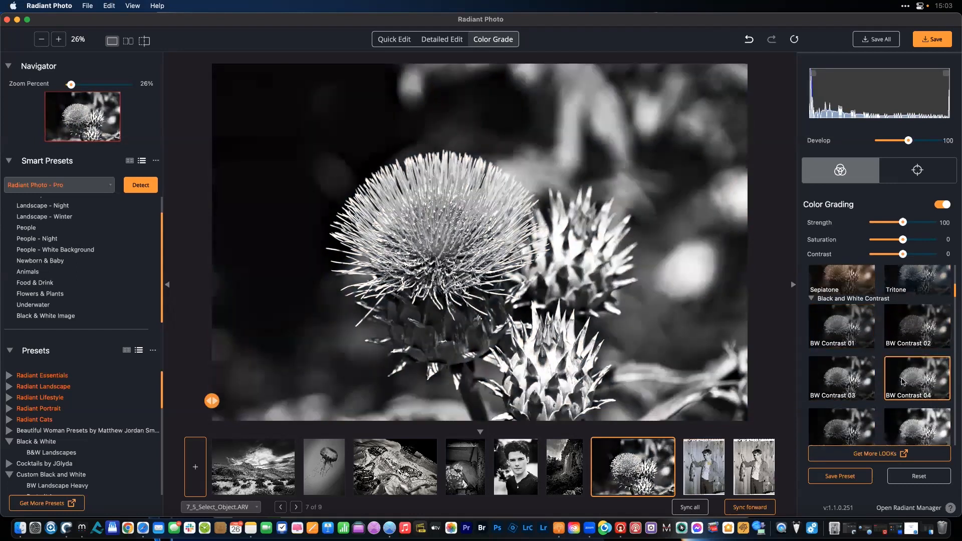
- Set the BW Contrast 04 look's strength to 141 and its contrast to -27
drag(892, 257, 886, 256)
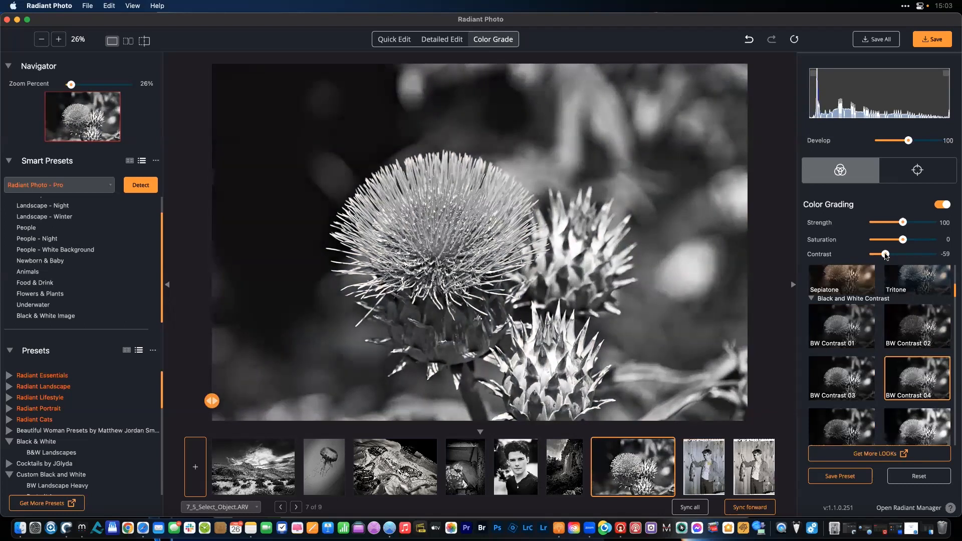
drag(903, 222, 913, 224)
drag(886, 255, 895, 256)
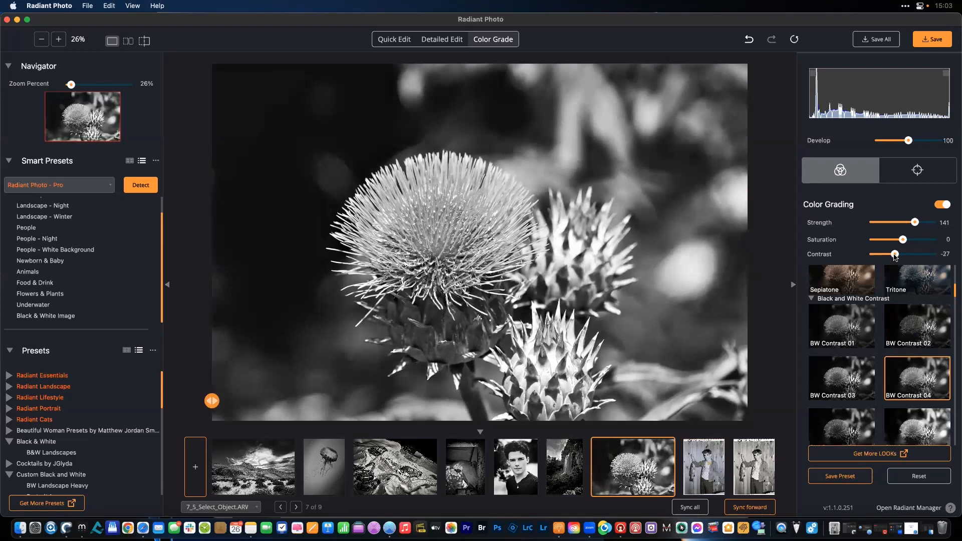
- Center an oval graduated filter just below the thistle bloom with shape -50, size 197 and feather 100
click(911, 173)
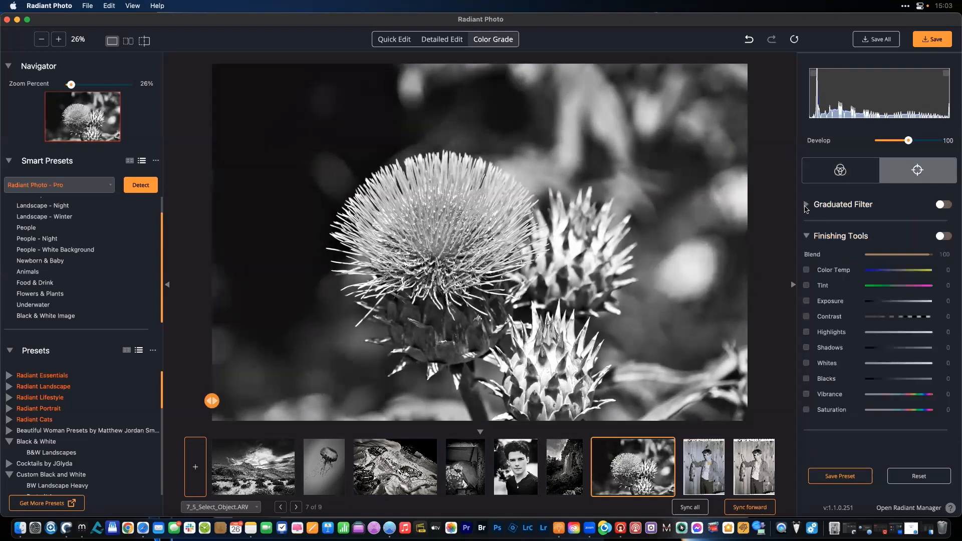
click(807, 204)
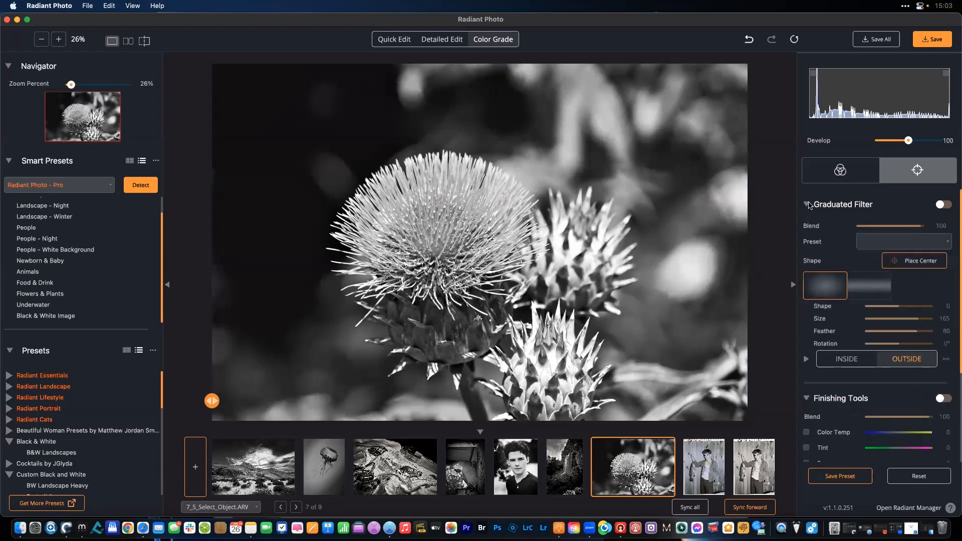
click(897, 261)
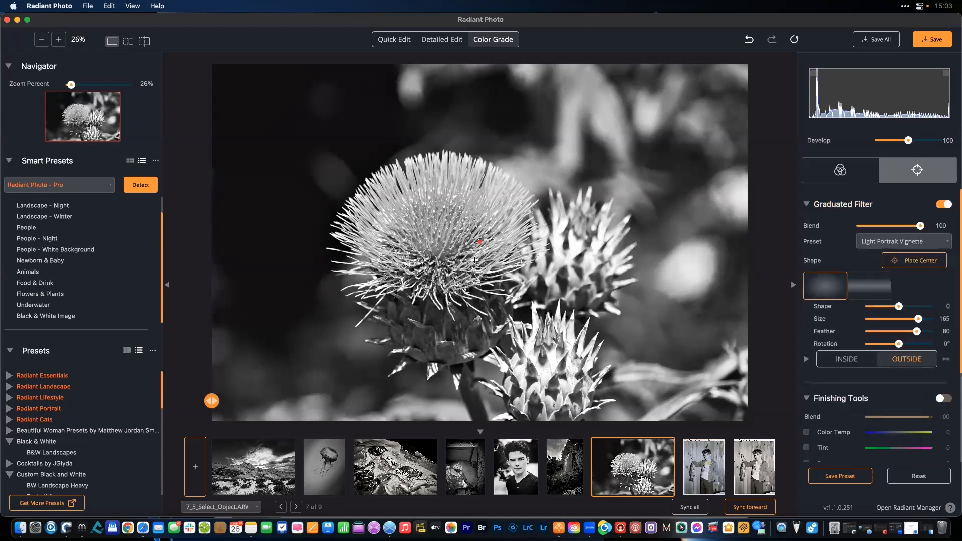
click(471, 317)
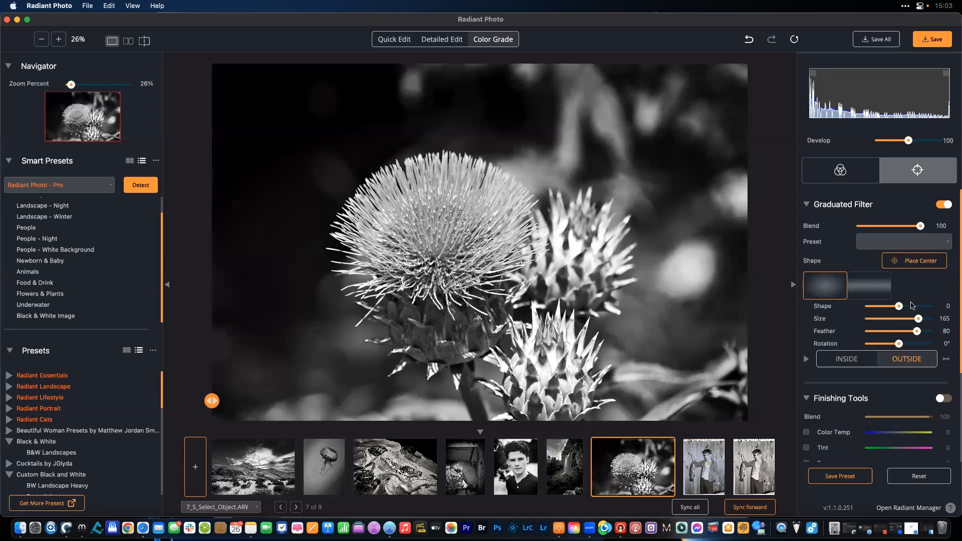
drag(898, 306, 928, 321)
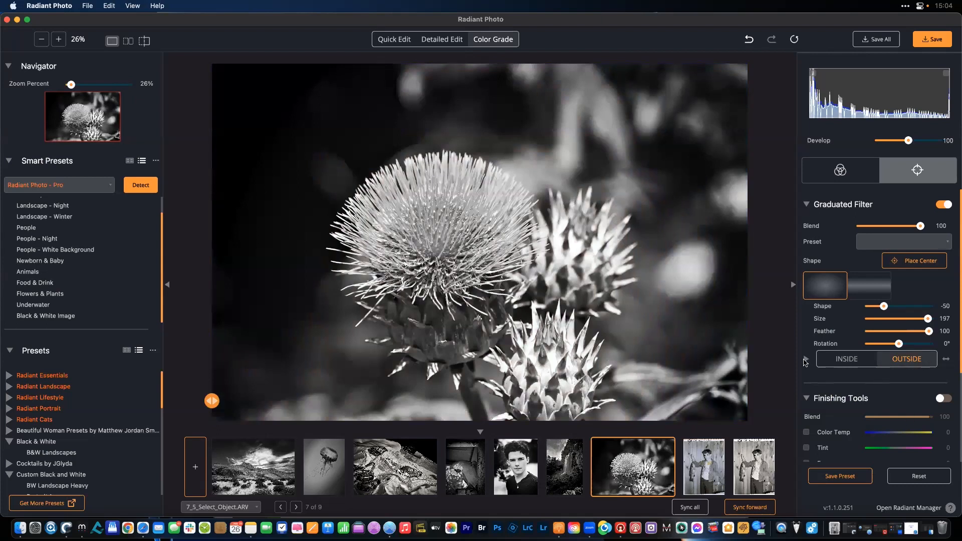
- Lower the shadows outside the graduated filter to the minimum, and leave the outside exposure at -25 after trying a darker setting
click(806, 359)
scroll(832, 361, down, 2)
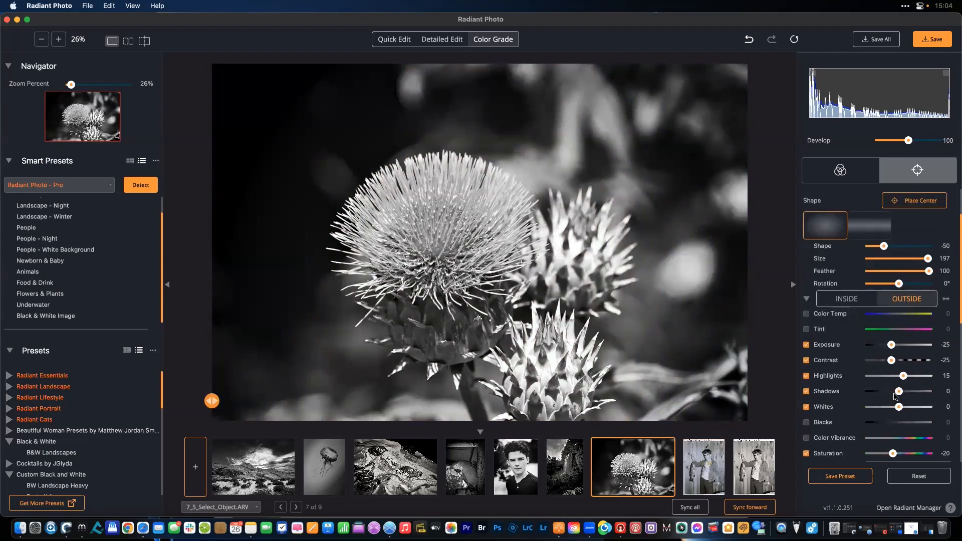
drag(884, 393, 866, 392)
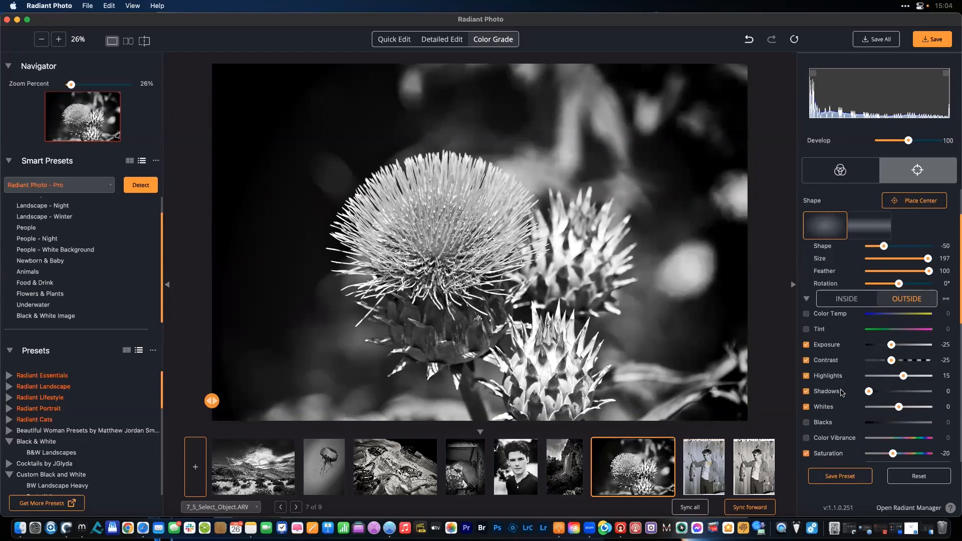
drag(891, 349, 866, 345)
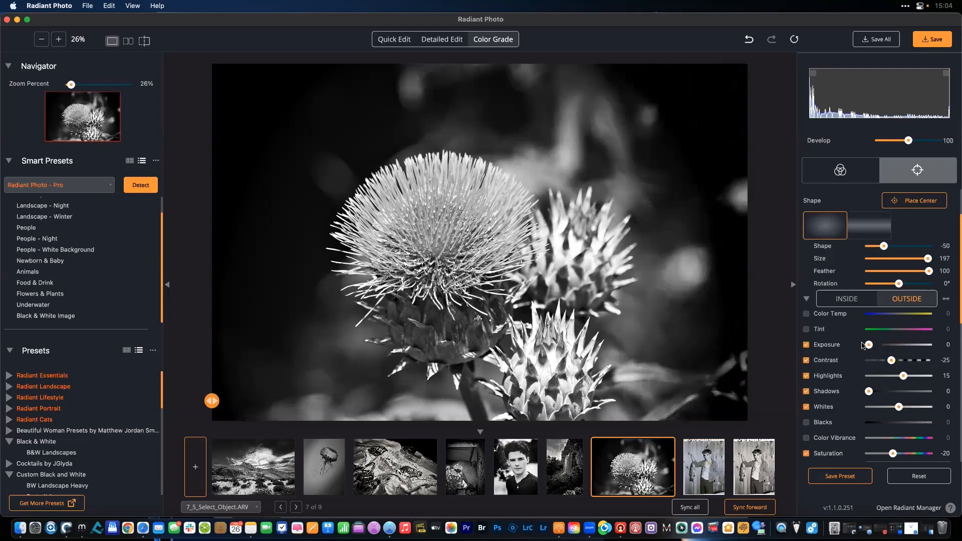
drag(886, 349, 892, 351)
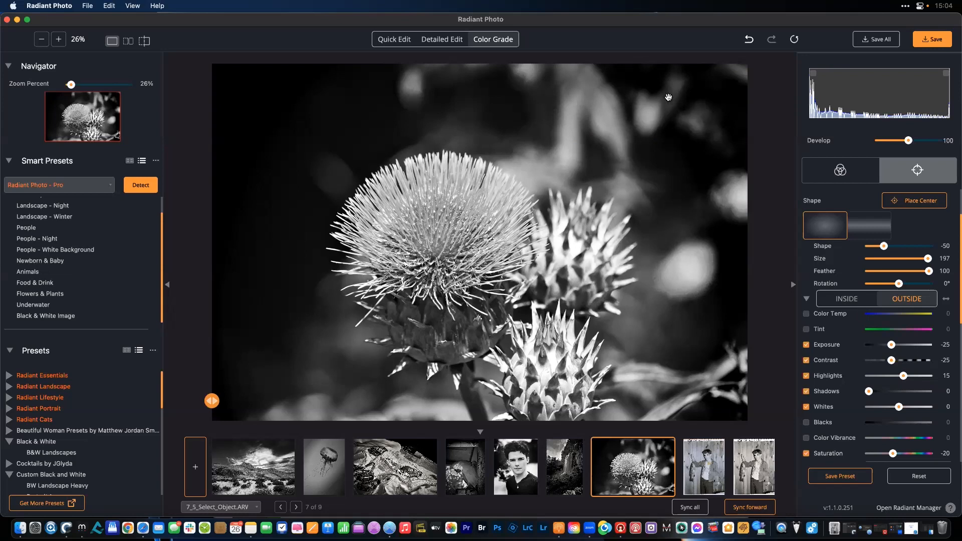
- Set the adjustments inside the graduated filter to contrast 27, blacks -20 and highlights -27
click(854, 303)
click(807, 361)
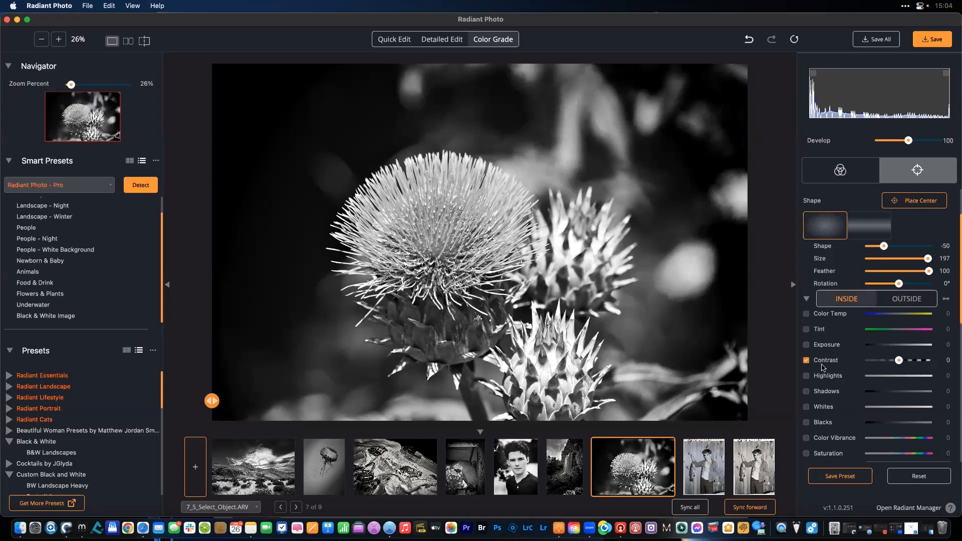
drag(900, 367, 908, 363)
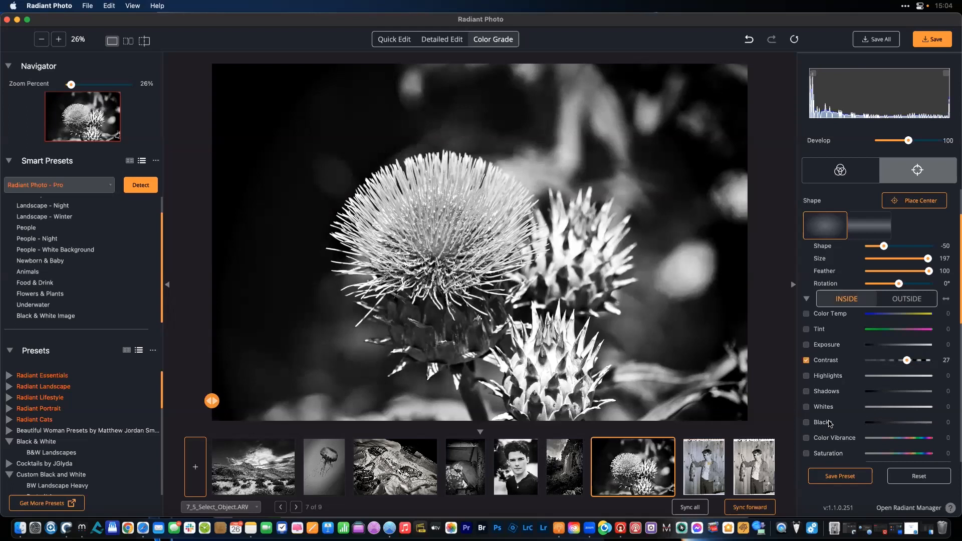
click(806, 423)
click(892, 423)
click(806, 376)
click(891, 375)
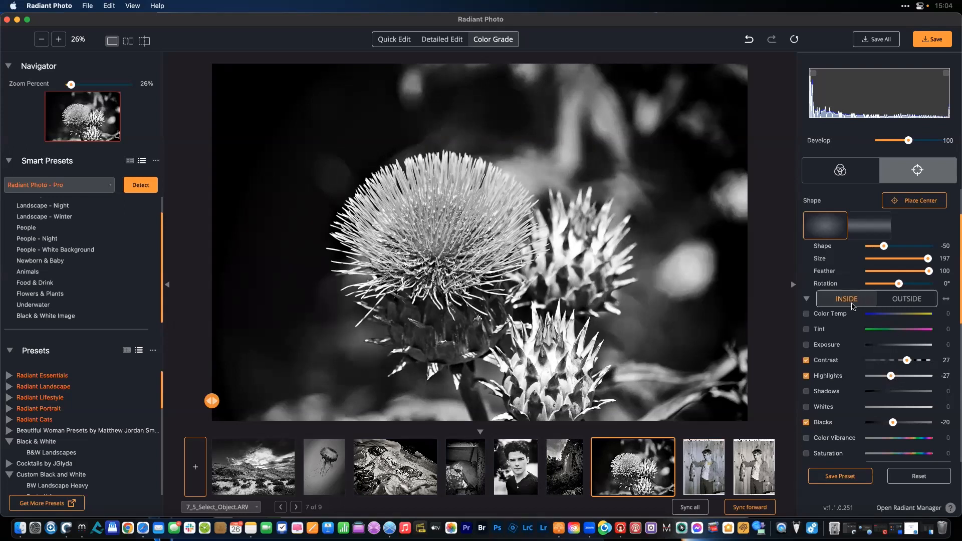
click(515, 195)
click(514, 195)
- Collapse the graduated filter settings and set the Finishing Tools blacks to -53 and whites to -17
scroll(846, 300, up, 3)
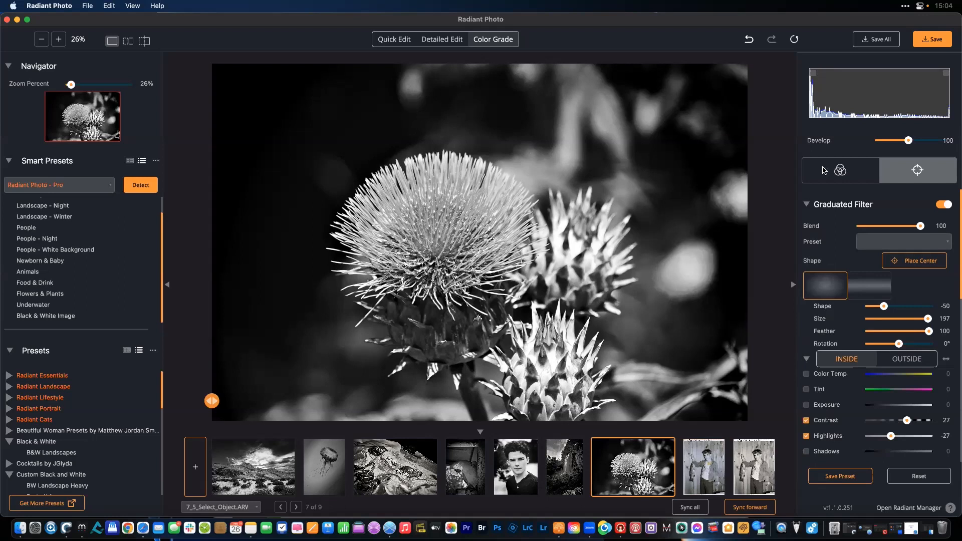
click(808, 205)
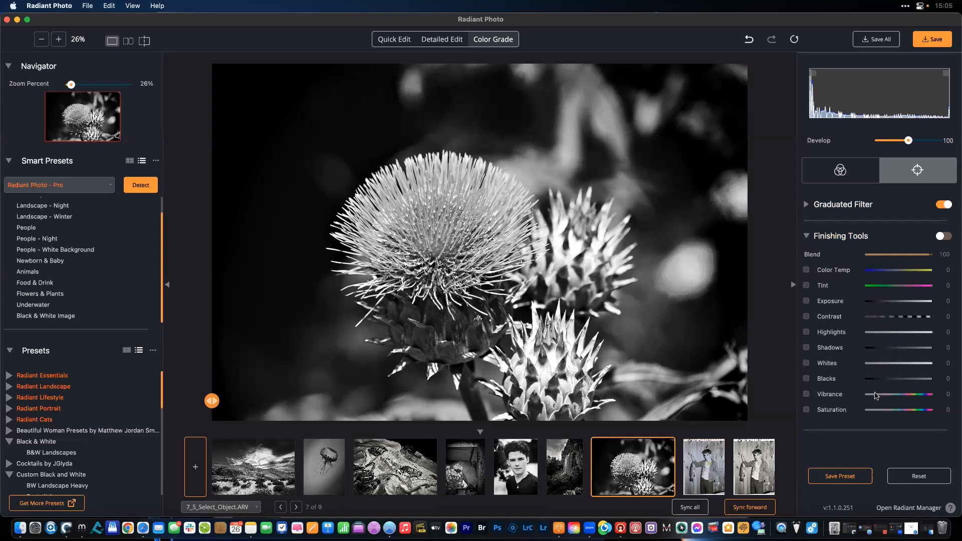
click(887, 380)
drag(888, 380, 883, 380)
click(894, 364)
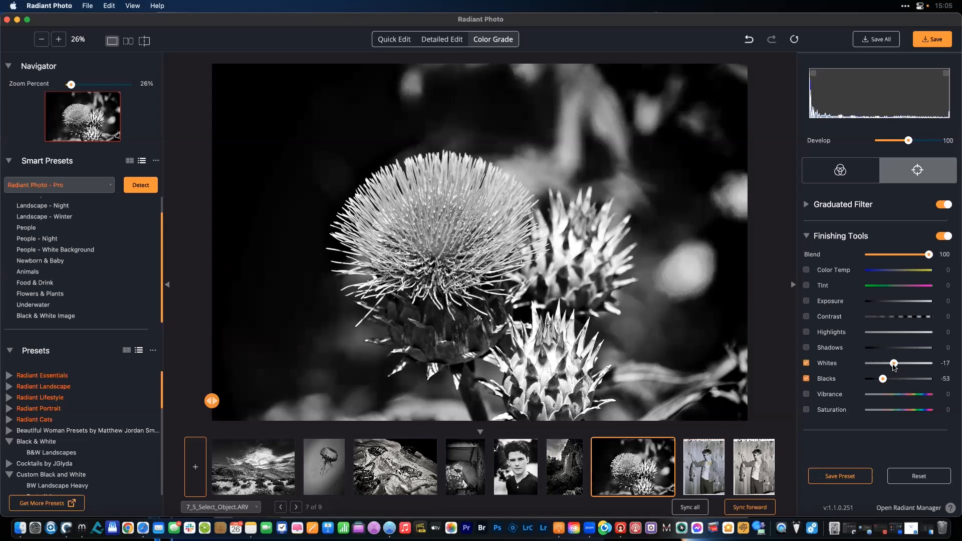
- Turn on the shadow and highlight clipping warnings, and set the Finishing Tools whites and highlights both to -37
click(813, 74)
click(946, 73)
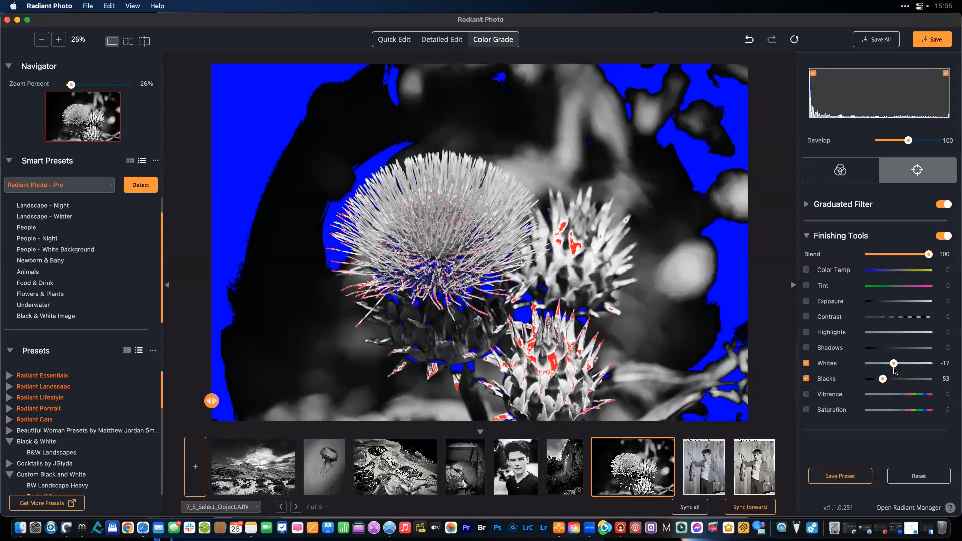
drag(894, 365, 887, 365)
click(890, 332)
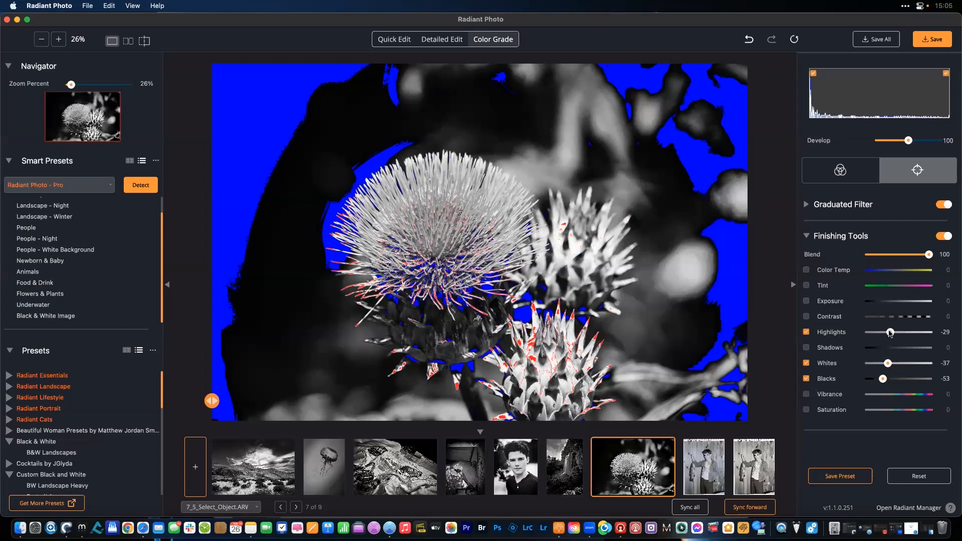
drag(890, 333, 888, 334)
- Set the Finishing Tools contrast to -7, blacks to -3 and shadows to 15, and turn off the clipping warnings
click(898, 317)
drag(898, 317, 897, 317)
drag(882, 379, 904, 349)
click(814, 73)
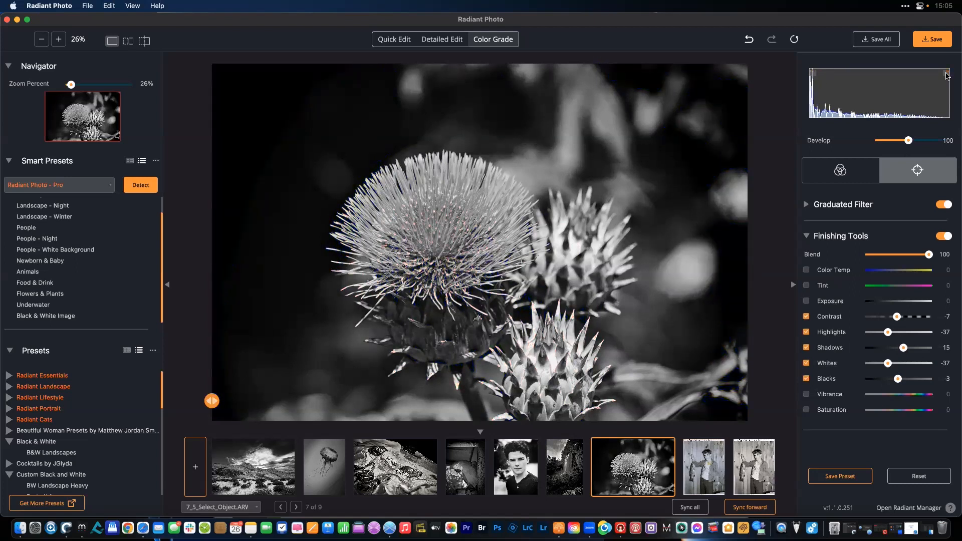
mouse_move(675, 447)
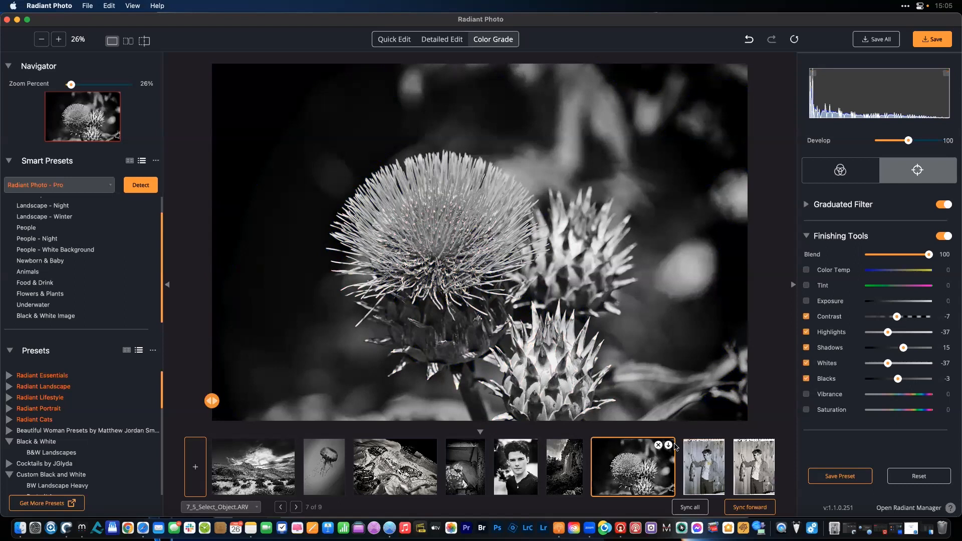